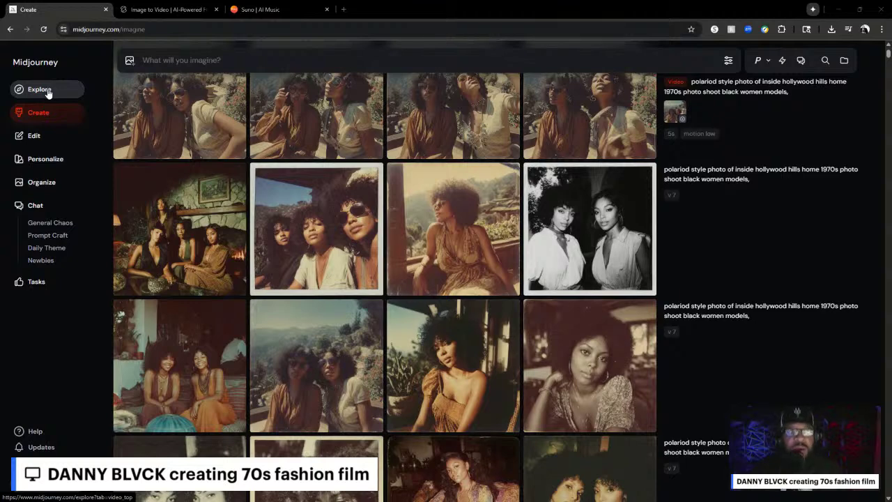
# Step: View the day's top videos in Explore and return to the Create page
pyautogui.click(48, 94)
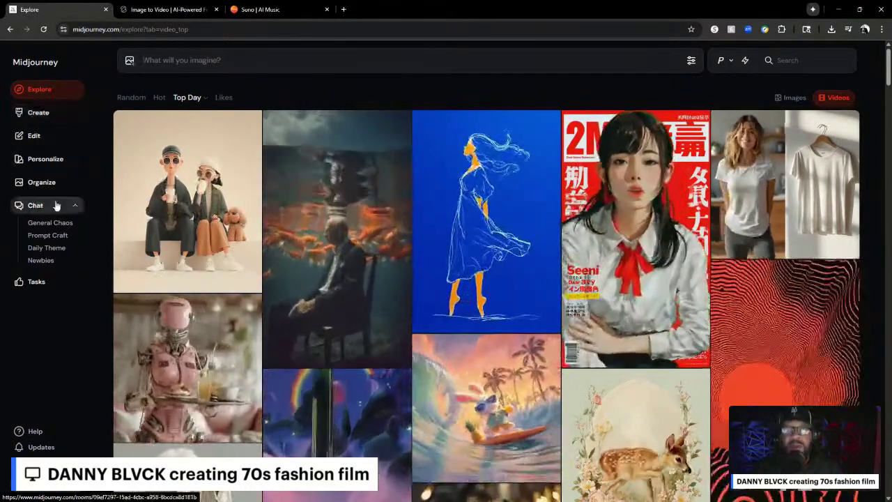
pyautogui.click(35, 120)
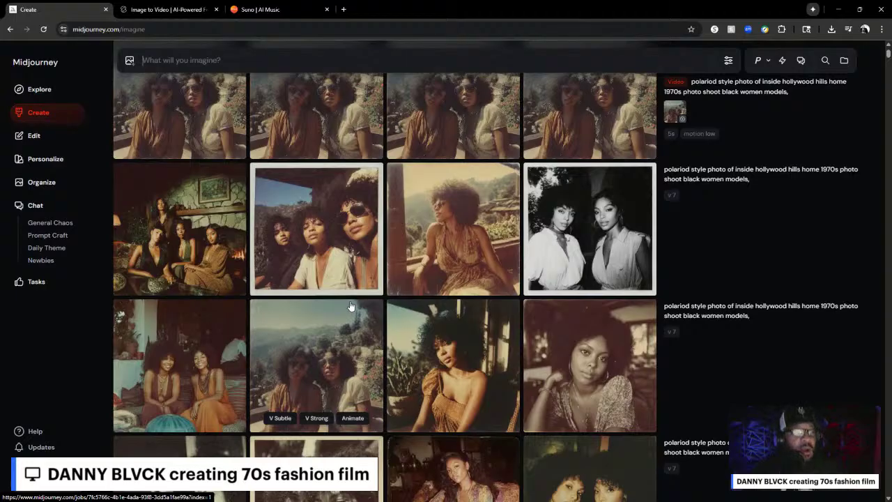
# Step: Look through the 1970s Hollywood Hills generations and enlarge the polaroid of two women on the stone steps below the house
pyautogui.scroll(-10, 369, 335)
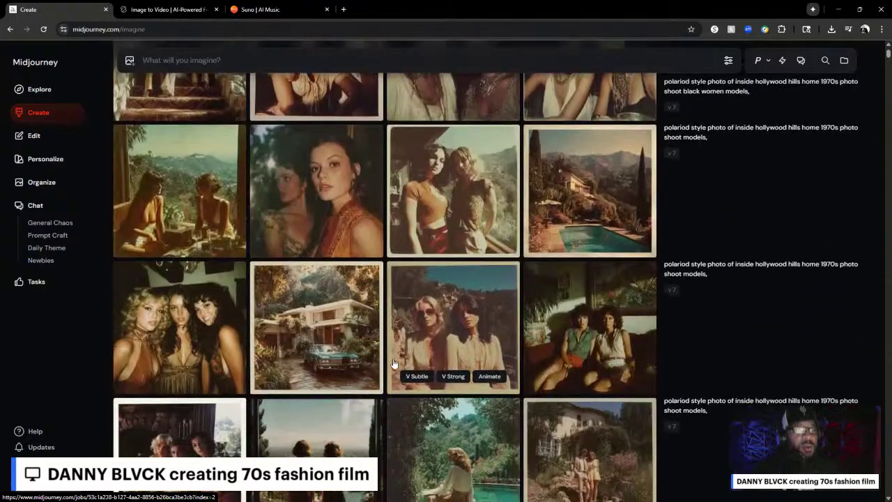
pyautogui.scroll(-3, 394, 363)
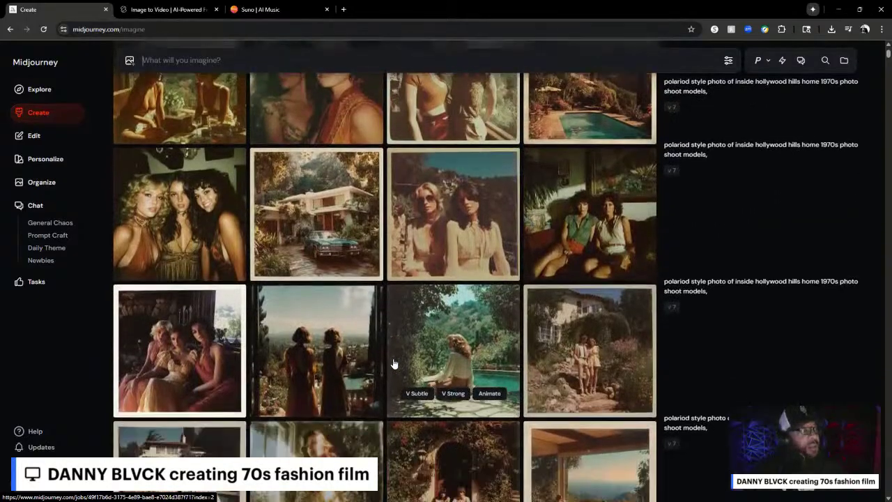
pyautogui.scroll(-6, 394, 363)
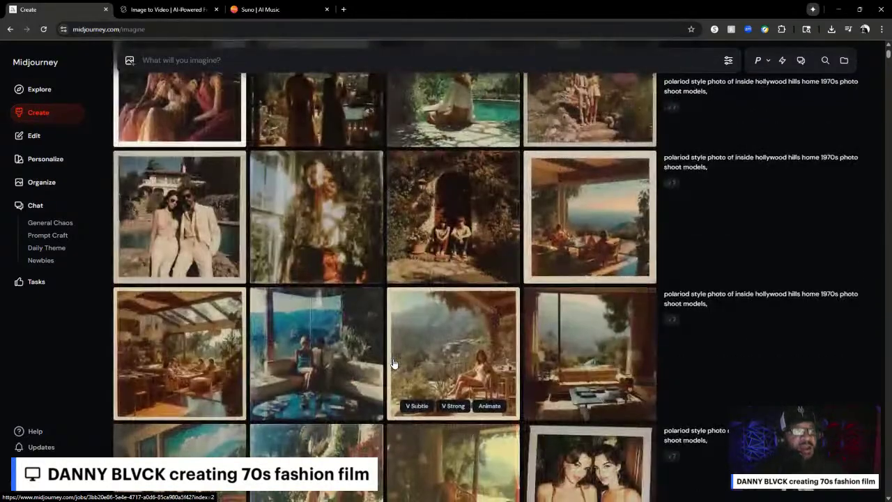
pyautogui.scroll(-4, 393, 362)
pyautogui.scroll(3, 394, 362)
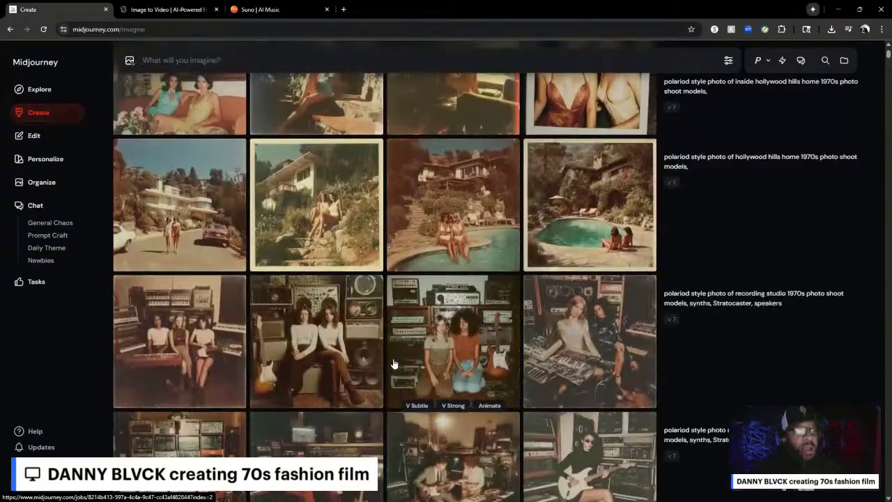
pyautogui.click(313, 360)
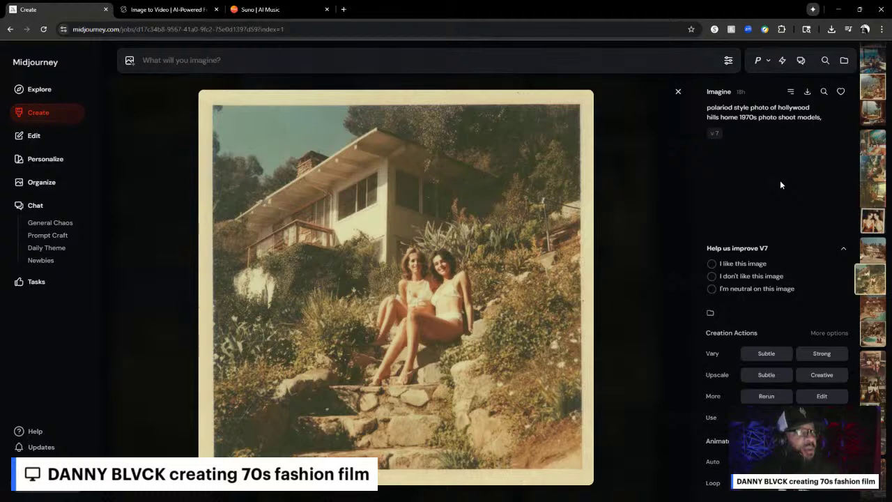
pyautogui.click(677, 93)
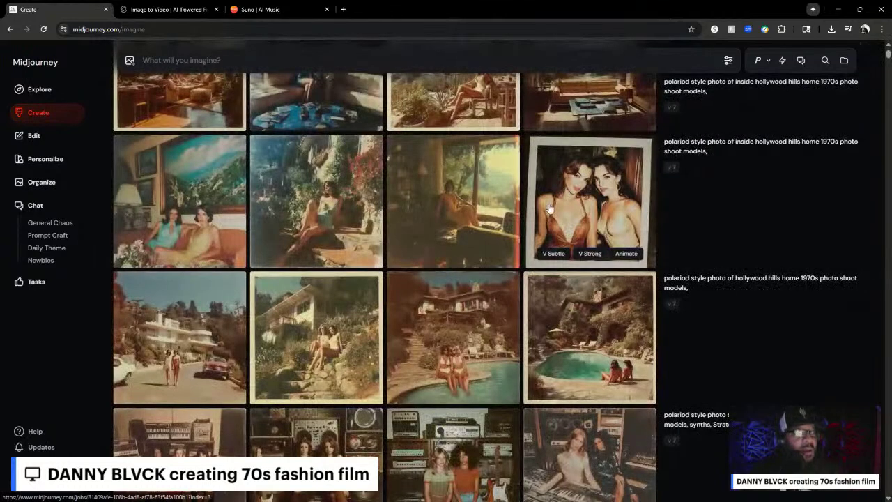
# Step: Load the prompt "polariod style photo of inside hollywood hills home 1970s photo shoot models," from an earlier generation into the prompt field
pyautogui.scroll(1, 549, 209)
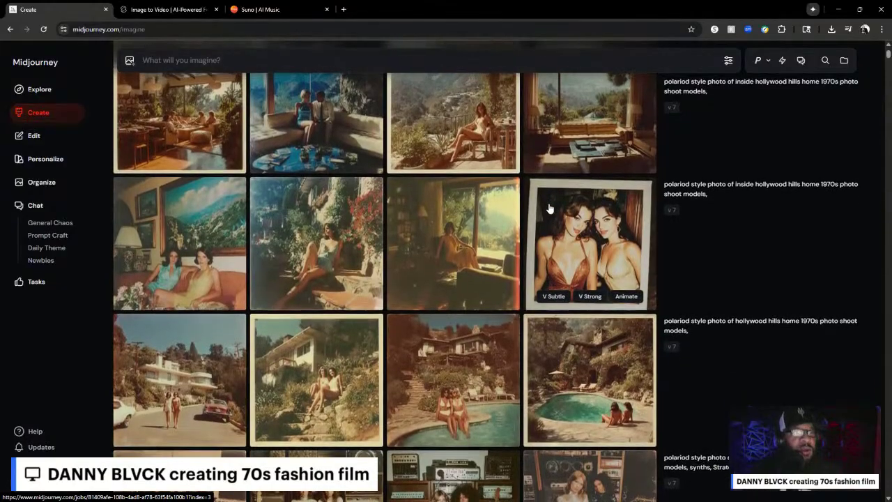
pyautogui.scroll(1, 549, 209)
pyautogui.scroll(2, 550, 209)
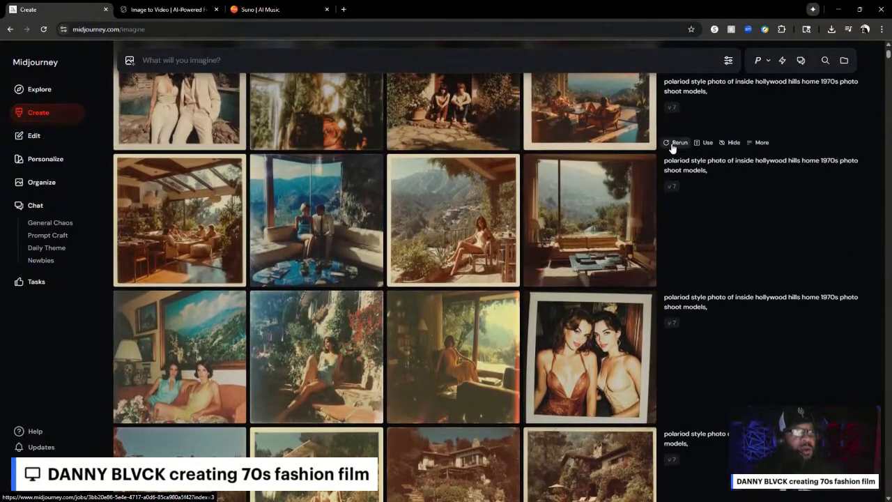
pyautogui.click(732, 165)
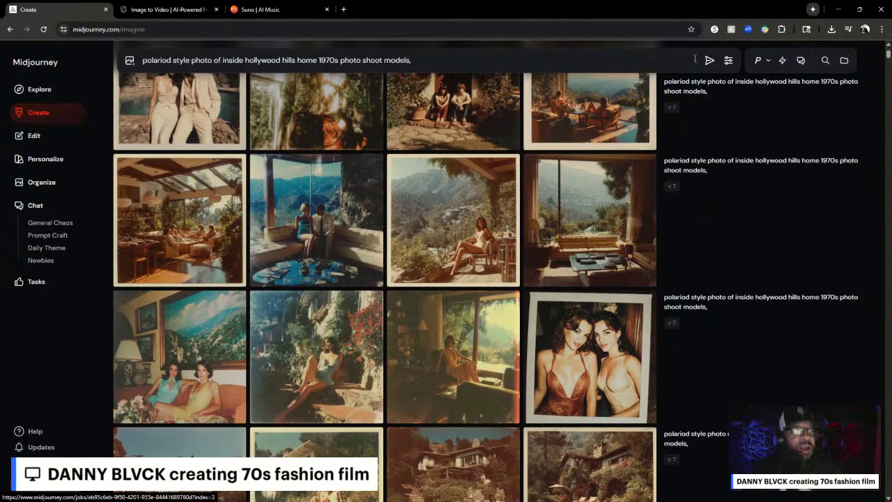
# Step: Review the Hollywood Hills model photos and enlarge the image of the four models seated on the carpeted stairs
pyautogui.scroll(2, 538, 182)
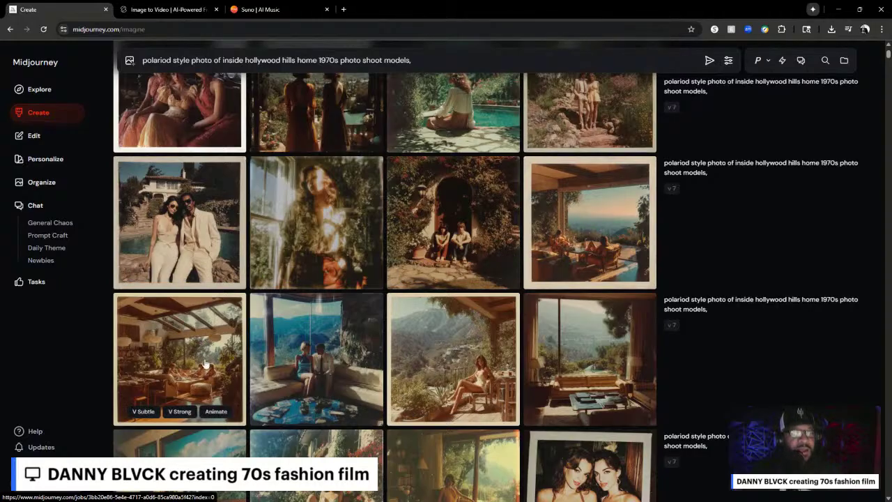
pyautogui.scroll(3, 371, 283)
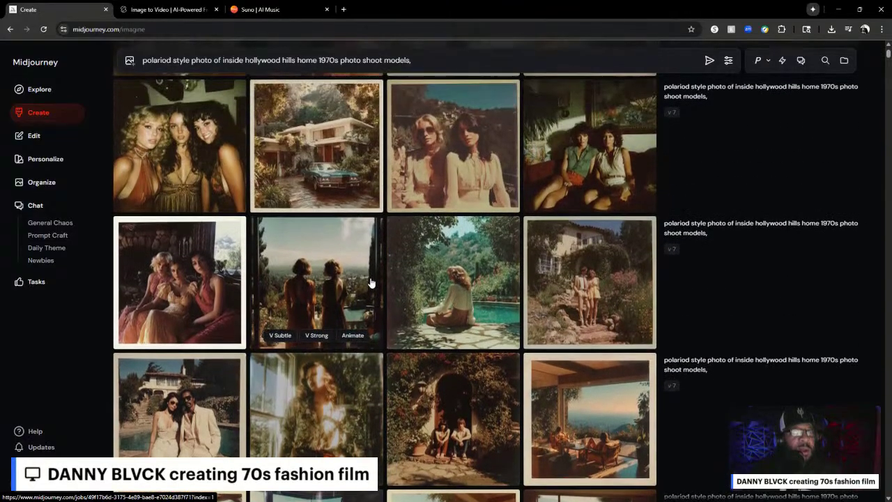
pyautogui.scroll(1, 360, 263)
pyautogui.scroll(2, 361, 263)
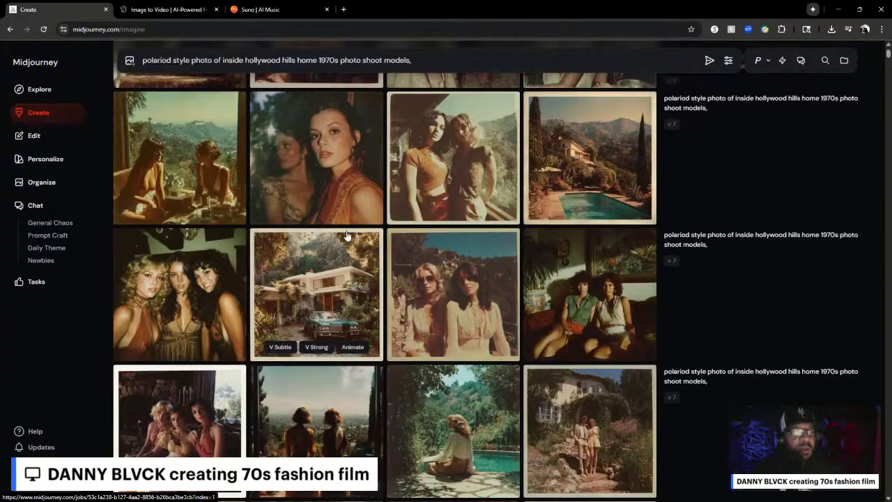
pyautogui.scroll(1, 417, 244)
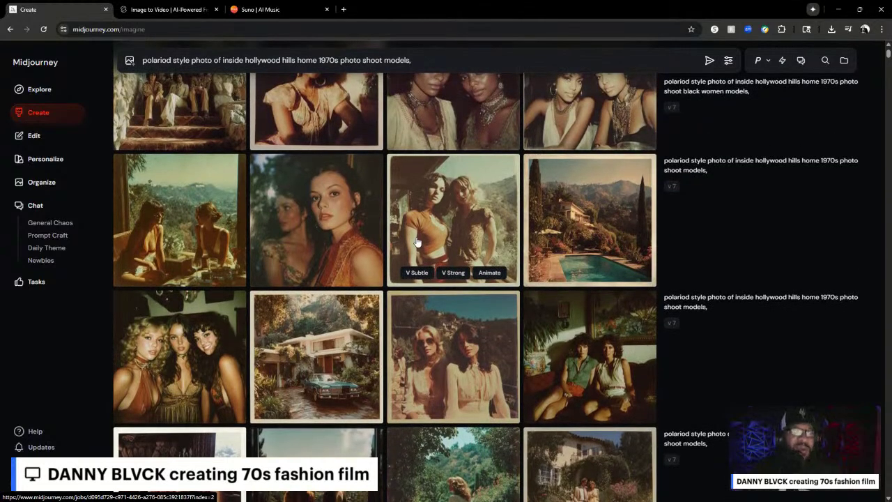
pyautogui.scroll(2, 417, 242)
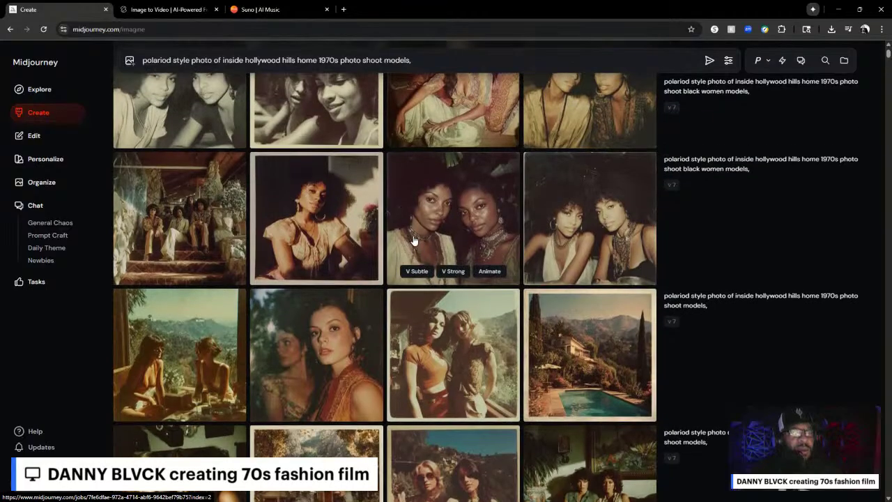
pyautogui.click(154, 191)
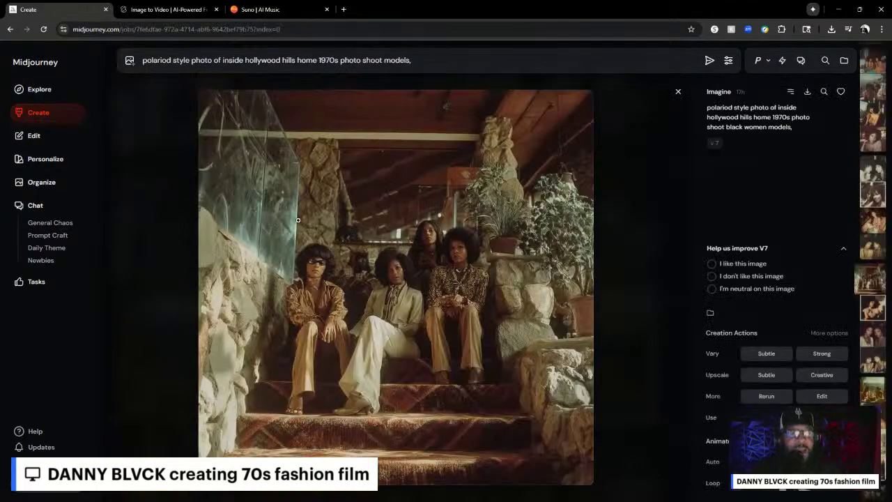
pyautogui.click(677, 95)
# Step: Review the generations made with the "black women models" prompt and enlarge the photo of four women beside the fireplace
pyautogui.scroll(2, 534, 203)
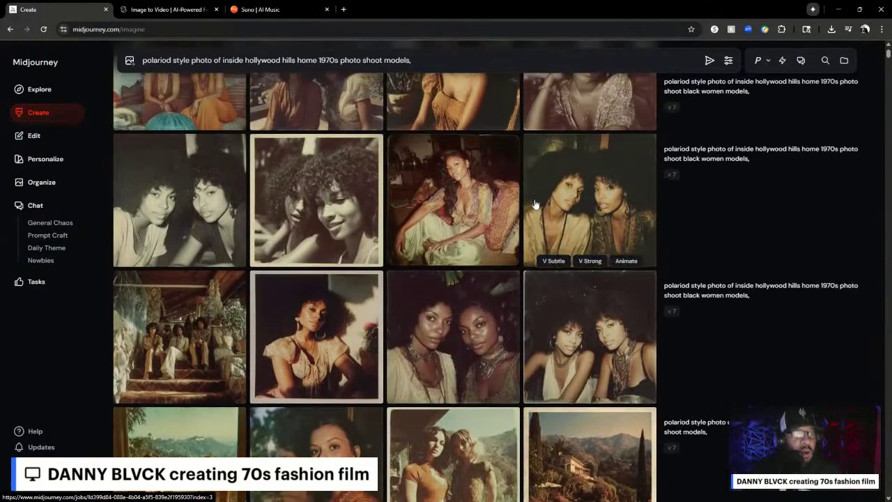
pyautogui.scroll(2, 534, 202)
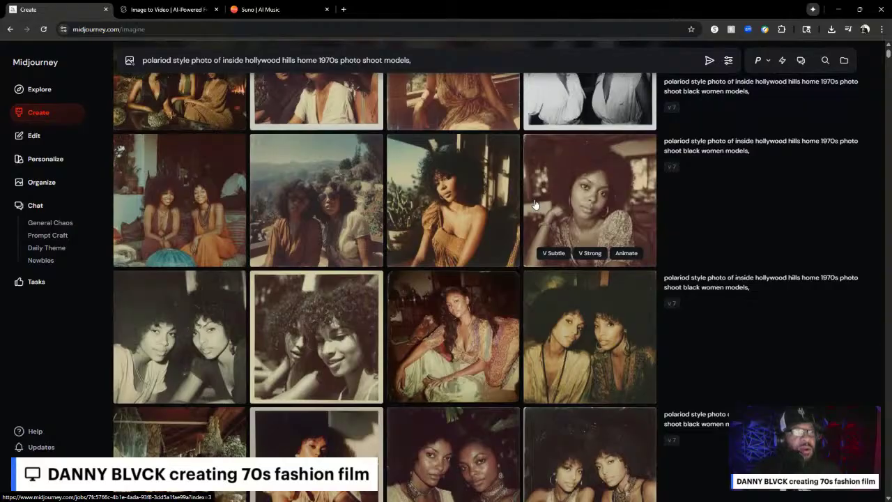
pyautogui.scroll(2, 534, 203)
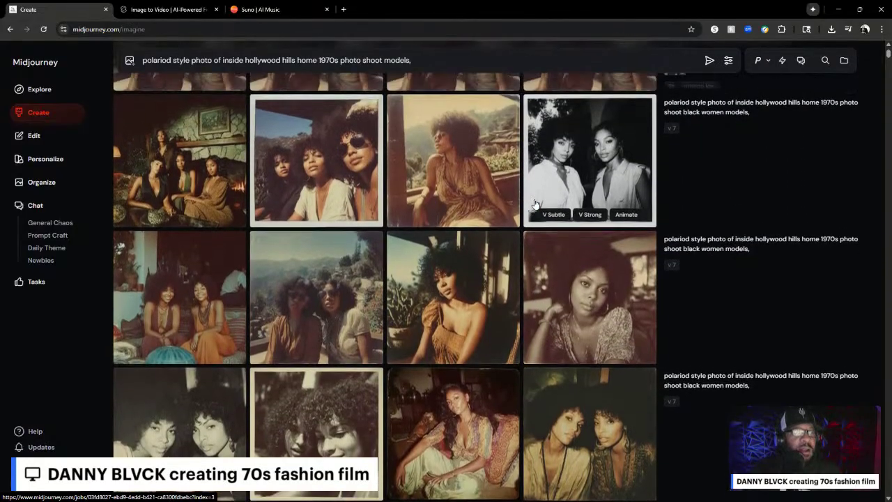
pyautogui.scroll(2, 535, 203)
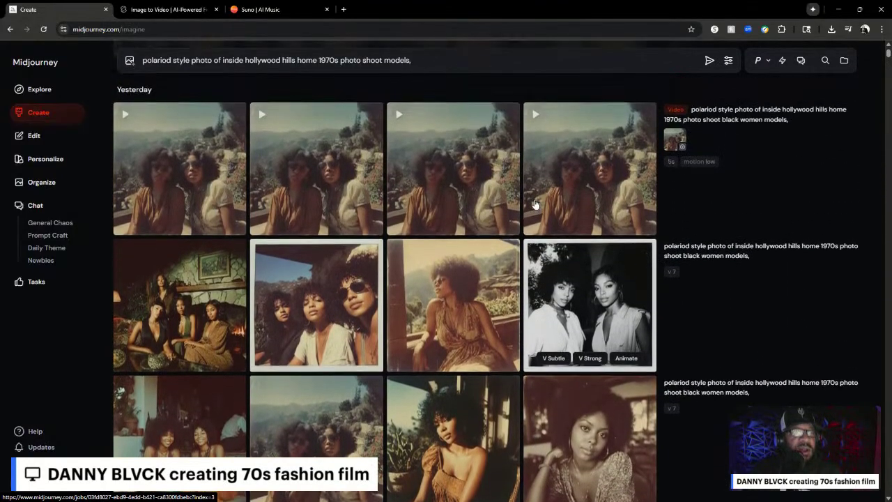
pyautogui.scroll(-2, 535, 203)
pyautogui.scroll(-1, 534, 203)
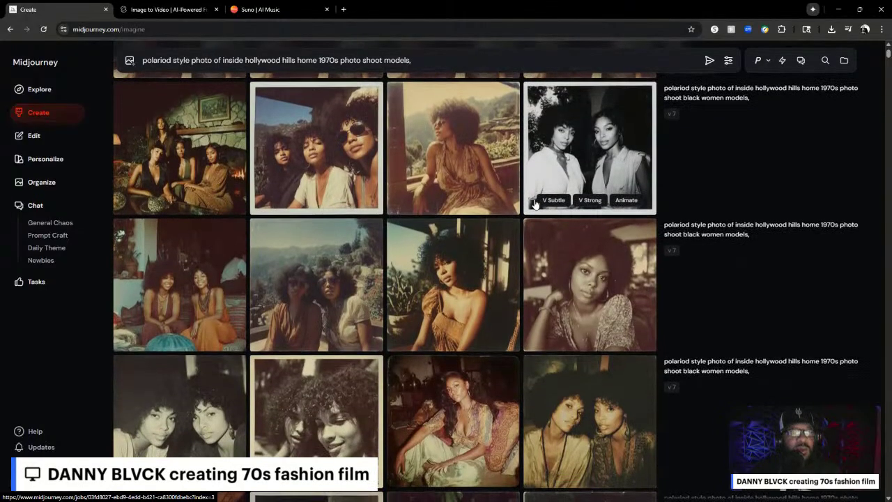
pyautogui.click(168, 149)
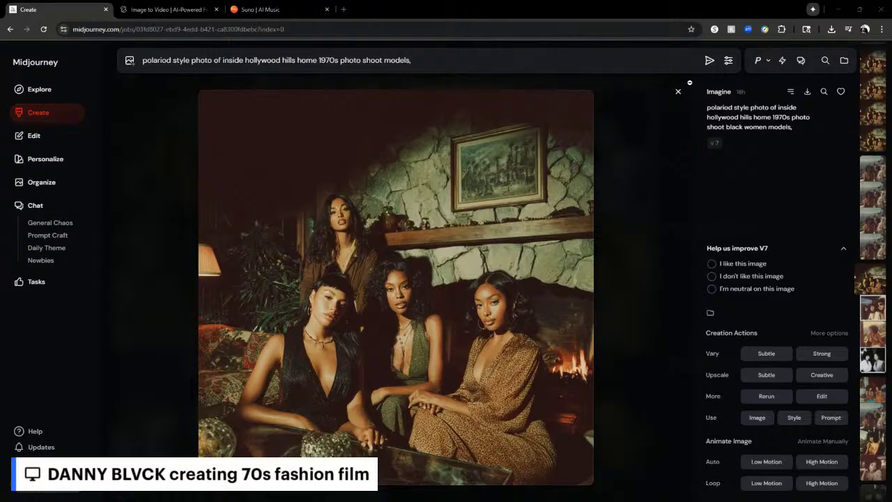
pyautogui.click(678, 90)
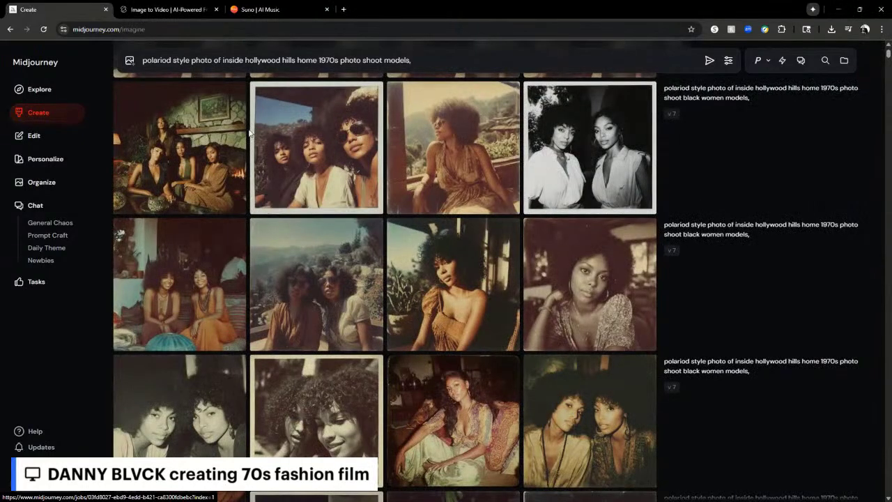
pyautogui.moveTo(177, 141)
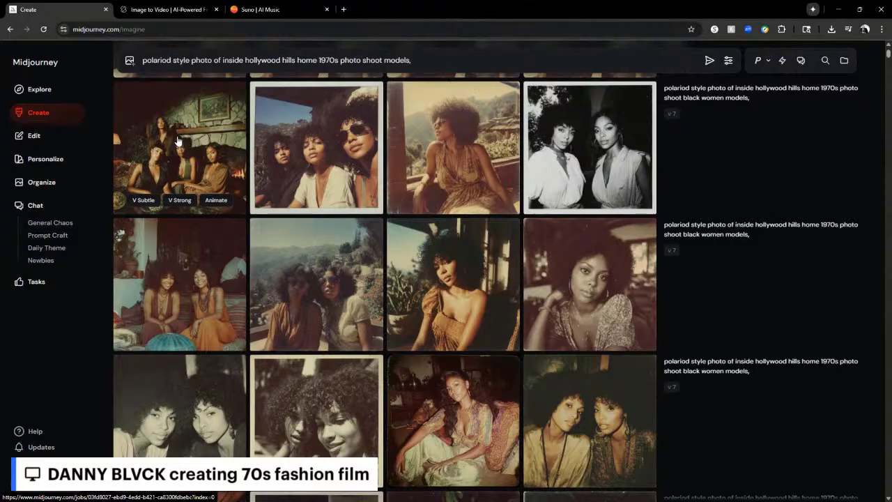
pyautogui.click(177, 141)
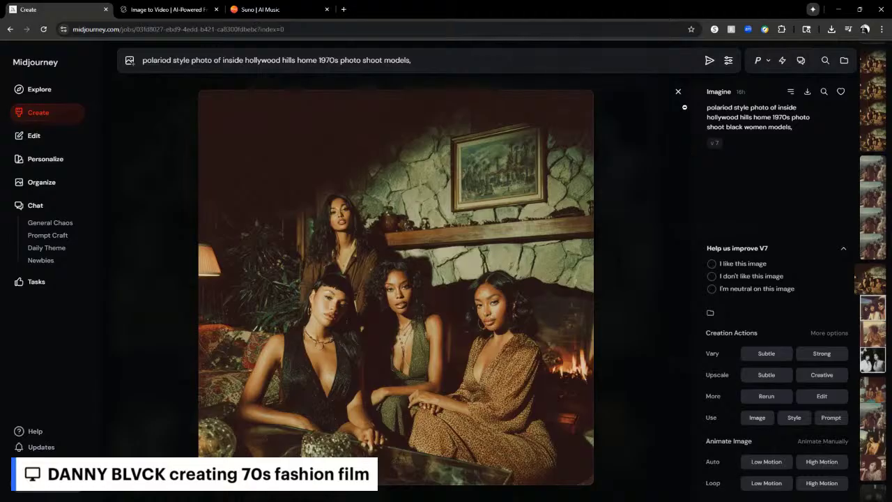
pyautogui.click(676, 92)
# Step: Animate the photo of the four women beside the fireplace and remove the failed video generation from the list
pyautogui.moveTo(184, 111)
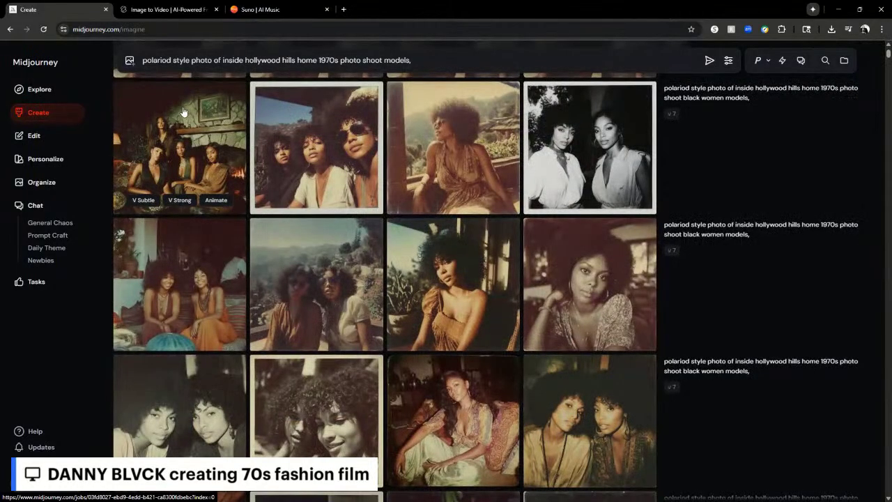
pyautogui.click(215, 200)
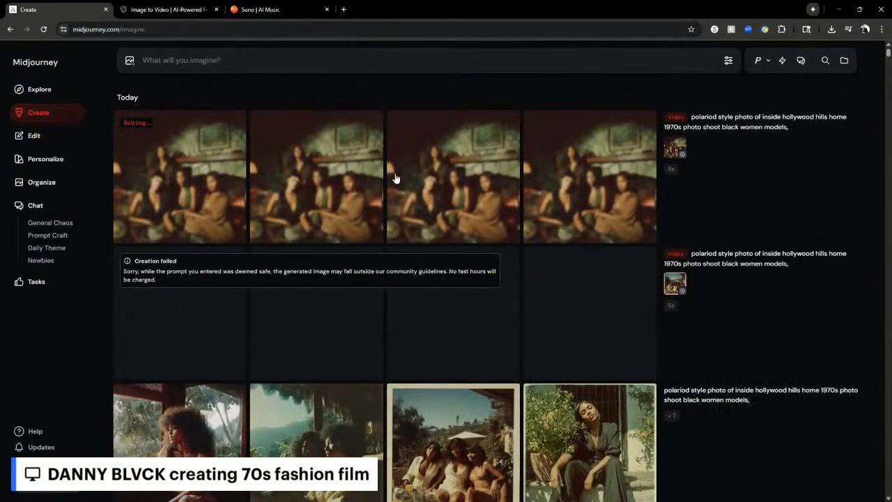
pyautogui.moveTo(730, 302)
pyautogui.click(736, 371)
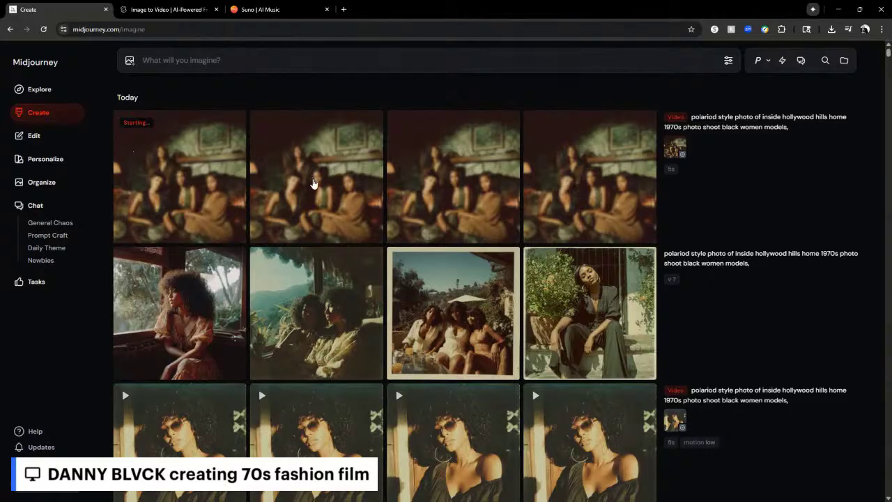
# Step: Play yesterday's low-motion video of the two women overlooking the hills, followed by its next two variations
pyautogui.scroll(-15, 264, 183)
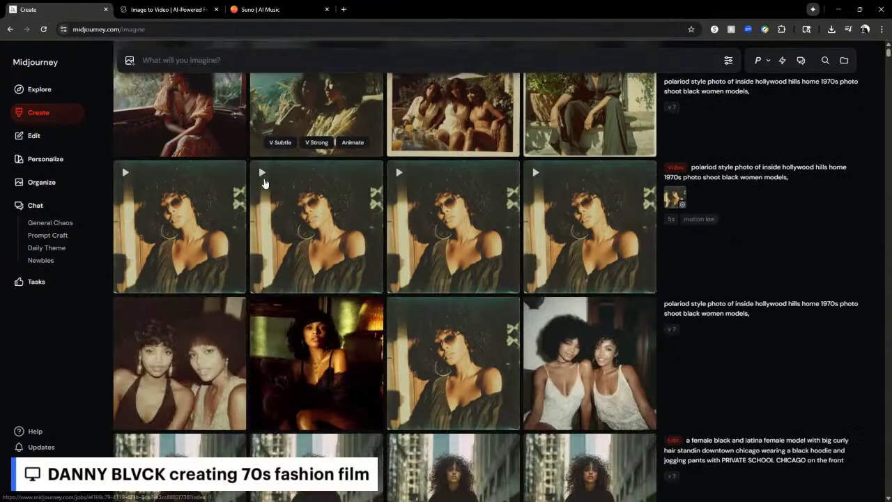
pyautogui.scroll(-10, 264, 183)
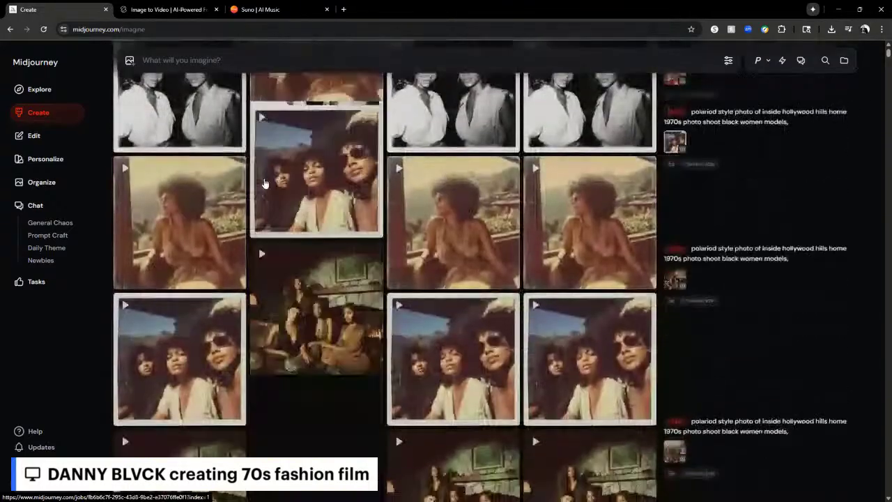
pyautogui.scroll(-5, 264, 184)
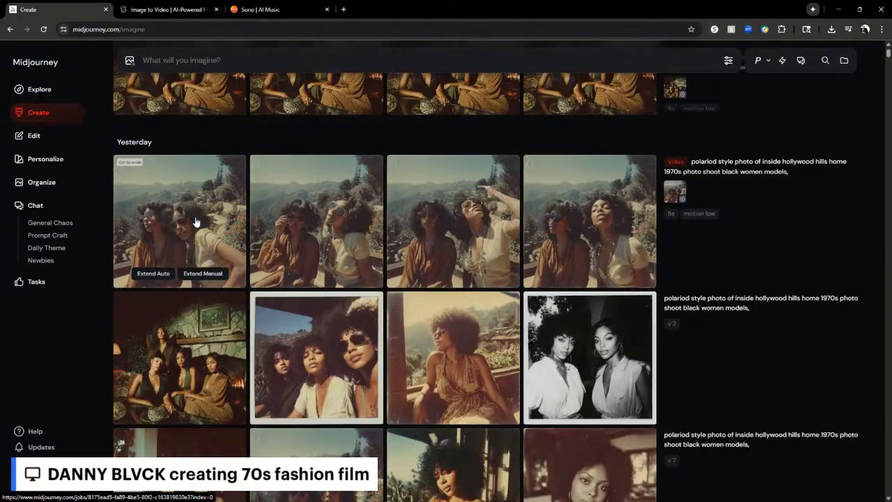
pyautogui.click(196, 221)
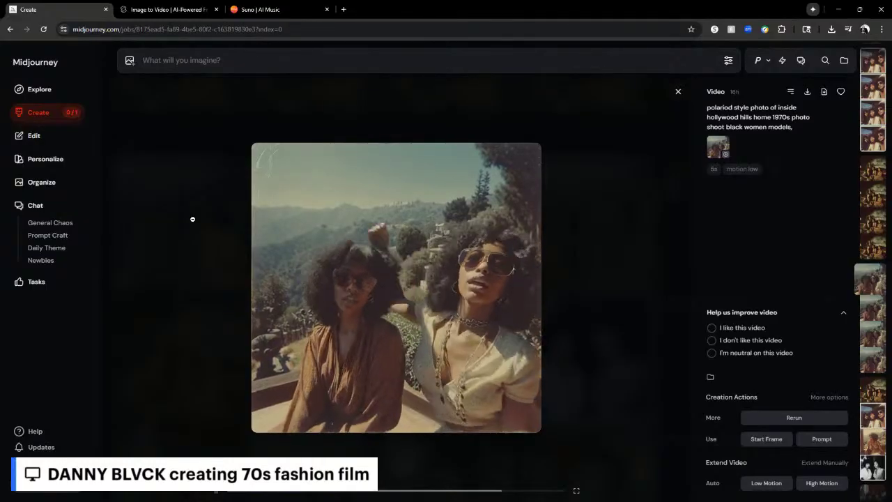
pyautogui.press('Right')
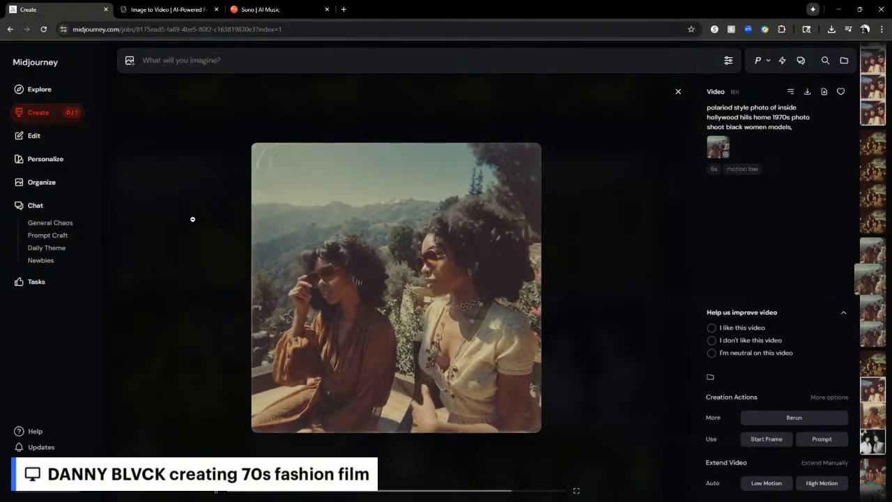
pyautogui.press('Right')
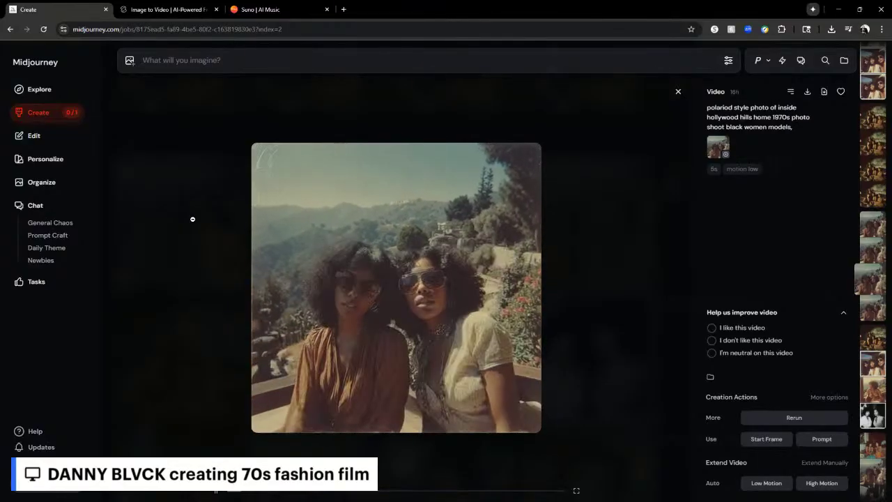
# Step: Play the remaining variation of the two-women hills video, go back to the preceding one, and close the enlarged view
pyautogui.press('Right')
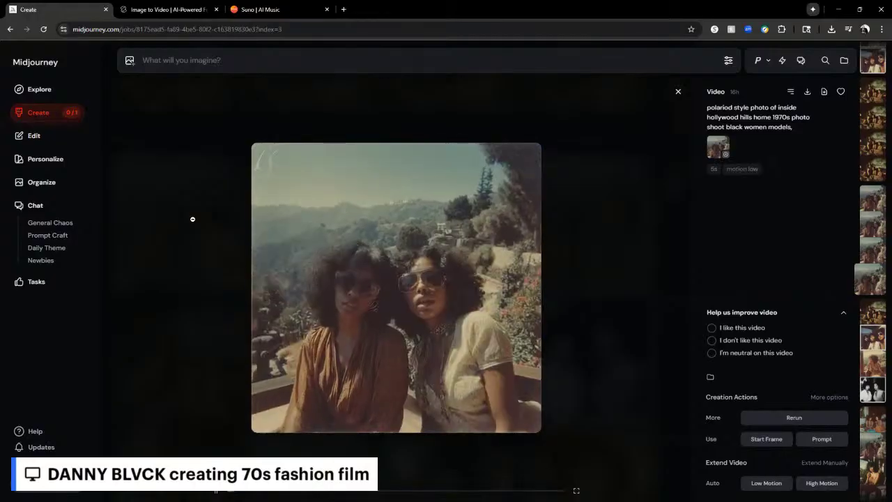
pyautogui.press('Right')
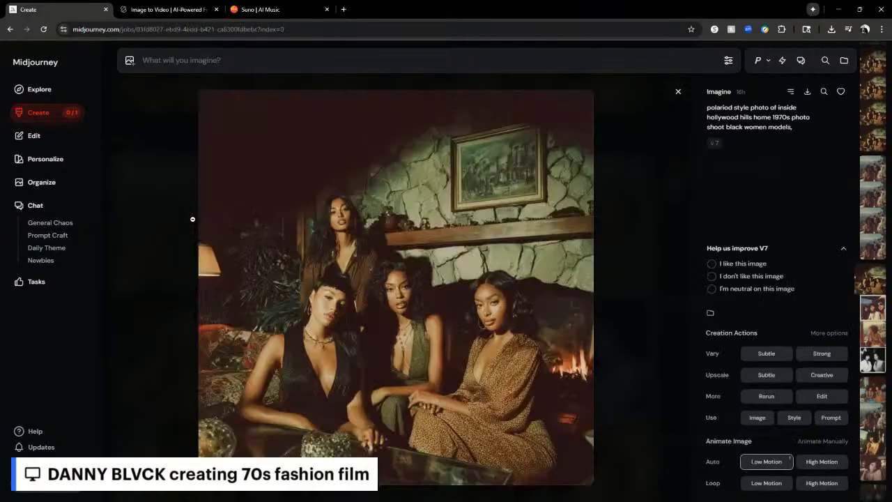
pyautogui.press('Left')
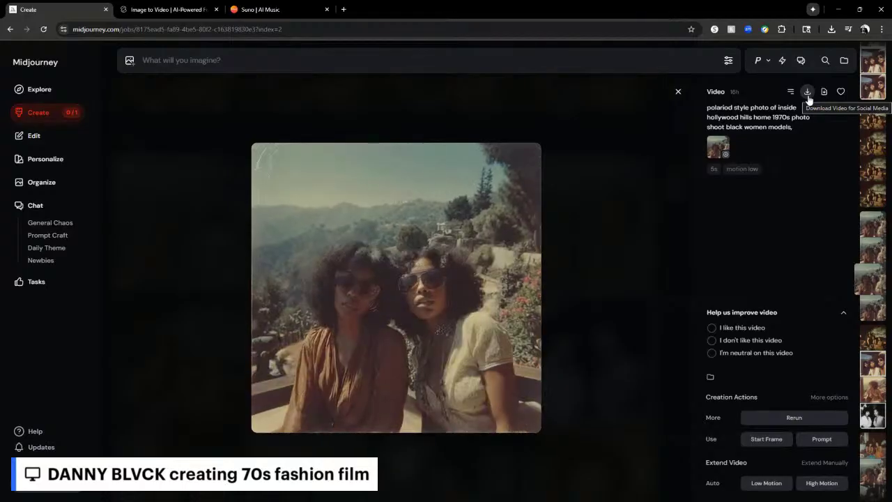
pyautogui.click(679, 92)
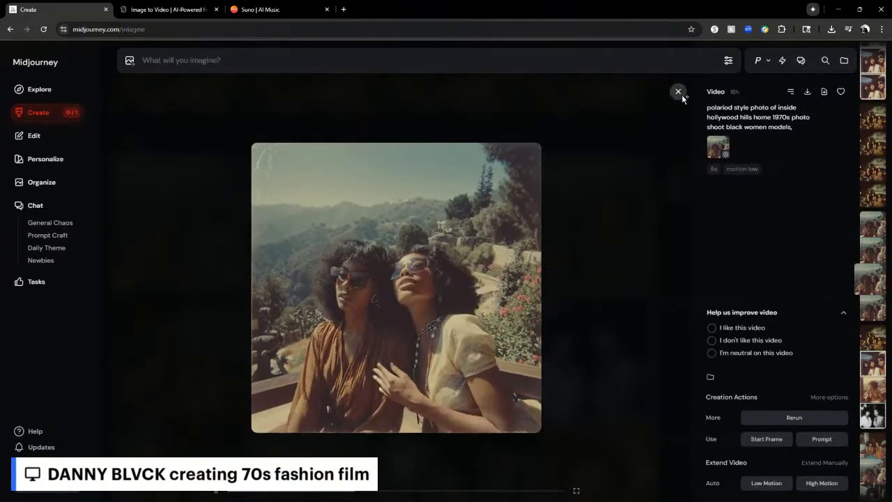
# Step: Play all four variations of the low-motion video of the four women beside the fireplace, ending back at the list
pyautogui.scroll(3, 486, 249)
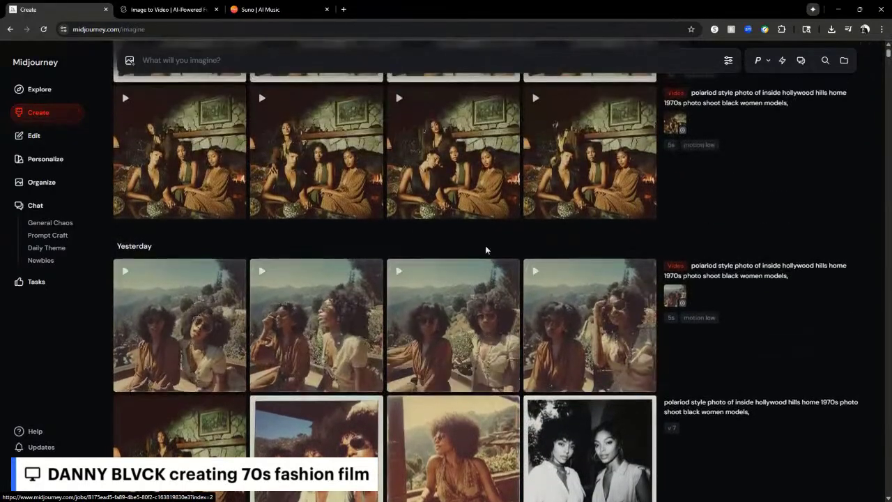
pyautogui.scroll(1, 486, 251)
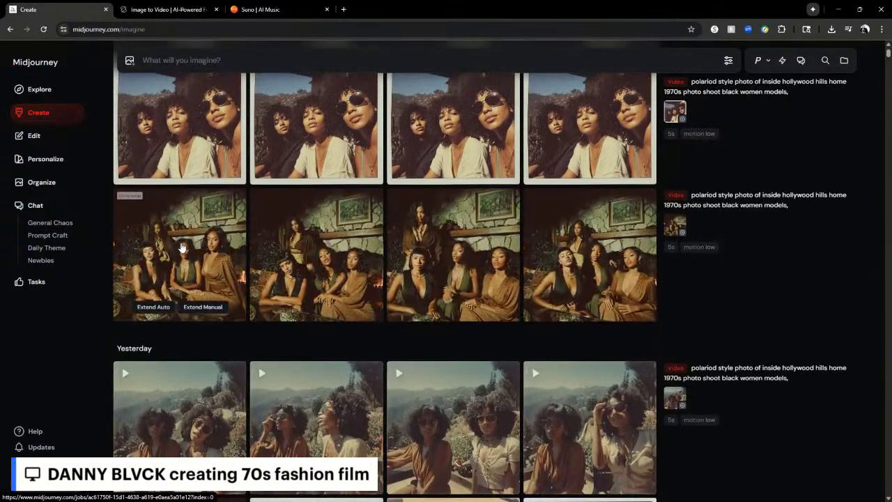
pyautogui.click(181, 248)
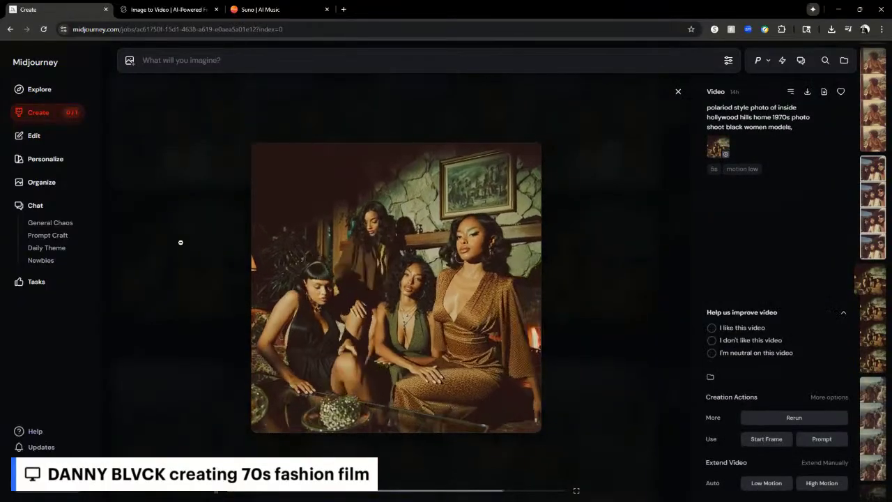
pyautogui.press('Right')
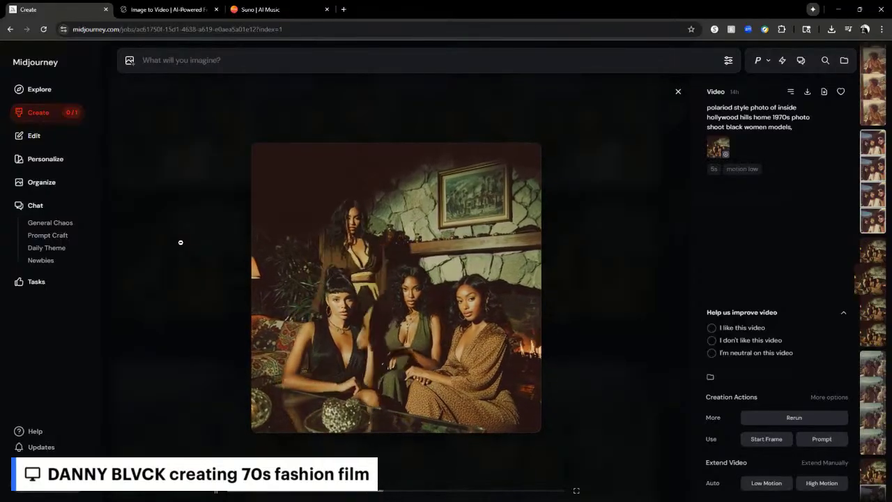
pyautogui.press('Right')
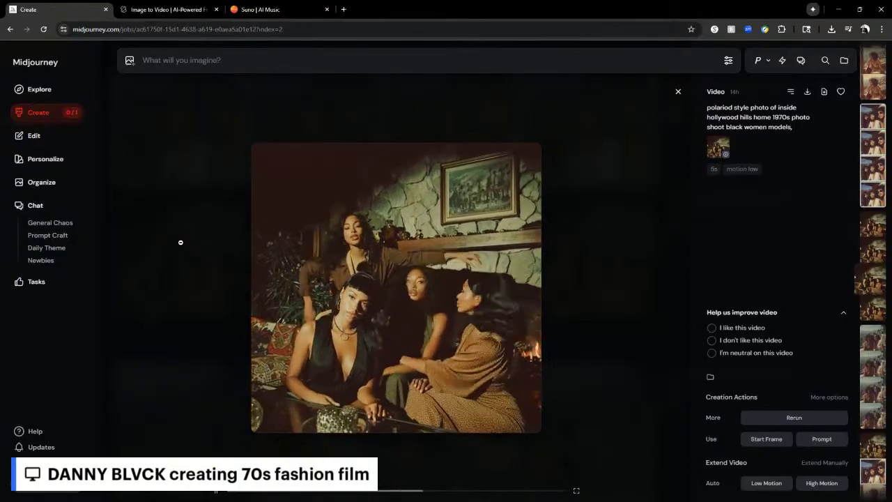
pyautogui.press('Right')
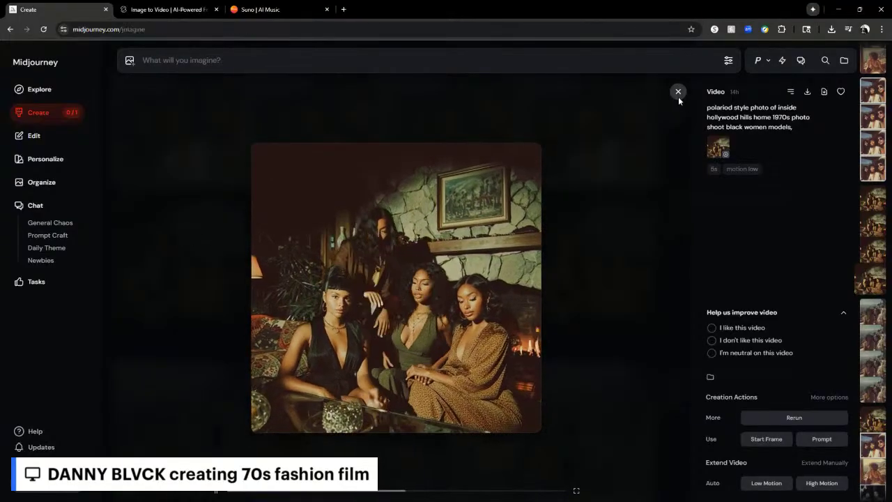
pyautogui.click(678, 93)
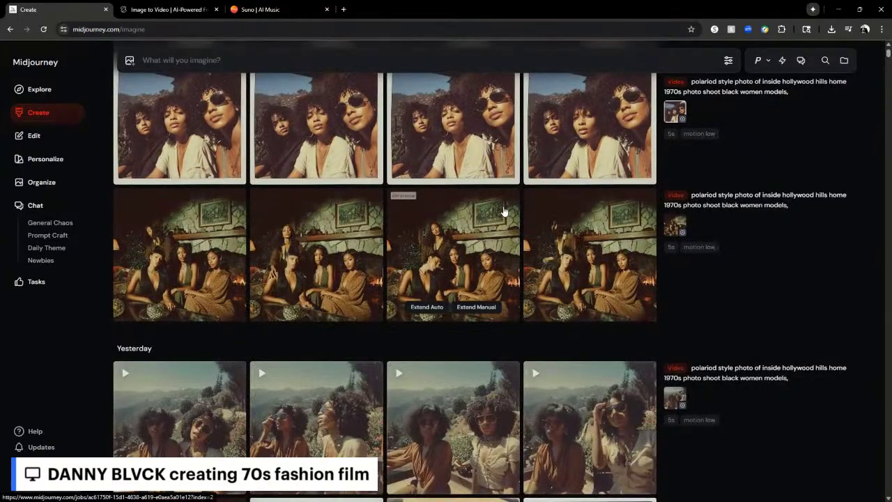
# Step: Play the first video of the three women in the white-bordered polaroid and the first video of the woman seated on the terrace
pyautogui.scroll(3, 504, 209)
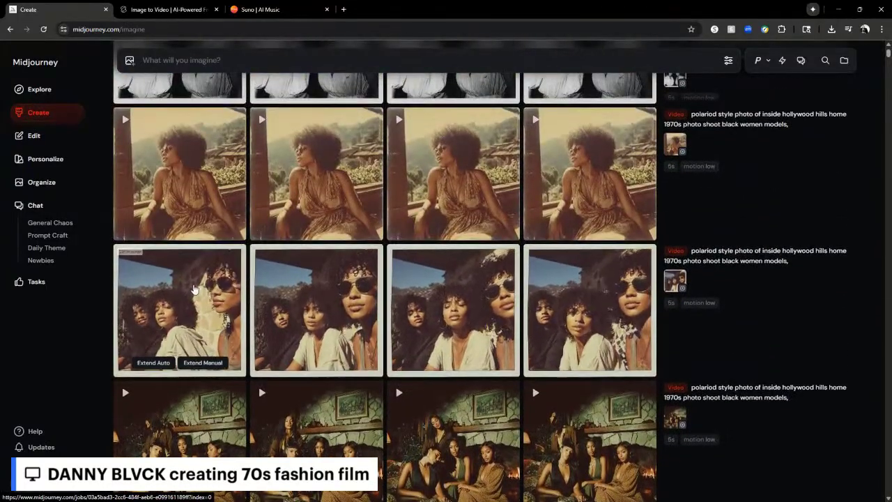
pyautogui.click(193, 284)
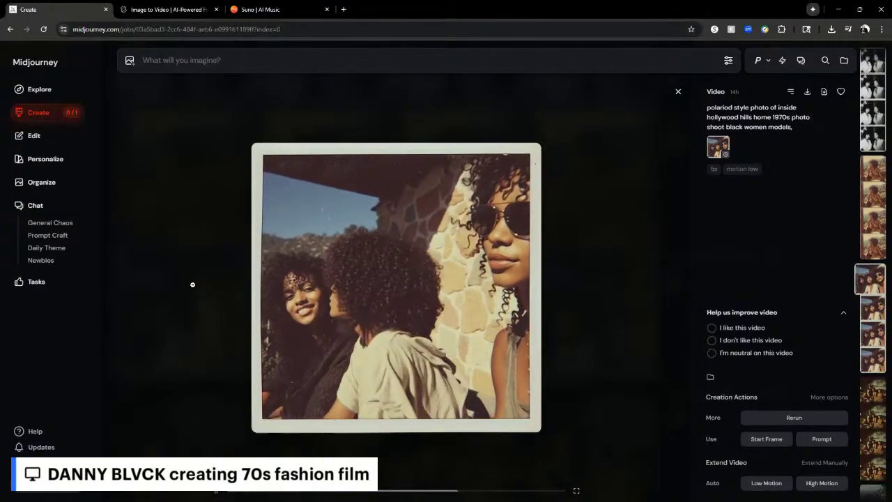
pyautogui.click(678, 92)
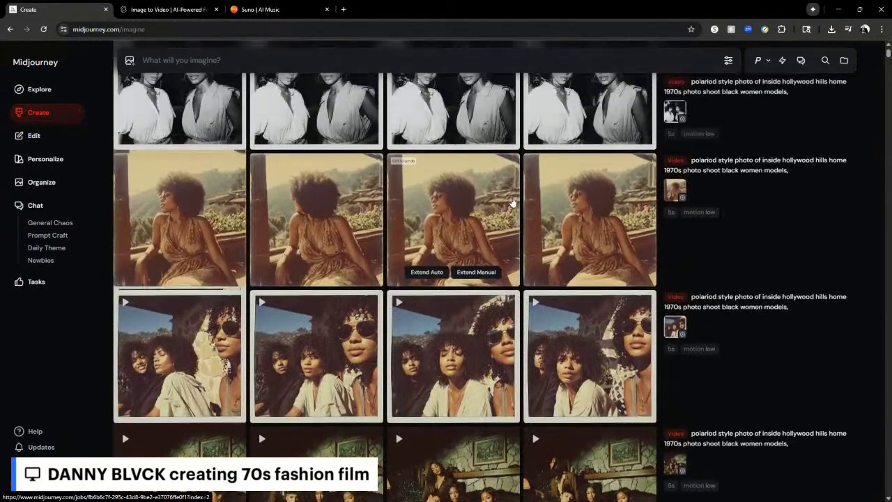
pyautogui.scroll(1, 513, 202)
pyautogui.click(191, 266)
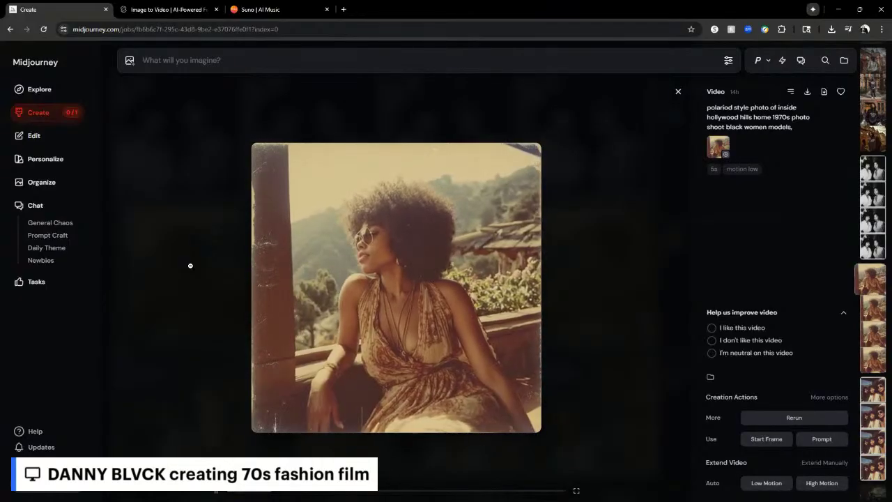
pyautogui.click(679, 91)
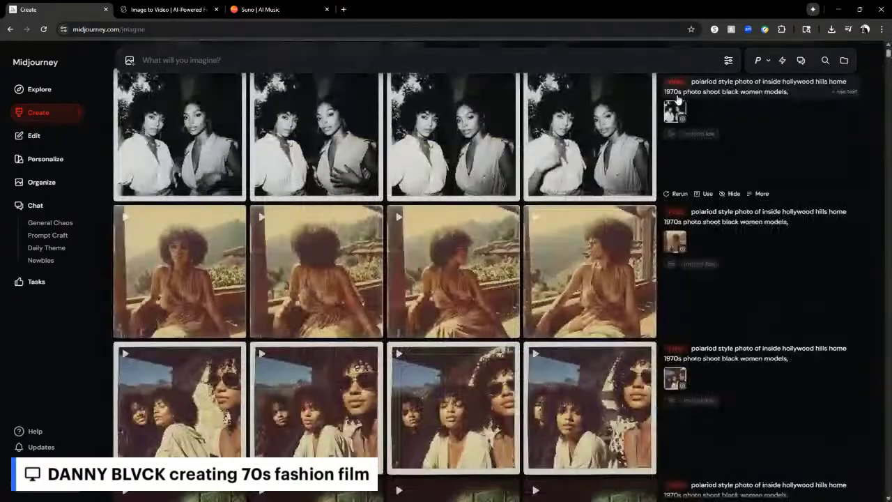
# Step: Compare the low-motion video rows, from the black-and-white pair of women to the group beside the fireplace
pyautogui.scroll(3, 529, 187)
pyautogui.scroll(-1, 530, 187)
pyautogui.scroll(-3, 530, 184)
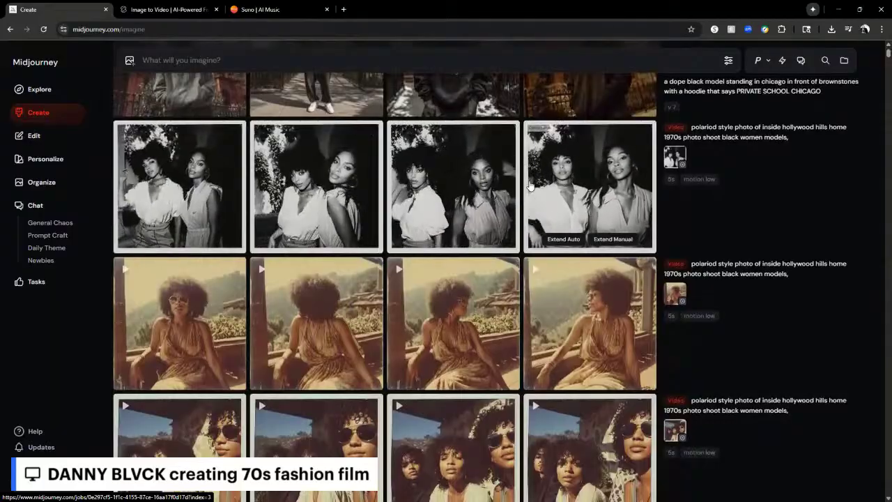
pyautogui.scroll(-4, 529, 187)
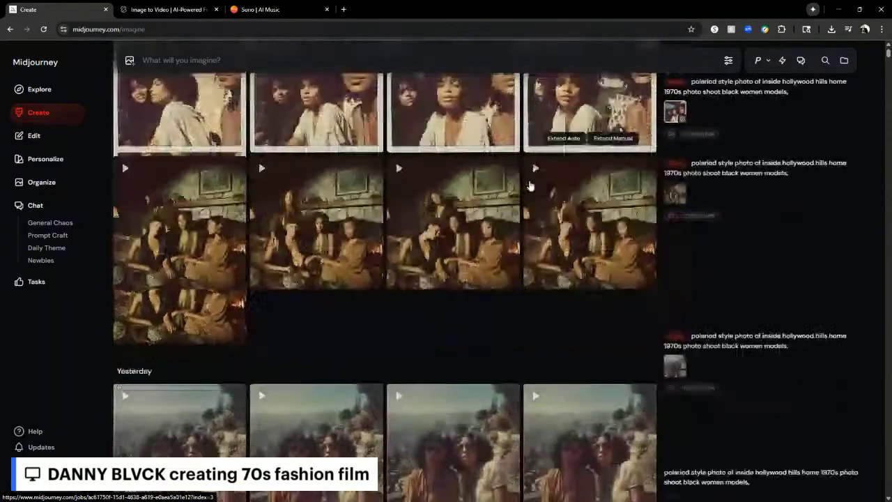
pyautogui.scroll(7, 529, 186)
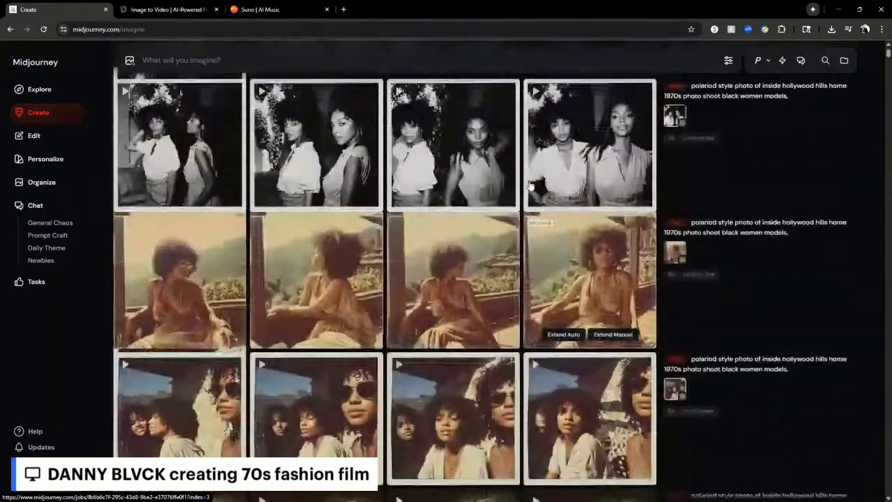
pyautogui.scroll(-3, 530, 186)
pyautogui.scroll(-4, 529, 186)
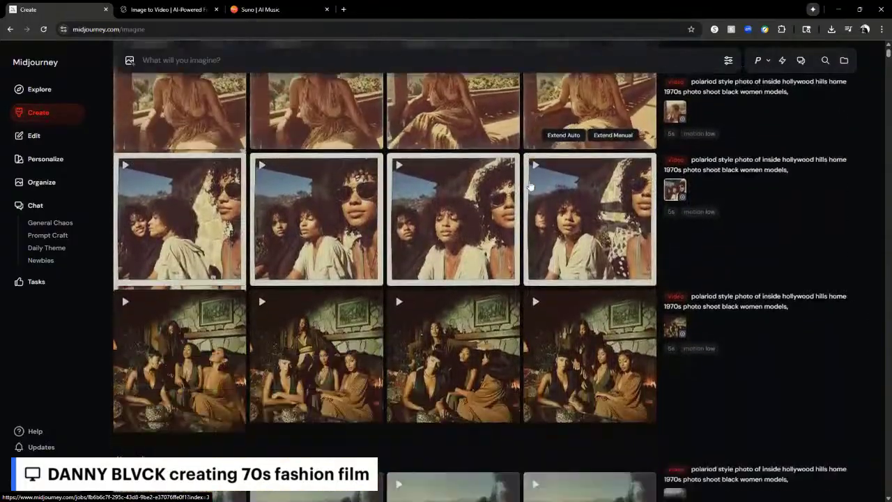
# Step: Review yesterday's polaroid photos generated from the "black women models" and "photo shoot models" prompts for further shots to animate
pyautogui.scroll(-2, 530, 186)
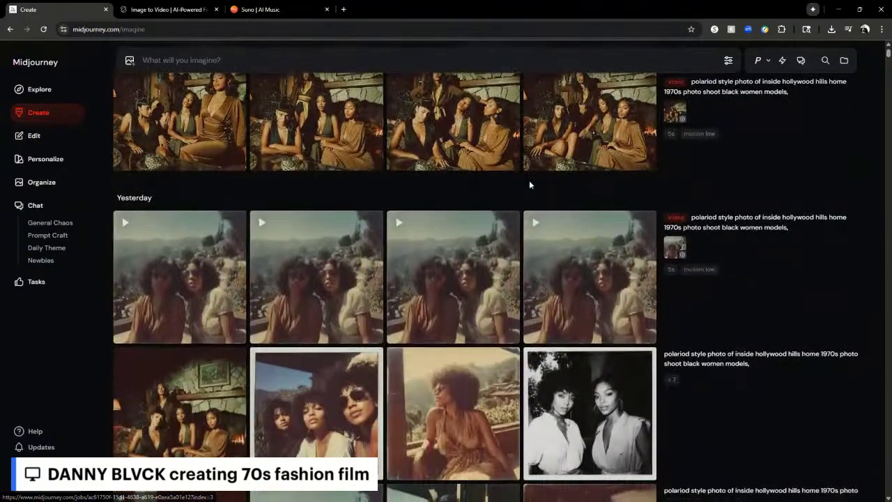
pyautogui.scroll(-2, 530, 186)
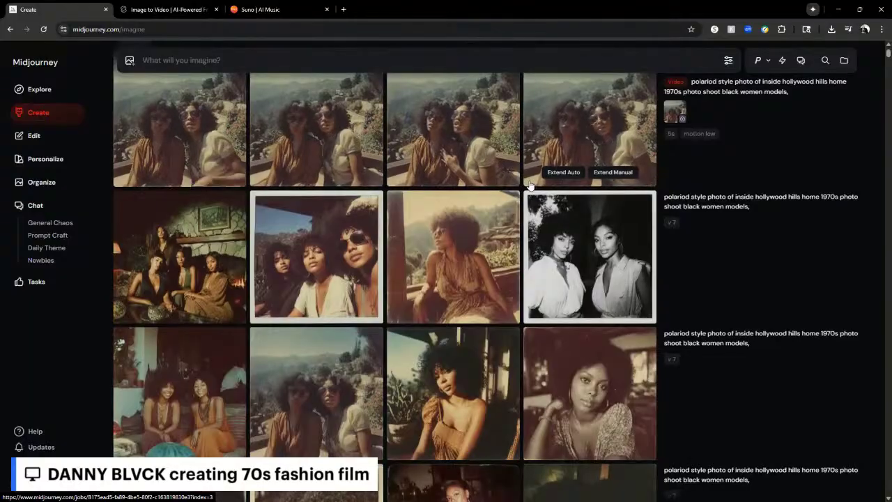
pyautogui.scroll(-2, 530, 186)
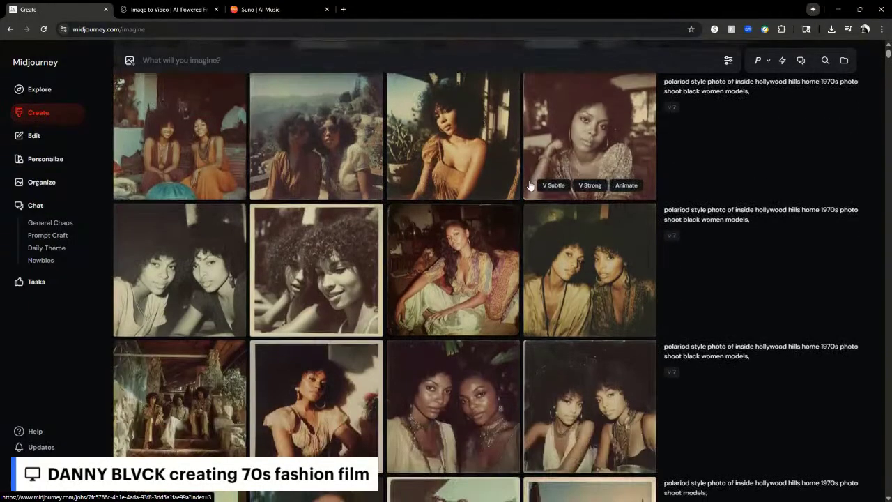
pyautogui.scroll(-2, 528, 183)
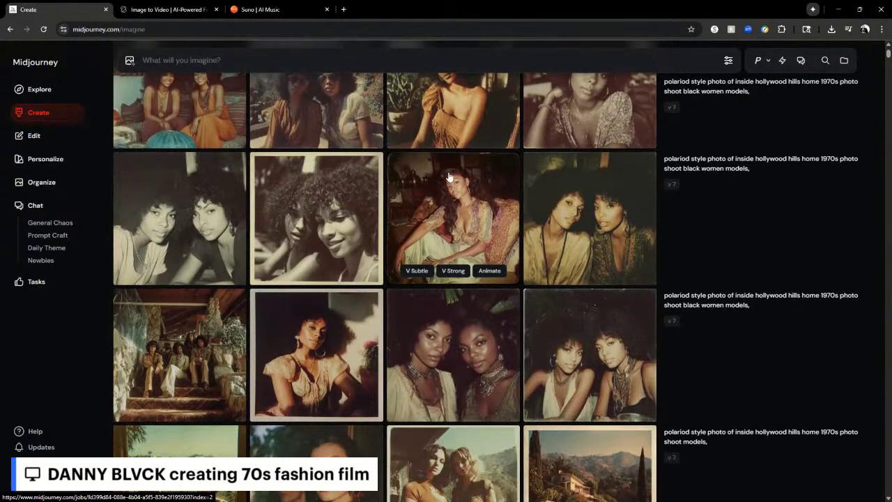
pyautogui.scroll(-2, 463, 199)
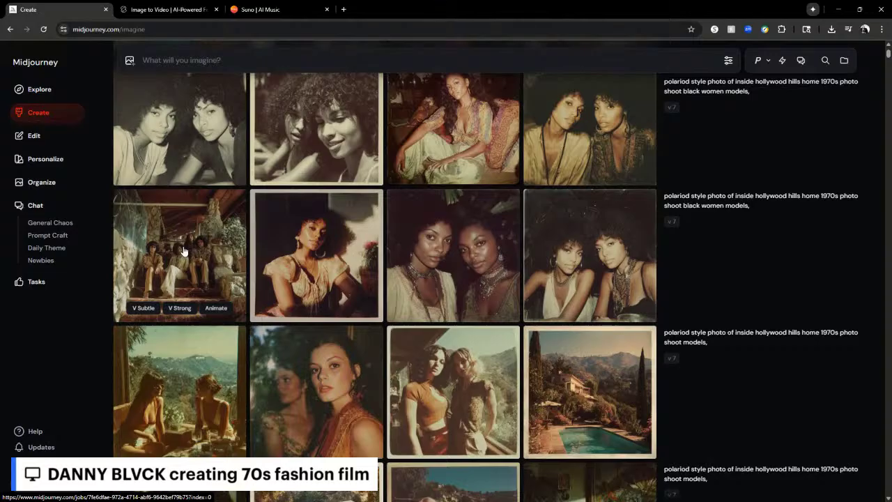
pyautogui.scroll(-2, 184, 251)
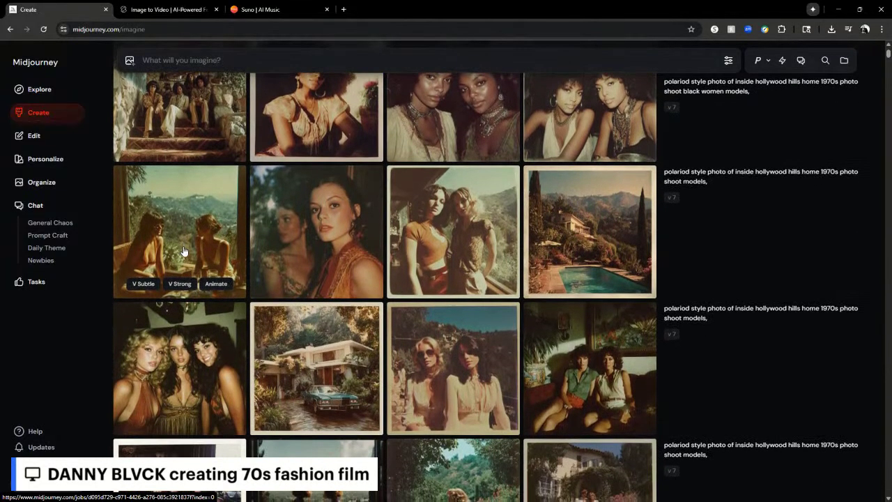
pyautogui.scroll(-2, 184, 251)
pyautogui.scroll(-20, 184, 251)
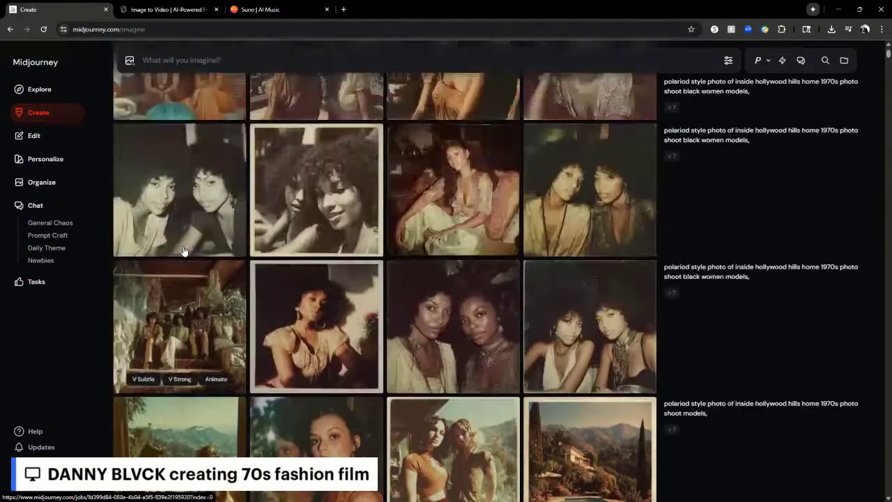
# Step: Inspect today's photo of the three women seated outdoors near the white umbrella and animate it as a video
pyautogui.scroll(20, 184, 251)
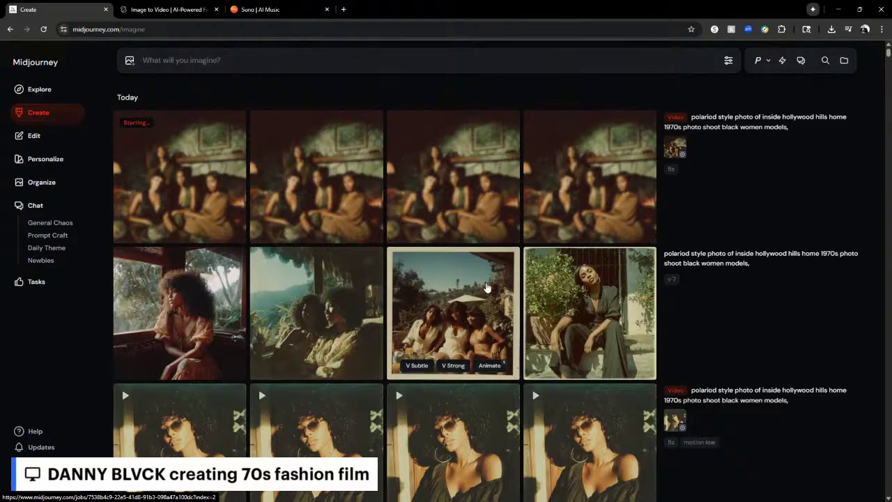
pyautogui.click(429, 283)
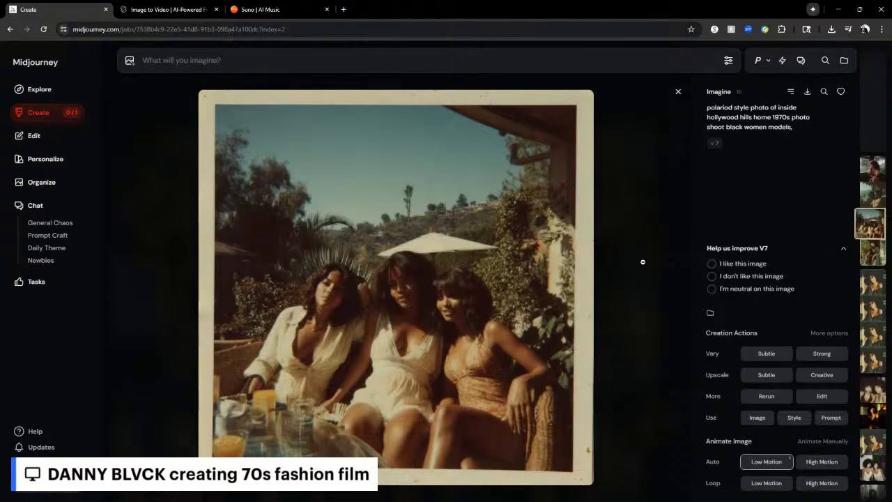
pyautogui.click(677, 92)
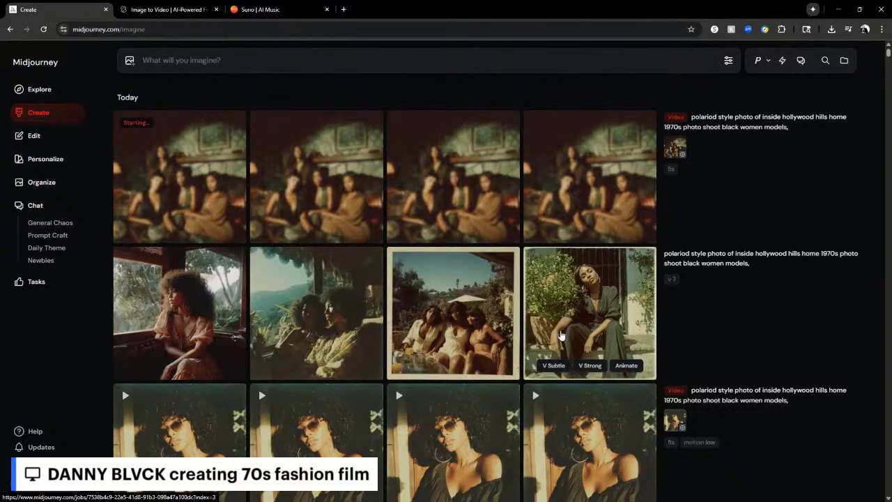
pyautogui.moveTo(493, 327)
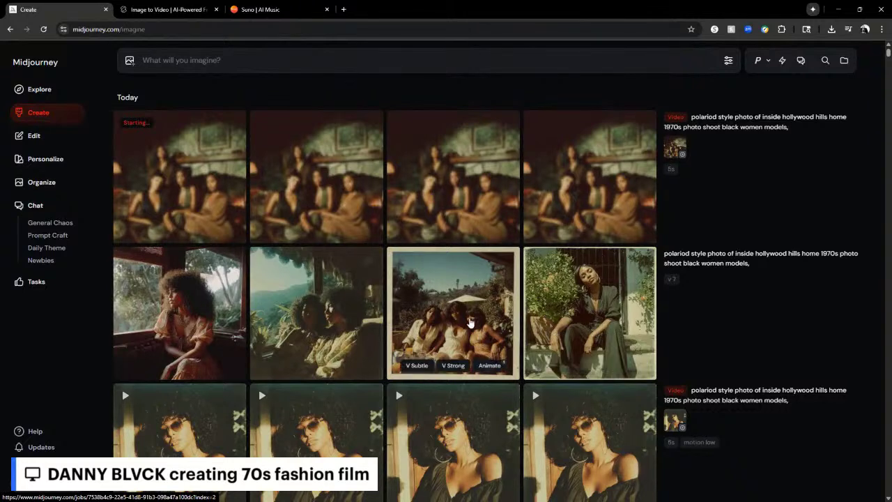
pyautogui.click(489, 366)
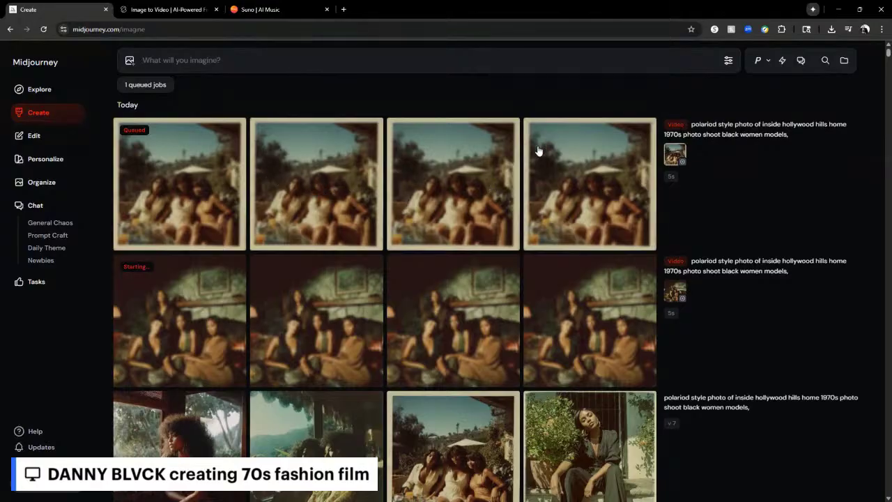
# Step: Review today's videos of the curly-haired woman in sunglasses and the model photos generated around them
pyautogui.scroll(-3, 437, 194)
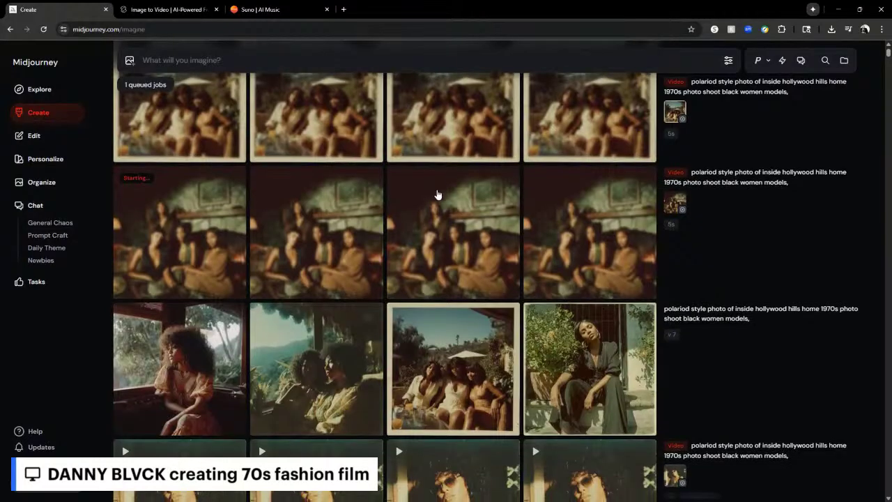
pyautogui.scroll(-3, 438, 194)
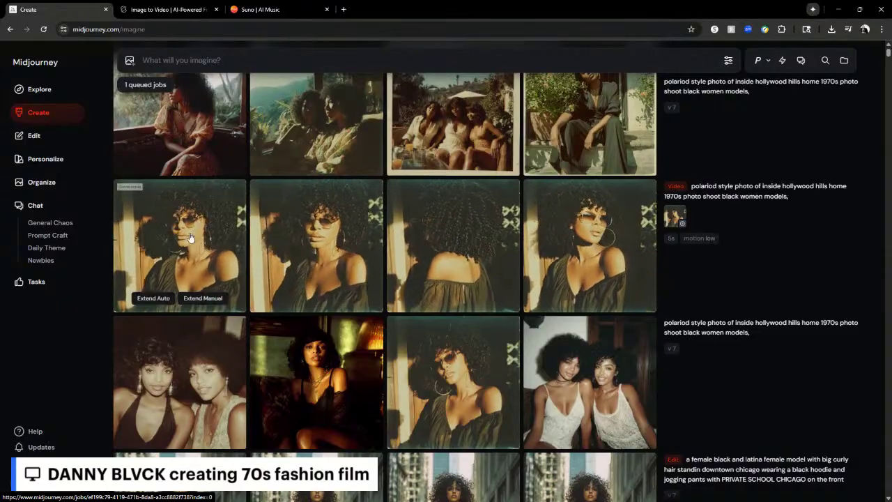
pyautogui.scroll(-1, 296, 247)
pyautogui.scroll(-3, 296, 246)
pyautogui.scroll(5, 296, 247)
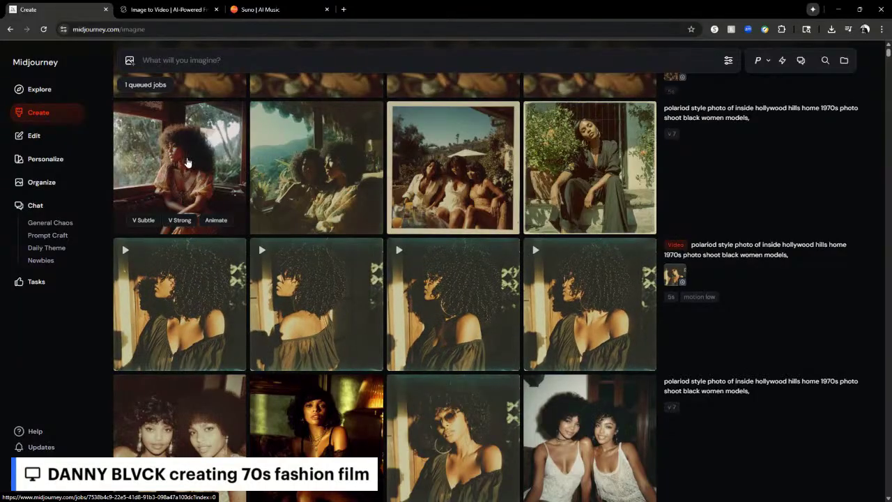
# Step: Animate the photo of the woman seated beside the potted bush and check the video queue
pyautogui.click(579, 129)
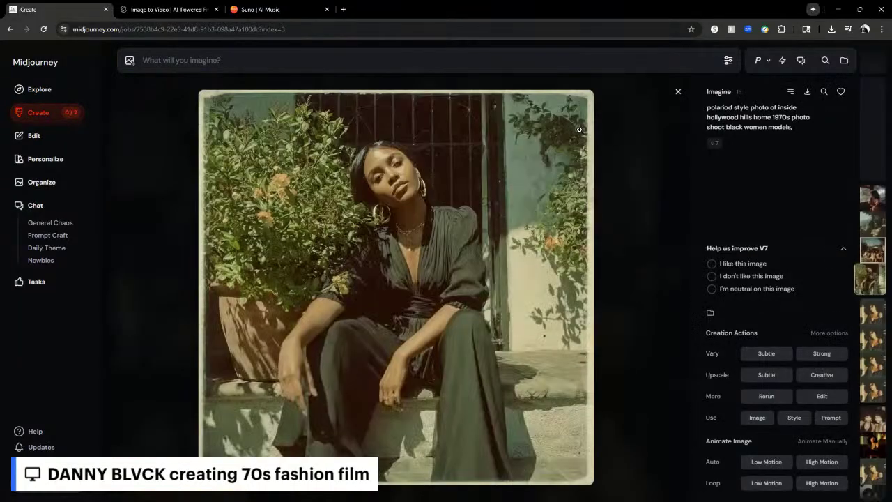
pyautogui.click(677, 94)
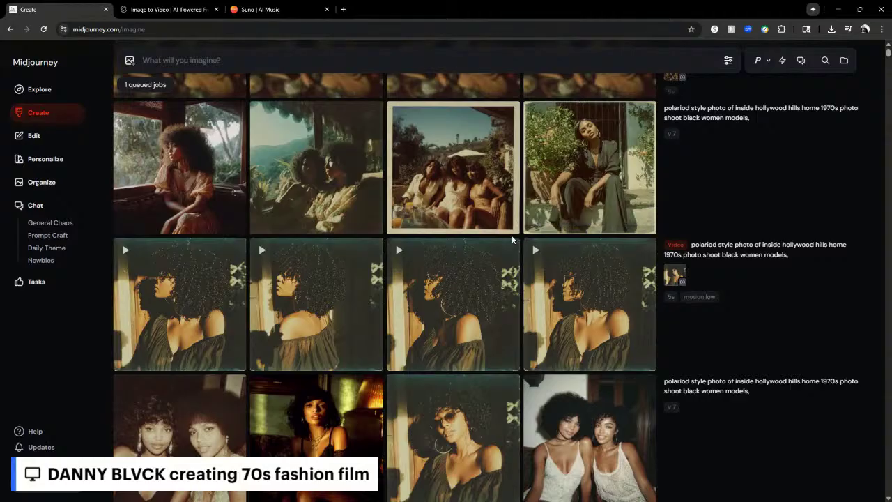
pyautogui.scroll(-2, 425, 253)
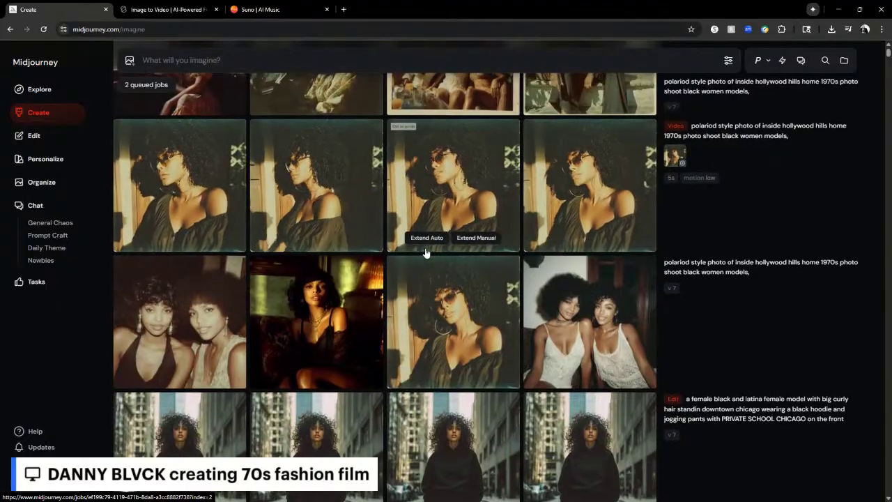
pyautogui.scroll(-2, 424, 253)
pyautogui.scroll(5, 426, 253)
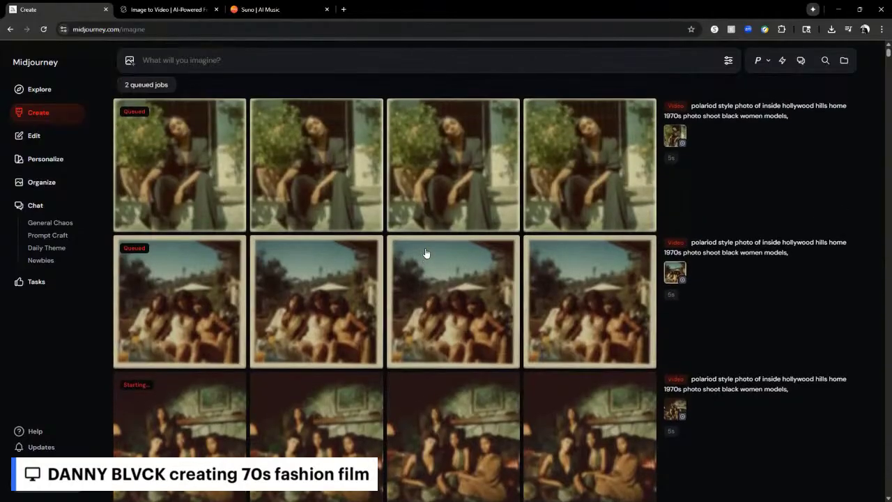
pyautogui.scroll(-6, 426, 253)
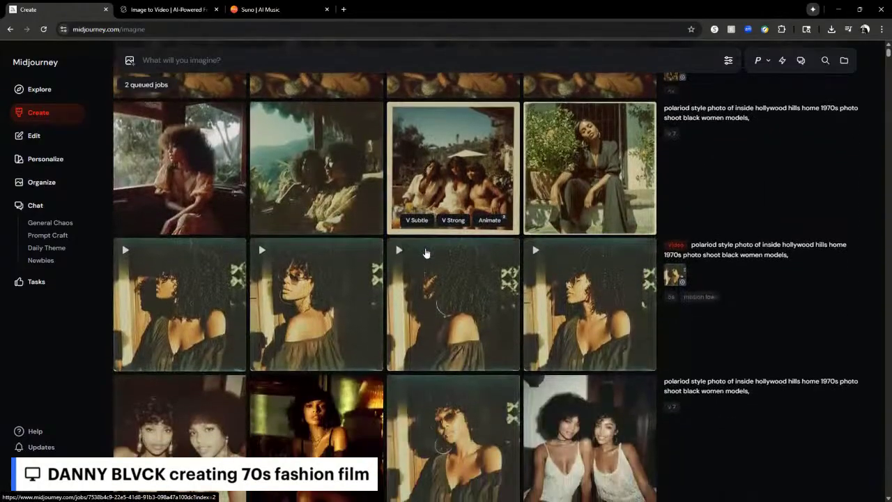
# Step: Download the photo of the two women beside the hillside window and switch to Kling AI's image-to-video page
pyautogui.click(352, 157)
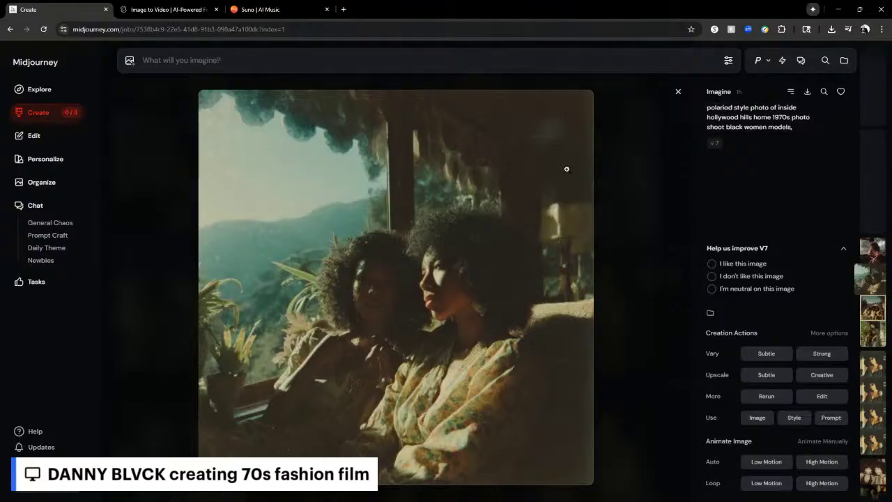
pyautogui.click(808, 93)
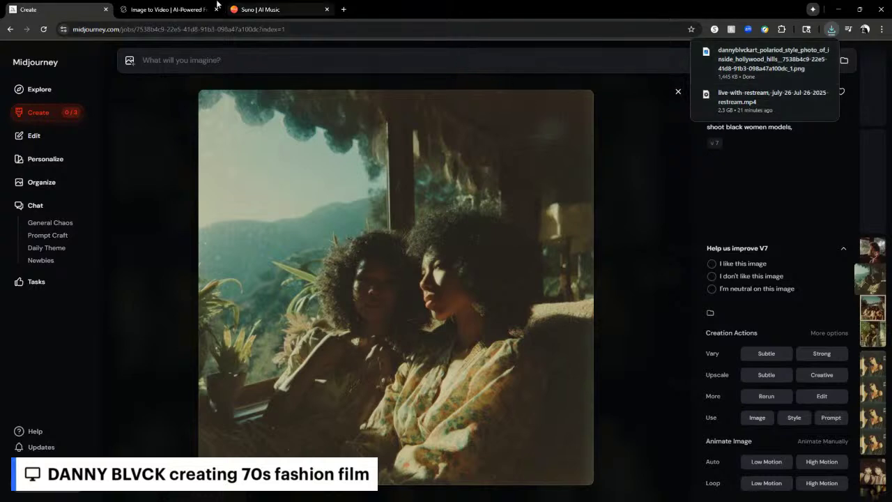
pyautogui.click(150, 11)
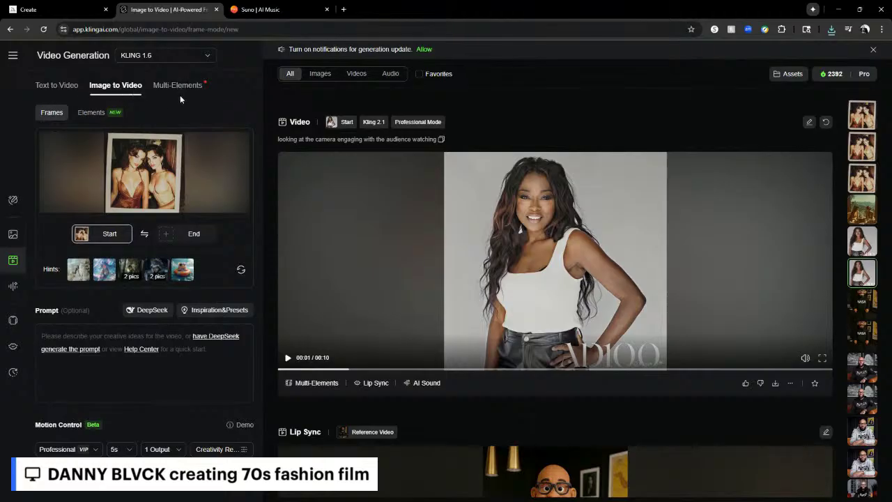
# Step: Replace the start frame with the downloaded polaroid photo of the two women beside the window
pyautogui.moveTo(147, 171)
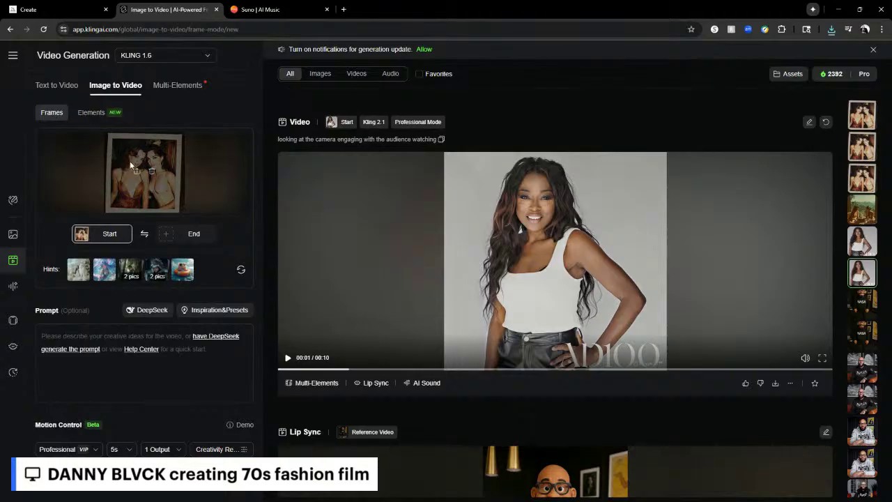
pyautogui.click(152, 172)
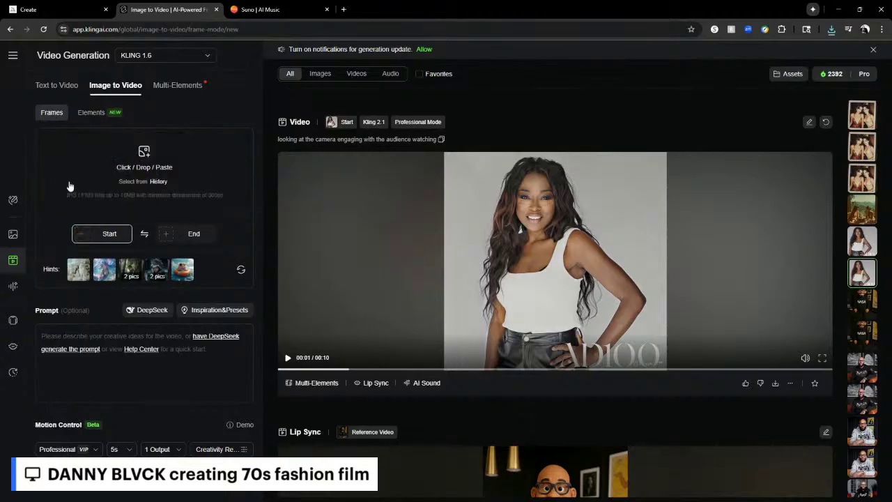
pyautogui.click(145, 164)
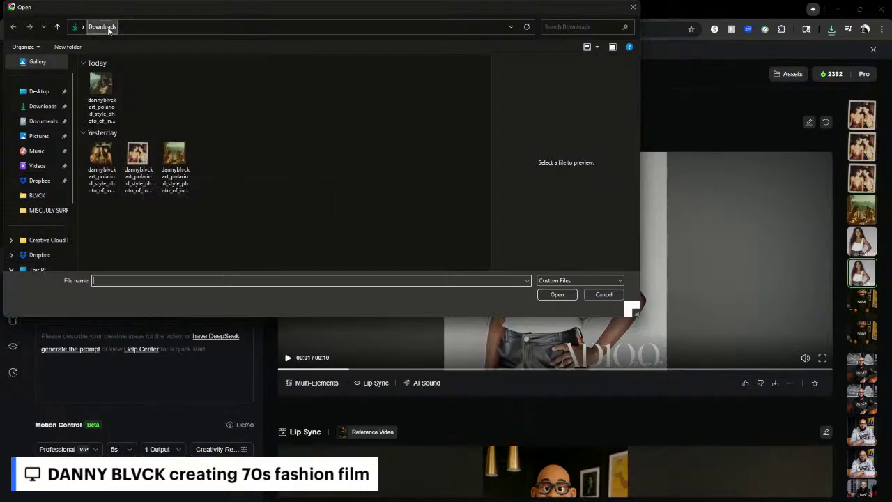
pyautogui.click(102, 90)
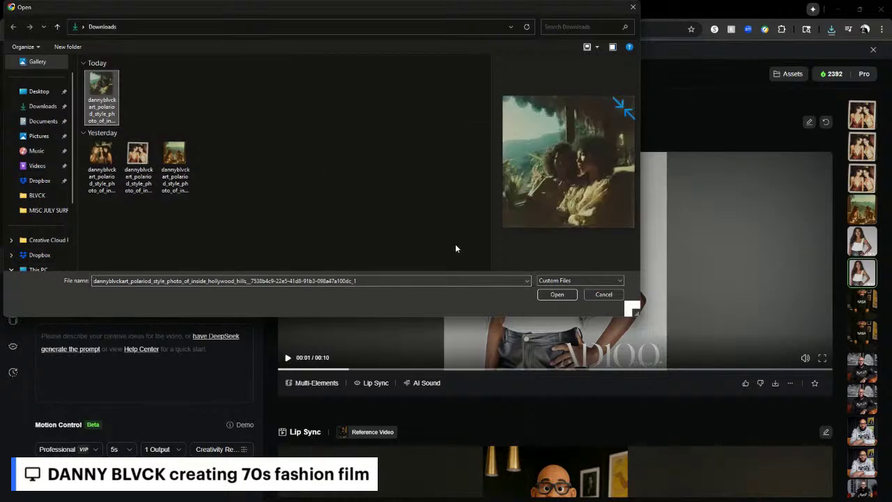
pyautogui.click(543, 293)
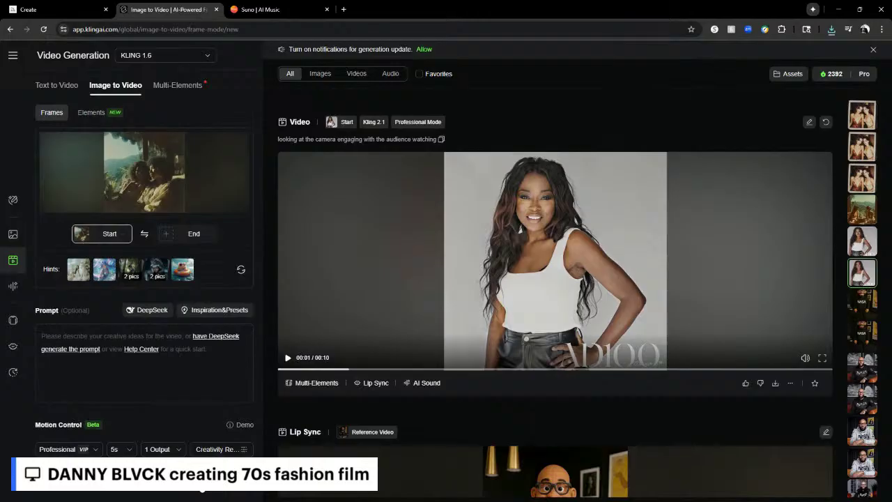
# Step: Generate a 5s video from the new start frame, keeping Professional mode and one output, and view its generation progress
pyautogui.click(132, 451)
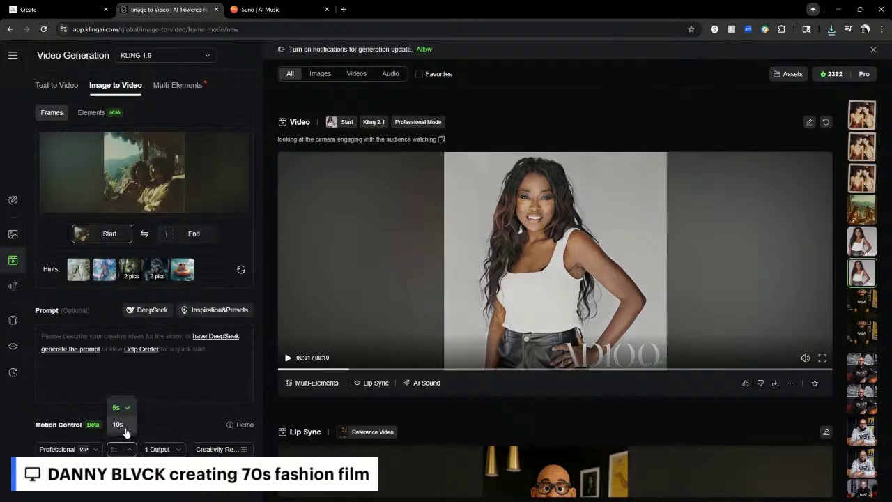
pyautogui.click(128, 452)
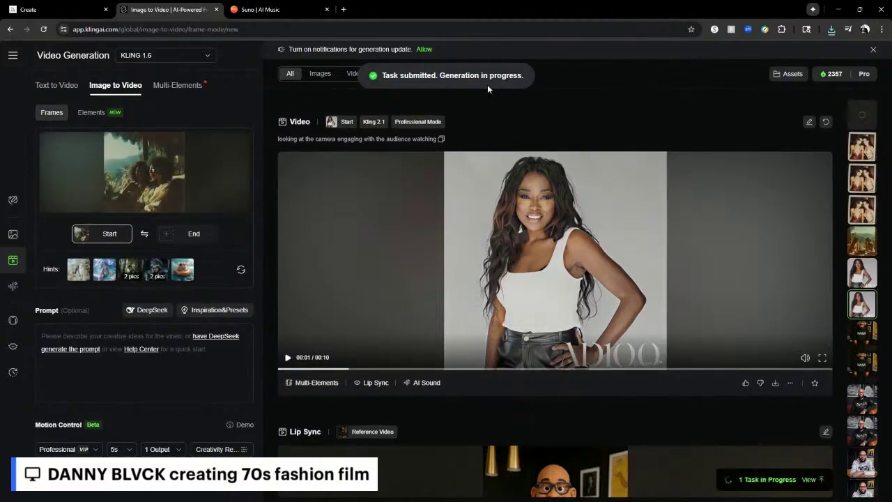
pyautogui.scroll(10, 551, 150)
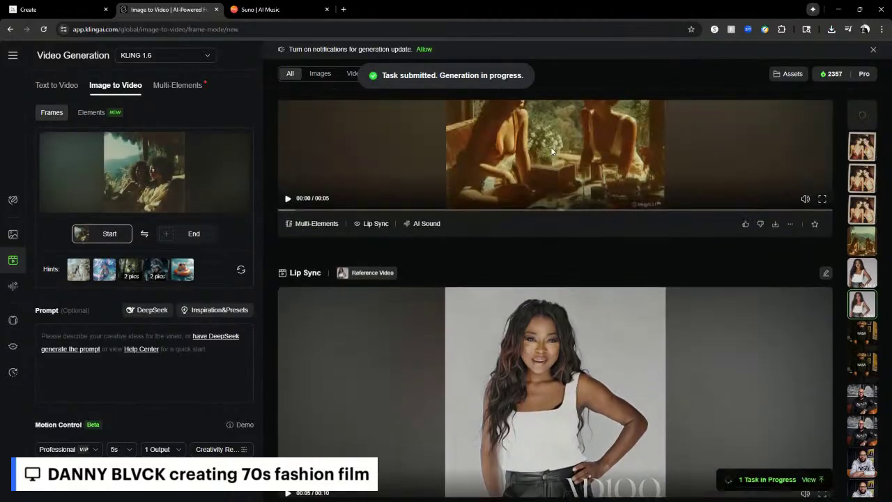
pyautogui.scroll(5, 551, 148)
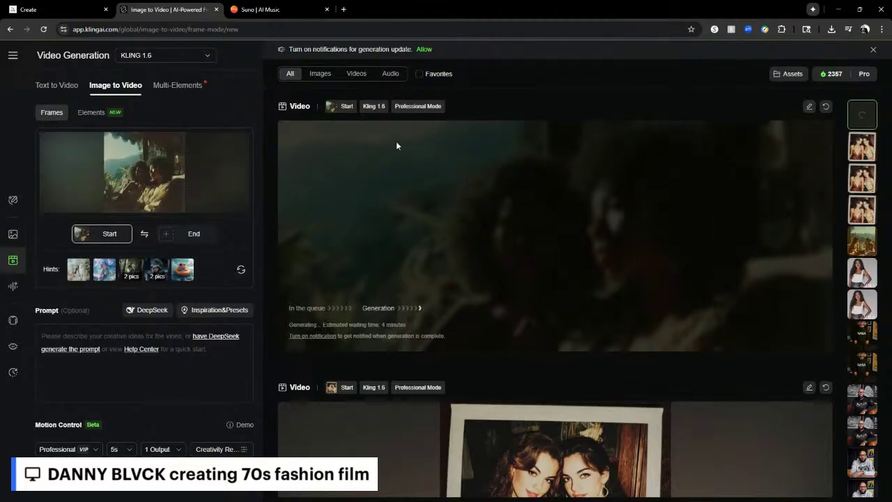
# Step: Check the progress of the queued polaroid videos in Midjourney and of the window-scene video in Kling AI
pyautogui.click(67, 12)
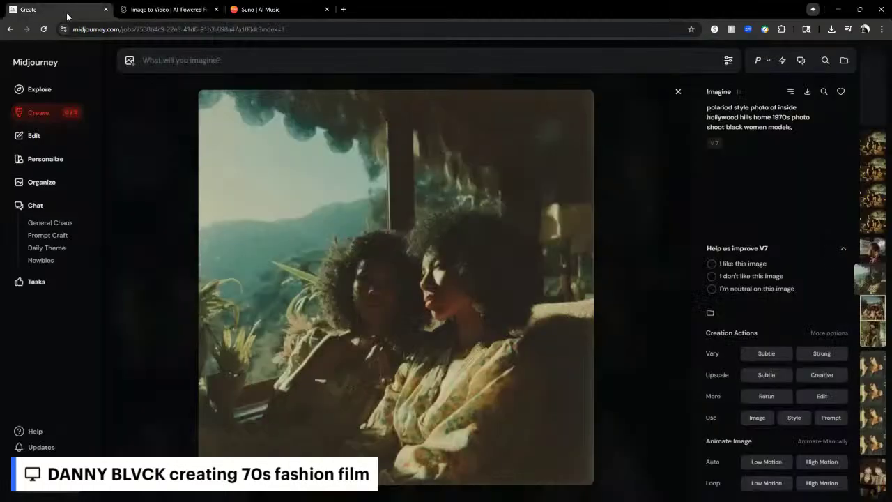
pyautogui.click(678, 91)
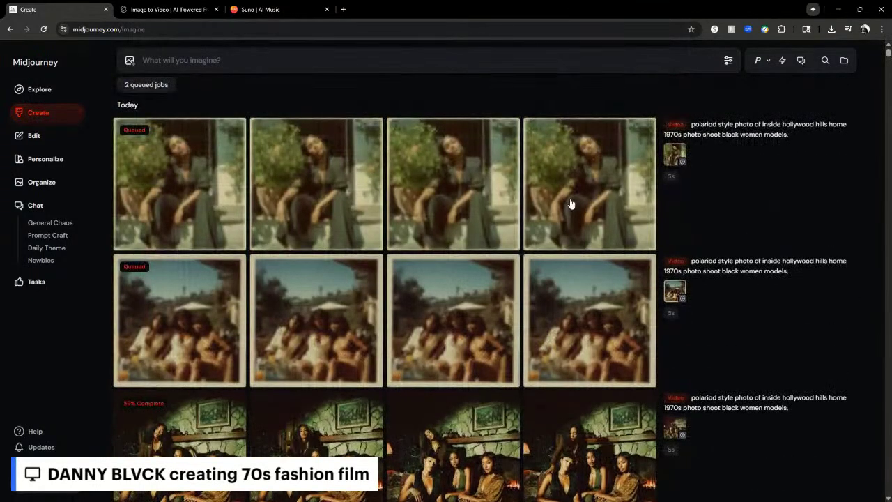
pyautogui.scroll(-3, 571, 204)
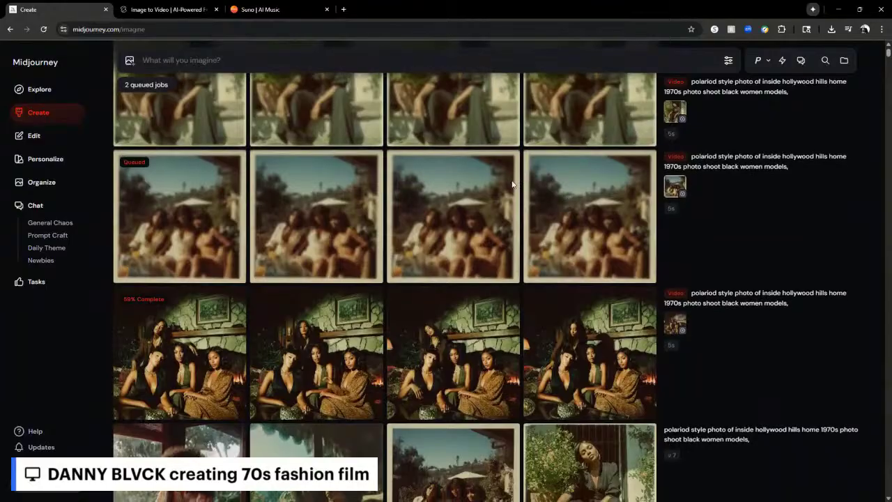
pyautogui.scroll(3, 214, 162)
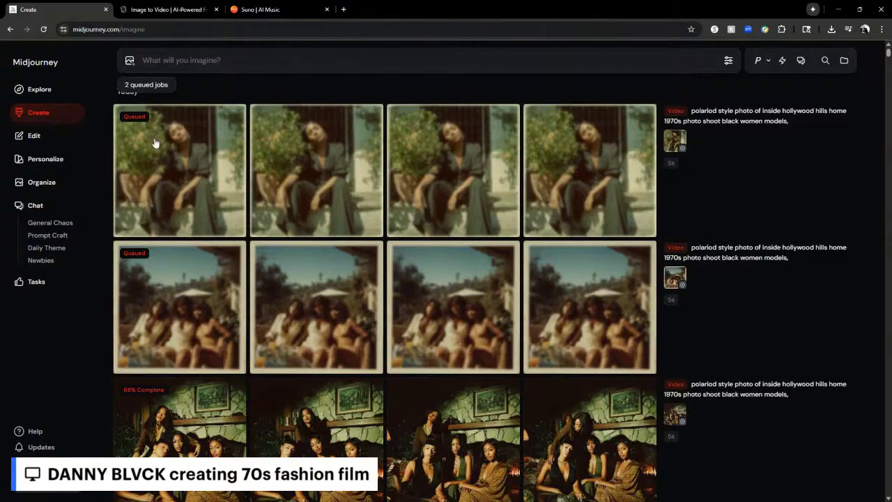
pyautogui.scroll(-3, 153, 175)
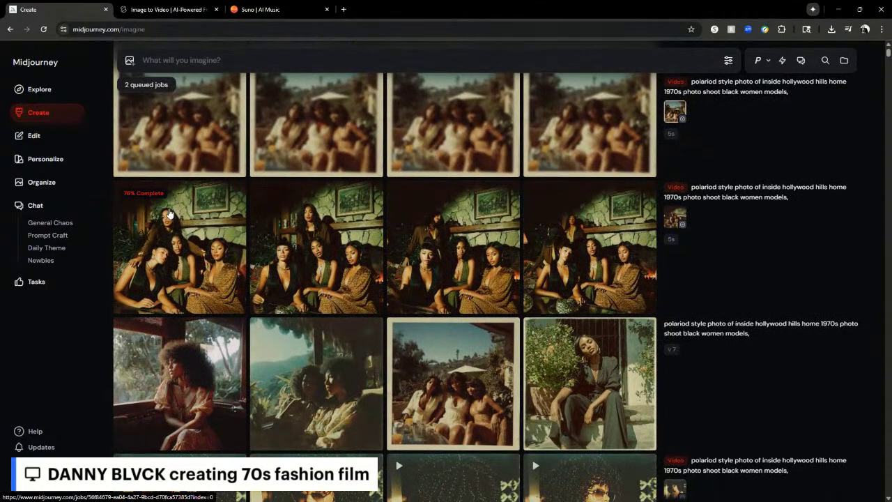
pyautogui.scroll(-2, 262, 243)
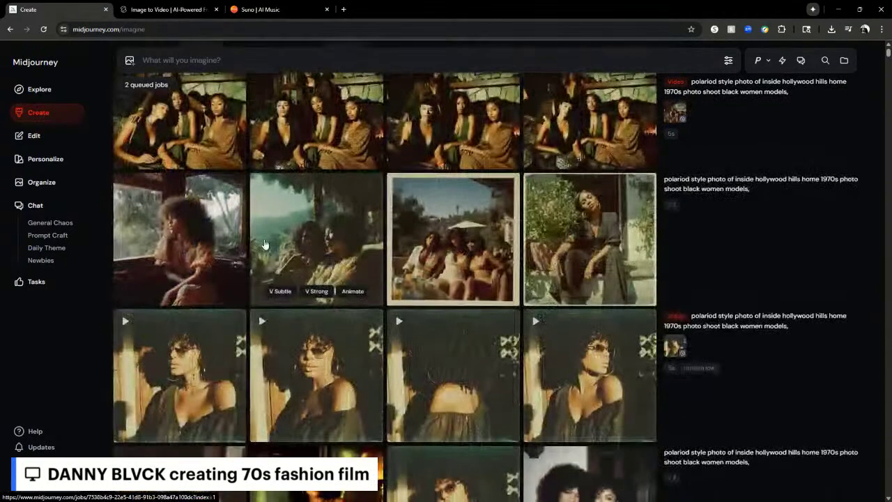
pyautogui.scroll(-2, 265, 243)
pyautogui.scroll(3, 264, 244)
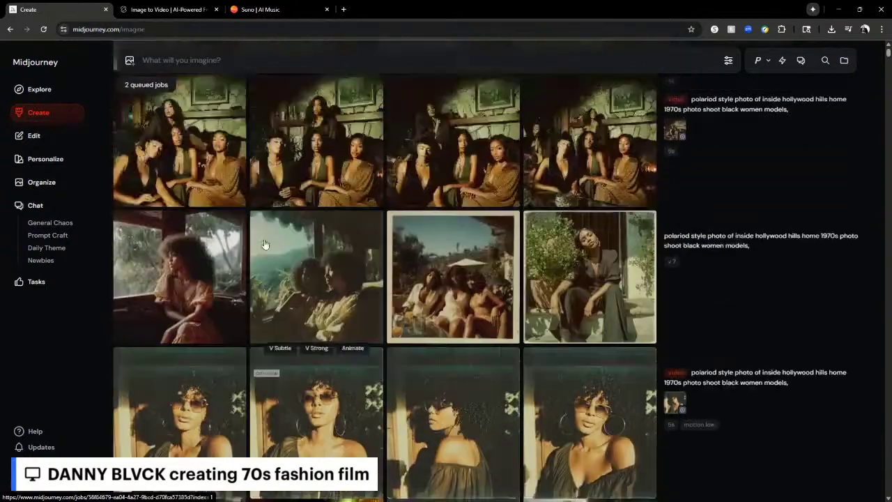
pyautogui.click(180, 9)
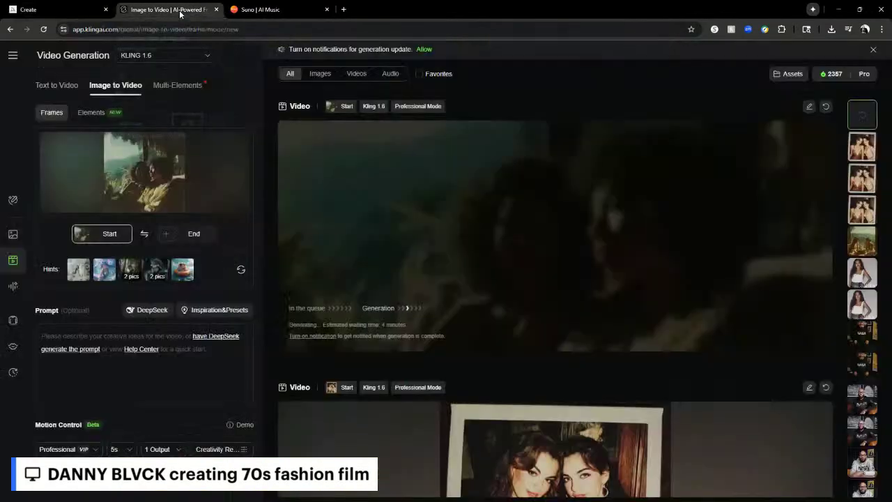
# Step: Switch to Suno and listen to the untitled psychedelic soul disco track with the vinyl-record cover
pyautogui.click(262, 10)
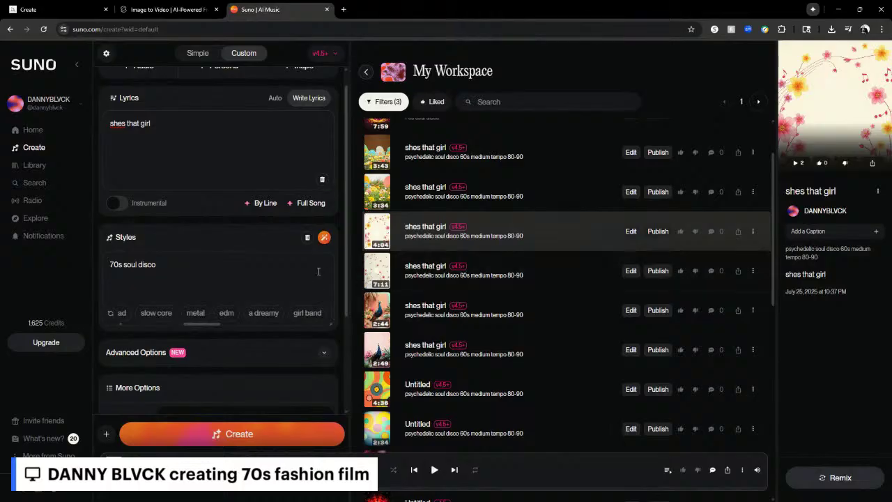
pyautogui.scroll(-2, 560, 295)
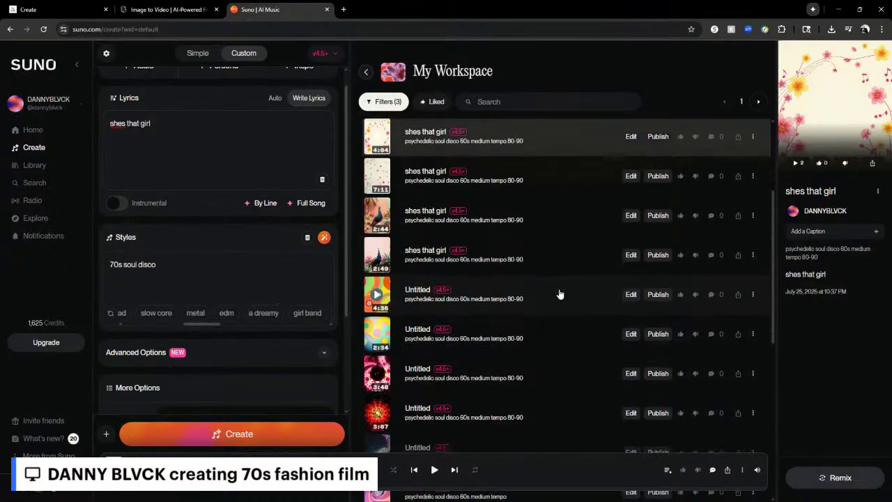
pyautogui.click(511, 303)
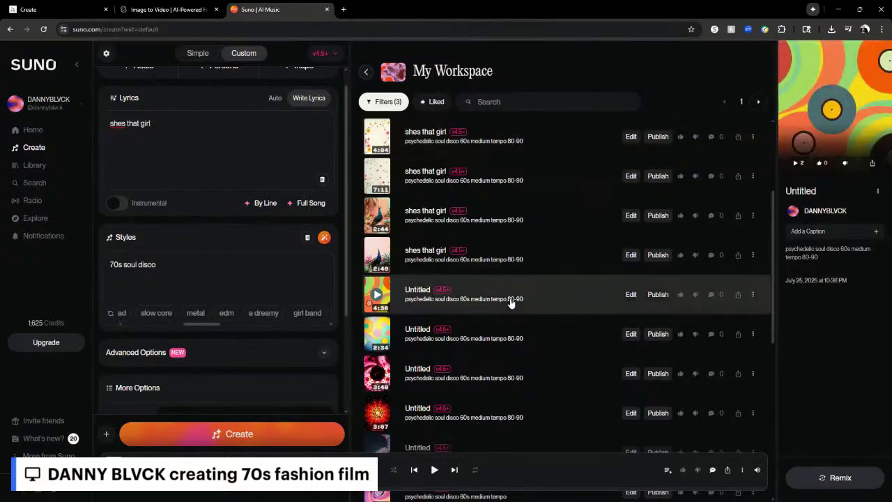
pyautogui.click(589, 302)
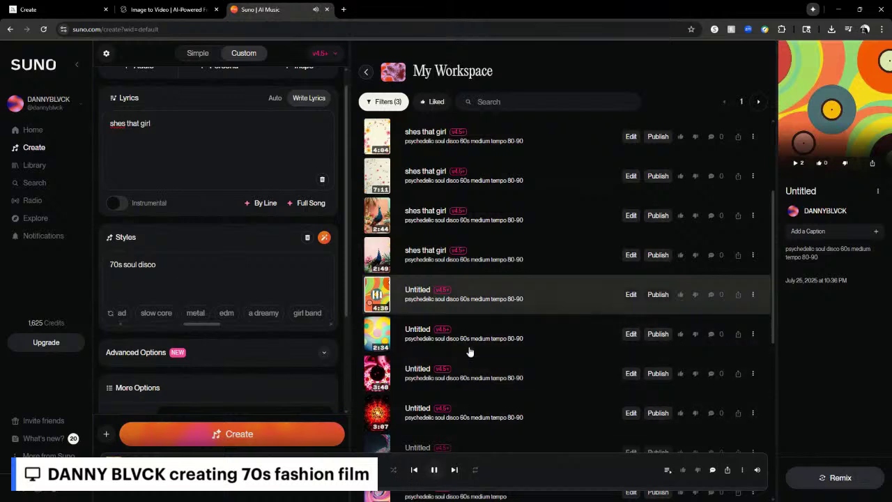
pyautogui.click(479, 313)
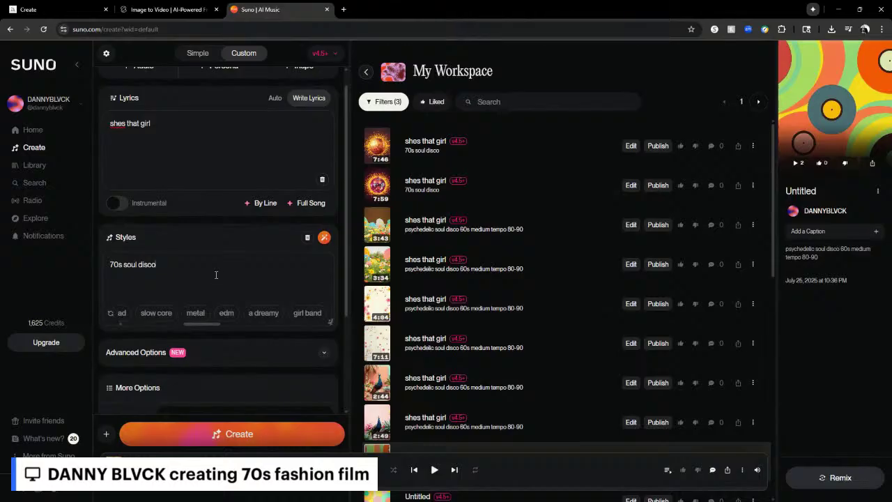
# Step: Create a song from the "shes that girl" lyrics in the style "PSYCHEDELIC SOUL DISCO 60S" and play the first new version
pyautogui.moveTo(179, 271); pyautogui.dragTo(79, 258)
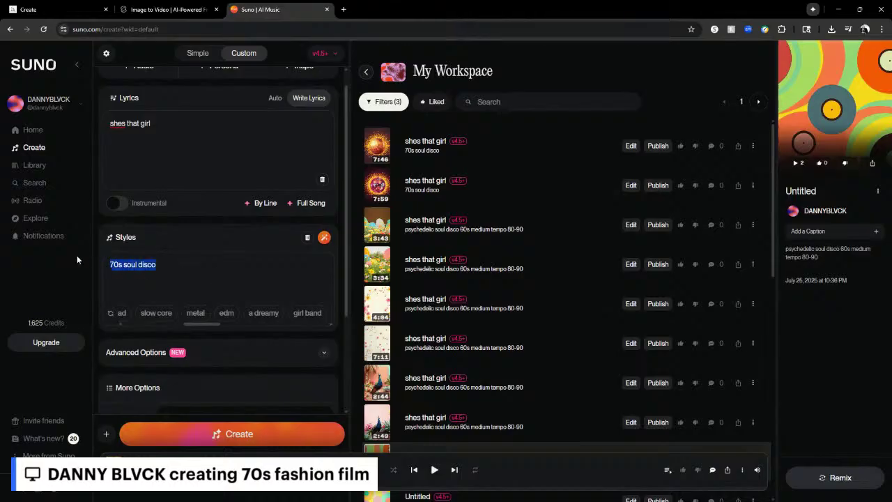
pyautogui.write('PS')
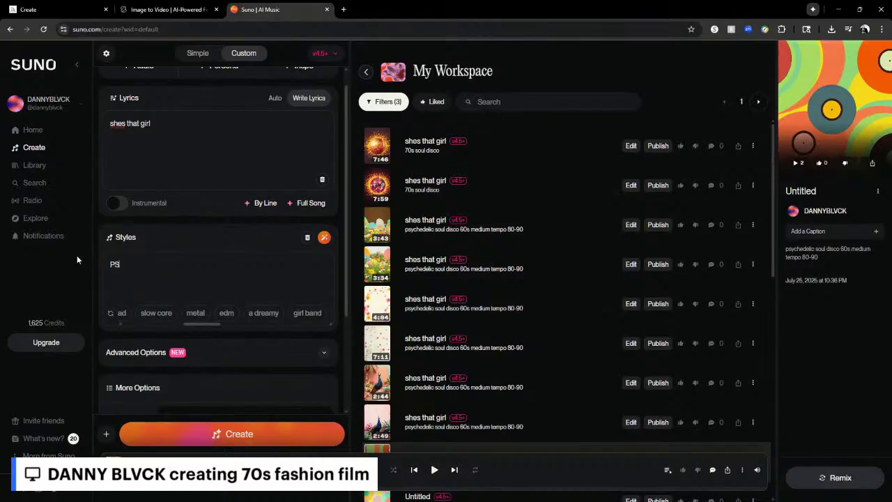
pyautogui.write('YCHEDELIC SOUL DIS')
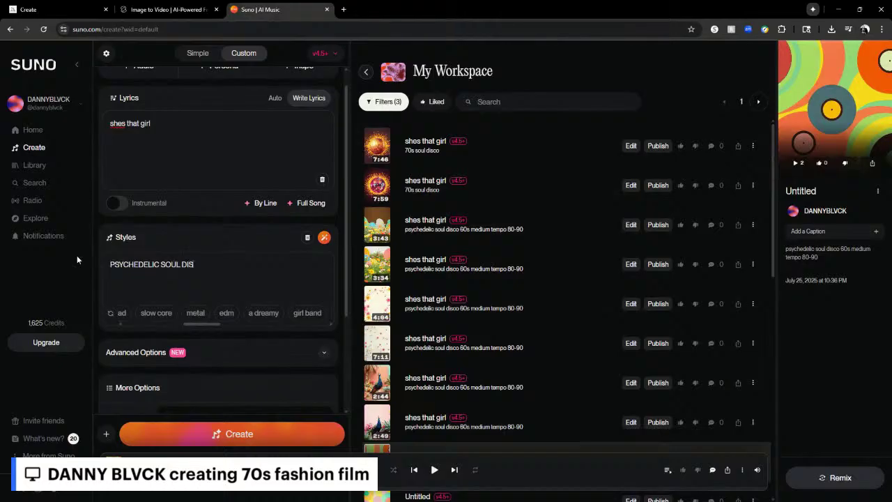
pyautogui.write('CO 60S')
pyautogui.click(229, 435)
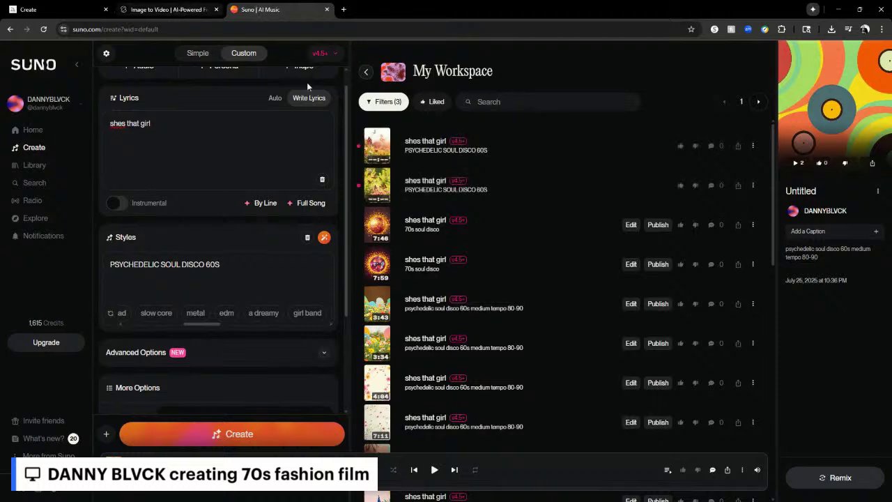
pyautogui.click(377, 149)
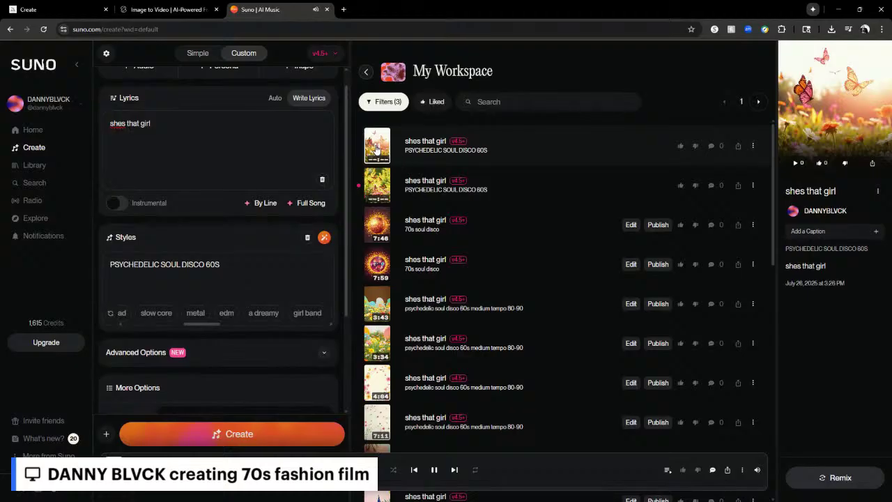
# Step: Play the second butterfly-cover version and generate another pair of songs from the same lyrics and style
pyautogui.click(376, 148)
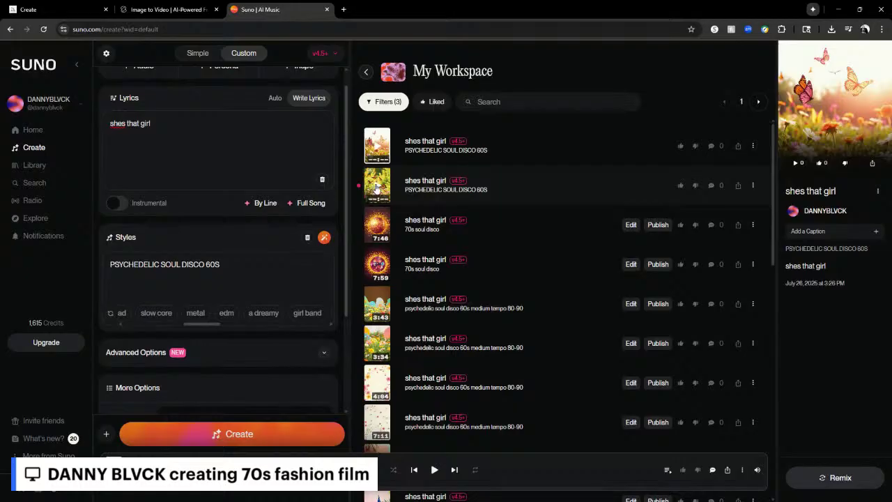
pyautogui.click(376, 187)
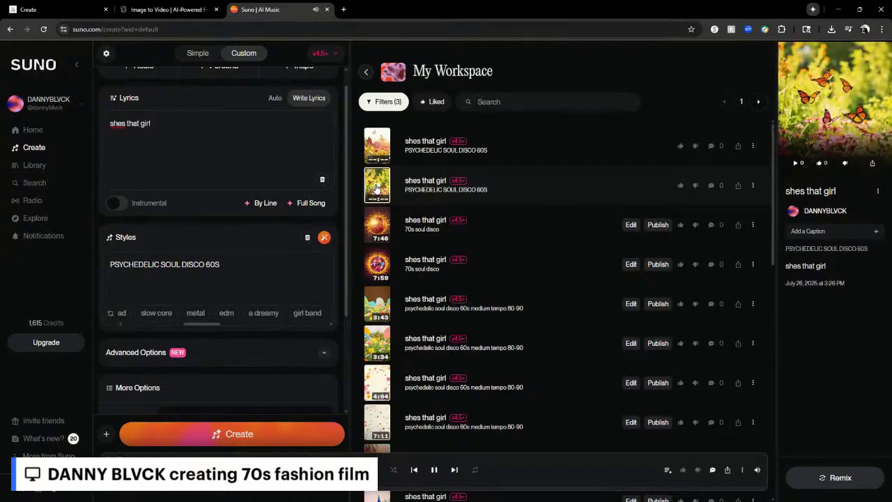
pyautogui.click(256, 433)
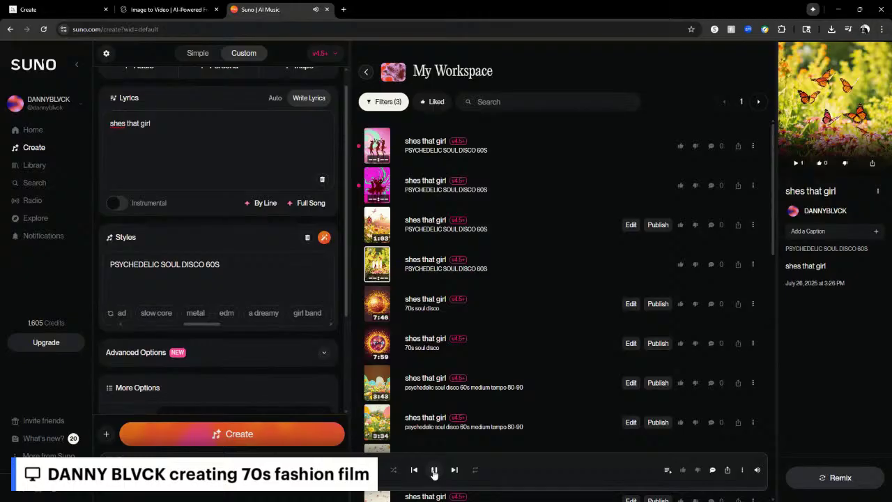
# Step: Stop the butterfly-cover track and listen to the two new "shes that girl" versions with dancer covers
pyautogui.click(434, 471)
pyautogui.click(377, 146)
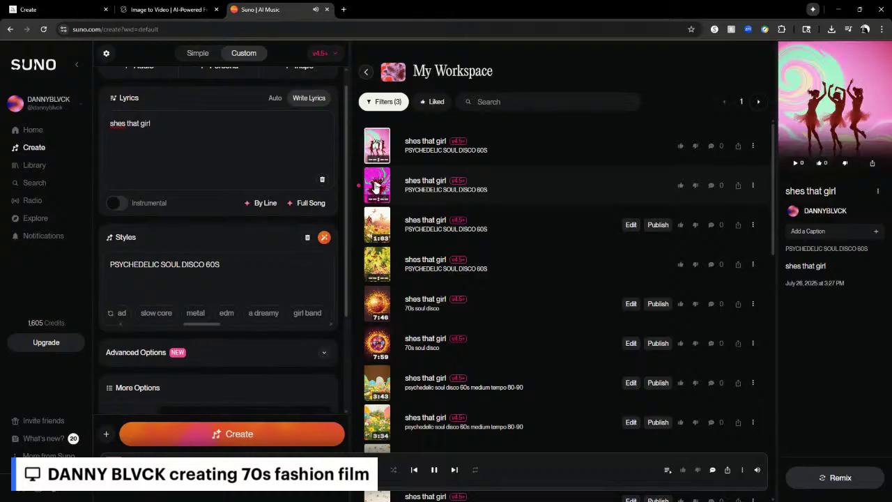
pyautogui.click(377, 185)
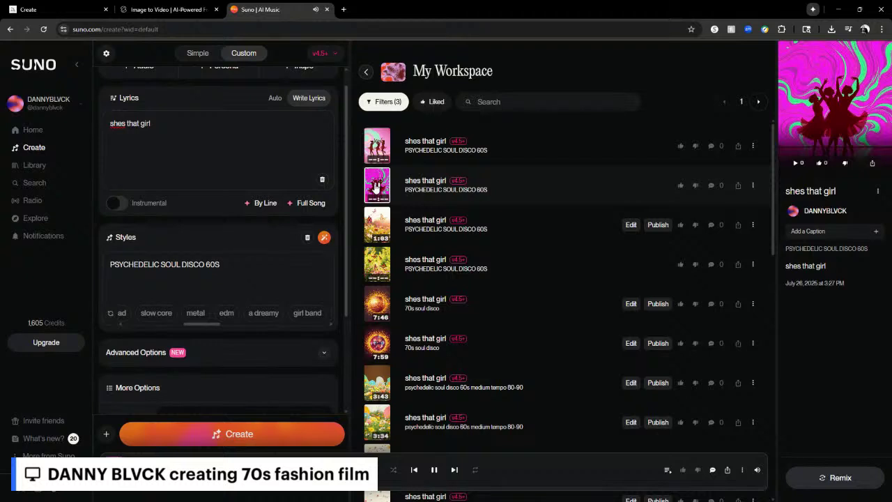
pyautogui.click(376, 185)
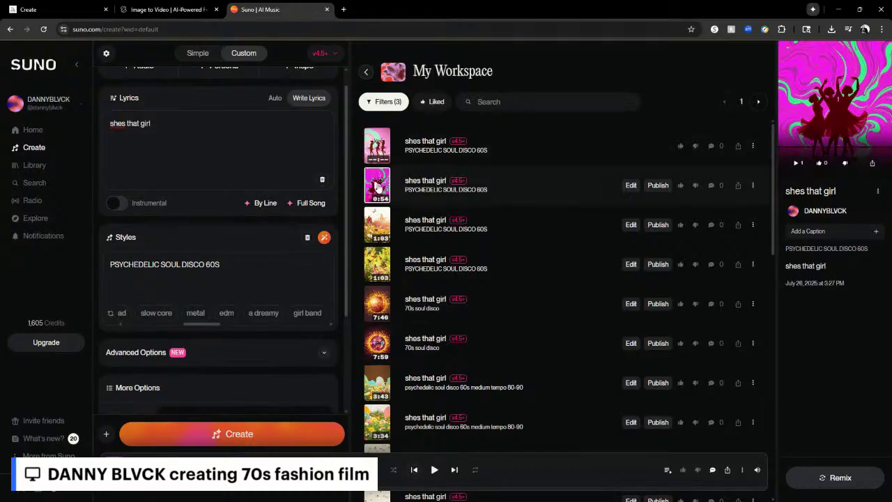
pyautogui.click(377, 185)
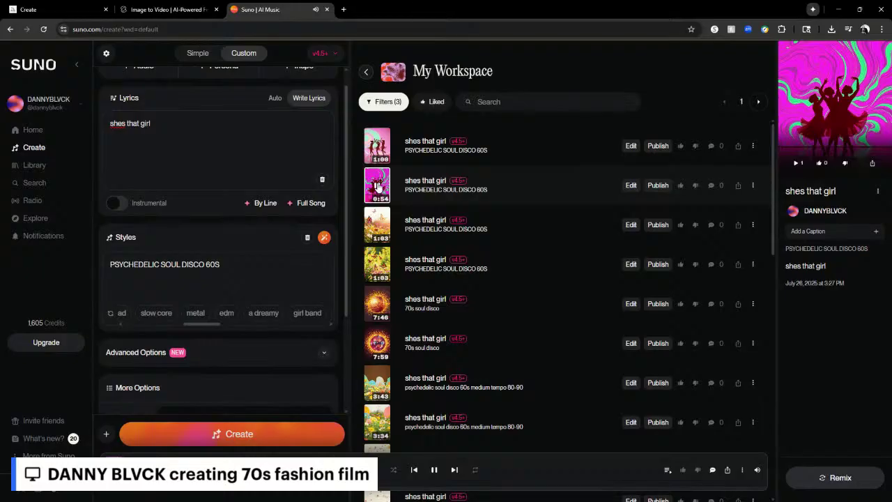
pyautogui.click(378, 185)
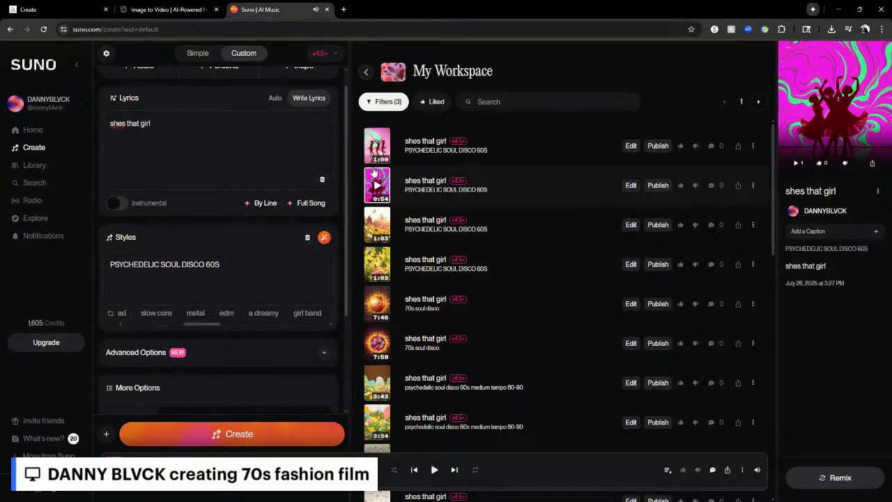
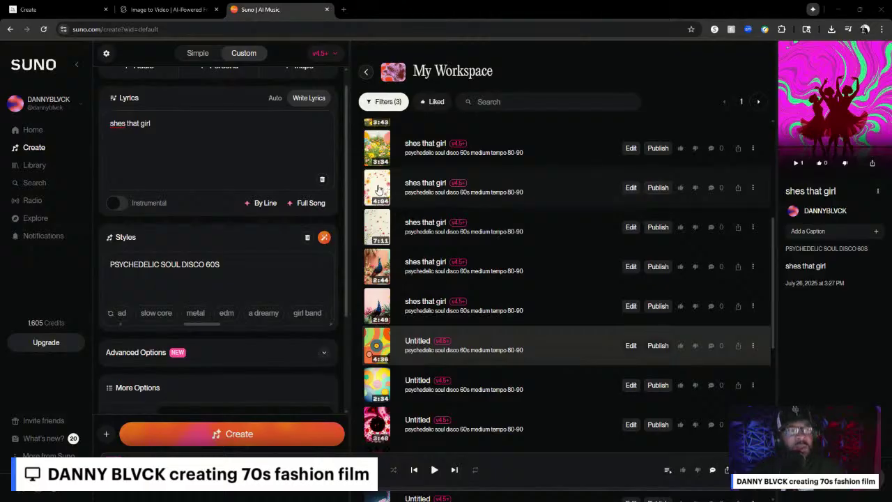
# Step: Listen to the 4:04 "shes that girl" track with the floral cover and view its download options
pyautogui.click(375, 187)
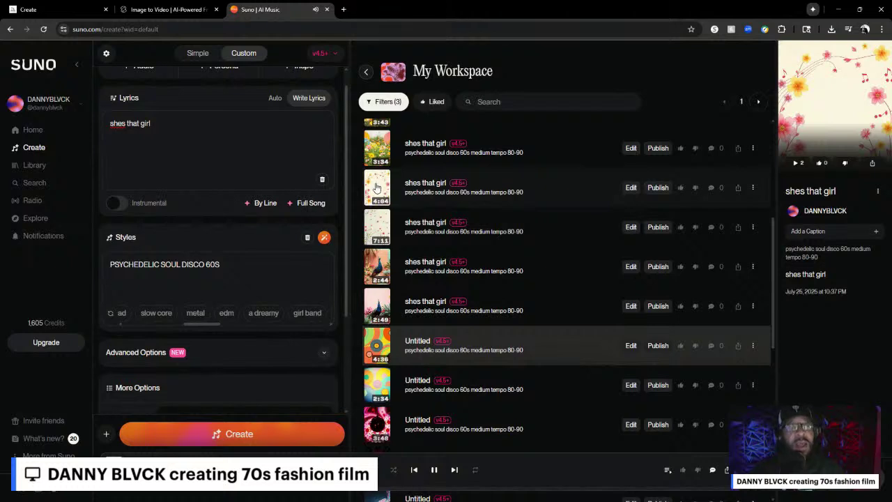
pyautogui.click(376, 187)
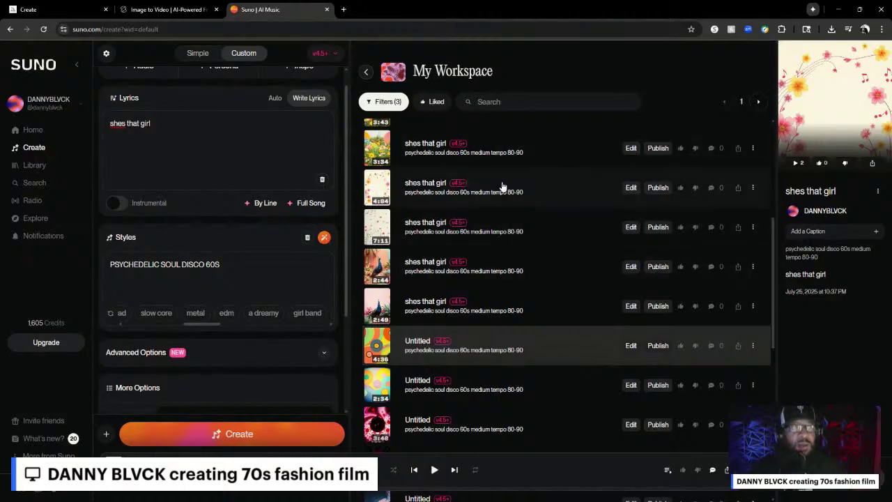
pyautogui.click(754, 189)
pyautogui.moveTo(781, 262)
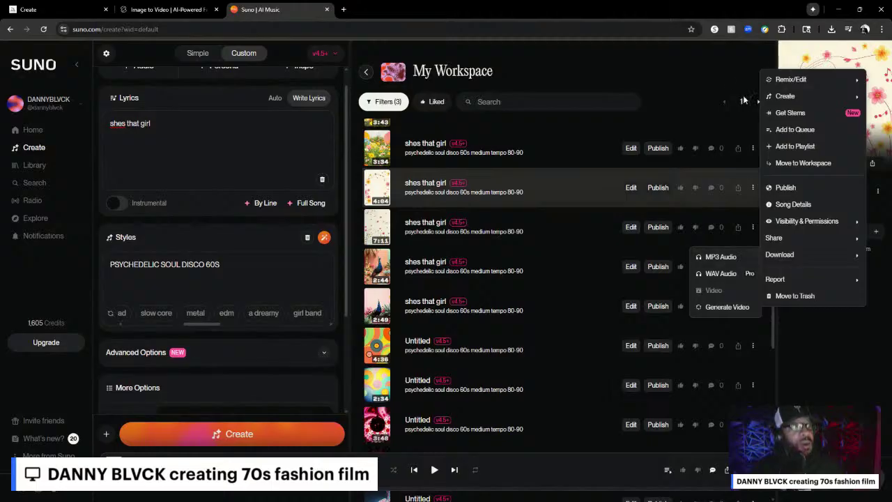
pyautogui.click(703, 57)
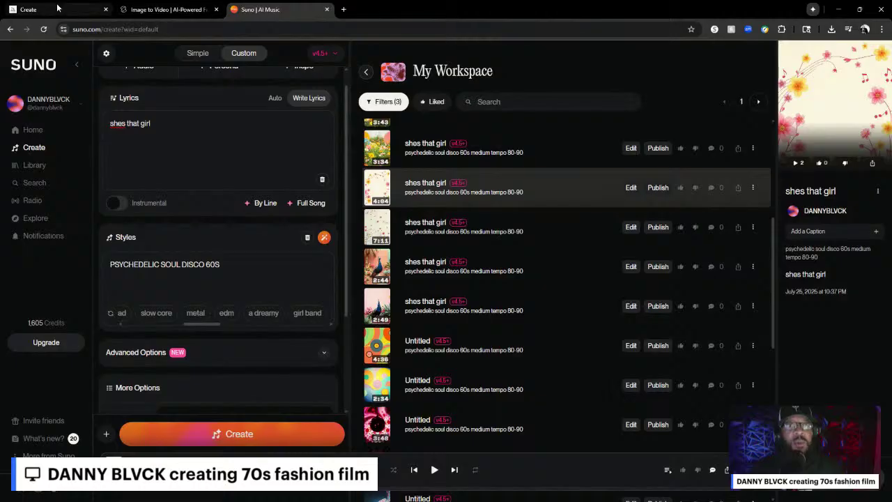
# Step: Switch to Midjourney and review the status and results of the polaroid-style video jobs
pyautogui.click(95, 12)
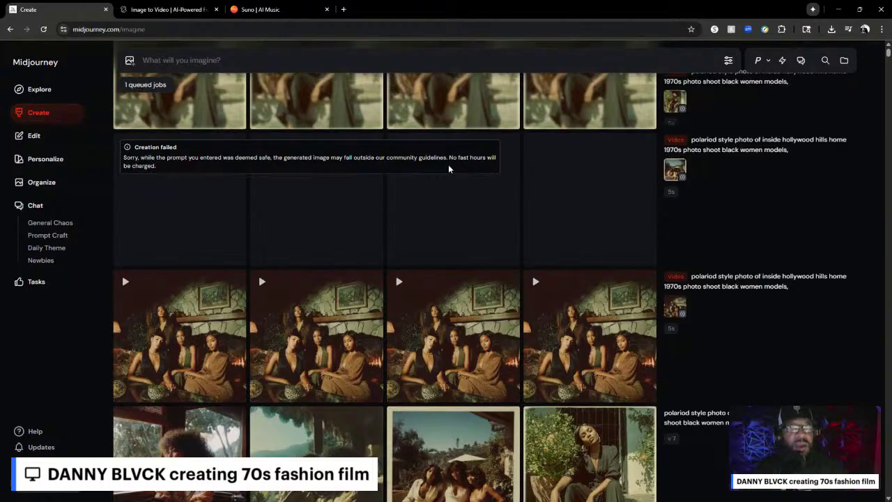
pyautogui.moveTo(676, 174)
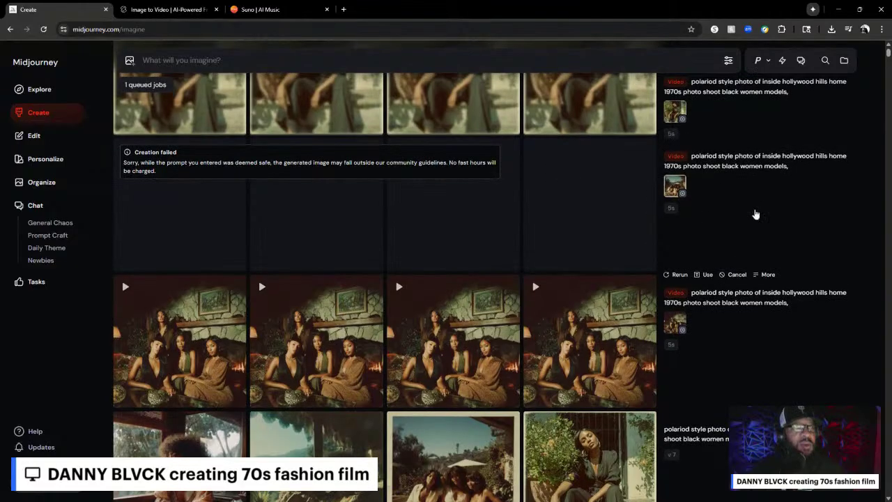
pyautogui.scroll(3, 756, 214)
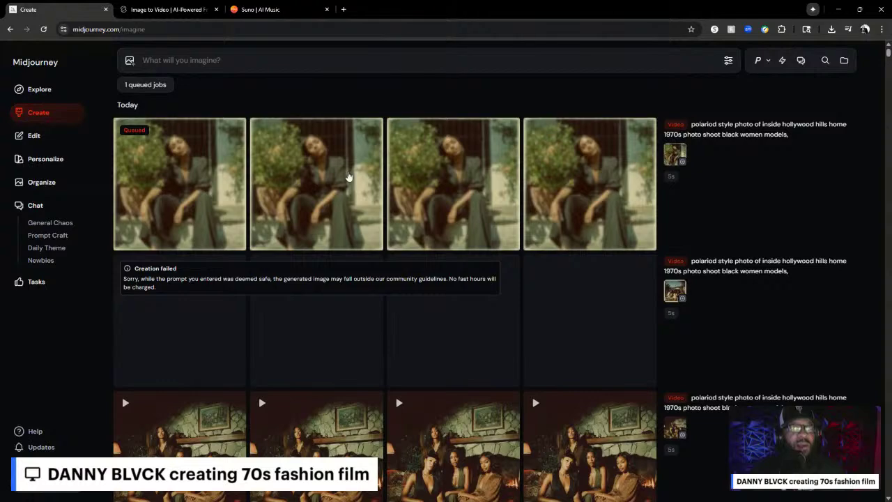
pyautogui.scroll(-3, 343, 152)
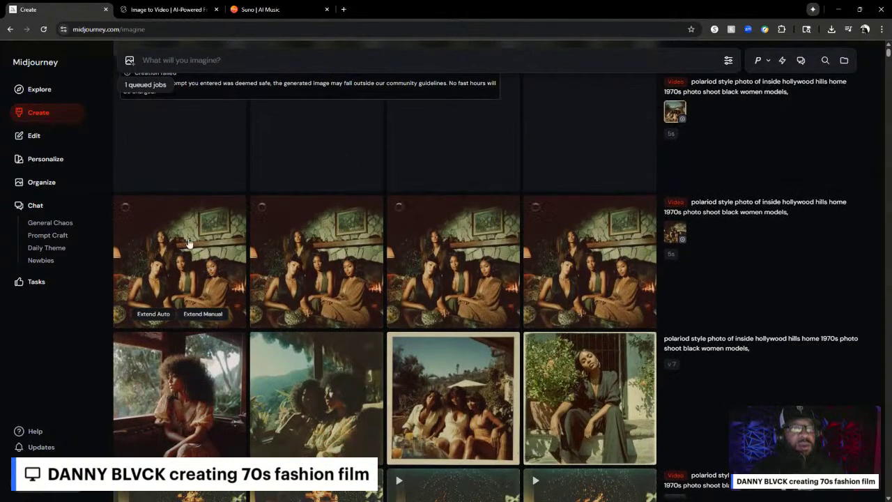
pyautogui.scroll(-2, 343, 198)
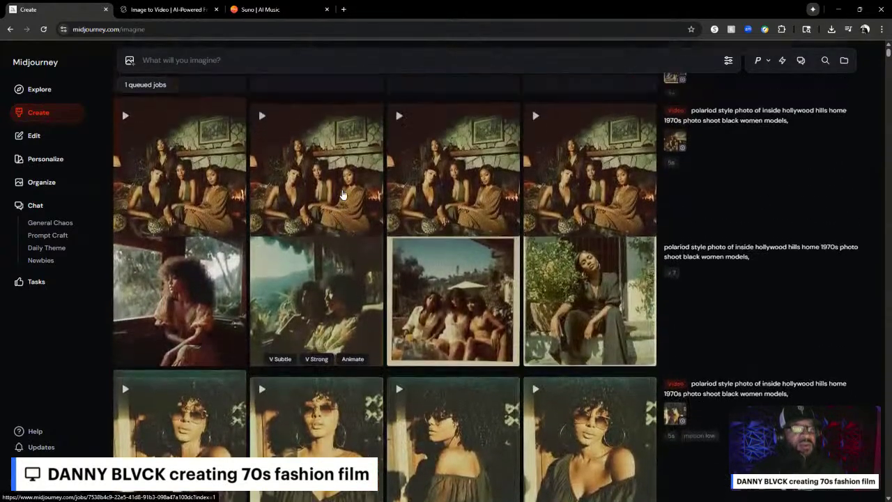
pyautogui.scroll(3, 343, 195)
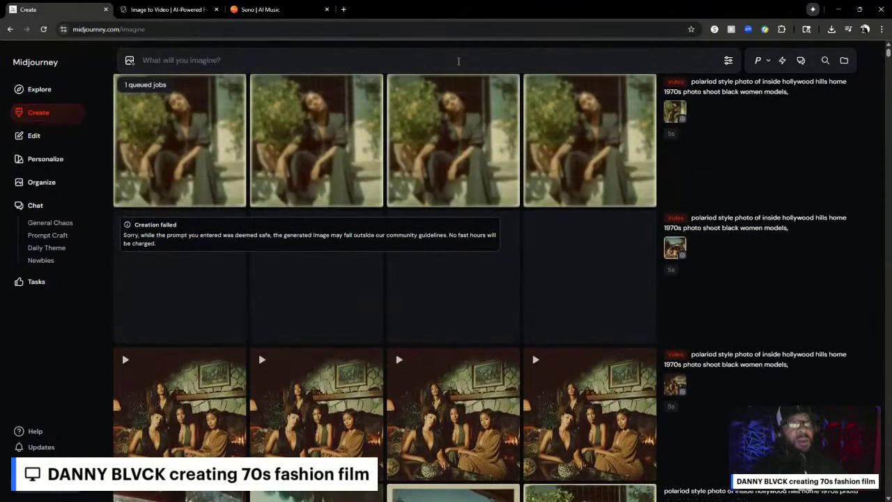
# Step: Switch to Kling AI, preview the finished window-scene video and download it as an MP4 without audio
pyautogui.click(193, 11)
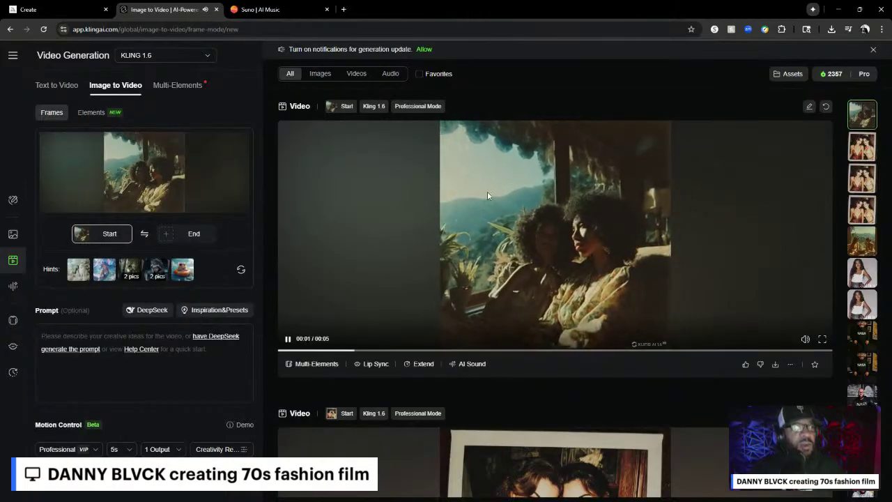
pyautogui.press('space')
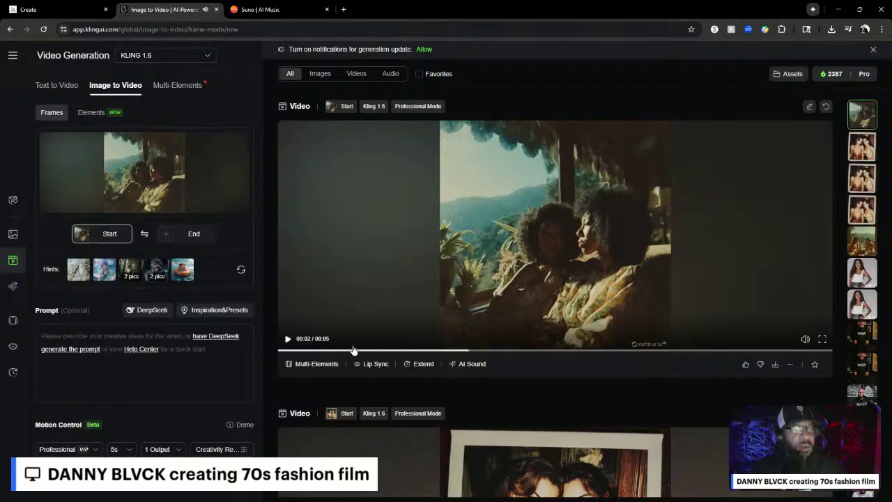
pyautogui.moveTo(775, 371)
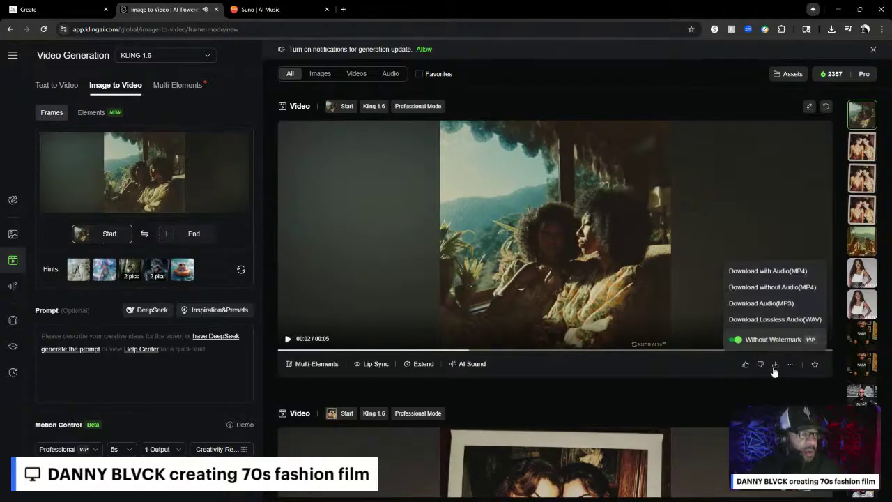
pyautogui.click(773, 286)
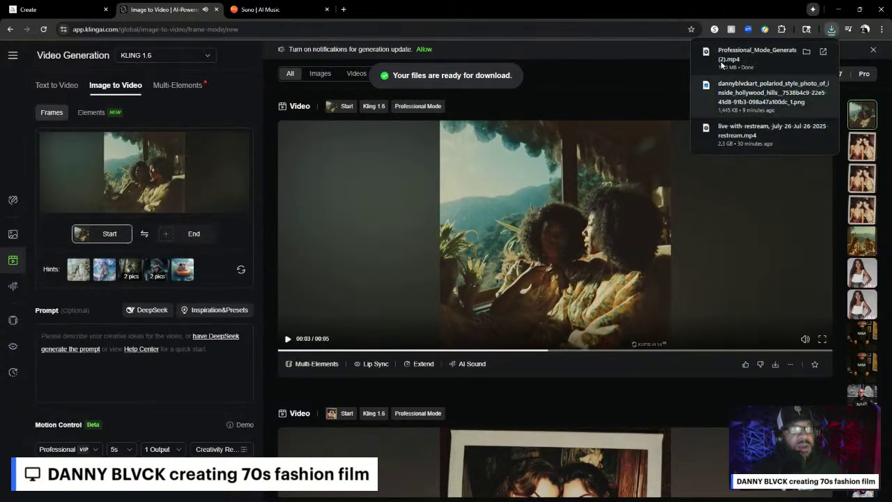
pyautogui.click(48, 11)
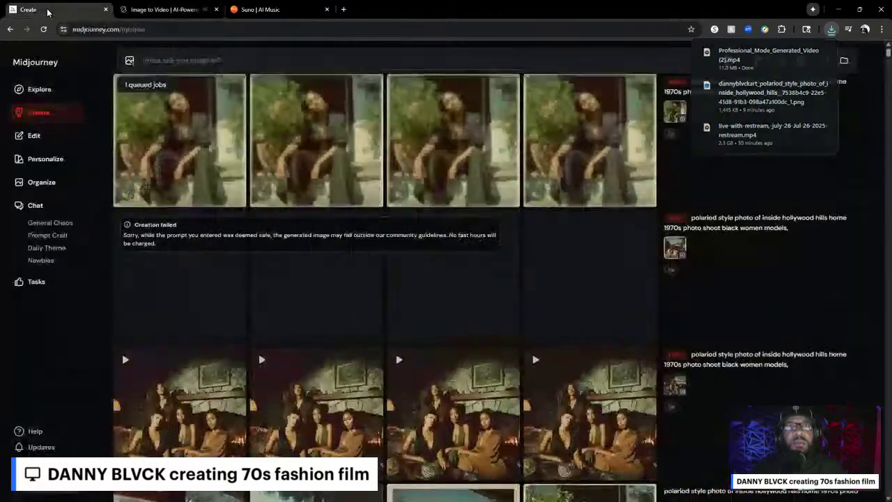
pyautogui.click(165, 9)
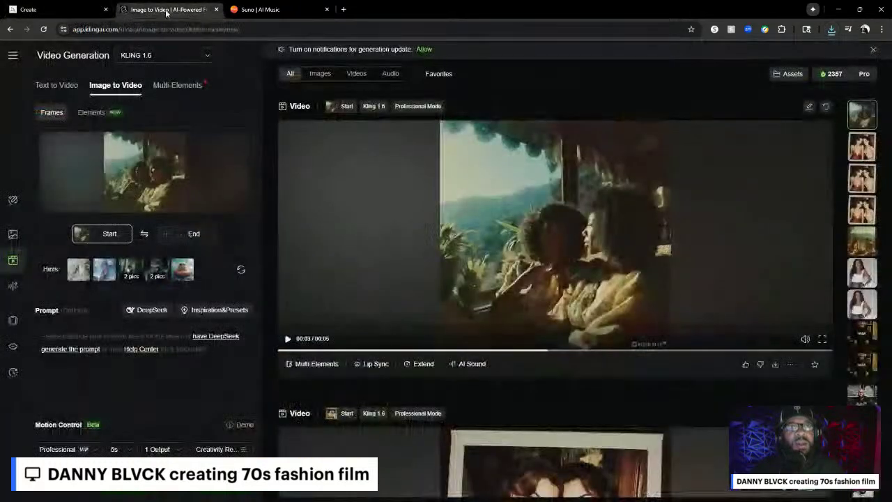
pyautogui.click(256, 11)
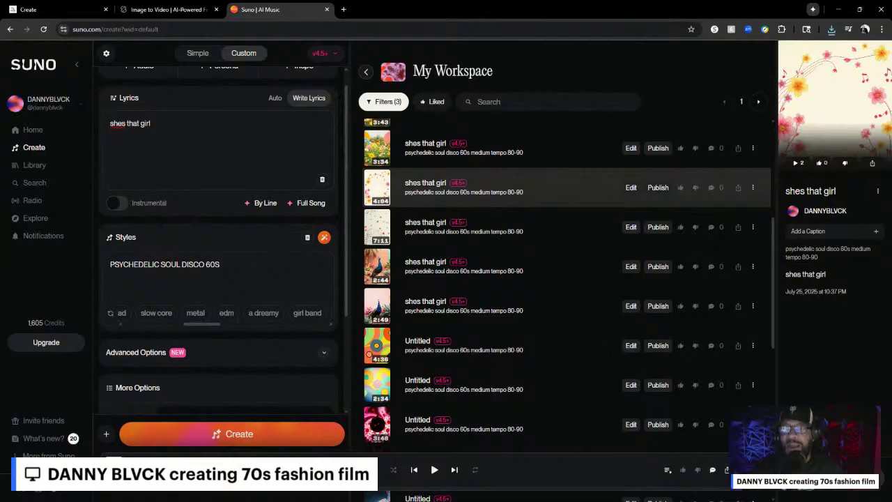
# Step: Switch to Filmora and delete all title, effect, video and audio clips from the copied project's timeline
pyautogui.hotkey('alt', 'Tab')
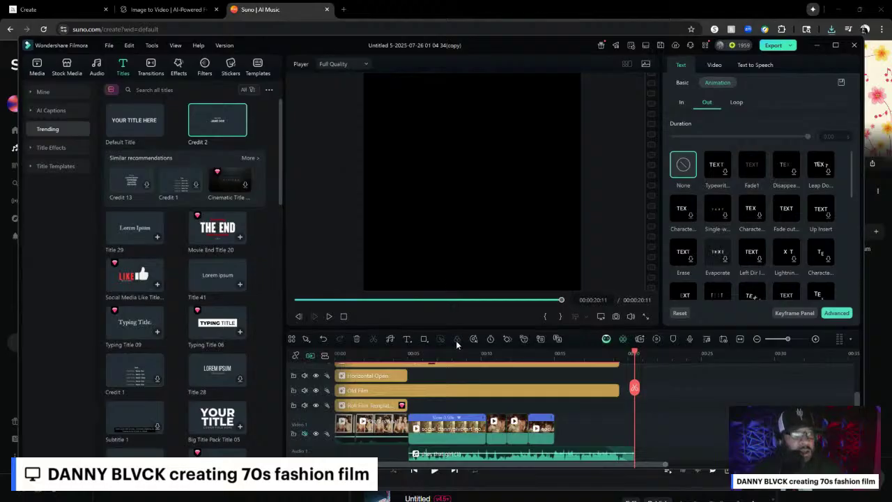
pyautogui.moveTo(460, 327); pyautogui.dragTo(455, 263)
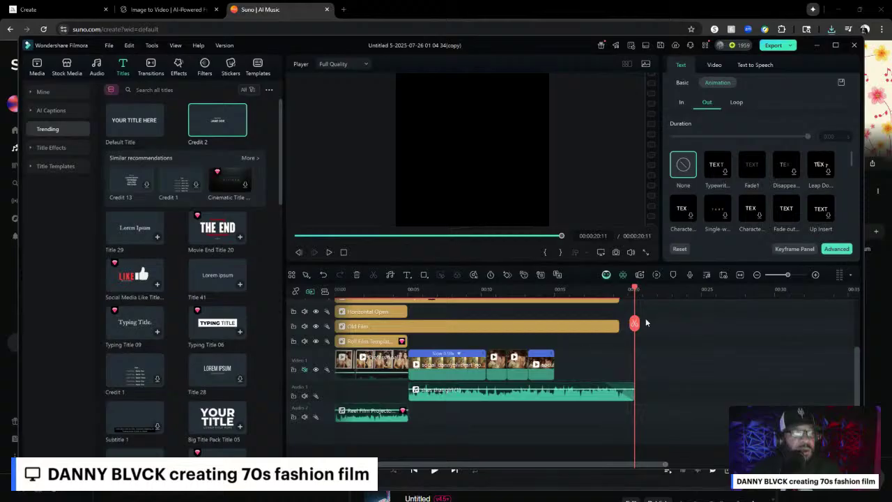
pyautogui.scroll(3, 667, 364)
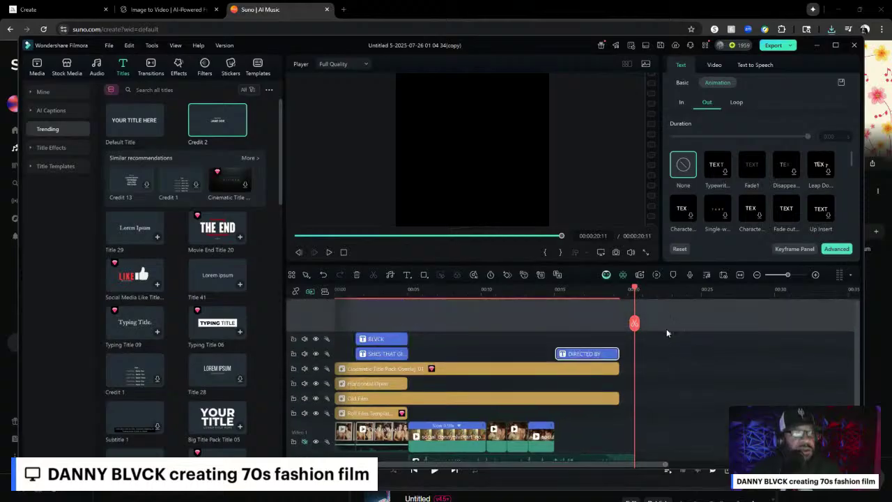
pyautogui.moveTo(664, 324); pyautogui.dragTo(555, 415)
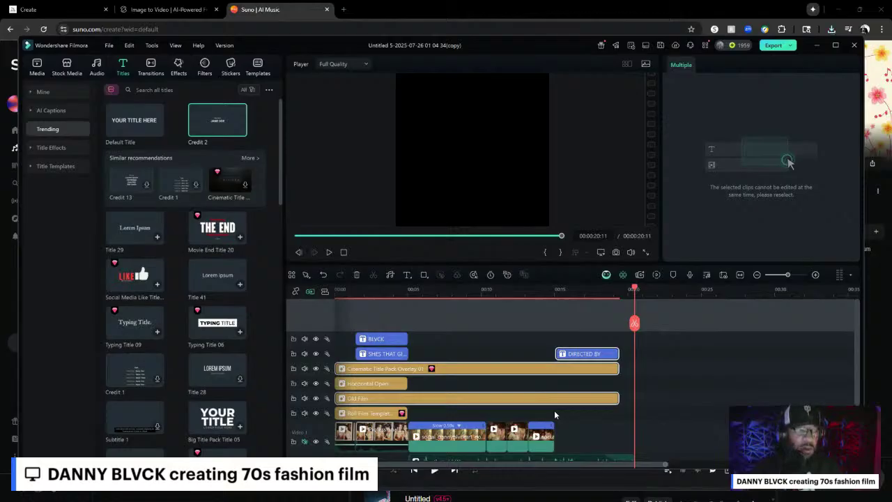
pyautogui.press('Delete')
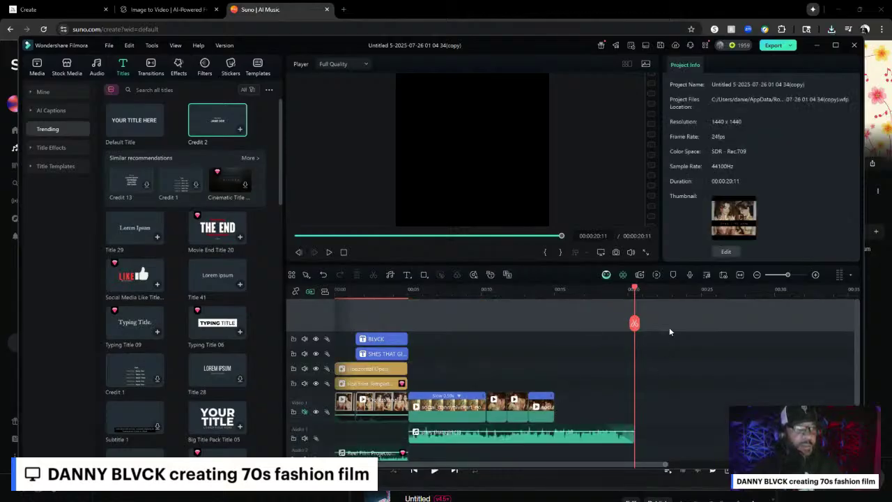
pyautogui.moveTo(670, 327); pyautogui.dragTo(333, 494)
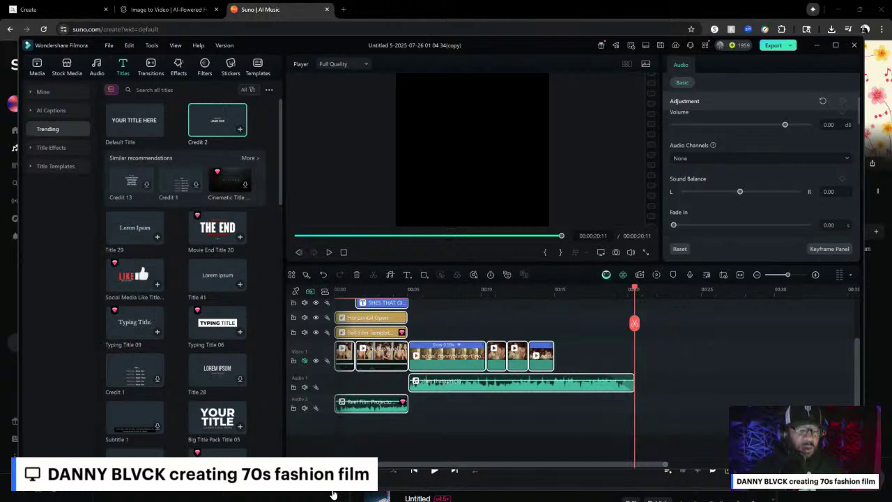
pyautogui.press('Delete')
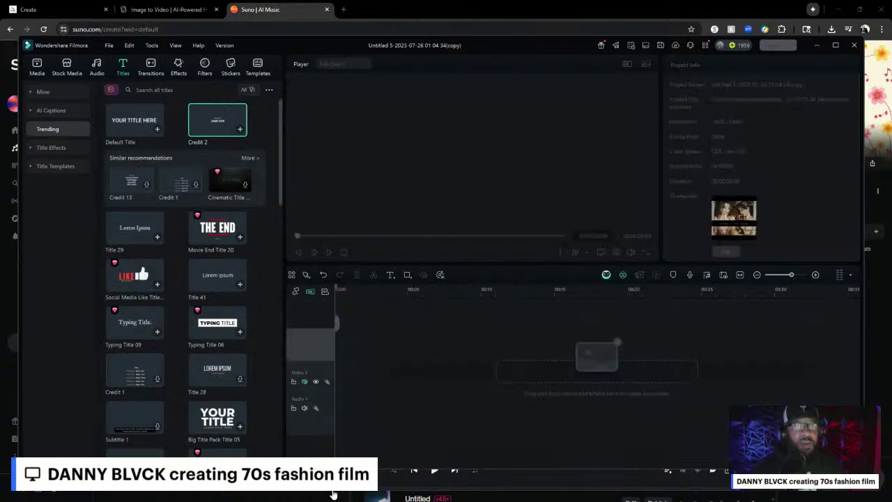
# Step: Show the project media and preview the floral-cover song "shes that girl (1)"
pyautogui.click(38, 67)
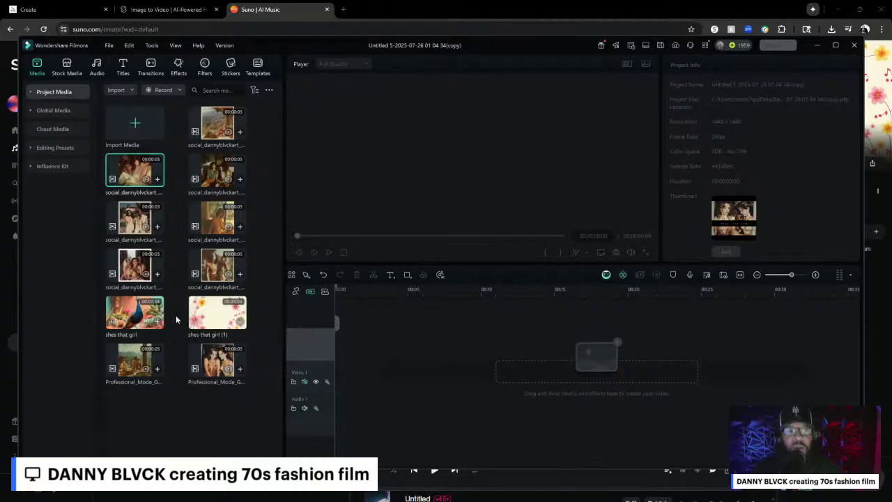
pyautogui.doubleClick(214, 318)
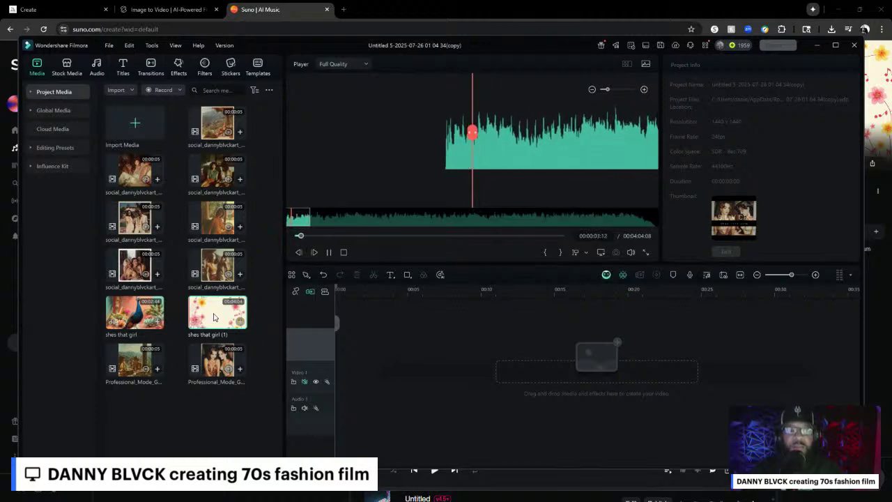
# Step: Stop the song preview, add "shes that girl (1)" to the Audio 1 track and play its opening from the timeline start
pyautogui.click(329, 252)
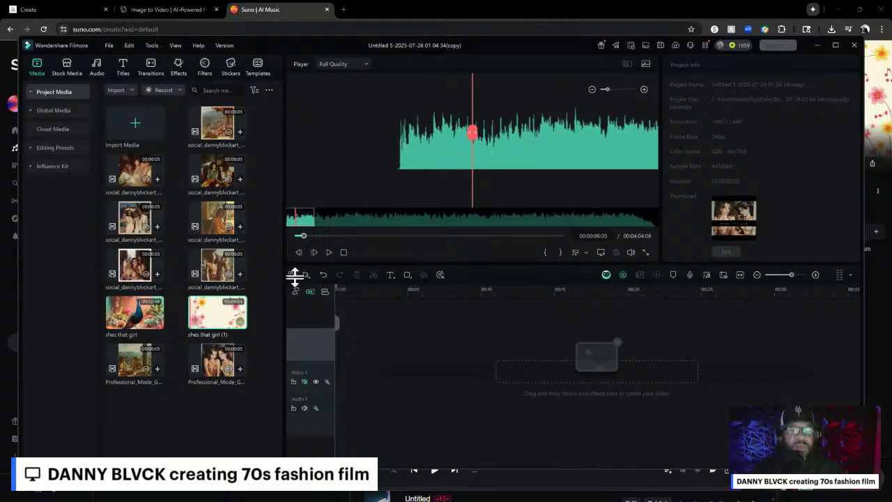
pyautogui.click(240, 325)
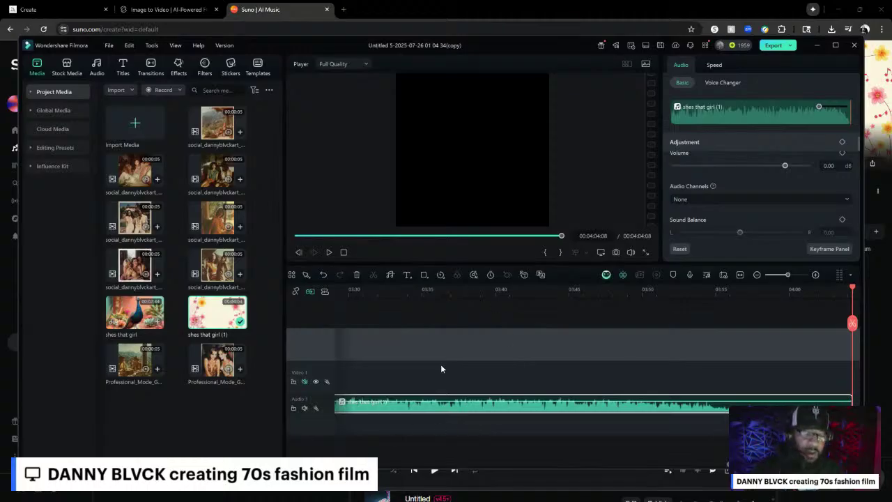
pyautogui.press('Home')
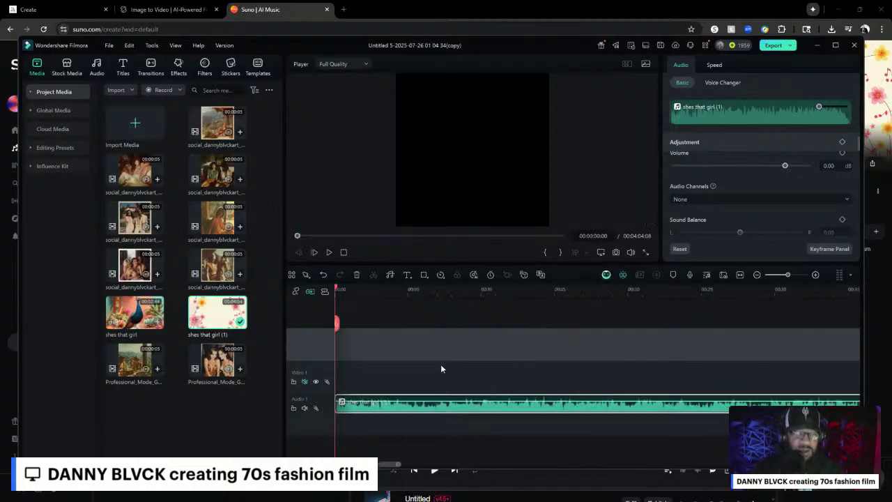
pyautogui.press('space')
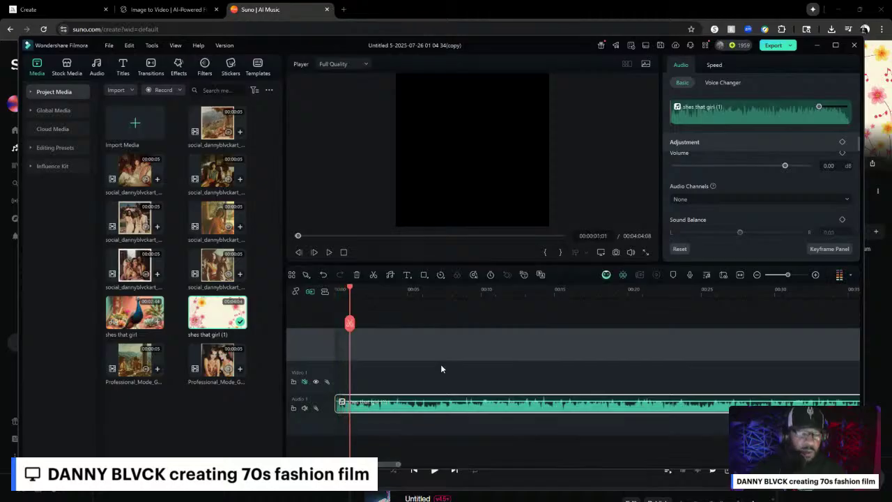
pyautogui.press('Home')
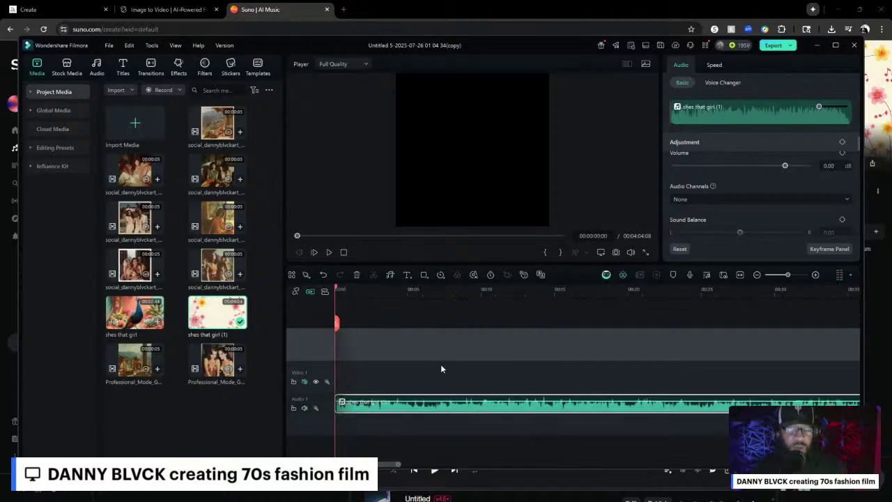
# Step: Trim the silent beginning off the song on Audio 1 so the first beat falls at the very start of the timeline
pyautogui.hotkey('ctrl', '=')
pyautogui.hotkey('ctrl', '=')
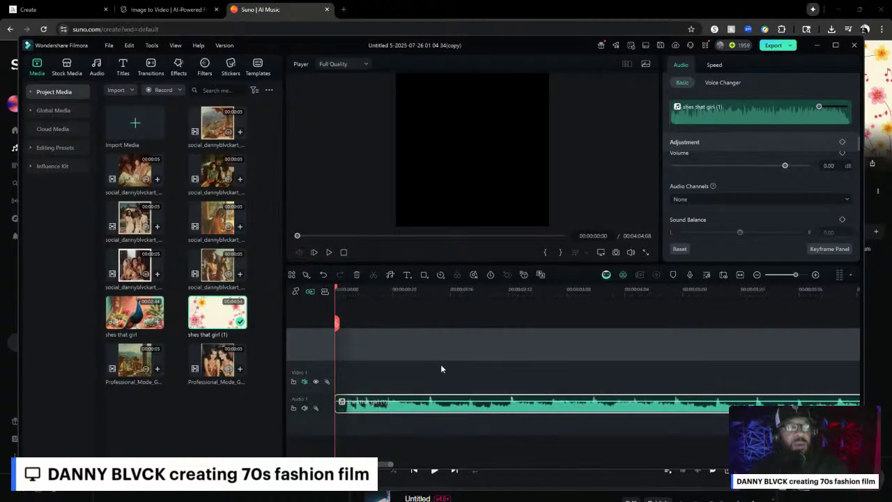
pyautogui.hotkey('ctrl', '=')
pyautogui.hotkey('ctrl', '=')
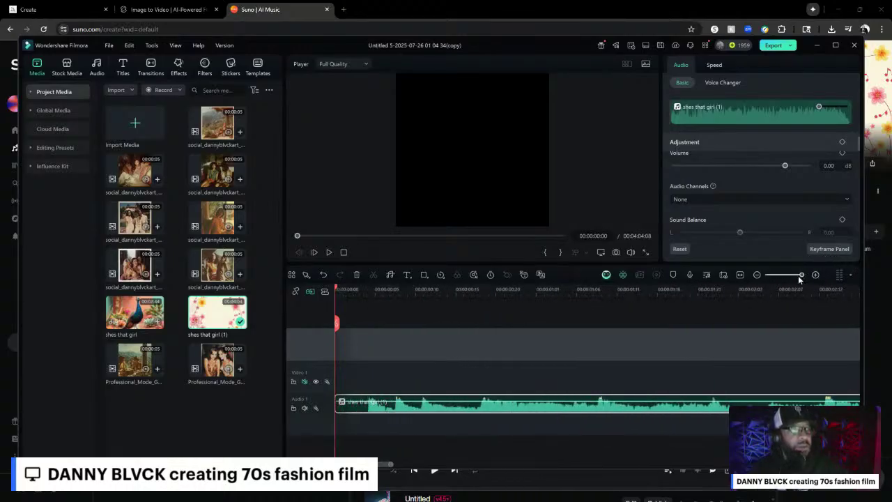
pyautogui.moveTo(799, 276)
pyautogui.mouseDown()
pyautogui.moveTo(792, 276)
pyautogui.moveTo(805, 275)
pyautogui.mouseUp()
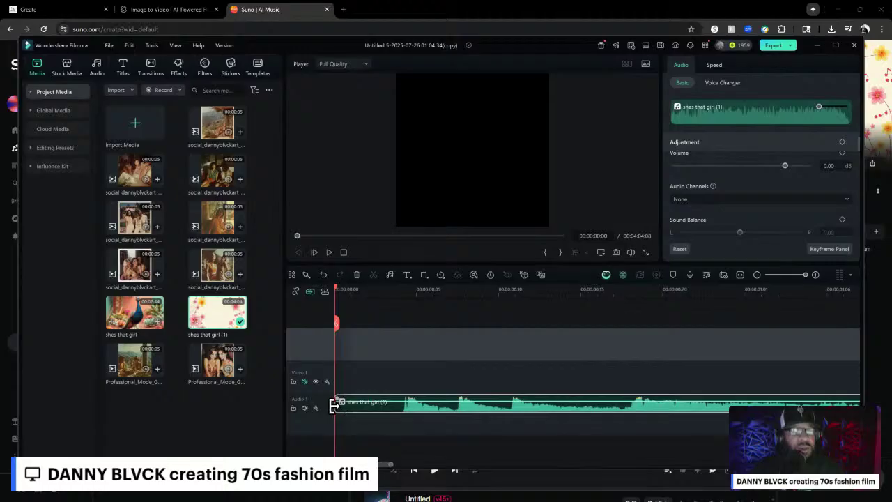
pyautogui.moveTo(335, 404); pyautogui.dragTo(331, 409)
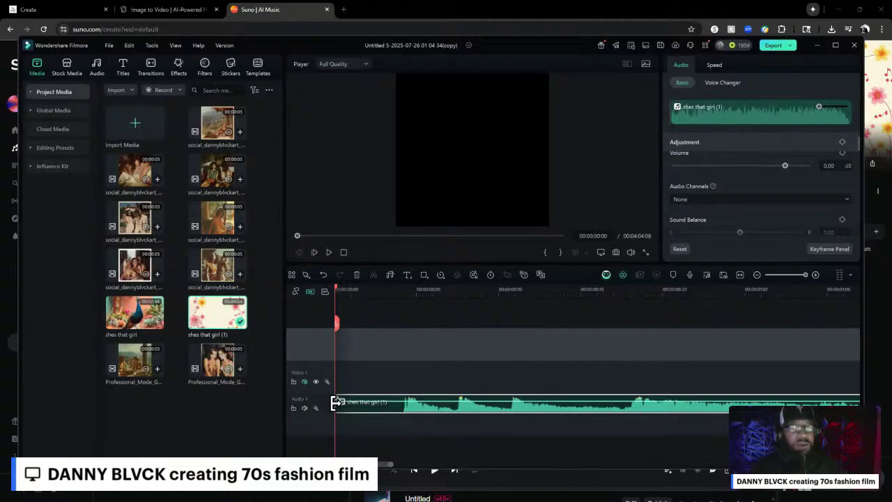
pyautogui.moveTo(334, 402); pyautogui.dragTo(367, 412)
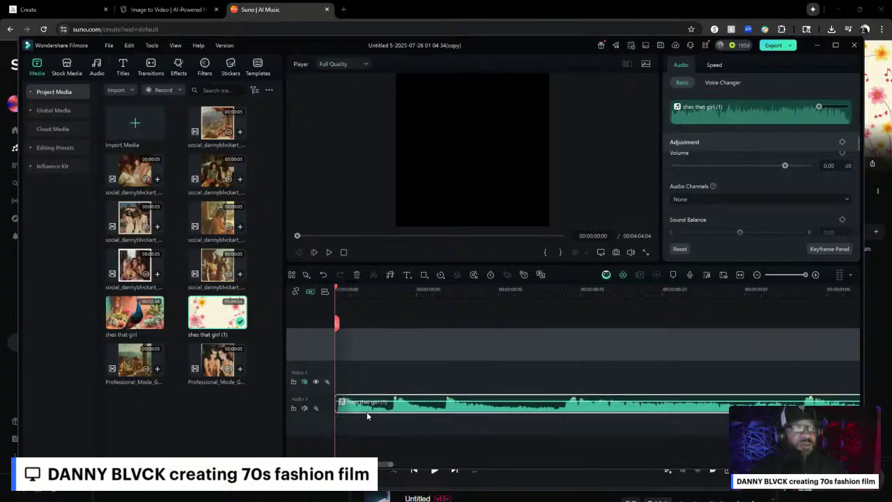
# Step: Play the trimmed opening of the song to check how it starts, and return the playhead to the beginning
pyautogui.press('space')
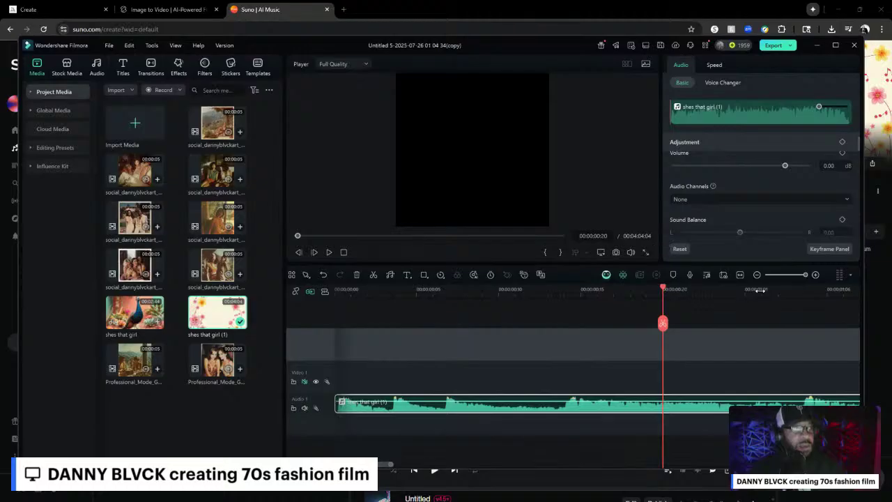
pyautogui.moveTo(807, 277); pyautogui.dragTo(783, 281)
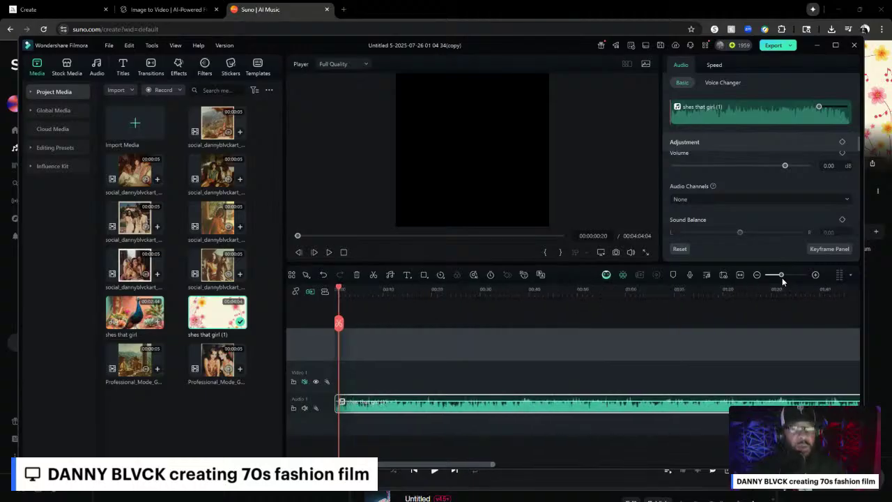
pyautogui.press('space')
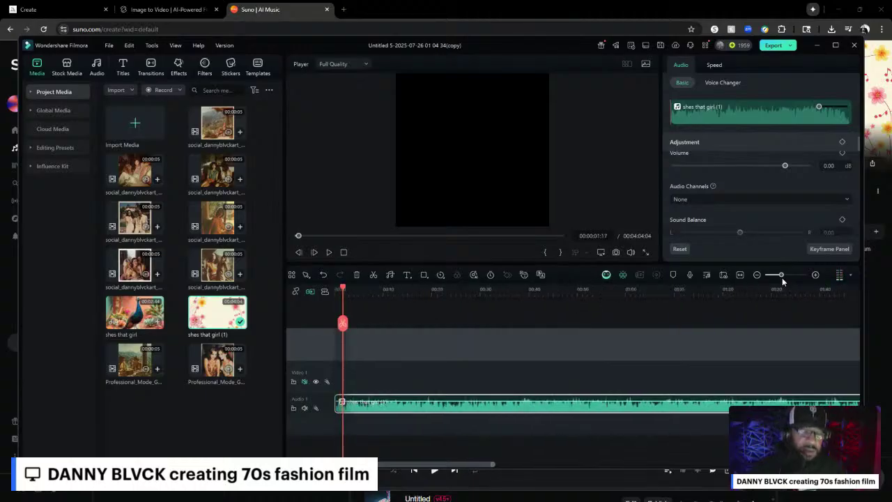
pyautogui.press('Home')
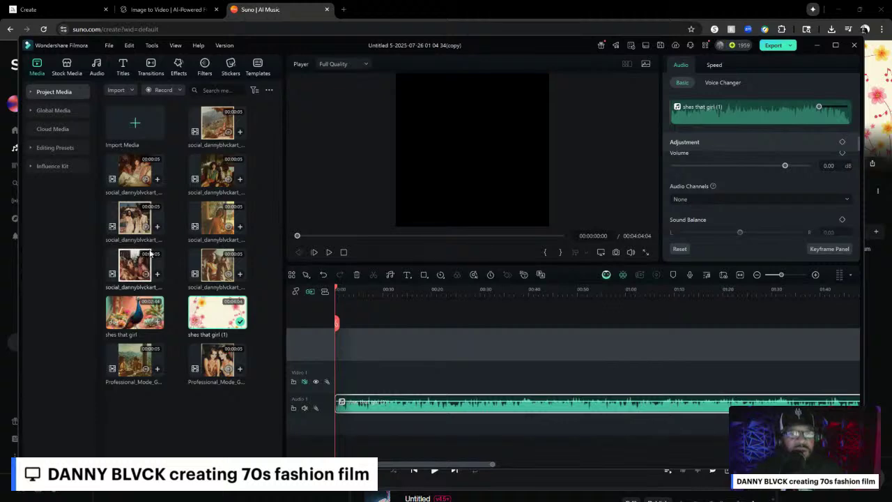
# Step: Add the clip of the two women, Professional_Mode_Generated_Video (1), to the start of the Video 1 track
pyautogui.click(229, 371)
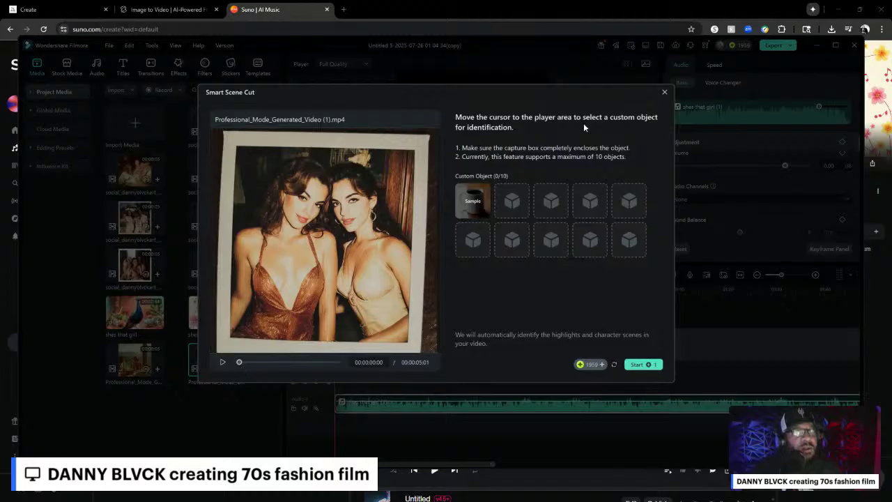
pyautogui.click(665, 92)
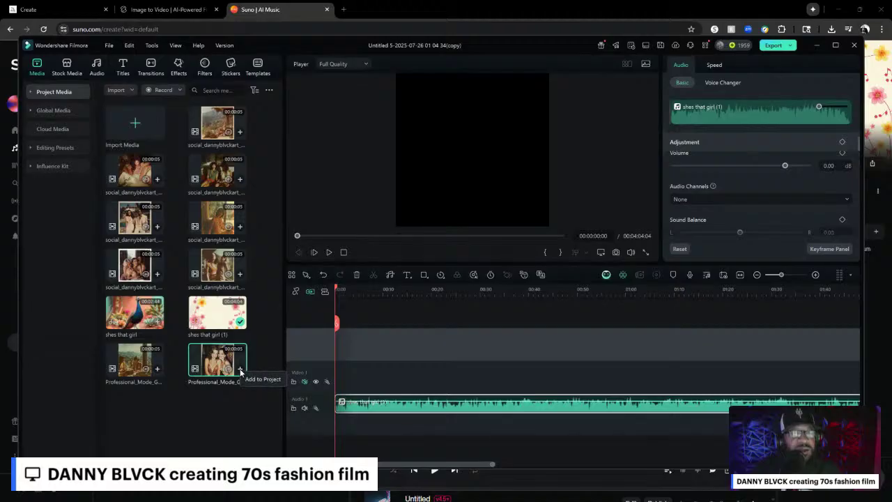
pyautogui.click(241, 372)
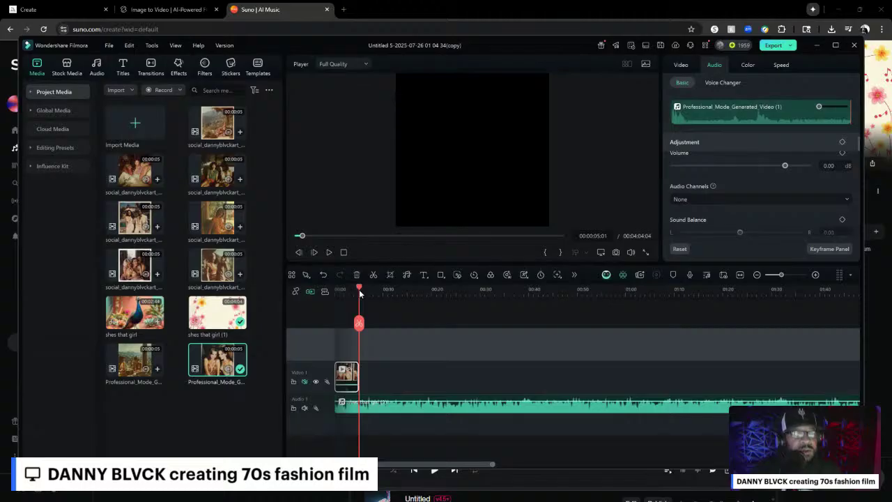
# Step: Play the two-women clip together with the song from the timeline start, and return the playhead to the beginning
pyautogui.moveTo(359, 293); pyautogui.dragTo(308, 291)
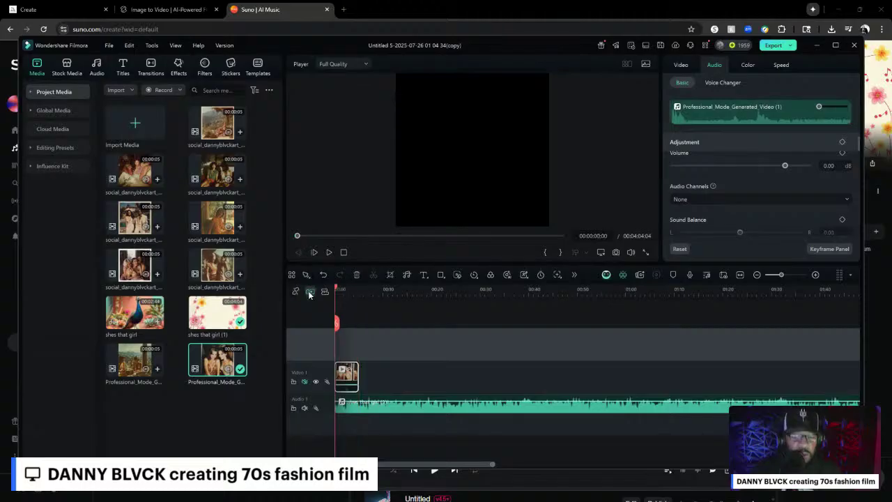
pyautogui.press('space')
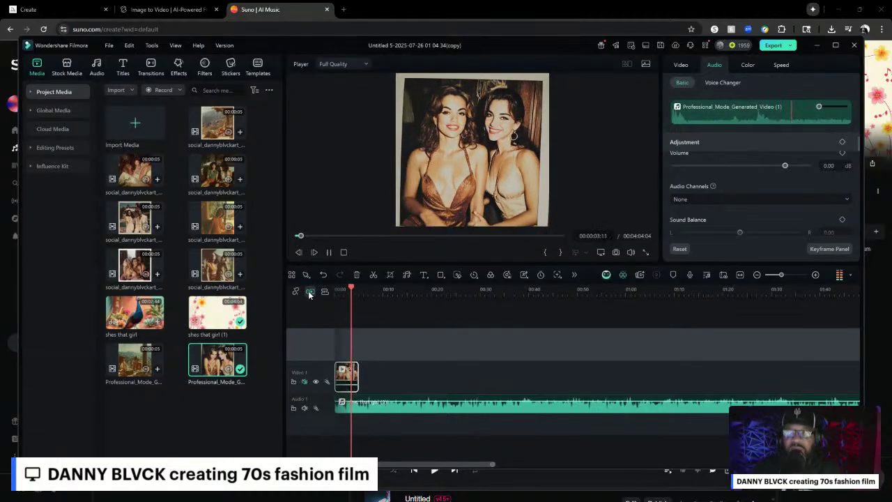
pyautogui.press('space')
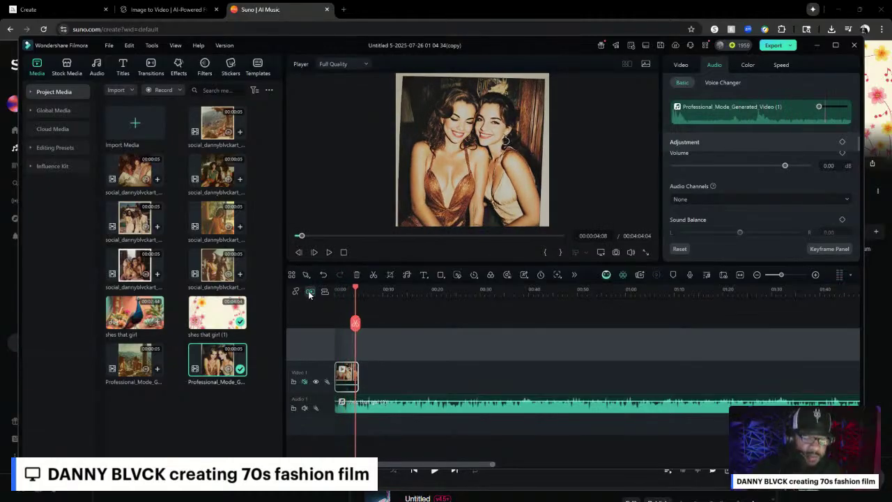
pyautogui.press('Home')
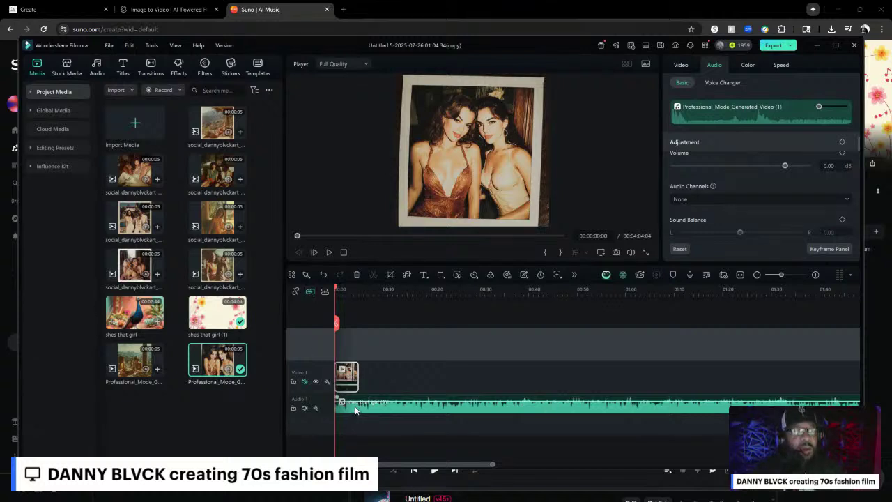
# Step: Move the song on Audio 1 so it starts exactly where the two-women clip ends, and play back the new timing
pyautogui.moveTo(354, 410)
pyautogui.mouseDown()
pyautogui.moveTo(378, 406)
pyautogui.moveTo(354, 408)
pyautogui.mouseUp()
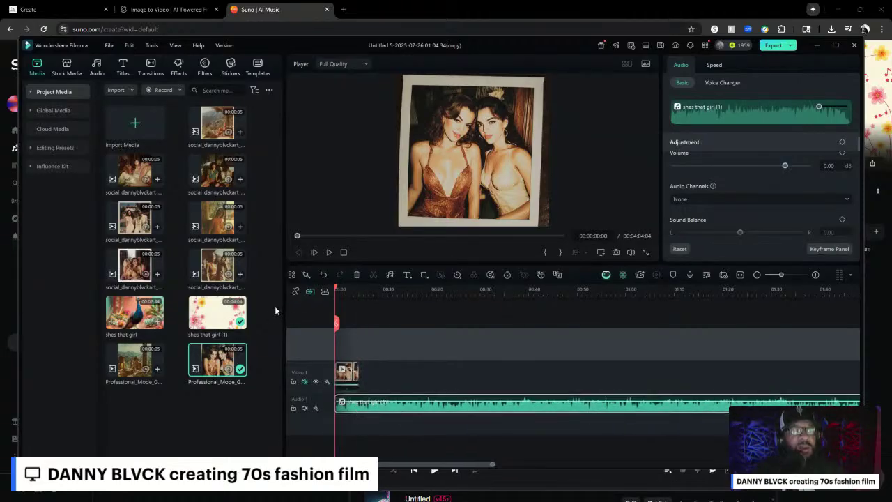
pyautogui.click(311, 292)
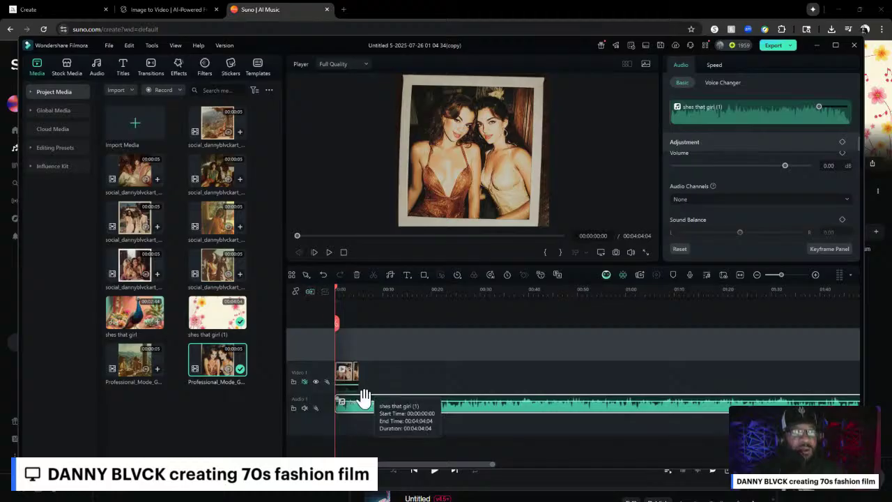
pyautogui.moveTo(372, 410); pyautogui.dragTo(461, 411)
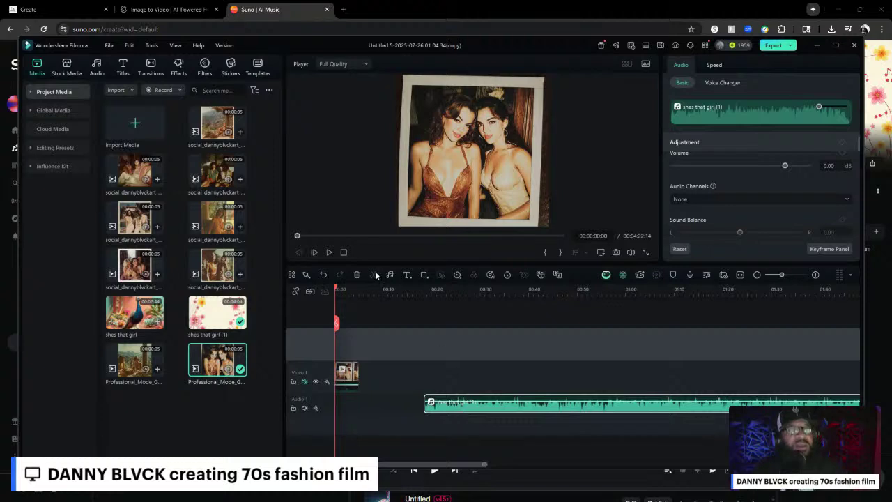
pyautogui.click(310, 291)
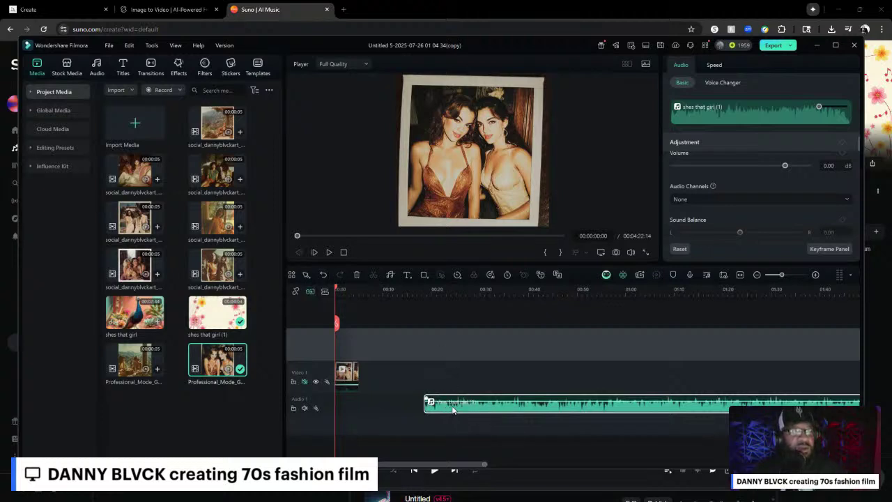
pyautogui.moveTo(453, 410); pyautogui.dragTo(389, 407)
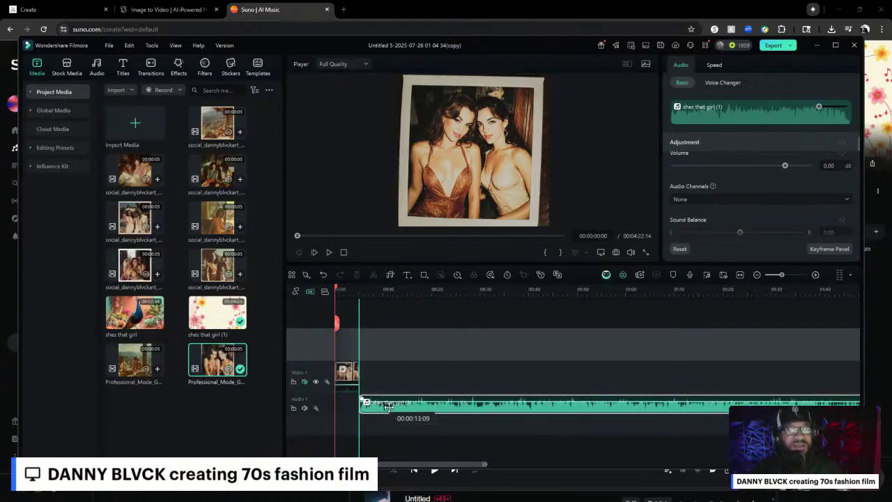
pyautogui.moveTo(388, 407); pyautogui.dragTo(389, 410)
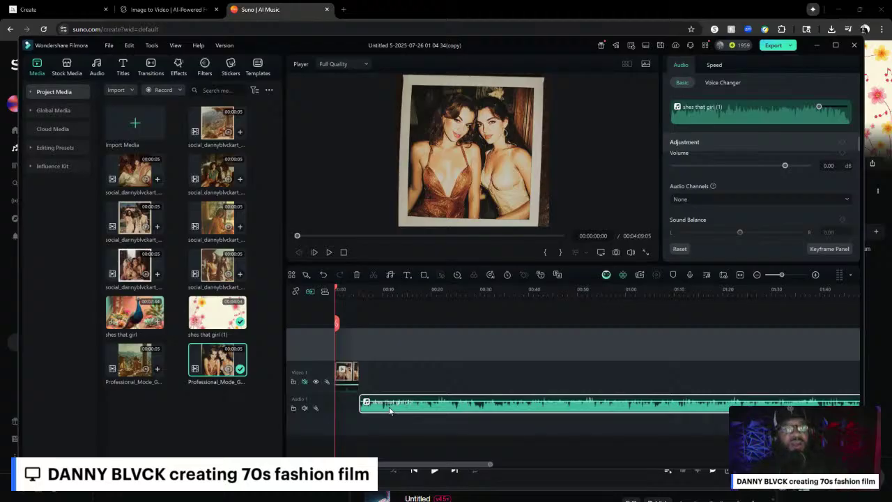
pyautogui.press('space')
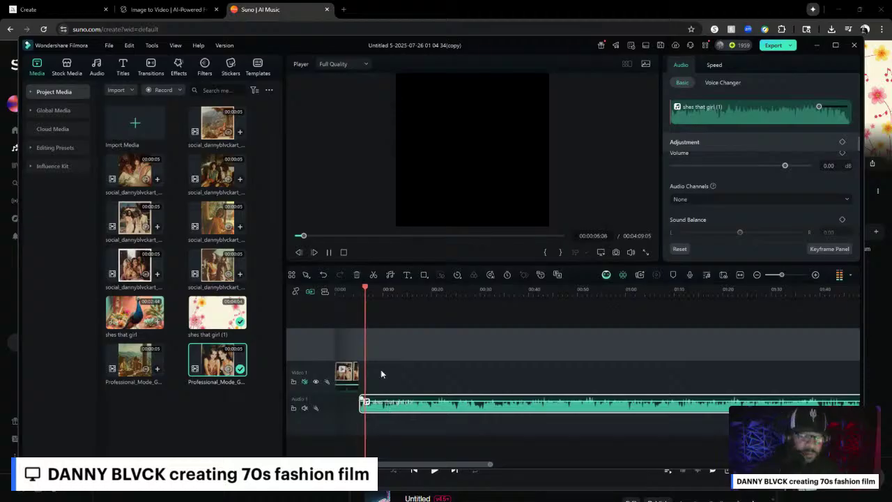
pyautogui.hotkey('ctrl', '/')
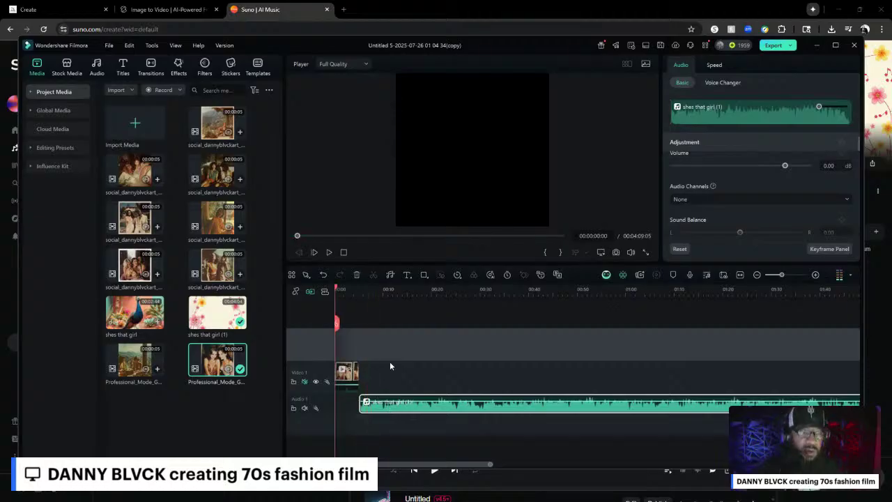
# Step: Search the effects library for "film roll"
pyautogui.click(179, 65)
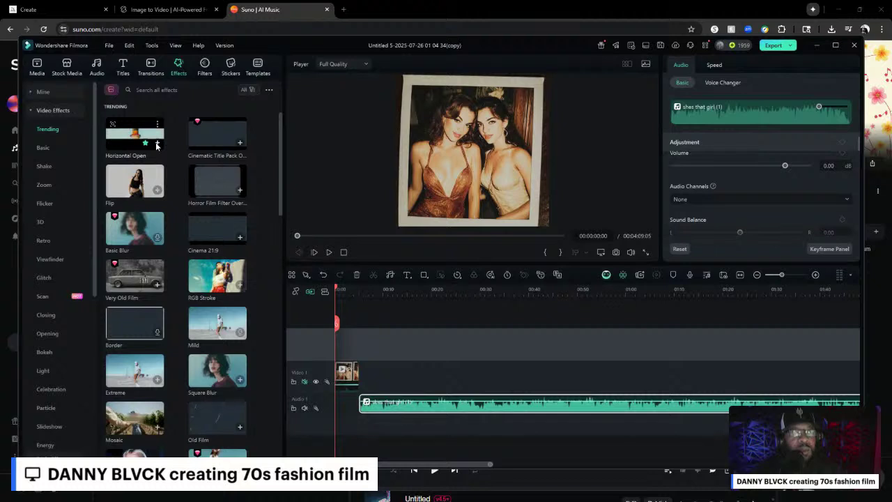
pyautogui.click(193, 92)
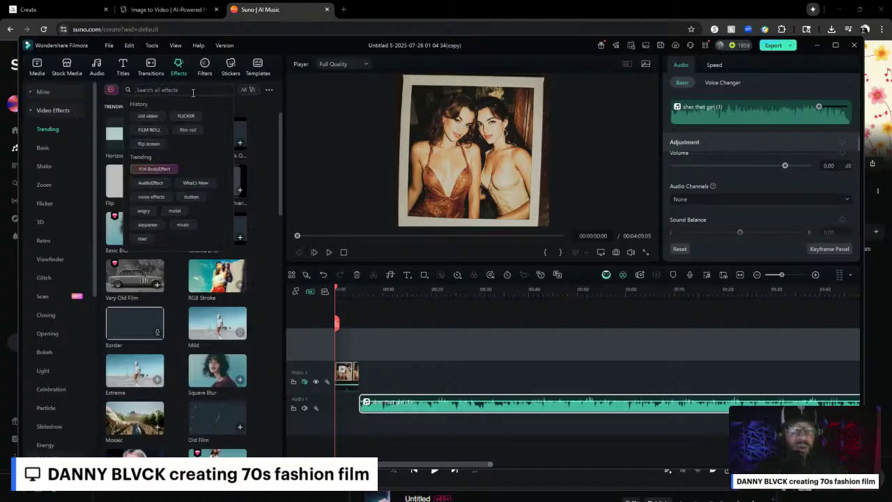
pyautogui.write('Fl')
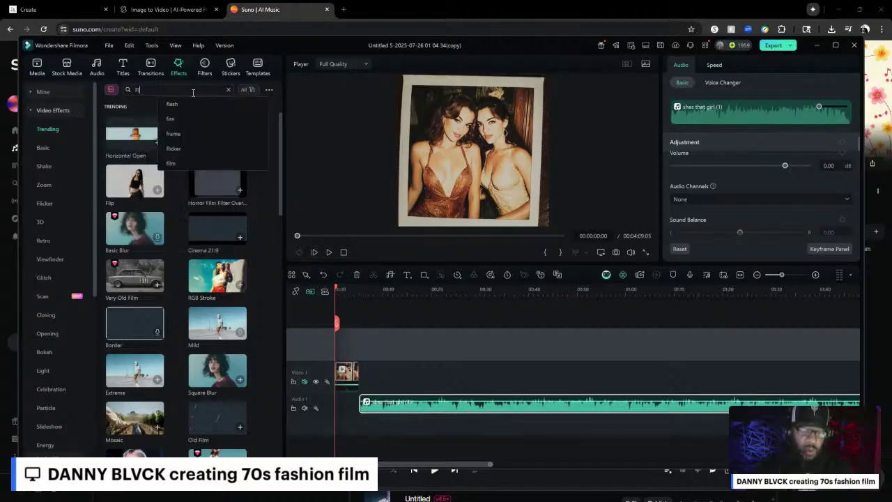
pyautogui.write('LM B')
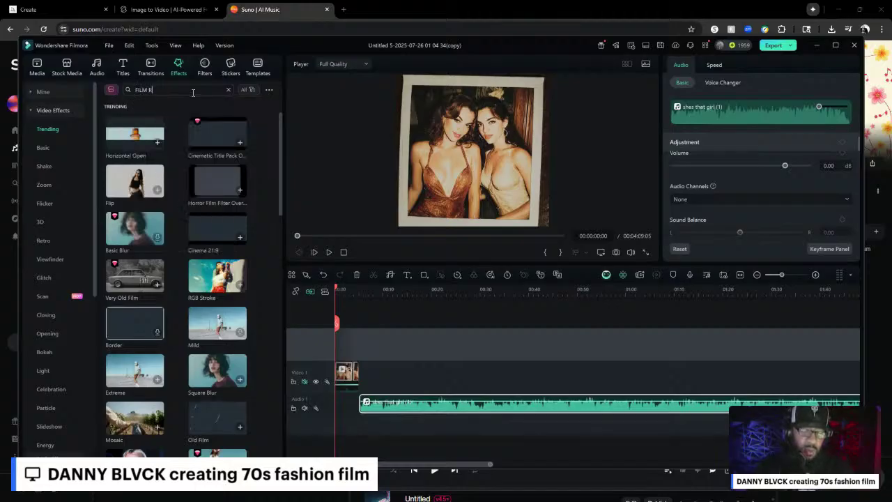
pyautogui.press('BackSpace')
pyautogui.write('ROL')
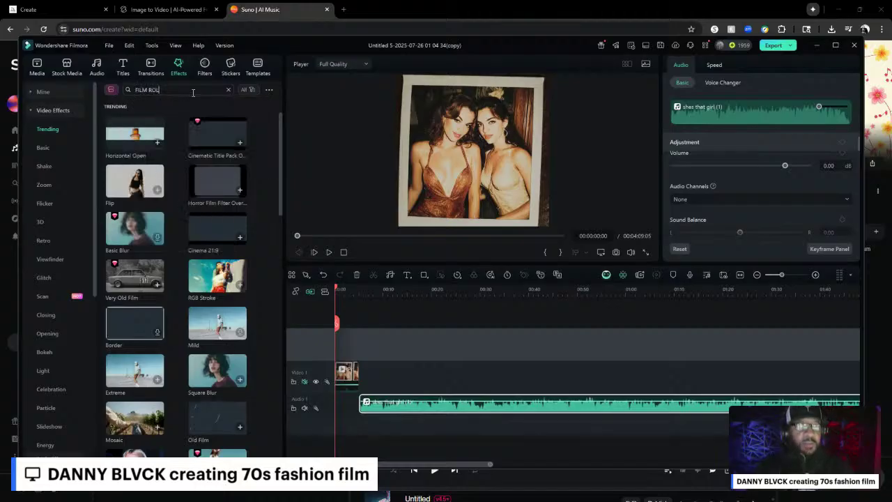
pyautogui.click(190, 102)
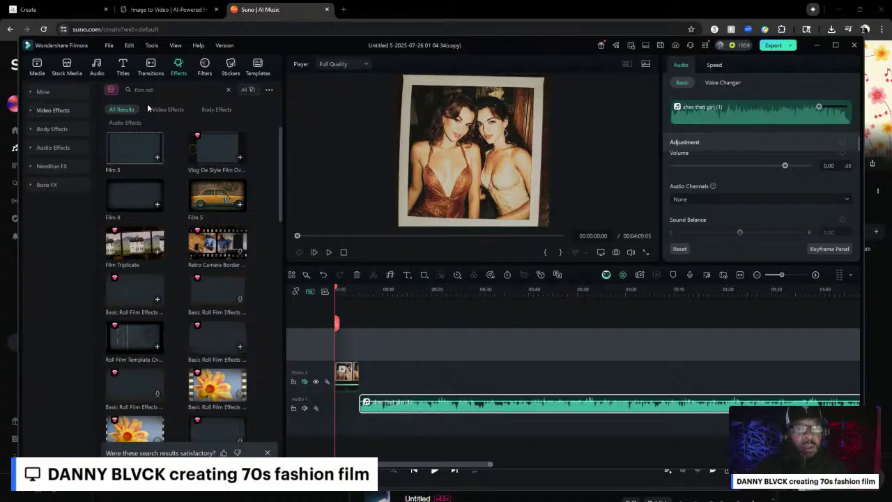
# Step: Preview the Vlog De Style, Film 4 and Film 3 film effects on the two-women clip
pyautogui.click(209, 144)
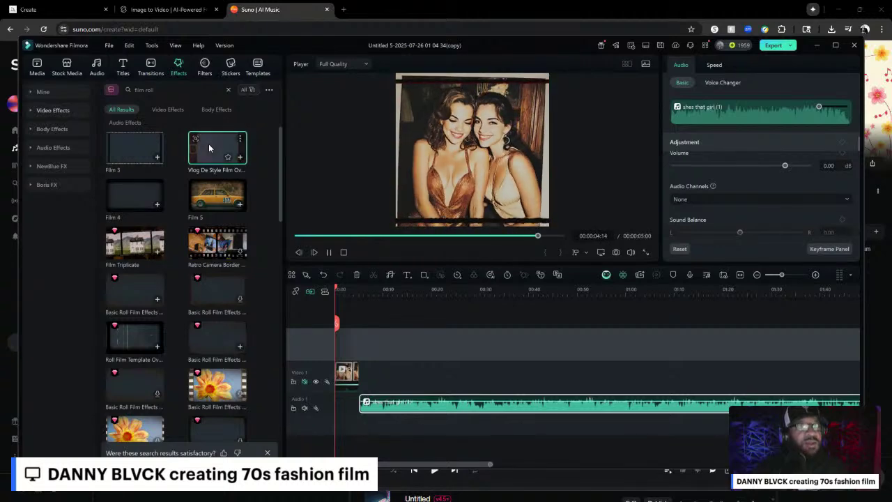
pyautogui.click(120, 199)
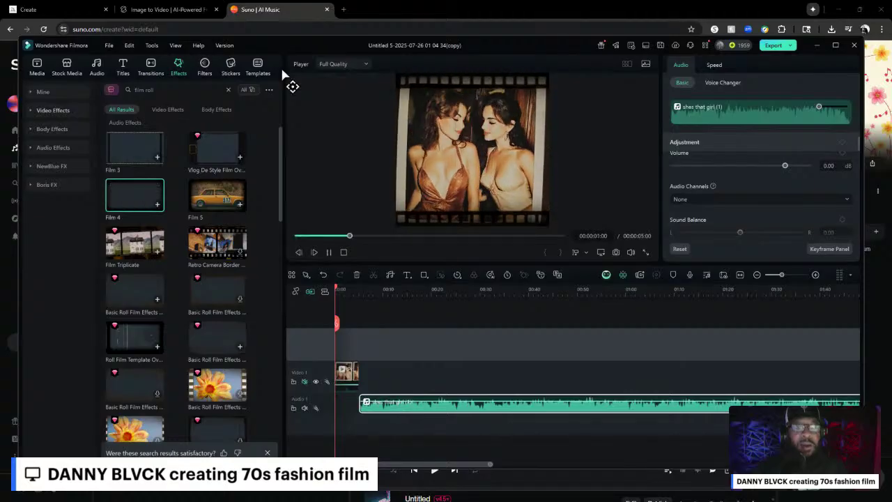
pyautogui.moveTo(197, 212)
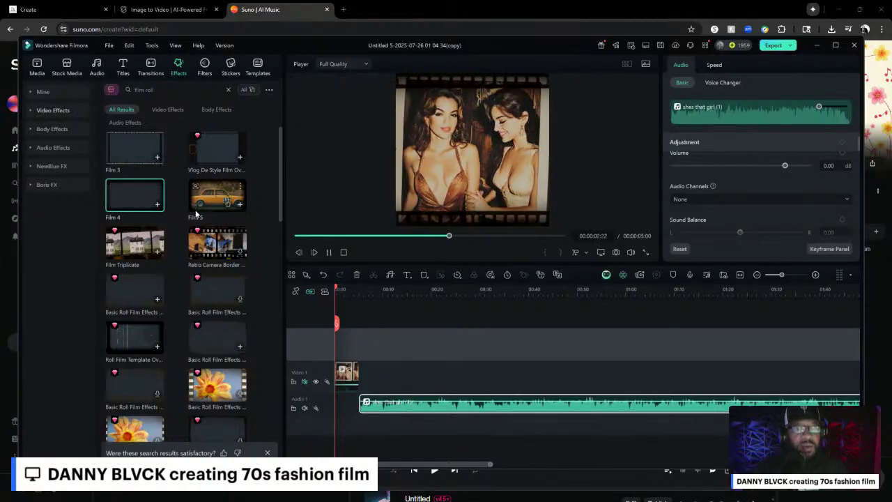
pyautogui.click(115, 145)
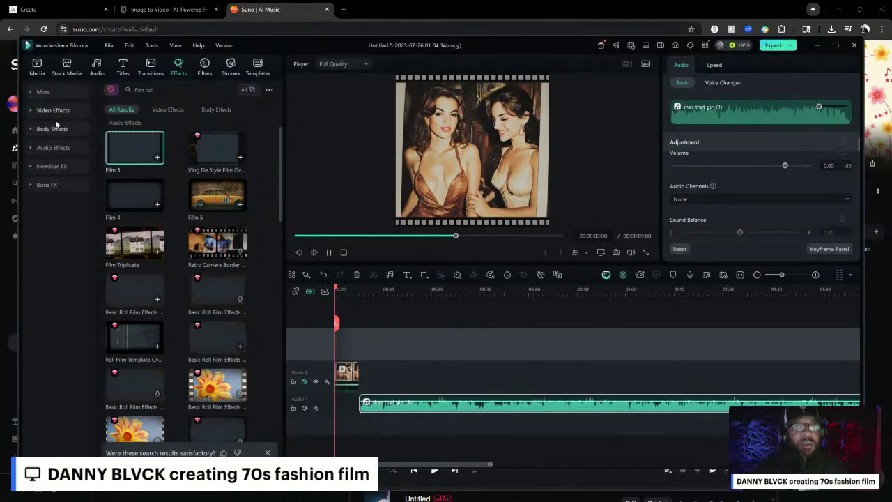
# Step: Search the audio library for "film reel", preview Reel Film Projector Play - AISFX, and add it at the timeline start on Audio 2
pyautogui.click(98, 65)
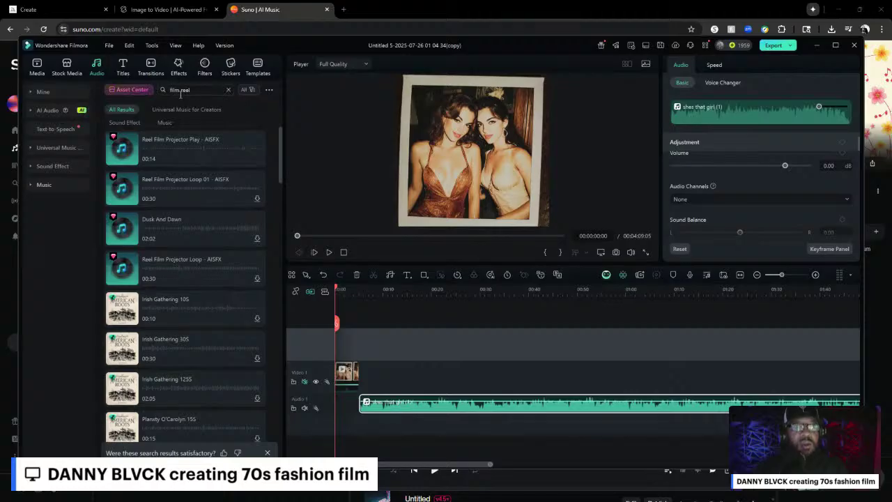
pyautogui.click(228, 90)
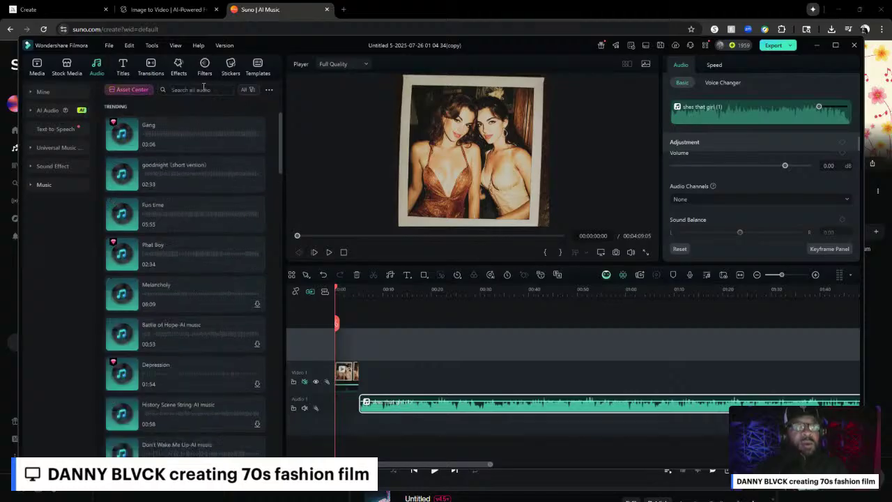
pyautogui.click(204, 88)
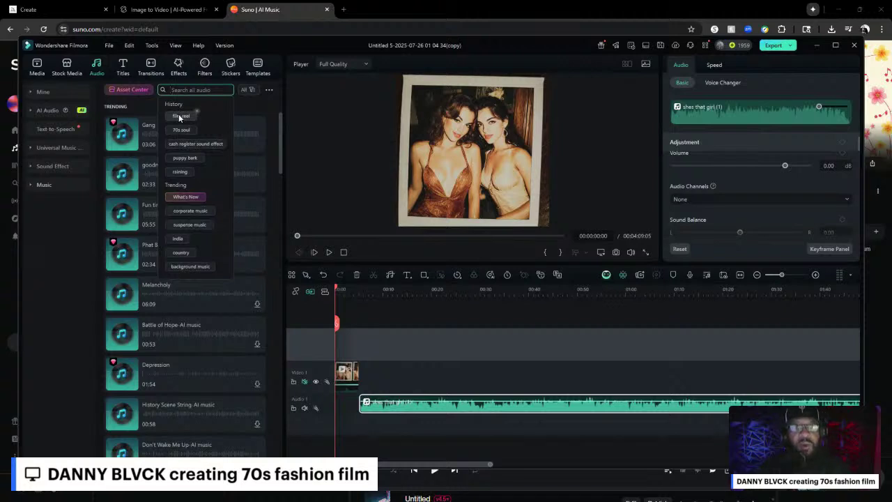
pyautogui.click(176, 117)
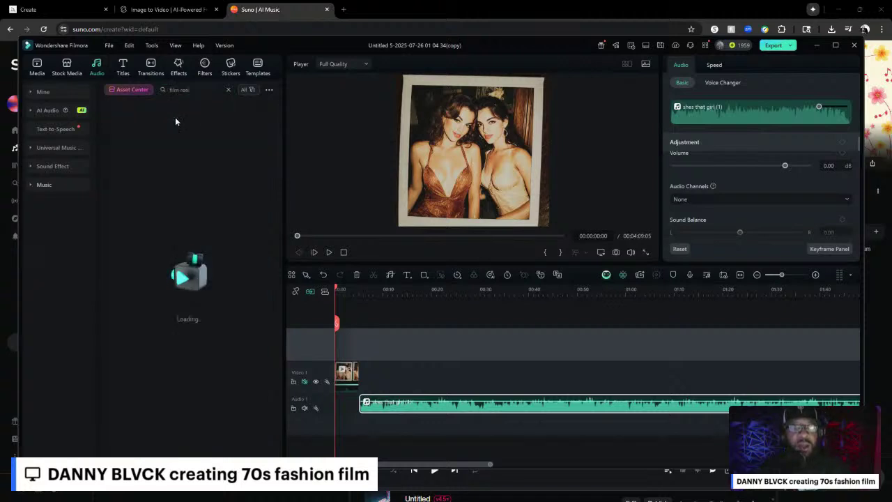
pyautogui.moveTo(124, 152)
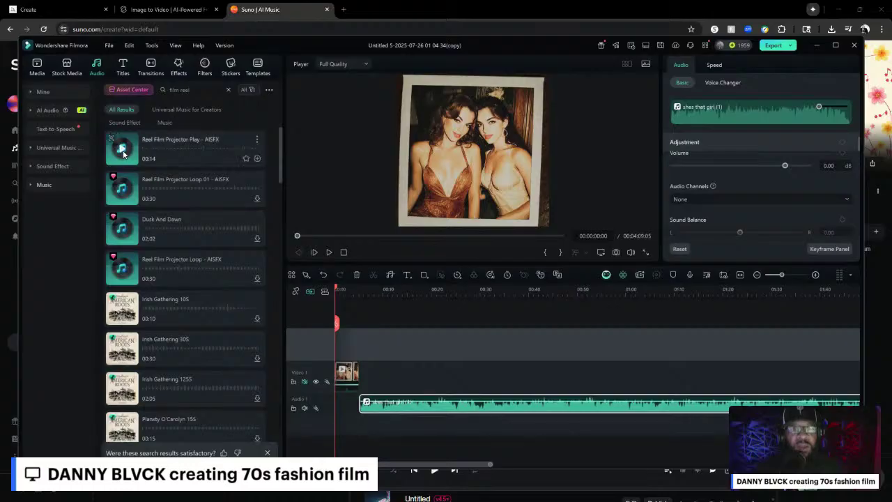
pyautogui.click(123, 150)
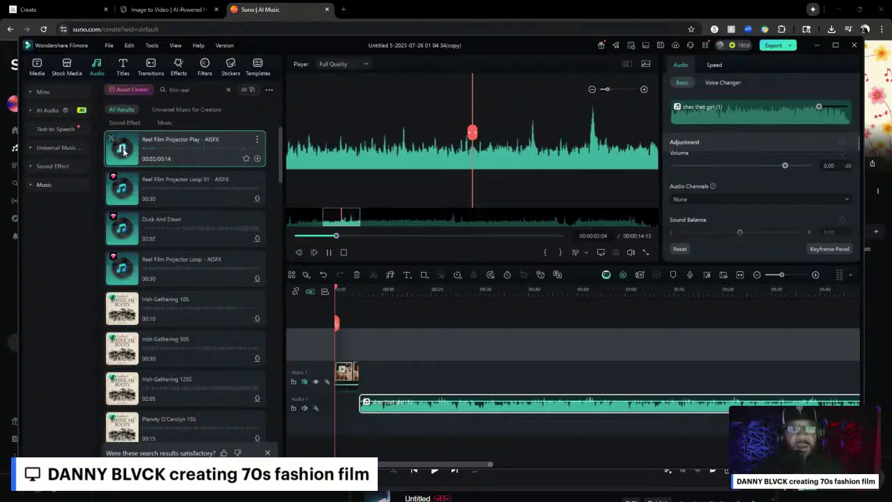
pyautogui.click(257, 160)
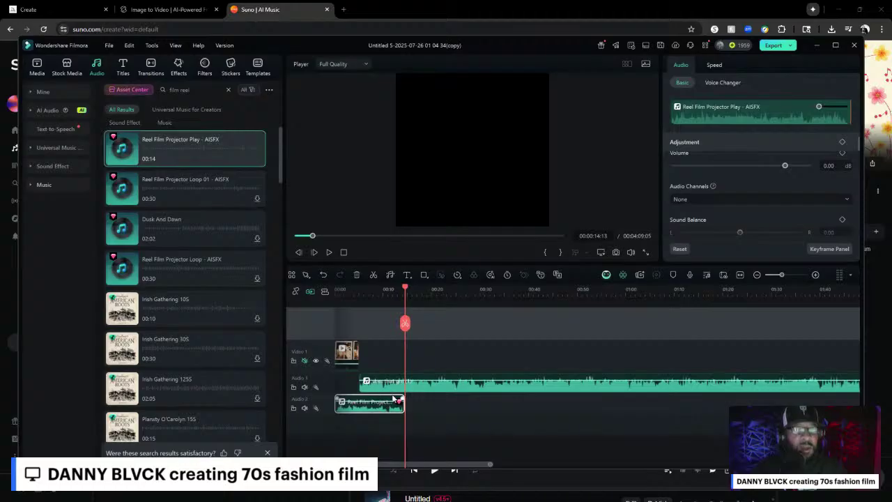
# Step: Play the opening with the projector sound, and trim that sound on Audio 2 to end where the two-women clip ends
pyautogui.press('Home')
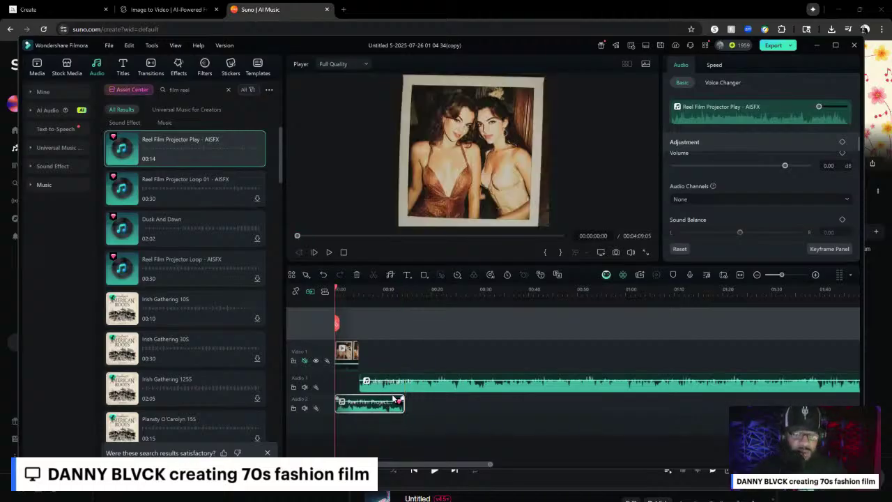
pyautogui.press('space')
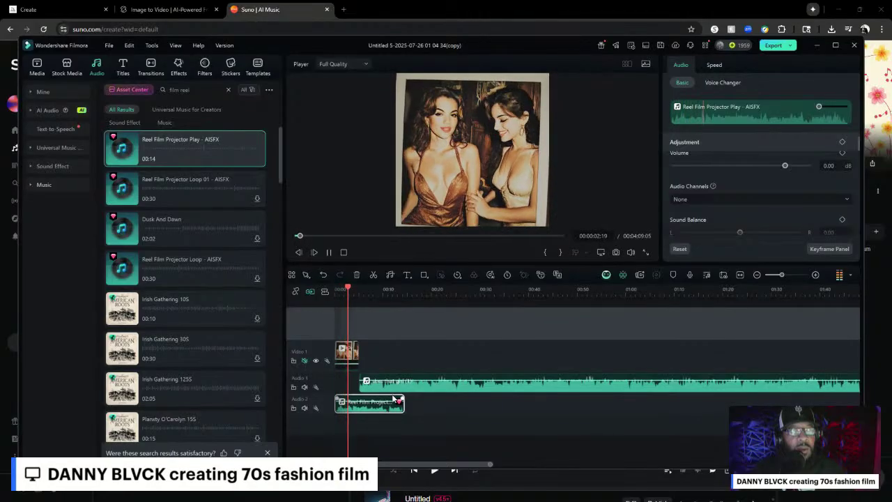
pyautogui.press('space')
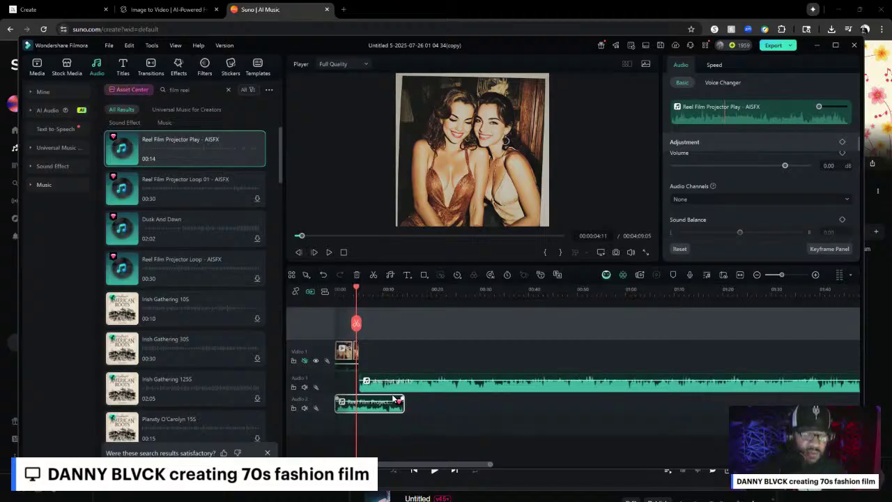
pyautogui.press('Home')
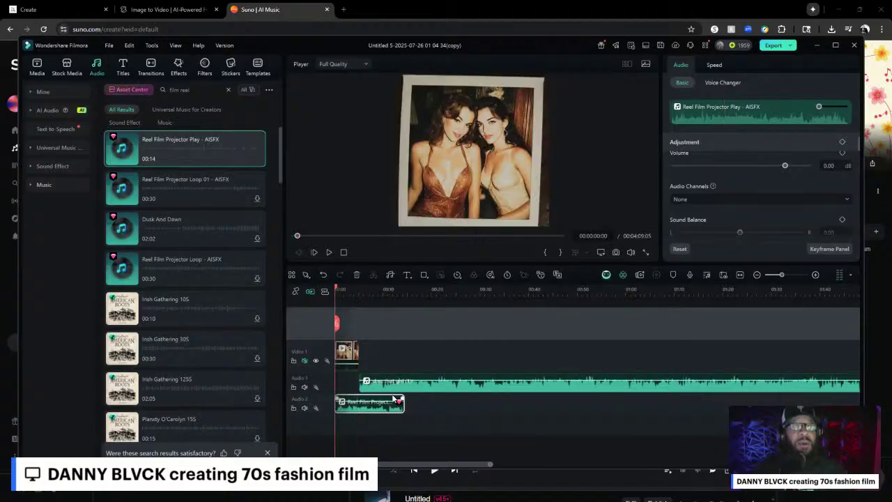
pyautogui.moveTo(394, 407); pyautogui.dragTo(354, 409)
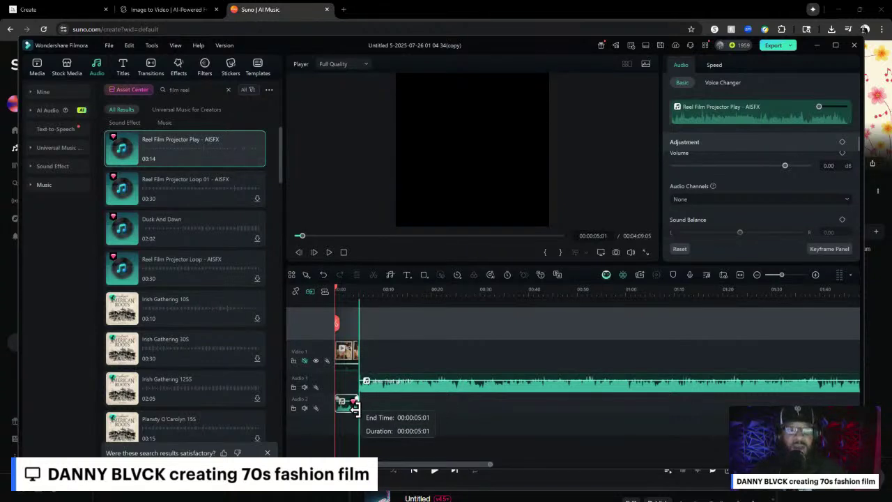
pyautogui.moveTo(354, 408); pyautogui.dragTo(355, 408)
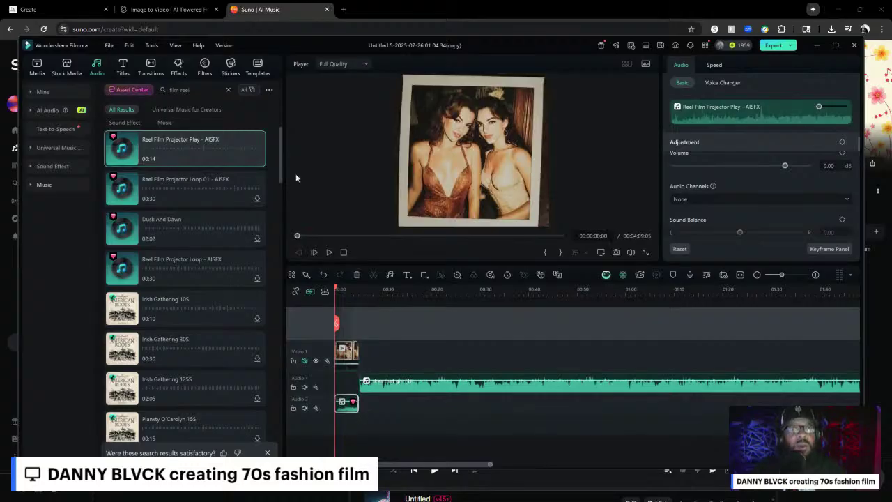
# Step: Browse the film roll effects, preview the Roll Film Template overlay beside Film Roll Left, and add it at the timeline start
pyautogui.click(204, 64)
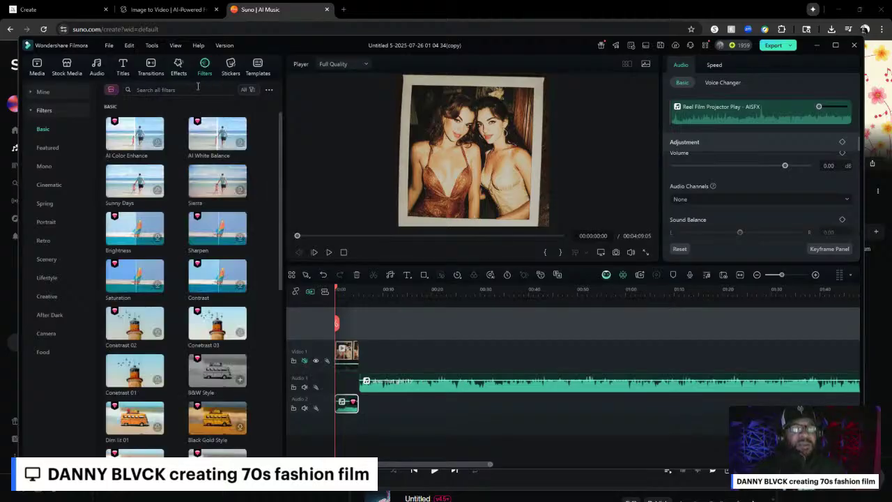
pyautogui.click(179, 68)
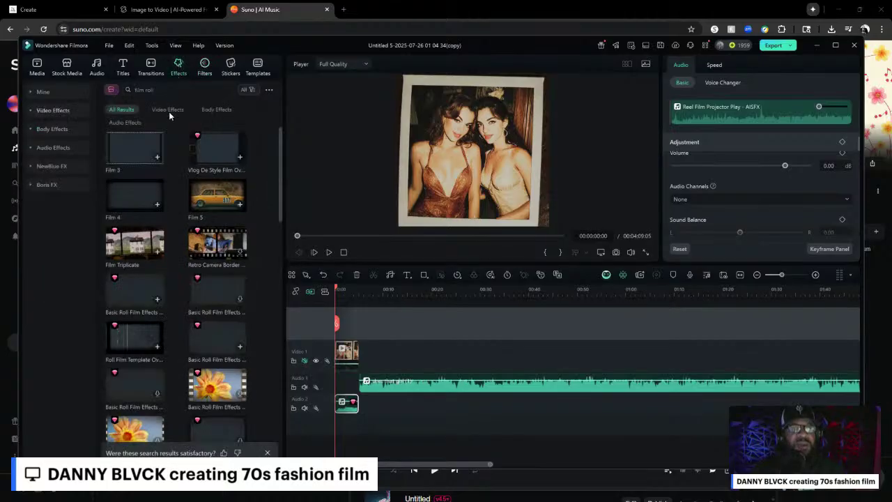
pyautogui.scroll(-4, 168, 285)
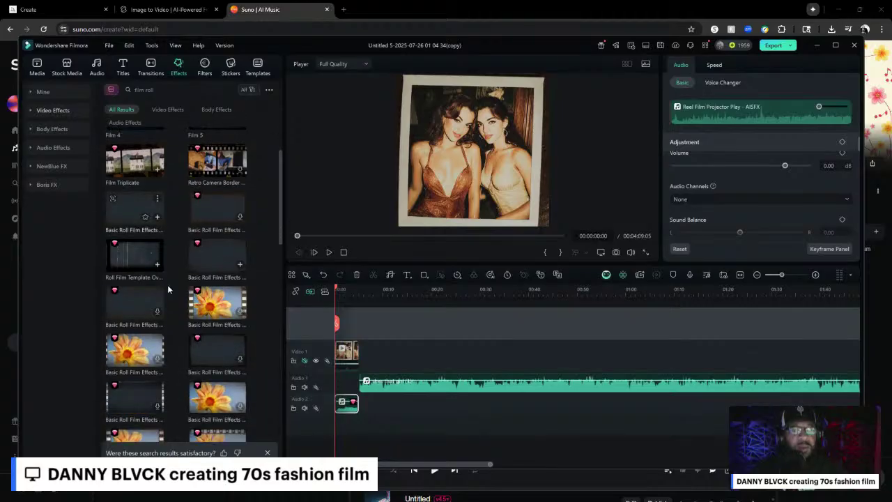
pyautogui.scroll(-1, 168, 285)
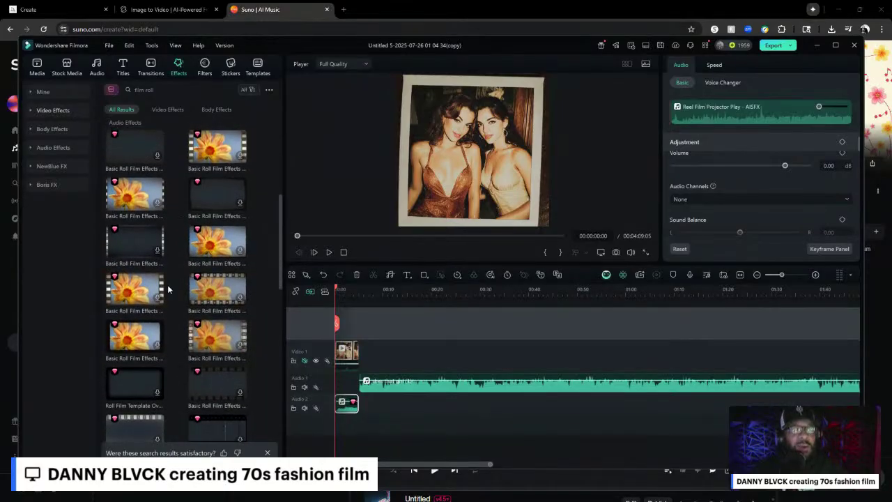
pyautogui.scroll(-5, 168, 288)
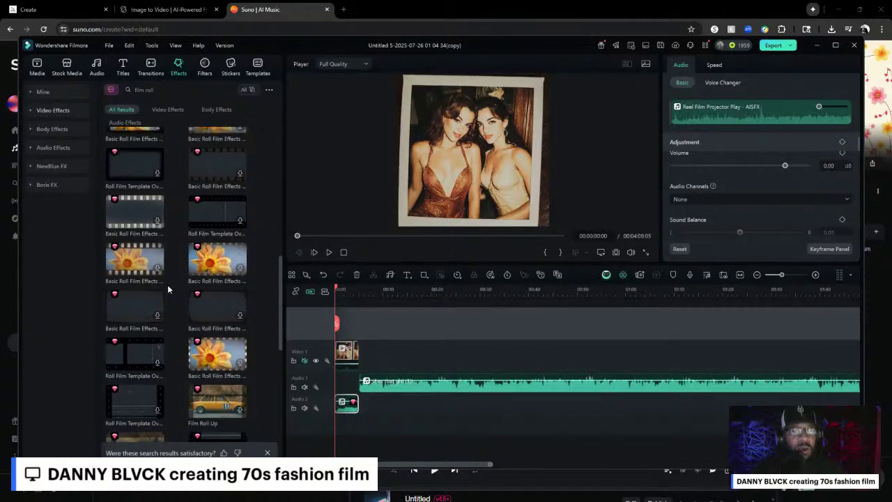
pyautogui.scroll(-3, 167, 288)
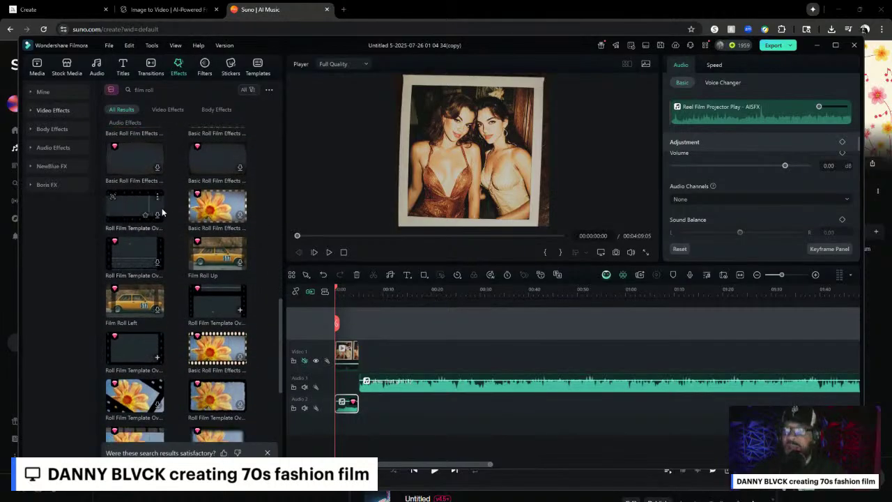
pyautogui.click(221, 298)
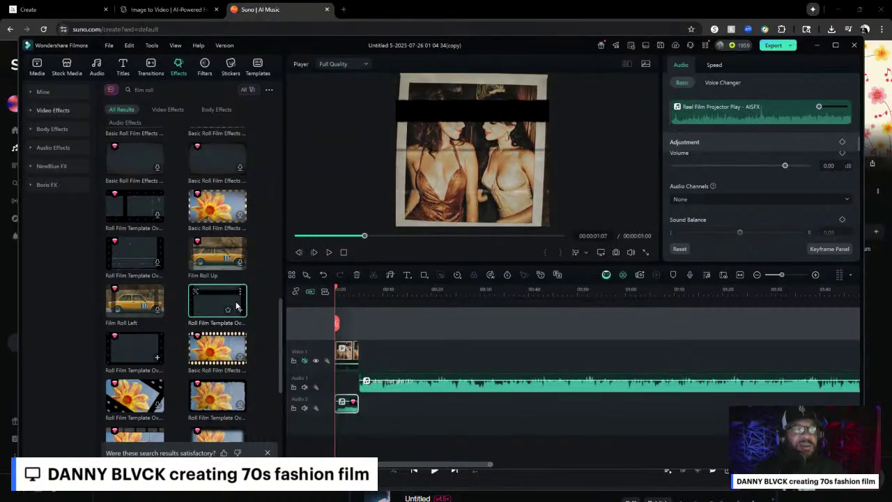
pyautogui.click(240, 309)
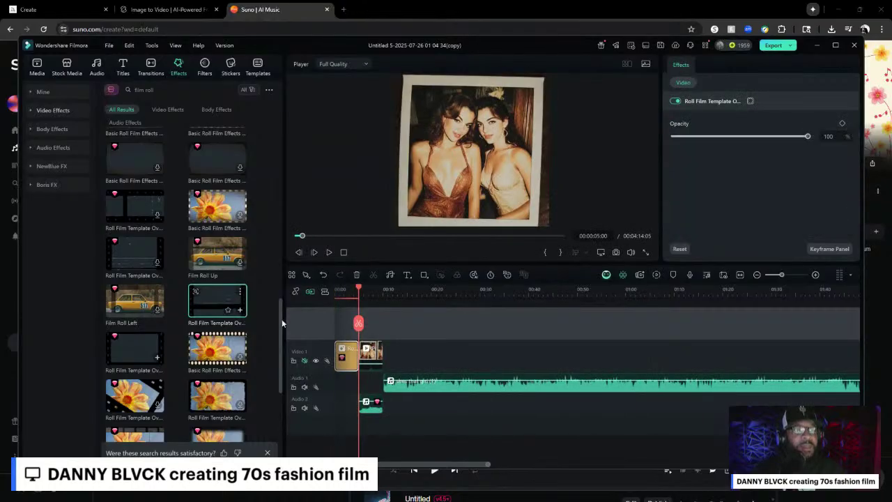
# Step: Stack the roll film effect above the two-women clip, and shift the audio back so the projector sound starts at zero and the song follows it
pyautogui.moveTo(350, 356); pyautogui.dragTo(353, 325)
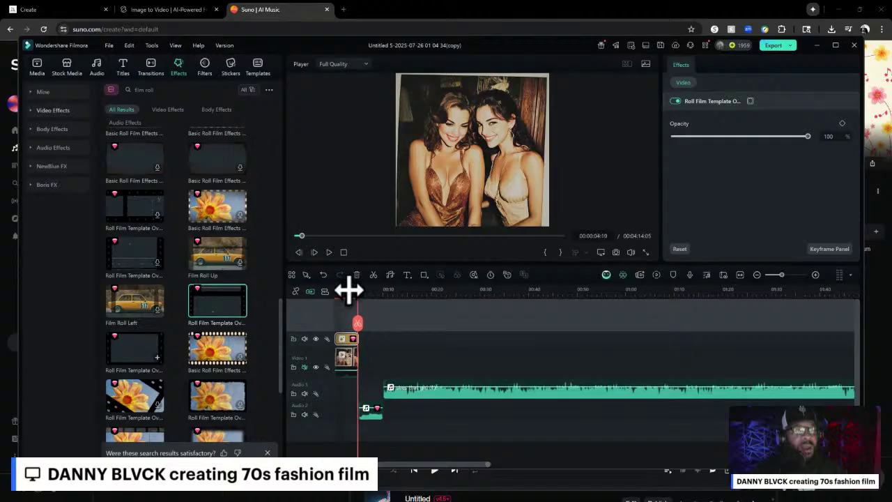
pyautogui.moveTo(349, 288); pyautogui.dragTo(335, 291)
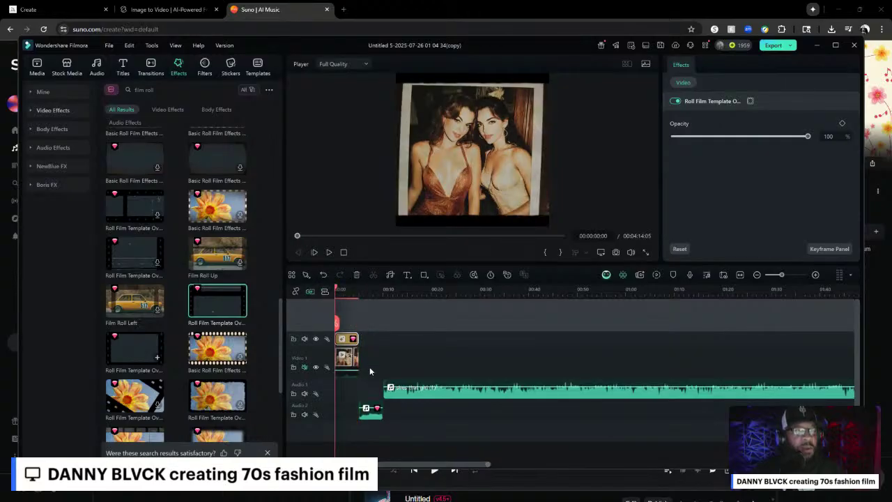
pyautogui.moveTo(416, 396); pyautogui.dragTo(350, 421)
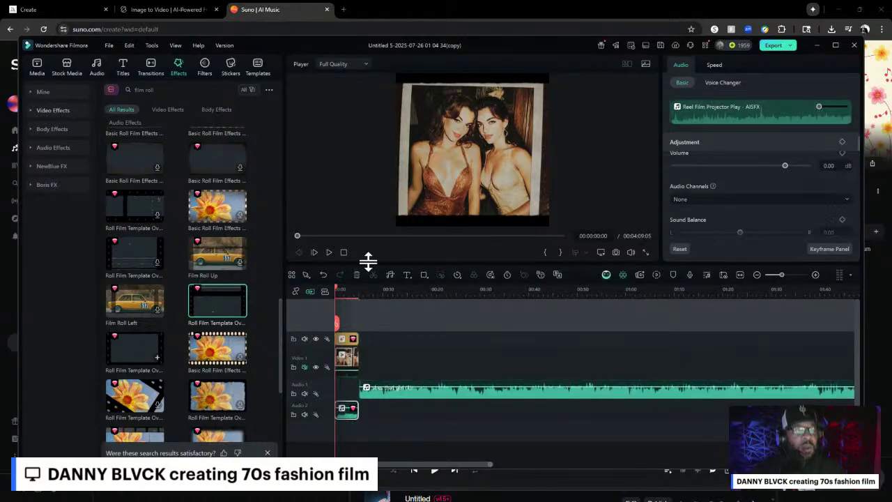
# Step: Play back the opening with the roll film overlay and projector sound, and return the playhead to the timeline start
pyautogui.press('space')
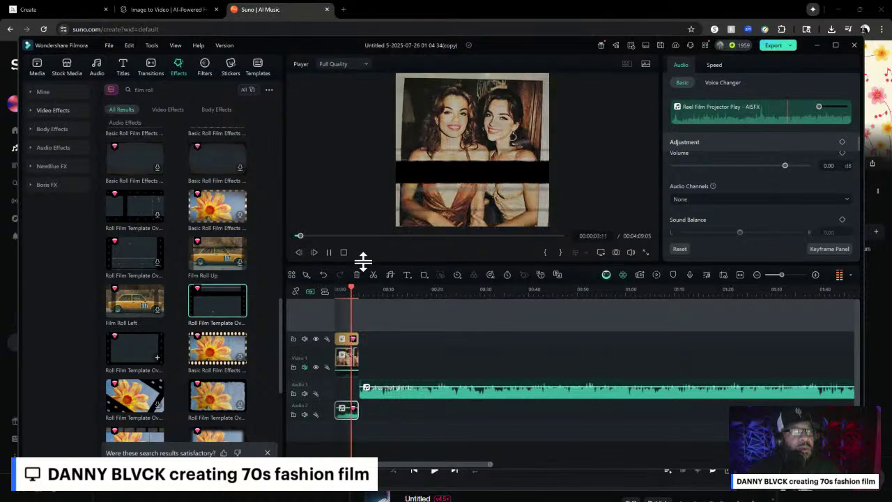
pyautogui.press('space')
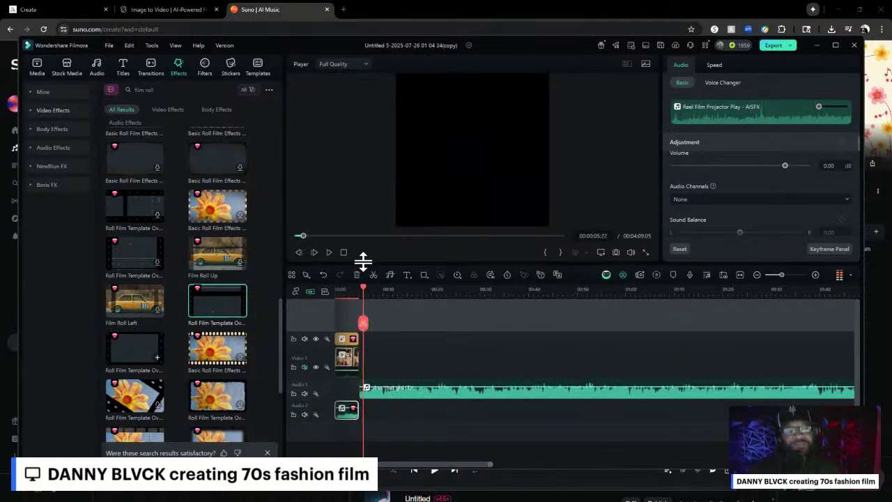
pyautogui.press('Home')
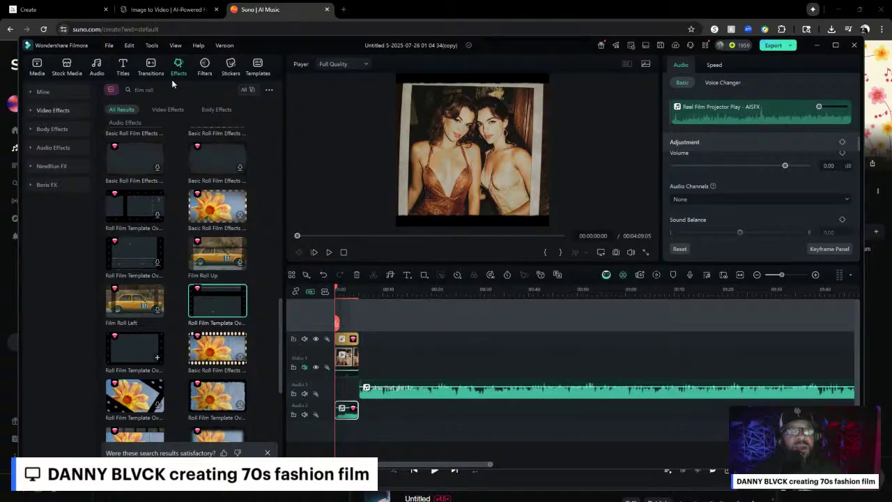
# Step: Clear the film roll search and add the Horizontal Open effect at the timeline start
pyautogui.scroll(8, 171, 168)
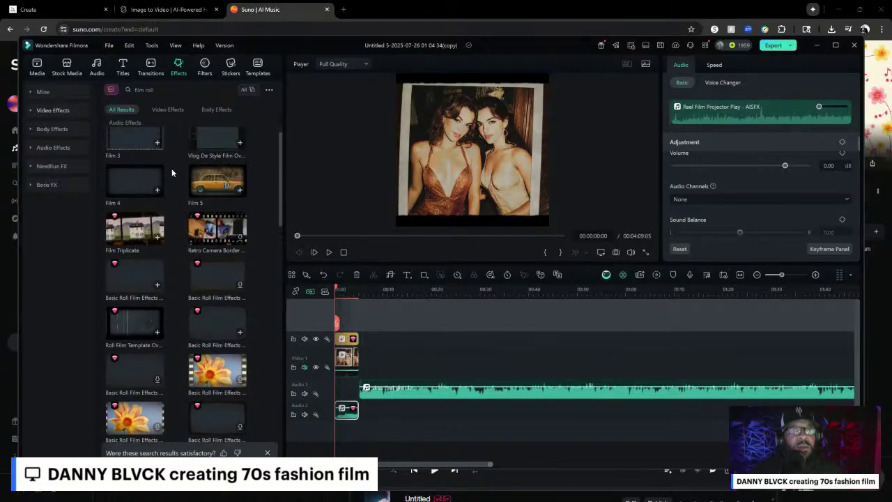
pyautogui.scroll(1, 171, 168)
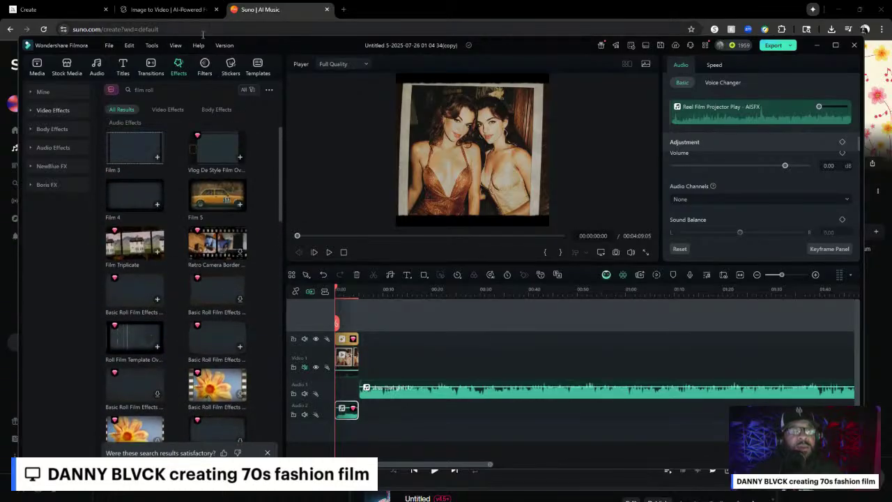
pyautogui.click(228, 91)
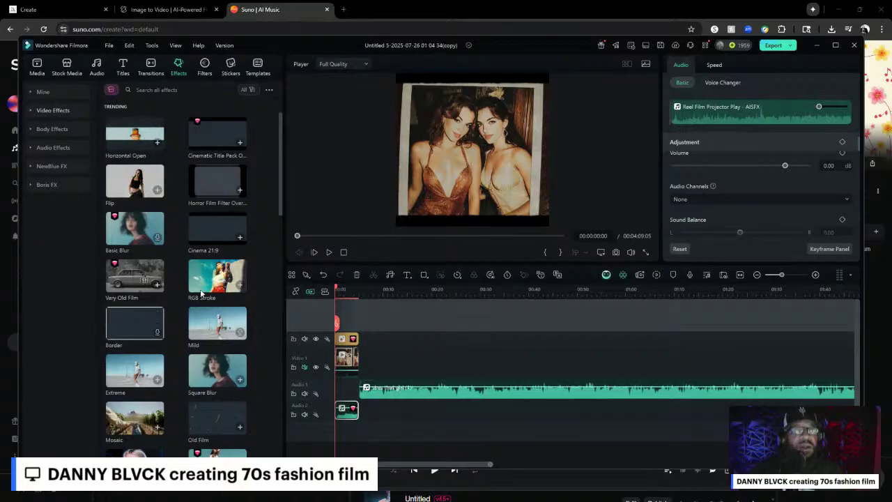
pyautogui.click(158, 145)
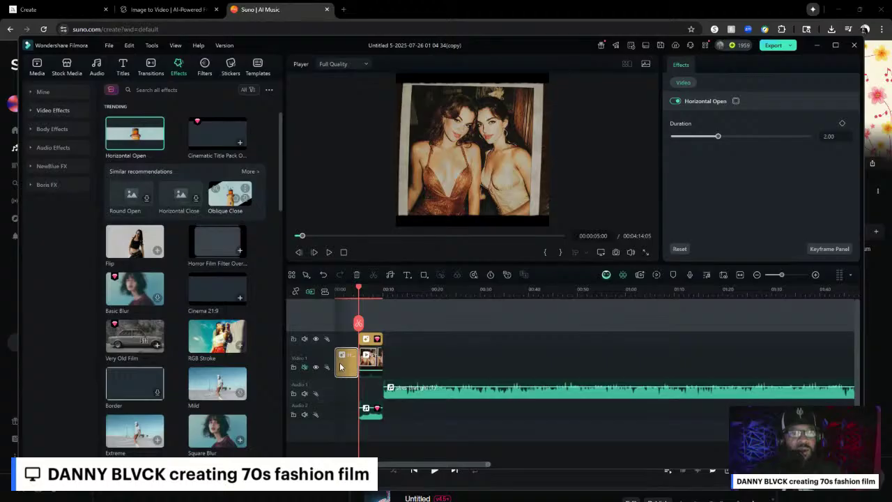
# Step: Stack the Horizontal Open effect above the roll film overlay, and realign the overlay, projector sound and song with the opening clip
pyautogui.moveTo(342, 368); pyautogui.dragTo(341, 320)
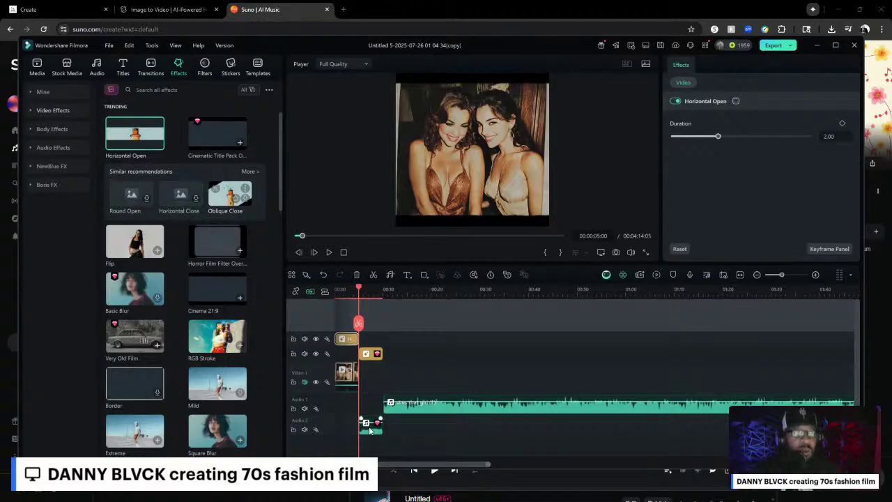
pyautogui.moveTo(368, 423); pyautogui.dragTo(345, 422)
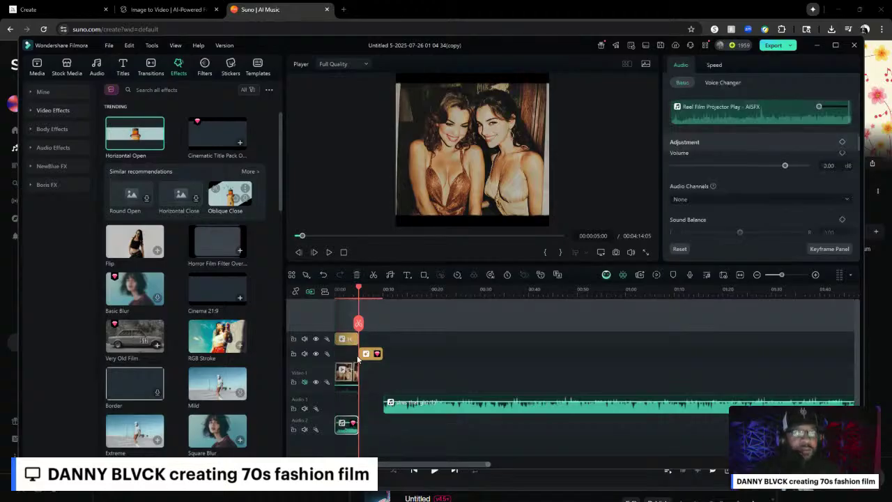
pyautogui.moveTo(352, 353); pyautogui.dragTo(347, 353)
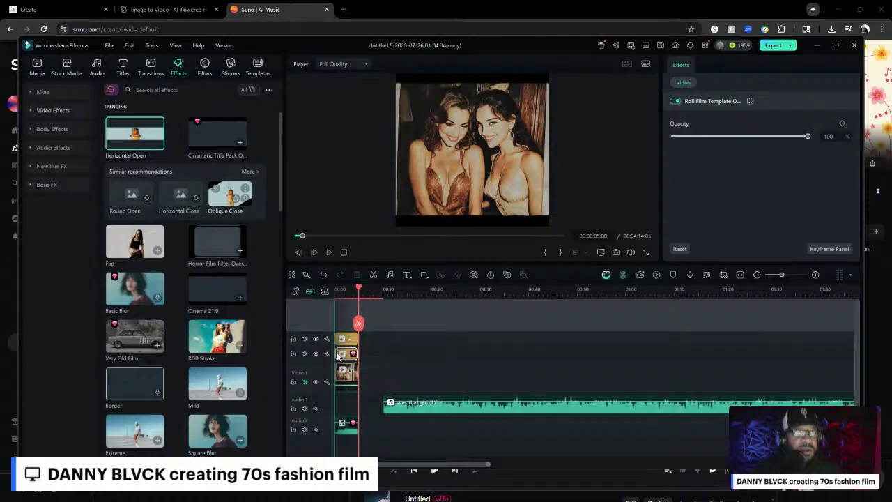
pyautogui.moveTo(401, 410); pyautogui.dragTo(381, 410)
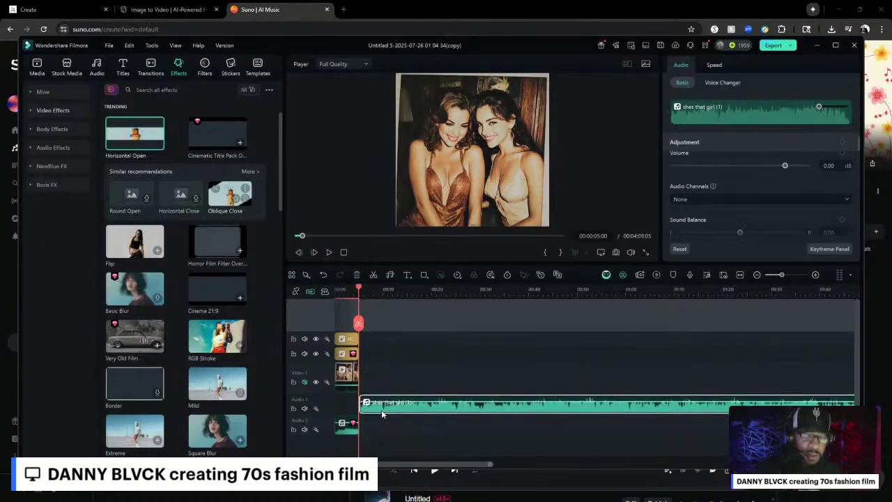
# Step: Play back the opening with the Horizontal Open effect from the beginning, and return the playhead to the timeline start
pyautogui.press('Home')
pyautogui.press('space')
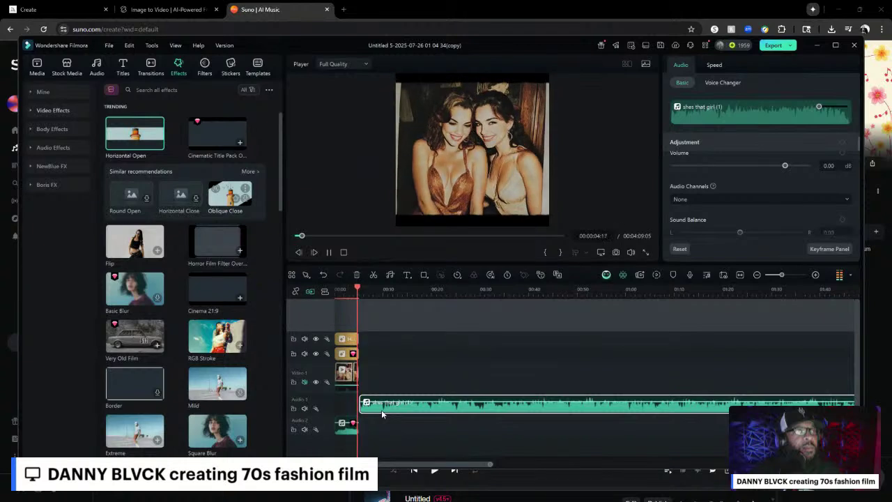
pyautogui.press('space')
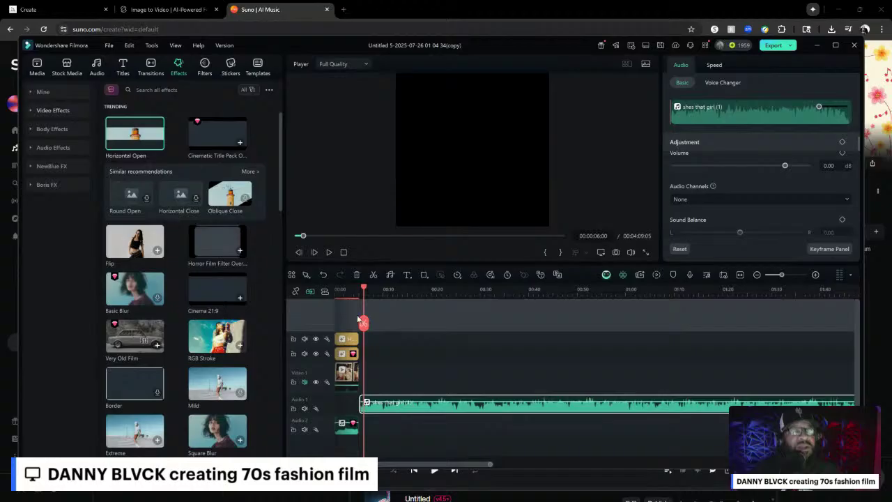
pyautogui.moveTo(362, 294); pyautogui.dragTo(316, 306)
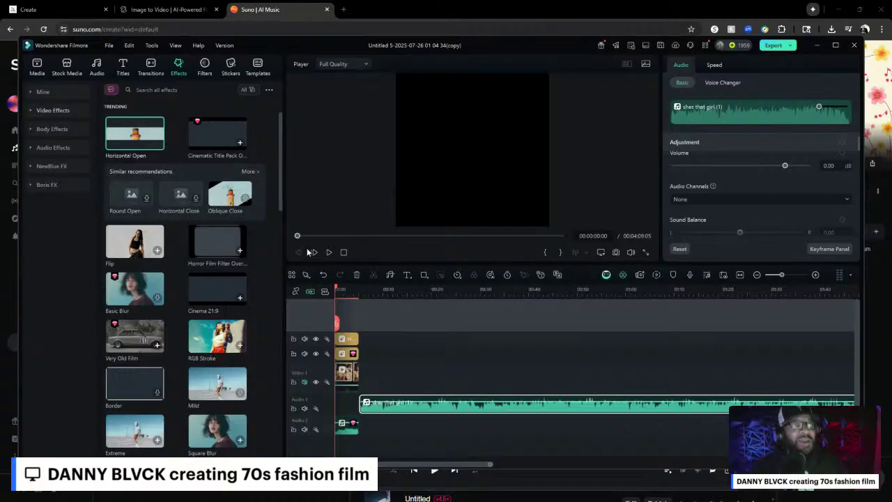
# Step: Add the Cinematic Title Pack Overlay at the timeline start on its own top track, and realign the displaced effects and audio beneath it
pyautogui.click(240, 143)
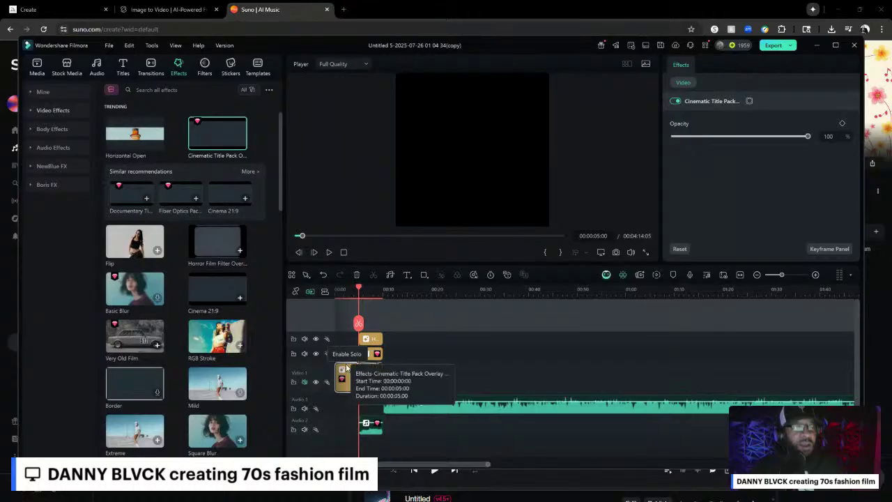
pyautogui.moveTo(346, 370); pyautogui.dragTo(334, 319)
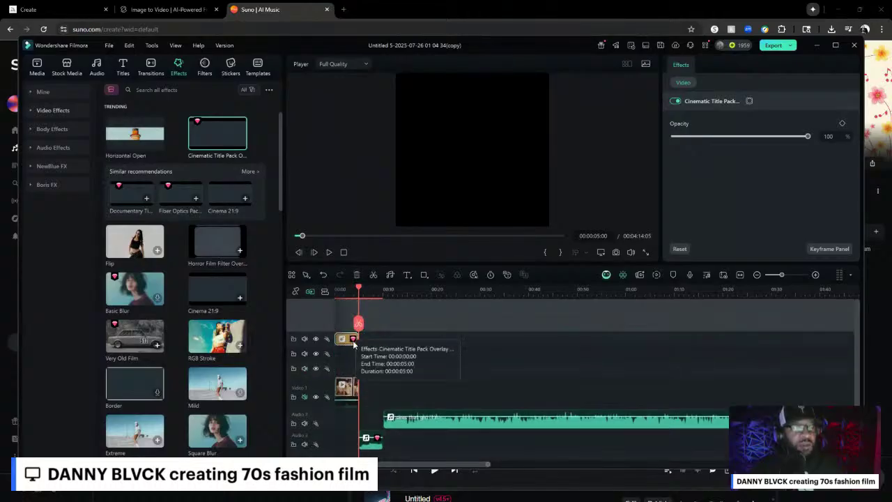
pyautogui.click(370, 354)
pyautogui.moveTo(371, 354); pyautogui.dragTo(346, 369)
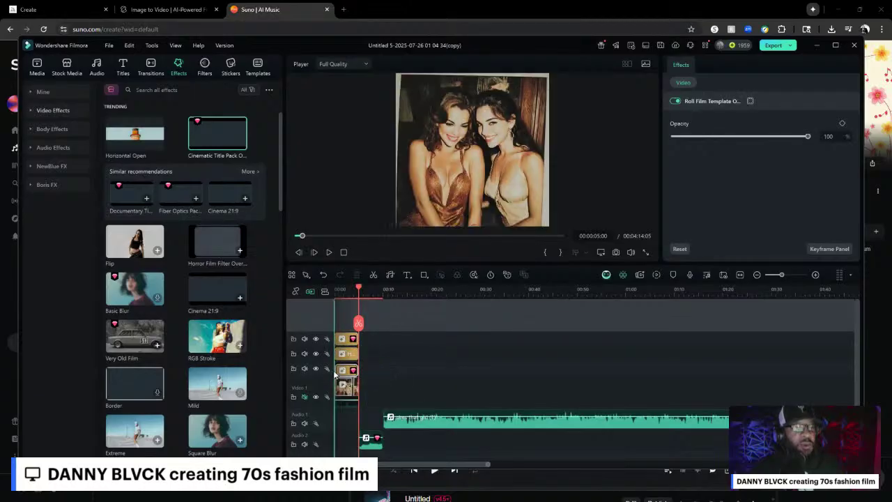
pyautogui.moveTo(406, 421); pyautogui.dragTo(343, 447)
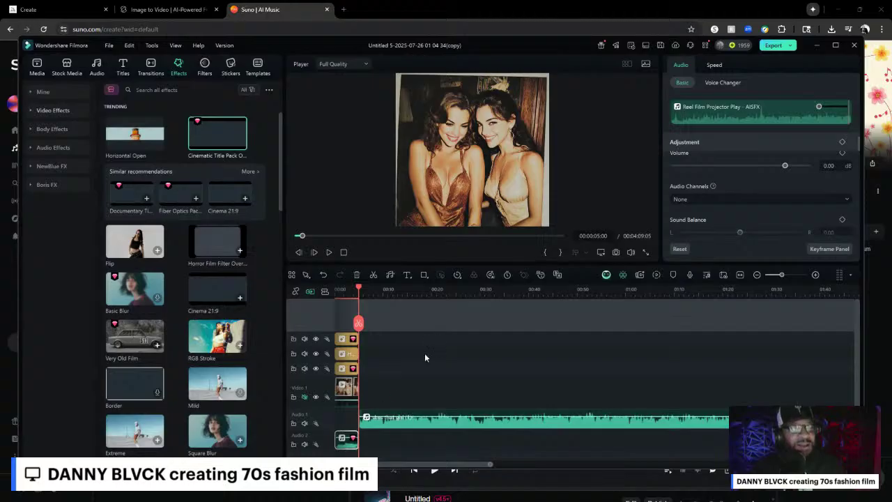
# Step: Play back the opening from the timeline start with the Cinematic Title Pack Overlay, stopping just after the song begins
pyautogui.scroll(-1, 425, 357)
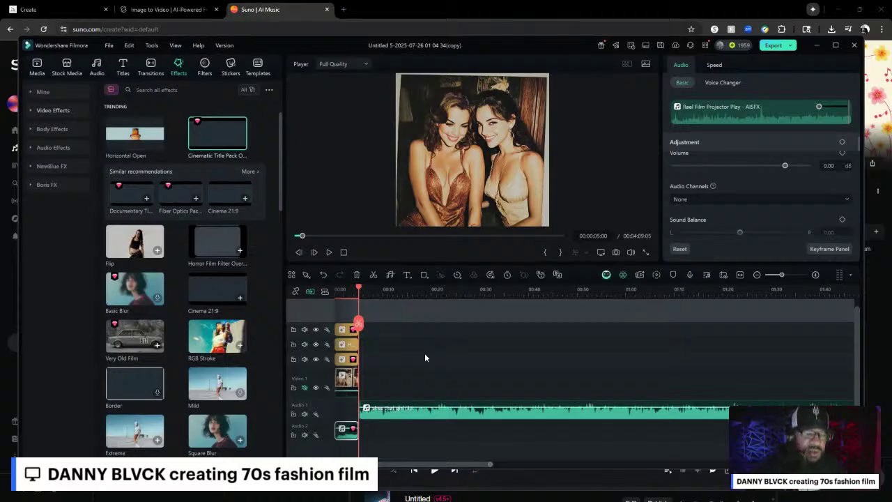
pyautogui.press('Home')
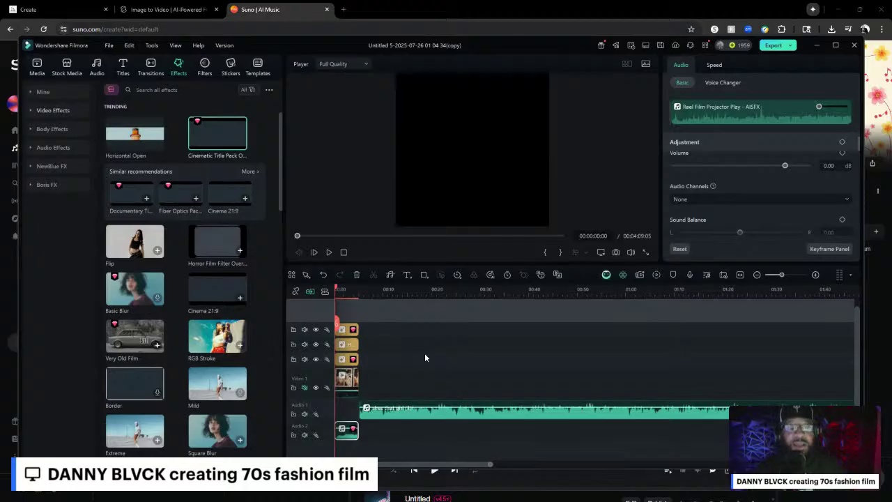
pyautogui.press('space')
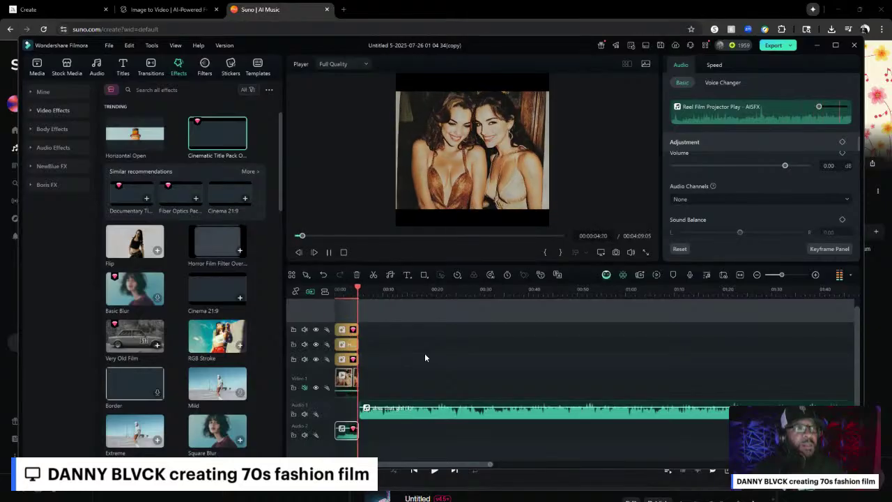
pyautogui.press('space')
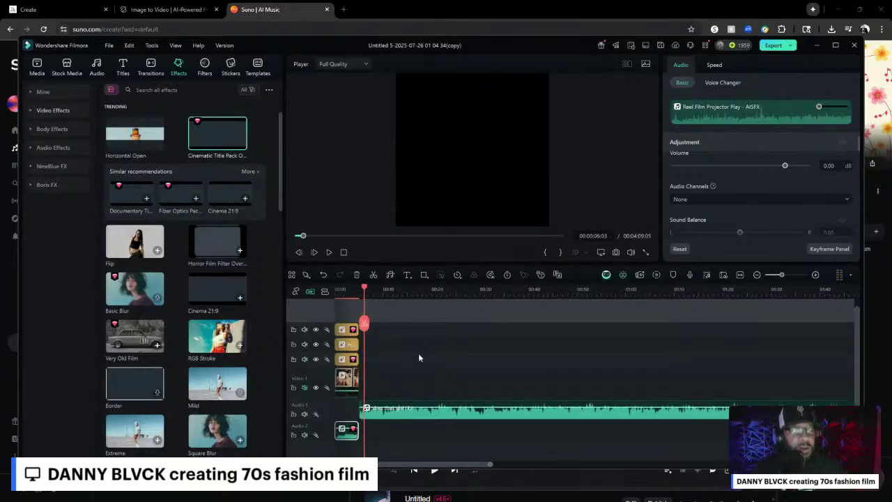
# Step: Examine the end of the opening clip up close, playing from about 4 seconds through the change from projector sound to song
pyautogui.scroll(5, 419, 358)
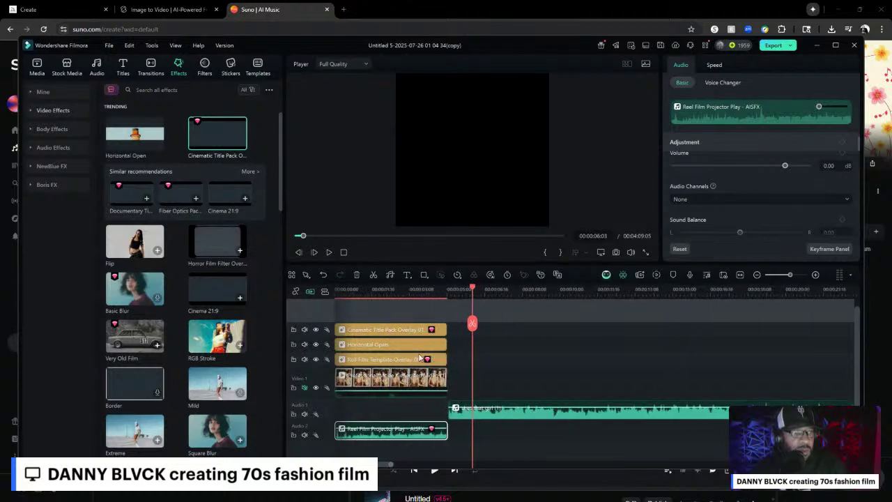
pyautogui.scroll(3, 419, 358)
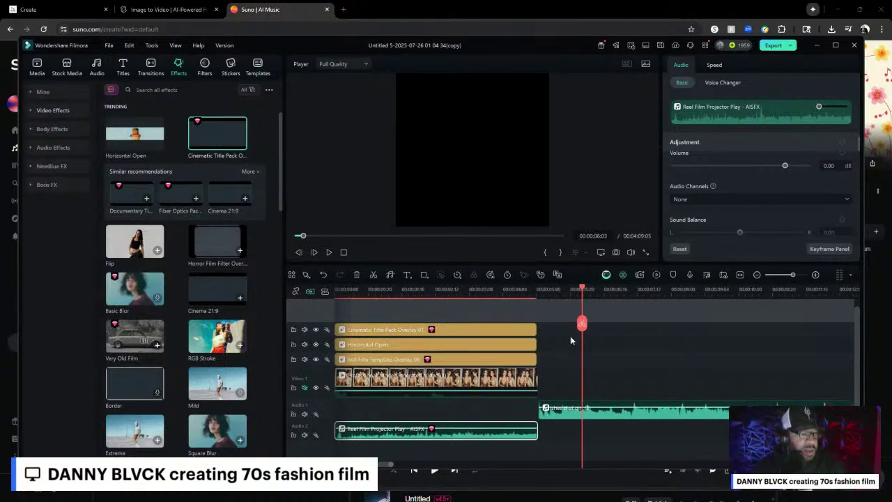
pyautogui.click(512, 291)
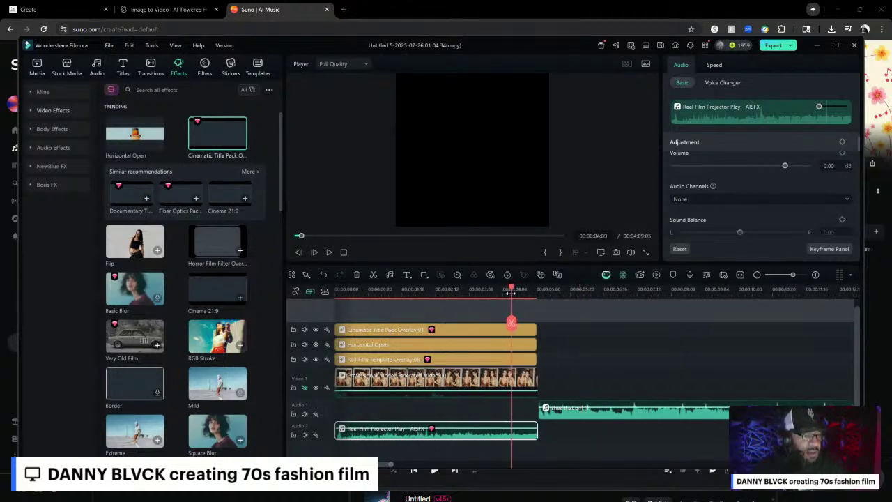
pyautogui.press('space')
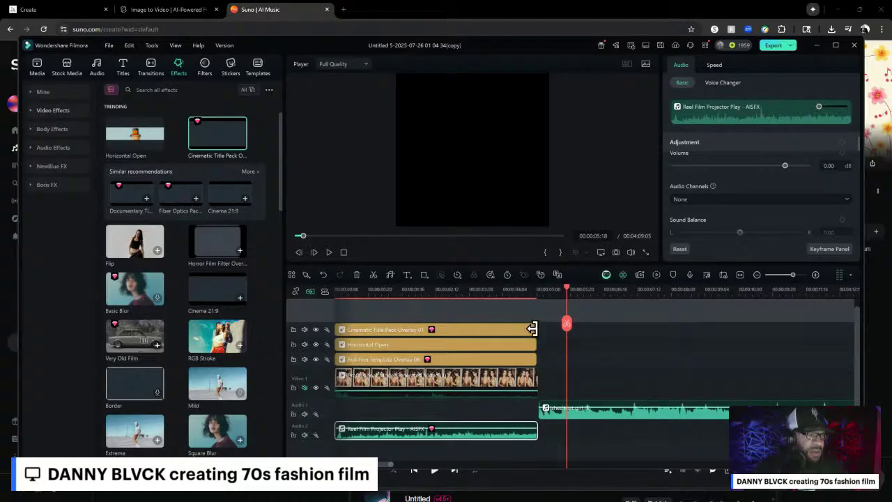
pyautogui.moveTo(534, 380); pyautogui.dragTo(535, 389)
pyautogui.scroll(-6, 562, 383)
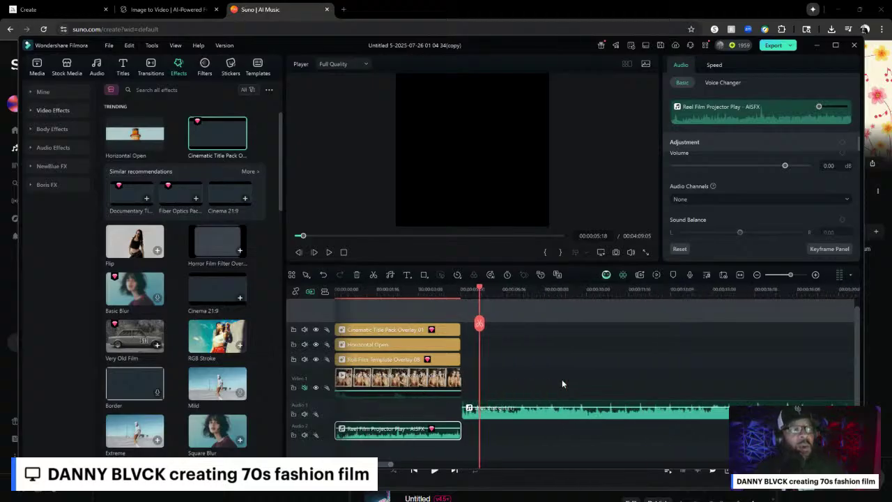
pyautogui.scroll(-2, 562, 382)
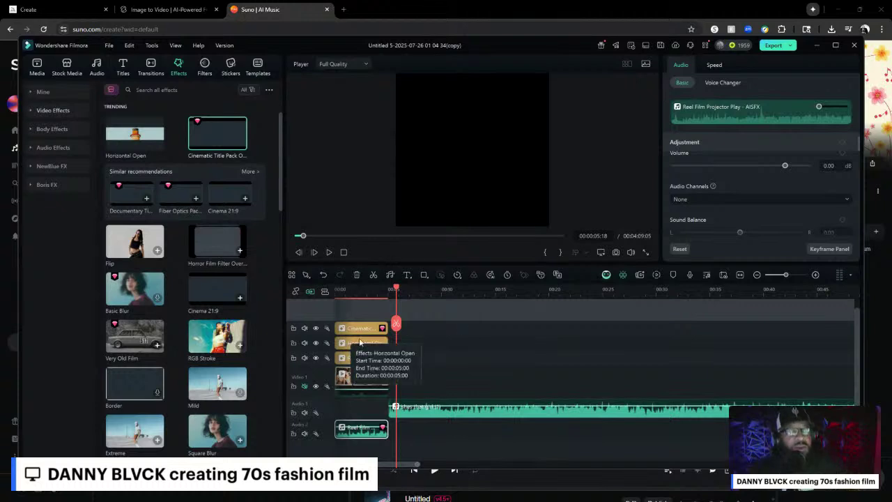
# Step: Add the video of the seated woman in the gold dress after the opening clip, keeping the project settings of 1440 x 1440 24fps
pyautogui.click(37, 64)
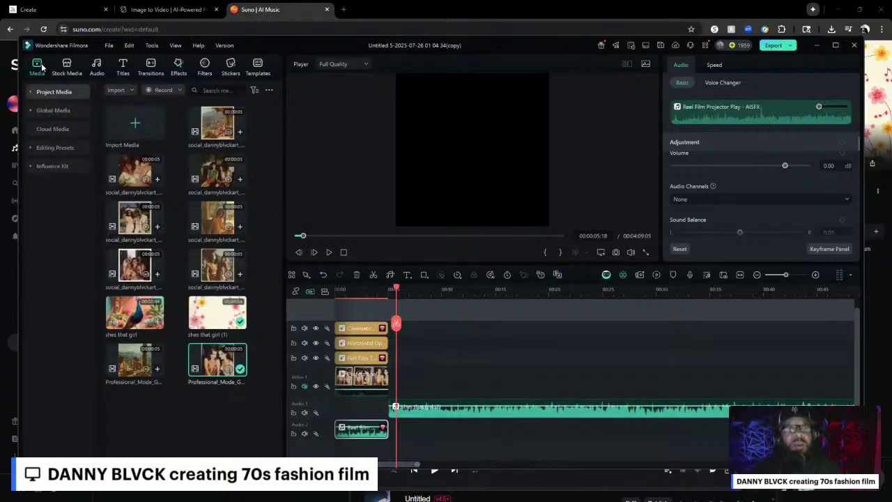
pyautogui.click(241, 229)
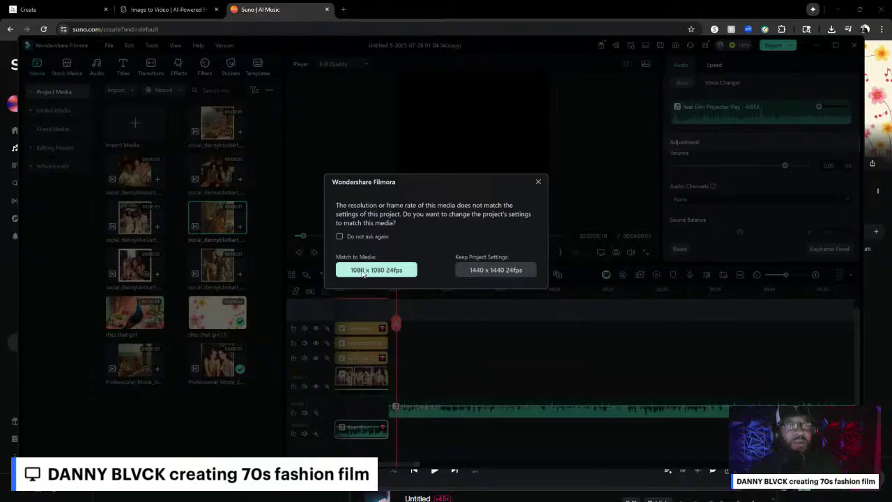
pyautogui.click(498, 272)
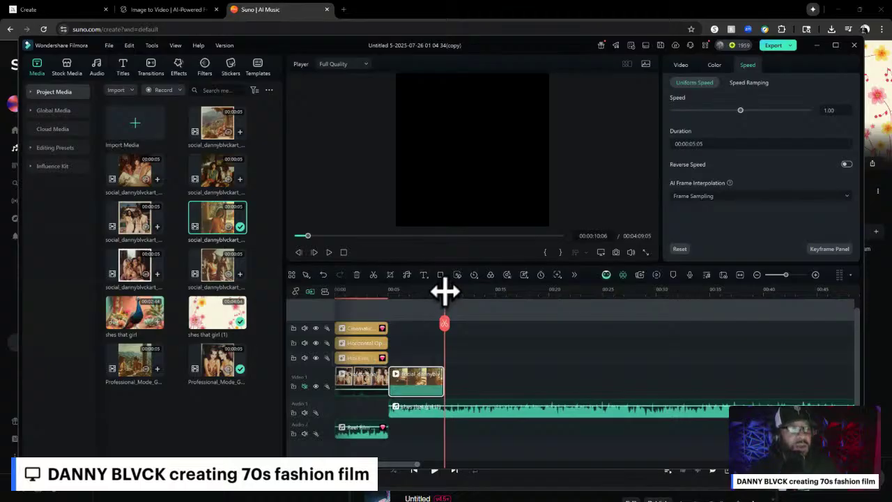
# Step: Play the sequence from the start through the cut to the seated woman clip
pyautogui.moveTo(445, 292); pyautogui.dragTo(323, 293)
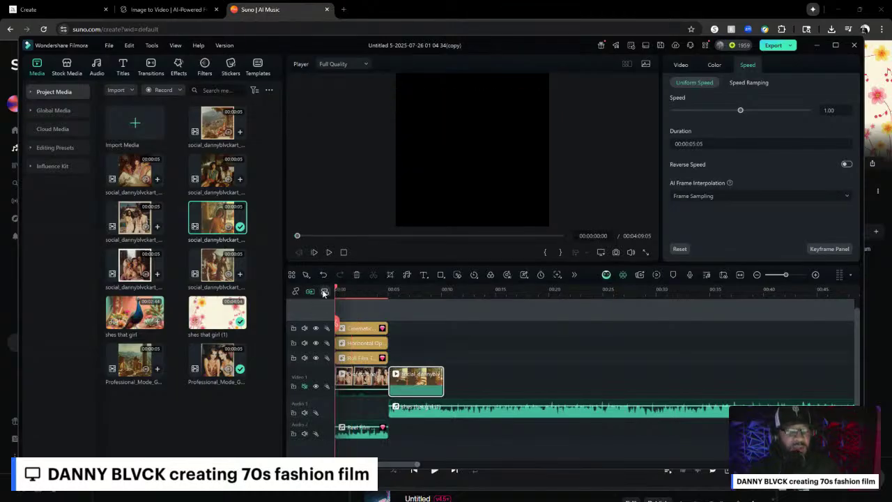
pyautogui.press('space')
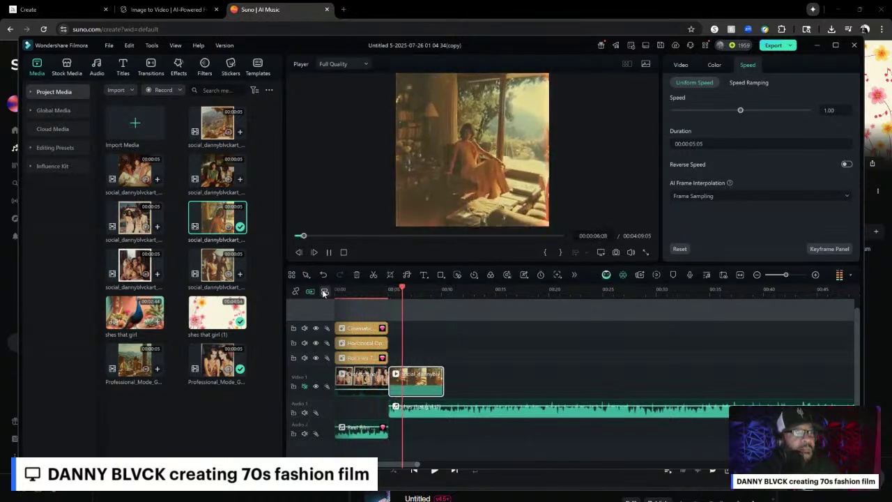
pyautogui.press('space')
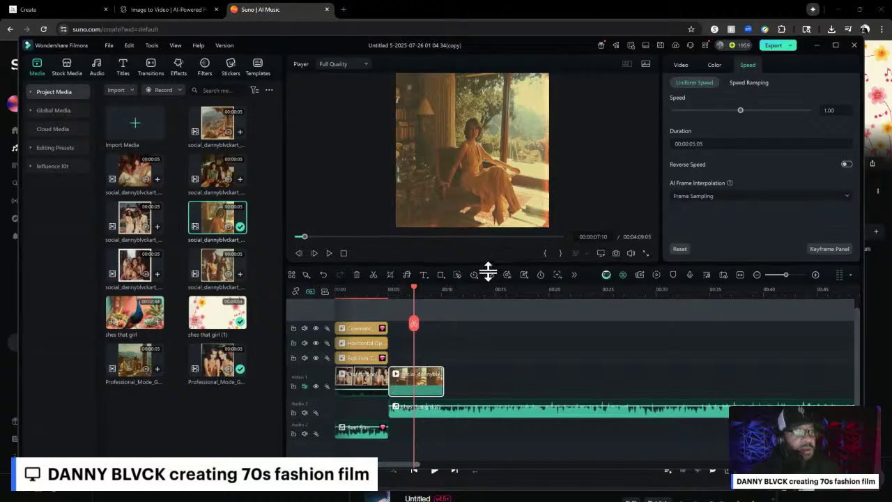
# Step: Enlarge the preview area and replay the film from the timeline start into the second clip
pyautogui.moveTo(488, 268); pyautogui.dragTo(500, 370)
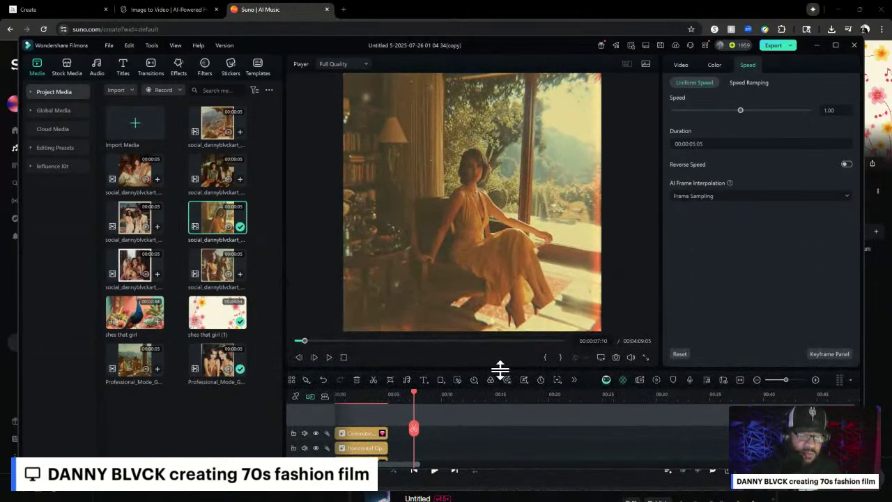
pyautogui.press('Home')
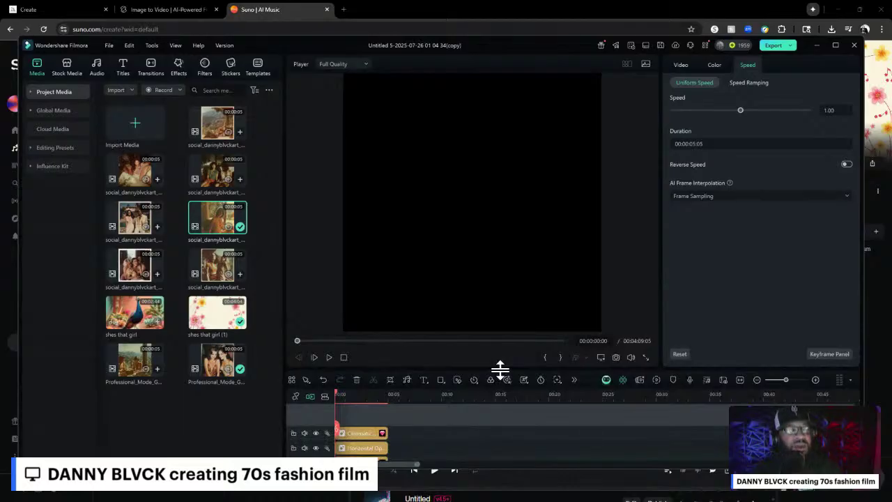
pyautogui.press('space')
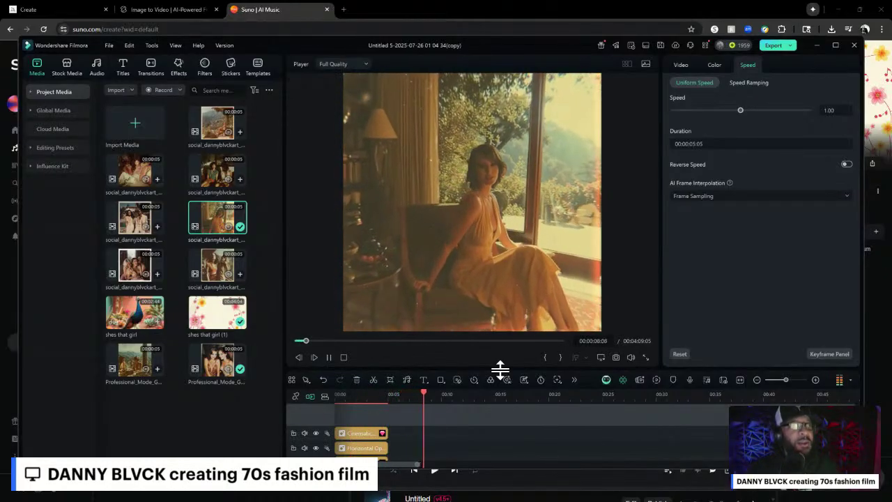
pyautogui.press('space')
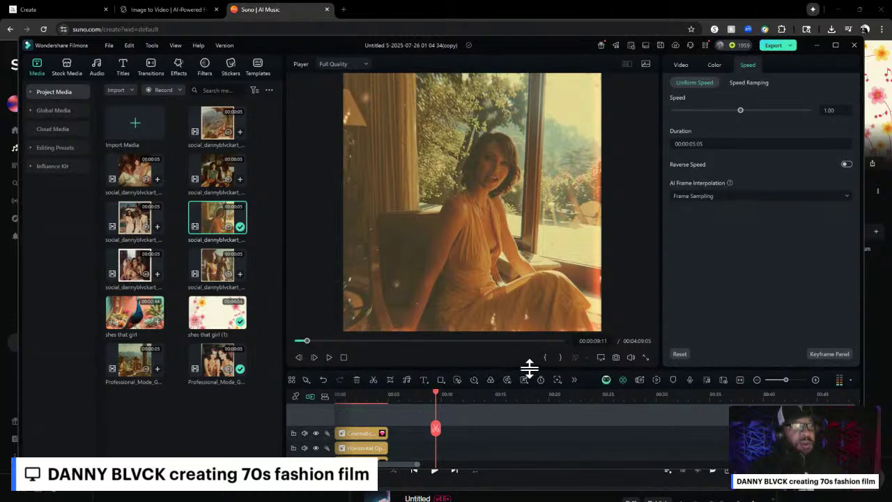
# Step: Replay the transition between the two clips from about 2 seconds, and return the playhead to that point
pyautogui.moveTo(435, 396); pyautogui.dragTo(359, 396)
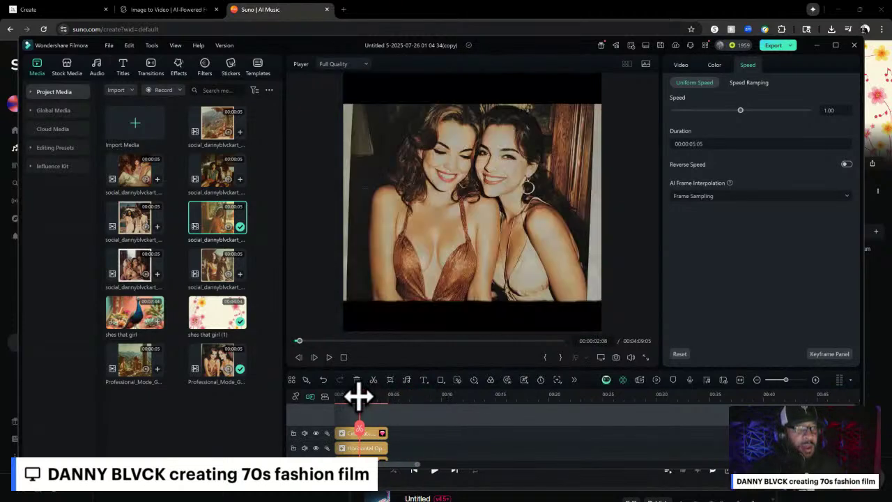
pyautogui.press('space')
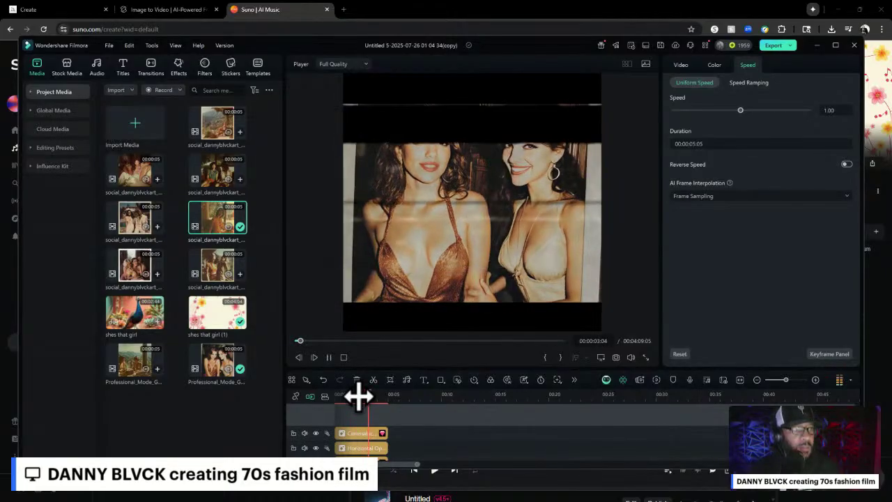
pyautogui.press('space')
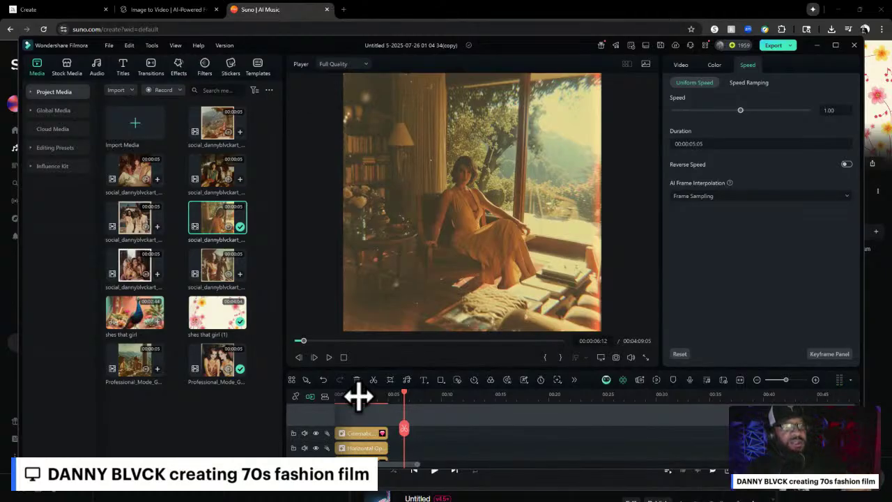
pyautogui.click(359, 395)
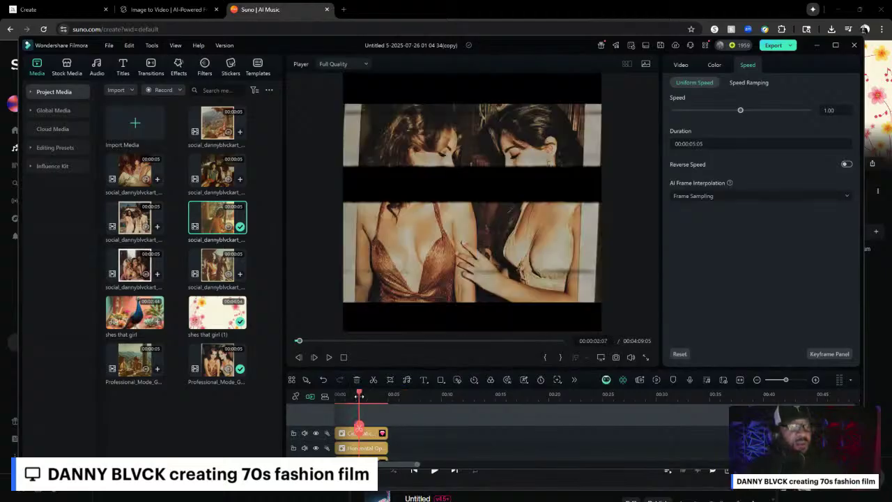
# Step: Play through the cut into the seated woman clip, stop at about 6 seconds, and shrink the preview area to reveal the timeline tracks
pyautogui.press('space')
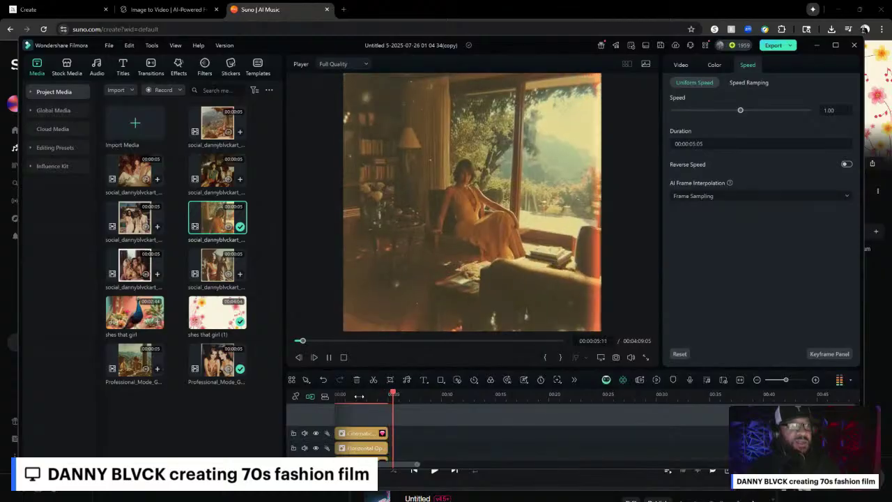
pyautogui.press('space')
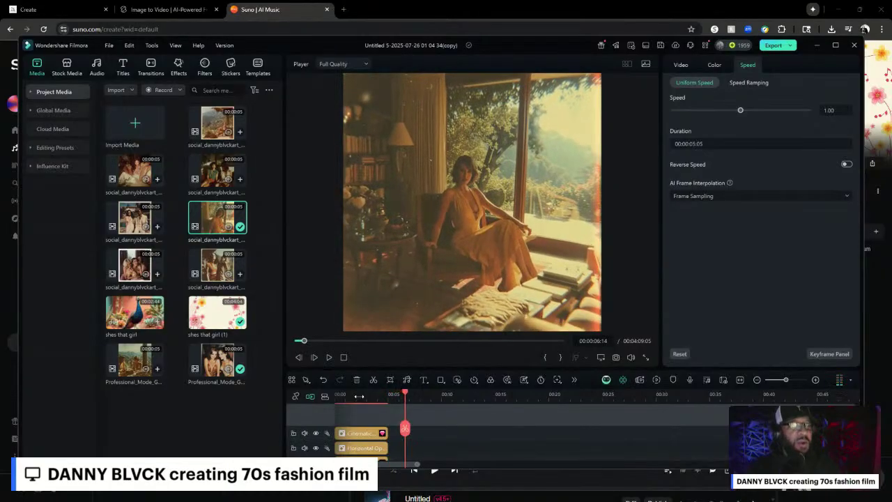
pyautogui.moveTo(458, 369); pyautogui.dragTo(446, 265)
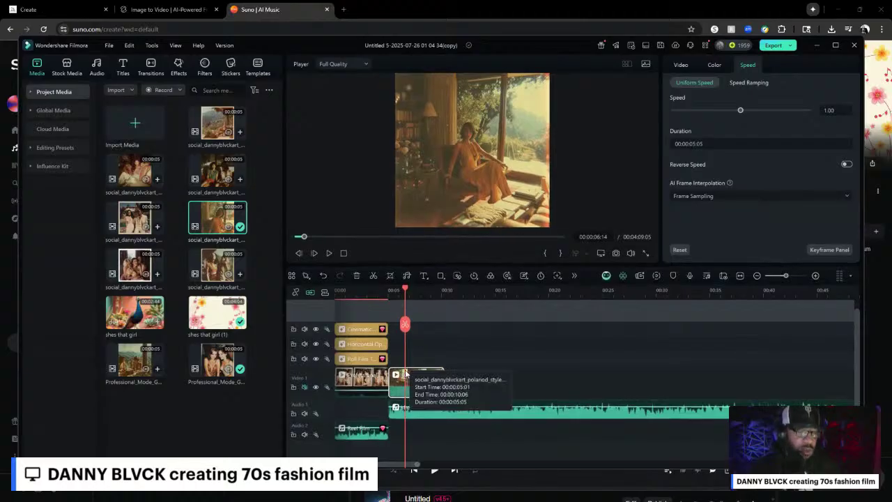
# Step: Trim the beginning of the seated woman clip to the frame at 00:00:06:12, closing the gap after the opening clip
pyautogui.press('Left')
pyautogui.press('Left')
pyautogui.press('Left')
pyautogui.press('Left')
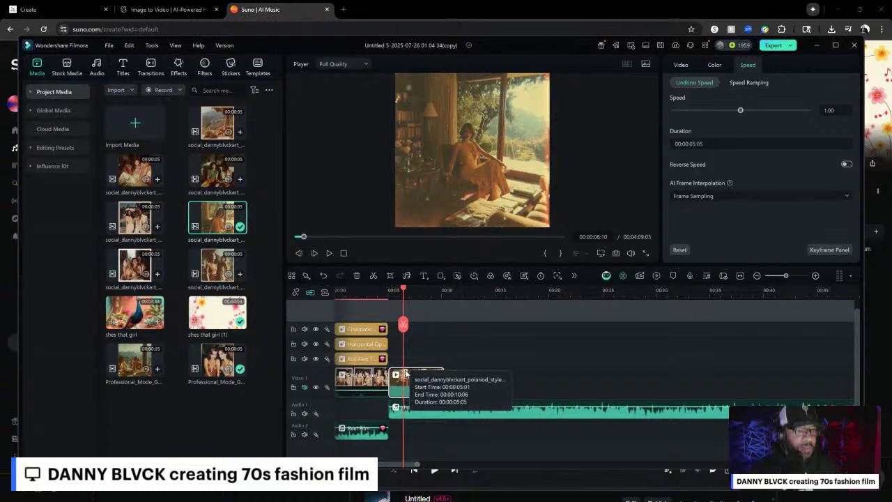
pyautogui.press('Right')
pyautogui.press('Right')
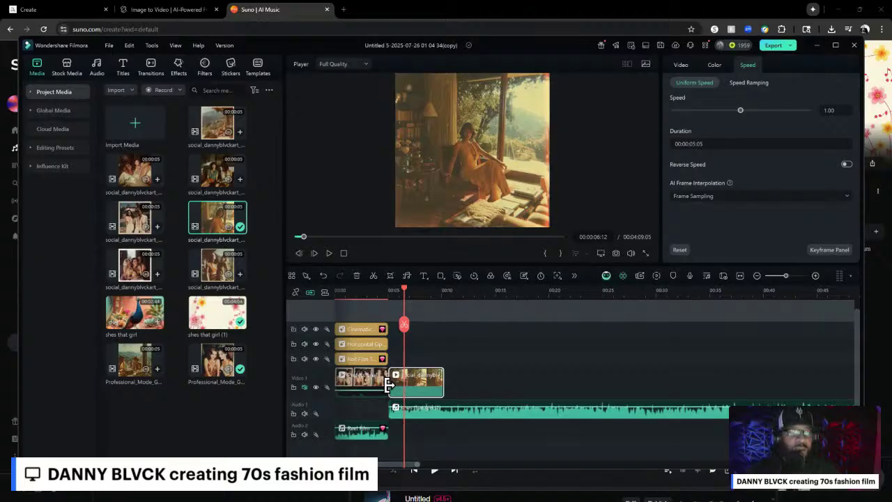
pyautogui.click(389, 383)
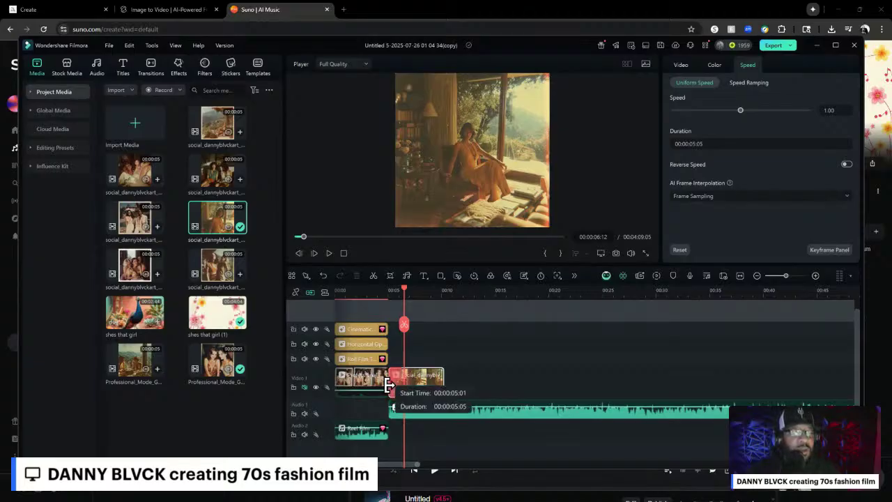
pyautogui.moveTo(388, 384); pyautogui.dragTo(404, 384)
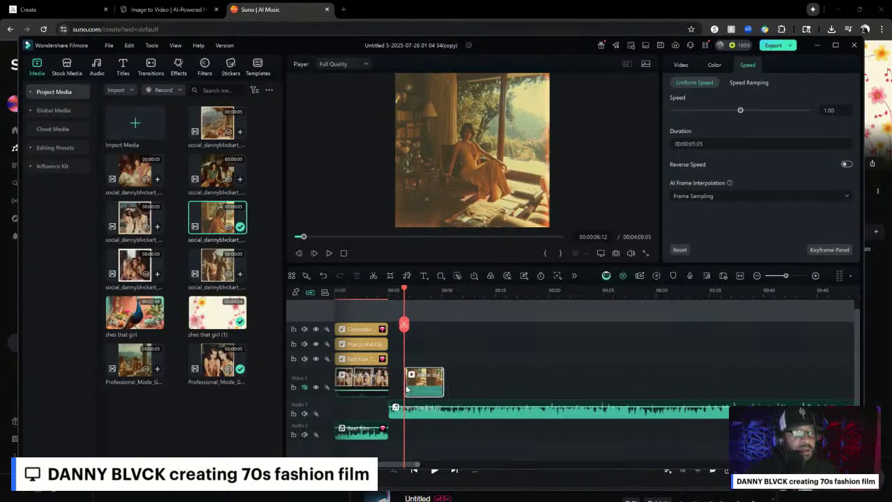
# Step: Replay the cut into the trimmed seated woman clip, starting from about 2 seconds
pyautogui.click(361, 293)
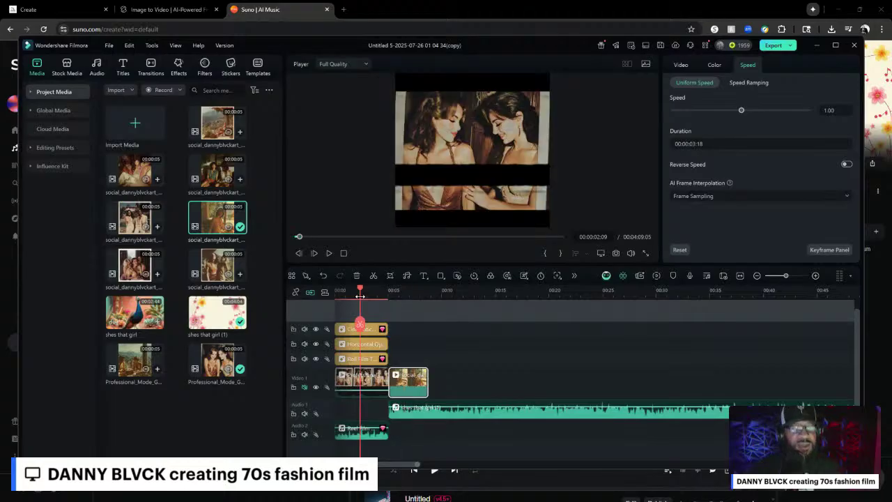
pyautogui.press('space')
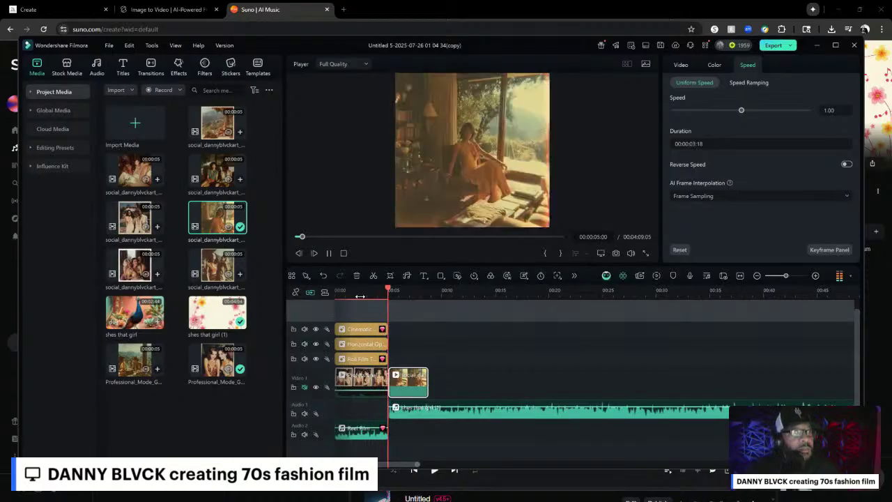
pyautogui.press('space')
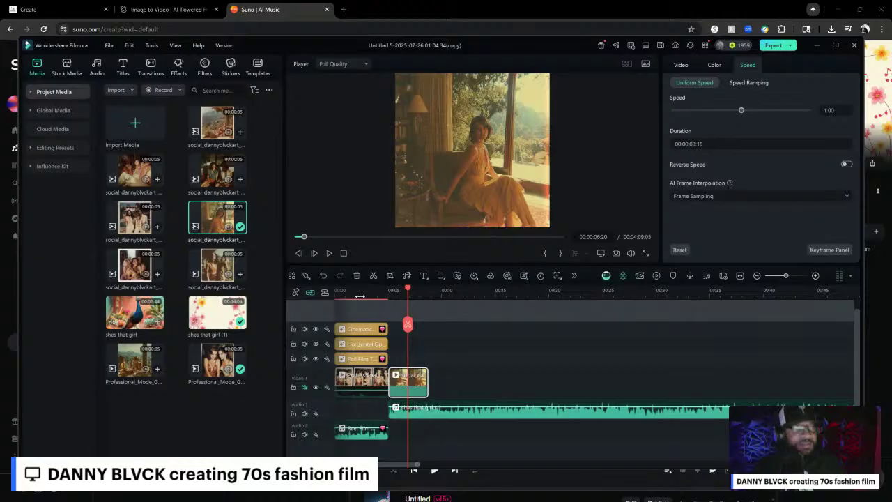
# Step: Replay the film repeatedly from the timeline start to review the opening and the cut, and return the playhead to the start
pyautogui.press('Home')
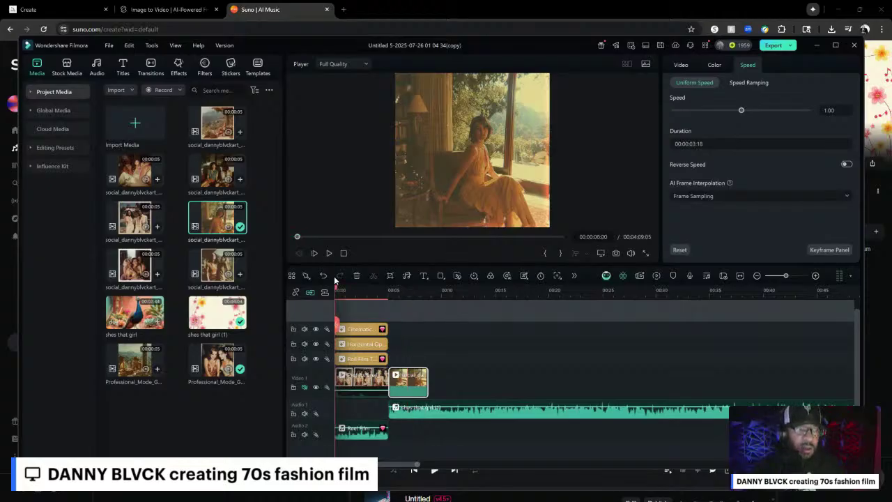
pyautogui.press('space')
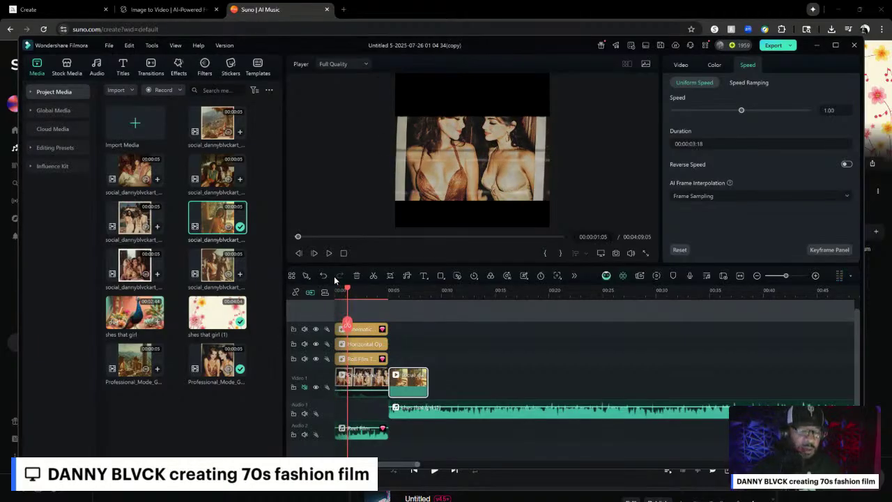
pyautogui.press('Home')
pyautogui.press('space')
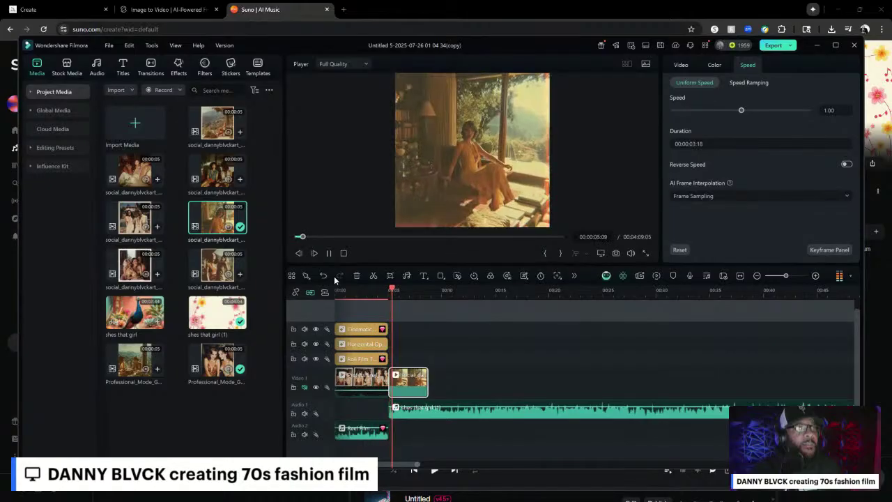
pyautogui.press('space')
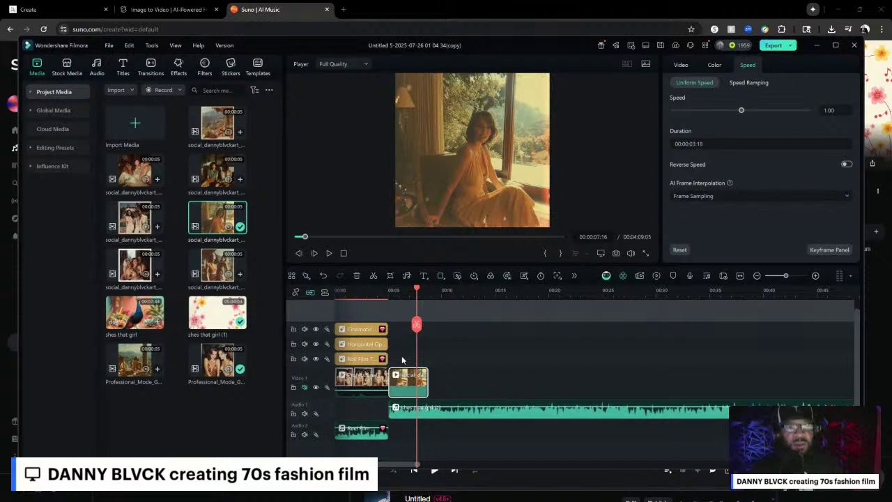
pyautogui.press('Home')
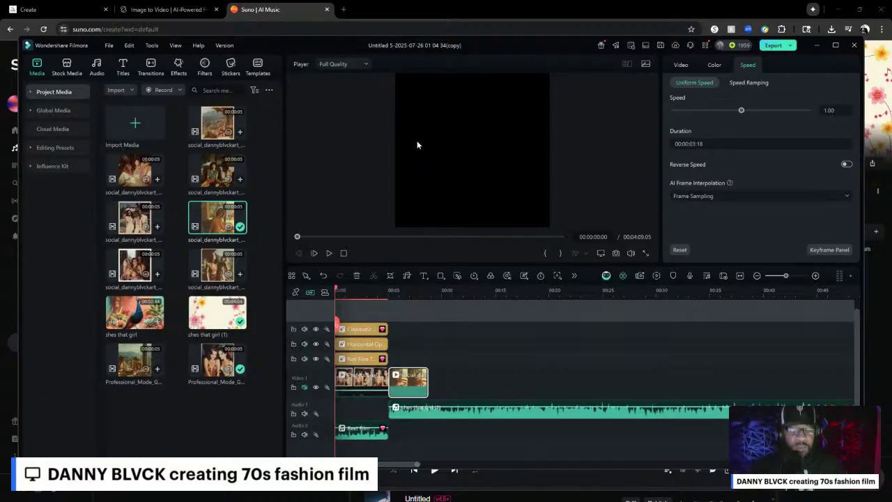
pyautogui.press('space')
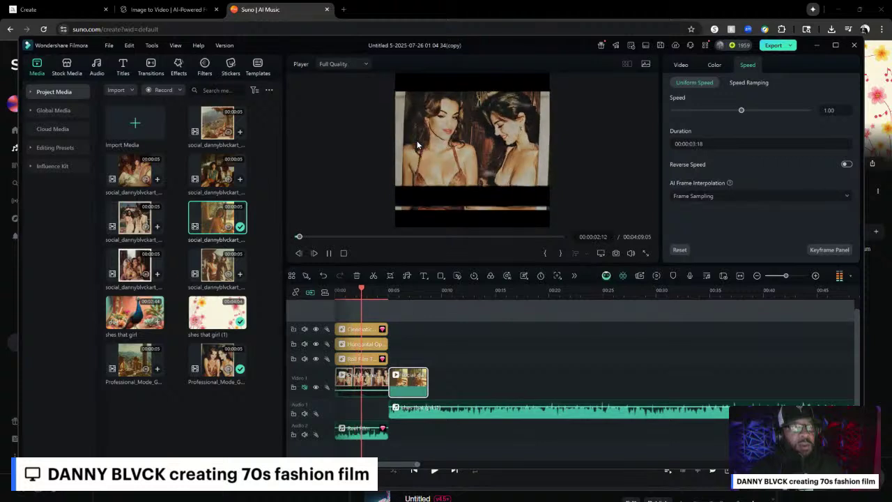
pyautogui.press('space')
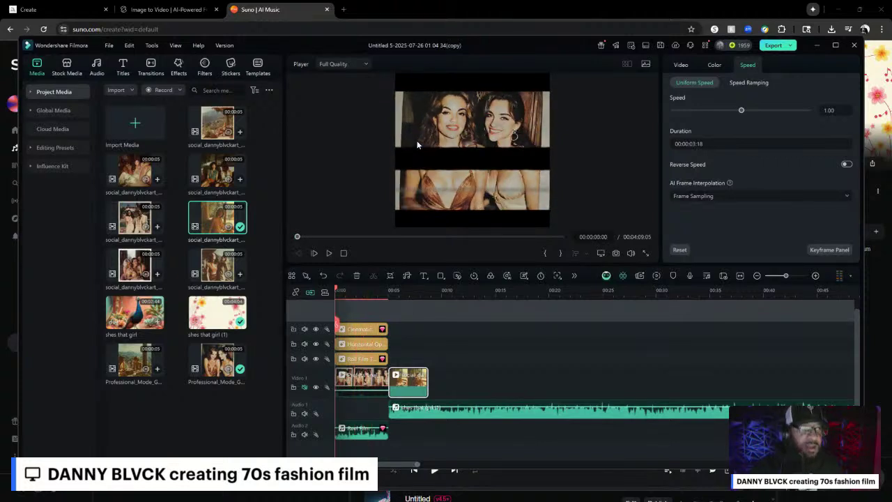
pyautogui.press('Home')
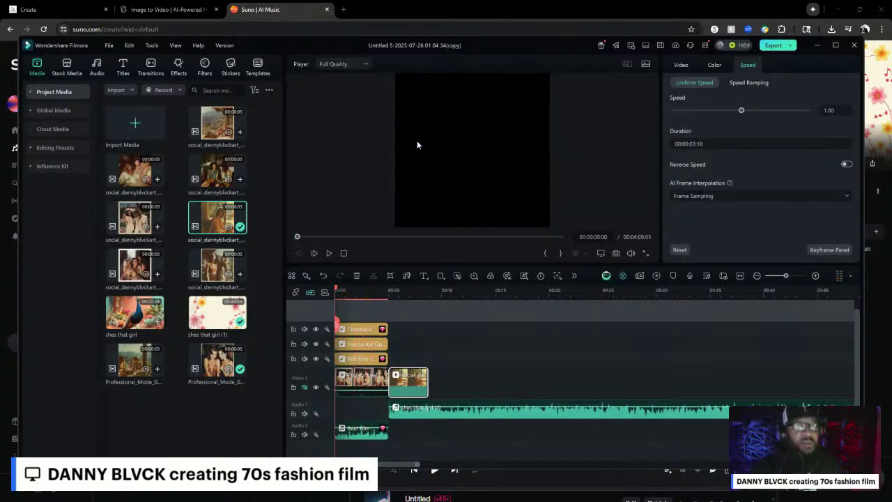
# Step: Add the Default Title at the timeline start and move it to a separate track above the effects
pyautogui.click(122, 68)
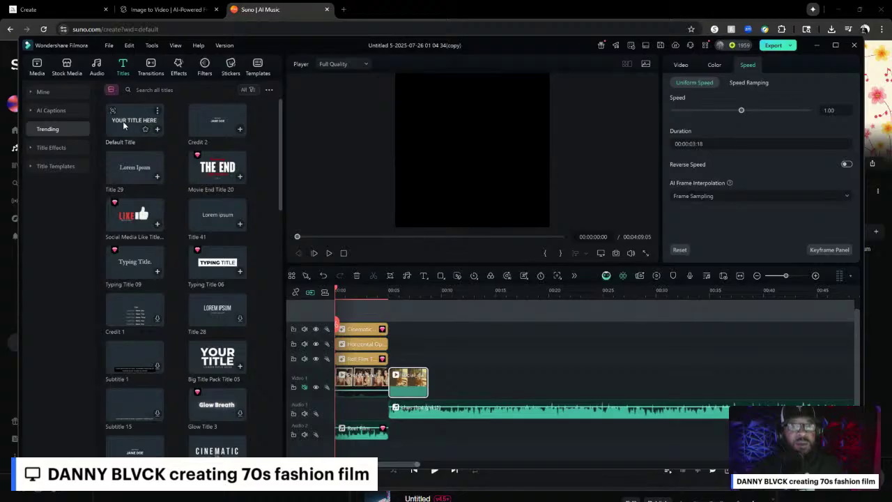
pyautogui.click(157, 129)
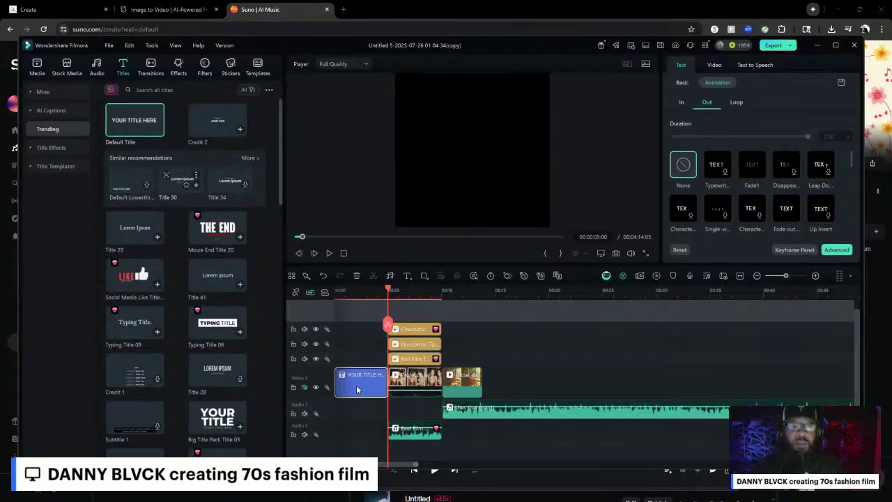
pyautogui.scroll(-1, 357, 389)
pyautogui.scroll(2, 356, 389)
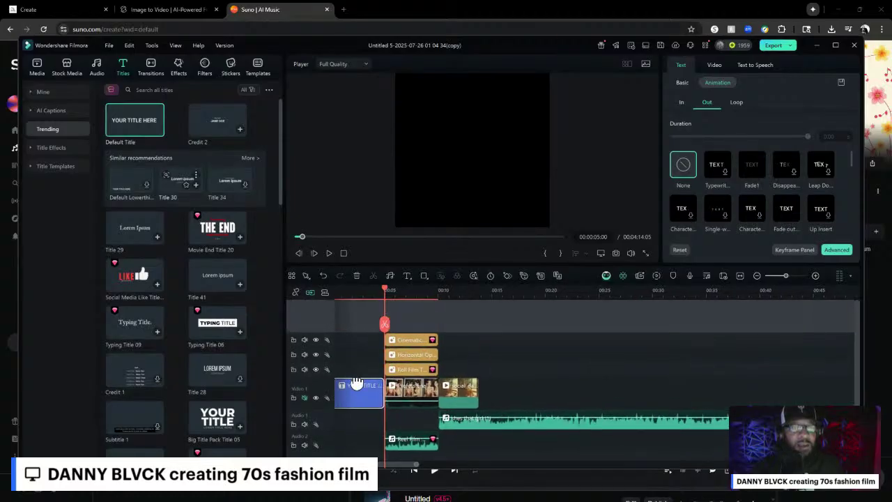
pyautogui.moveTo(358, 388); pyautogui.dragTo(356, 311)
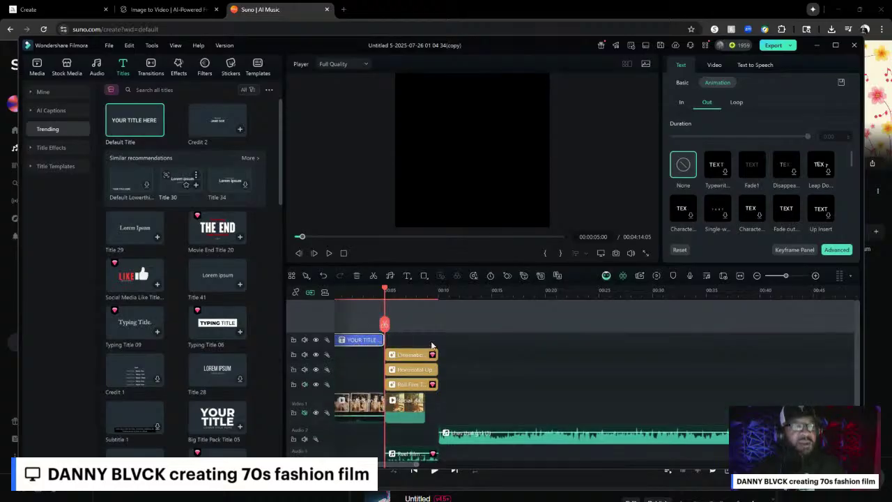
# Step: Move the Cinematic, Horizontal Open and Roll Film effect clips to the start of the timeline
pyautogui.moveTo(415, 355); pyautogui.dragTo(332, 370)
pyautogui.moveTo(409, 384); pyautogui.dragTo(408, 385)
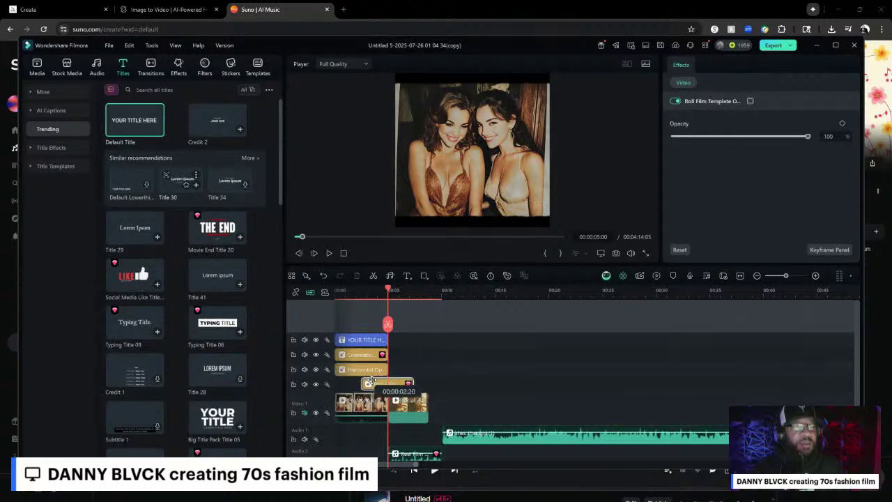
pyautogui.scroll(-2, 496, 323)
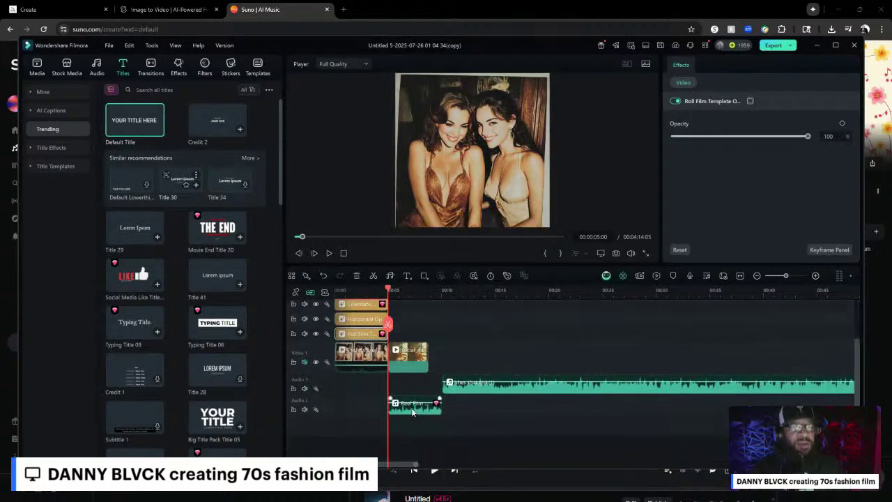
# Step: Move the Reel Film Projector sound to the timeline start and the "shes that girl (1)" song to 5 seconds
pyautogui.moveTo(412, 415); pyautogui.dragTo(357, 410)
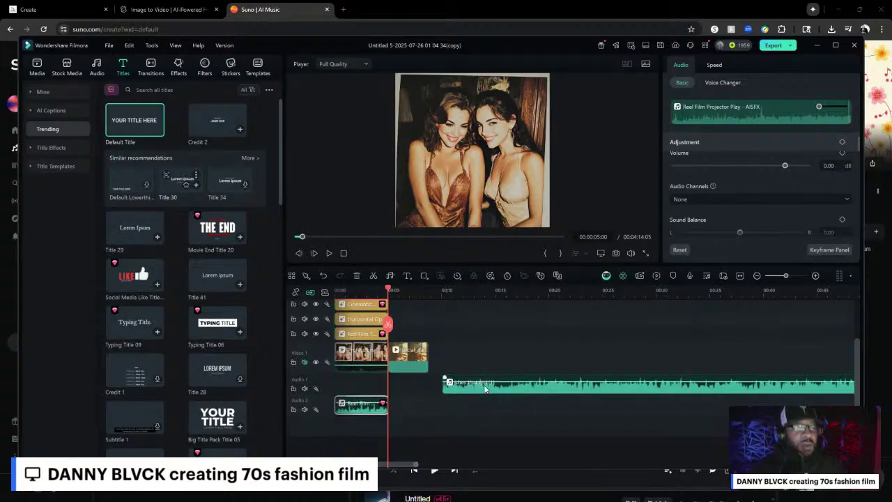
pyautogui.moveTo(485, 389); pyautogui.dragTo(434, 383)
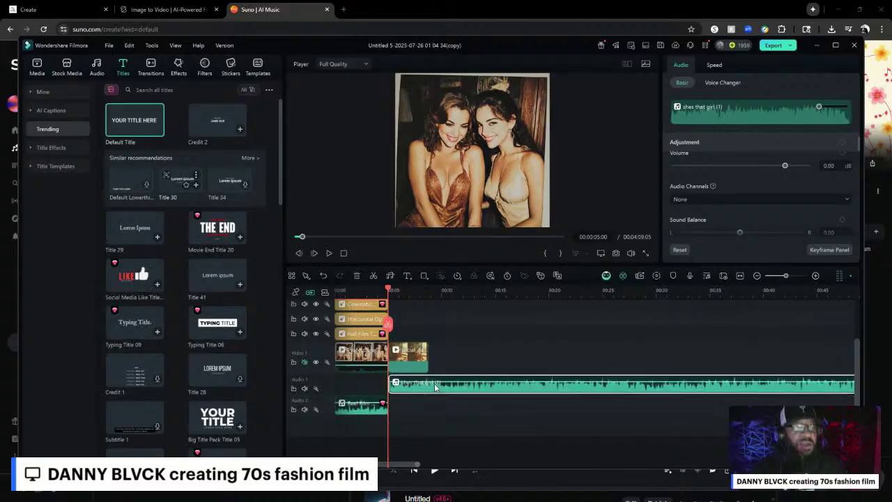
pyautogui.scroll(2, 435, 383)
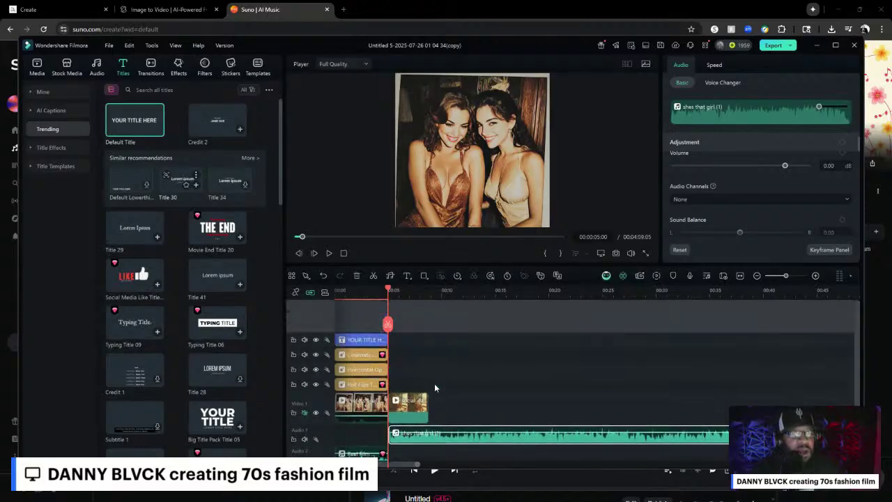
# Step: Show the title at 00:00:02:08 in the preview and replace its placeholder text with "blvck"
pyautogui.click(356, 345)
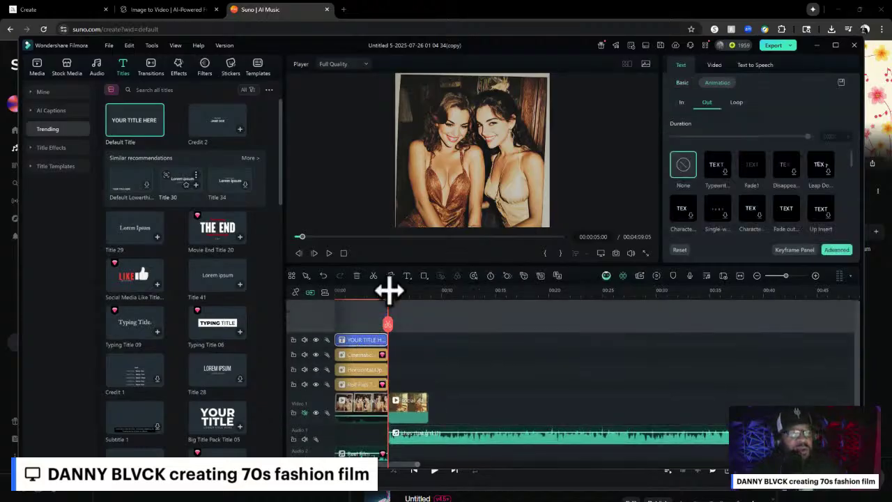
pyautogui.moveTo(388, 289); pyautogui.dragTo(360, 290)
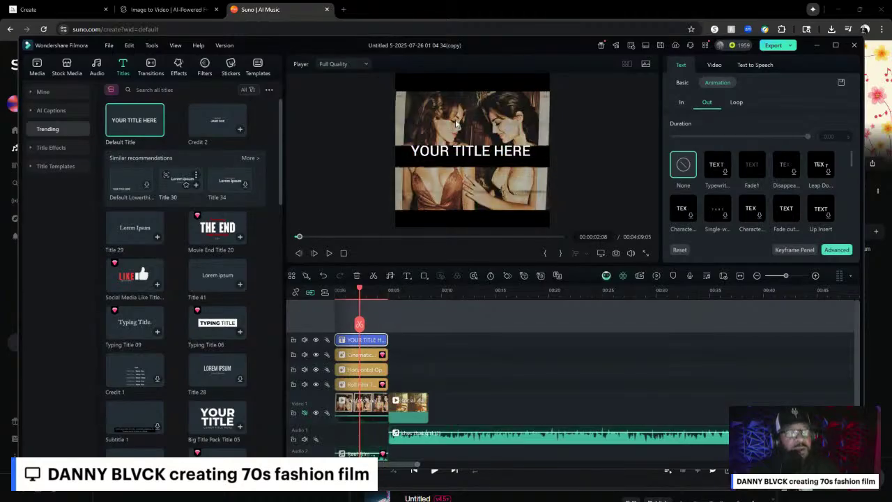
pyautogui.click(477, 152)
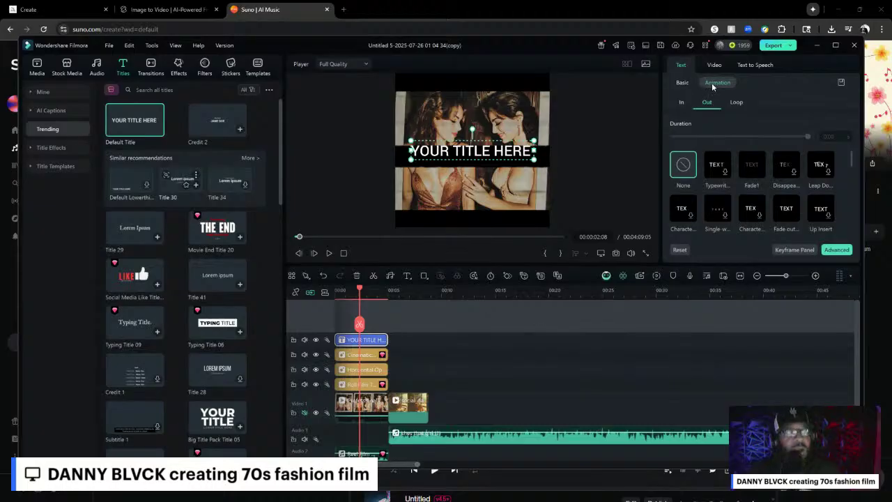
pyautogui.click(682, 83)
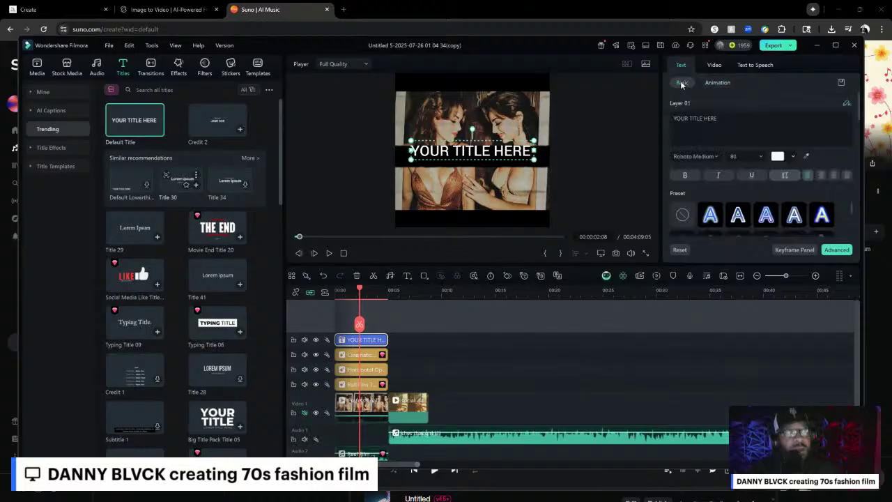
pyautogui.click(689, 119)
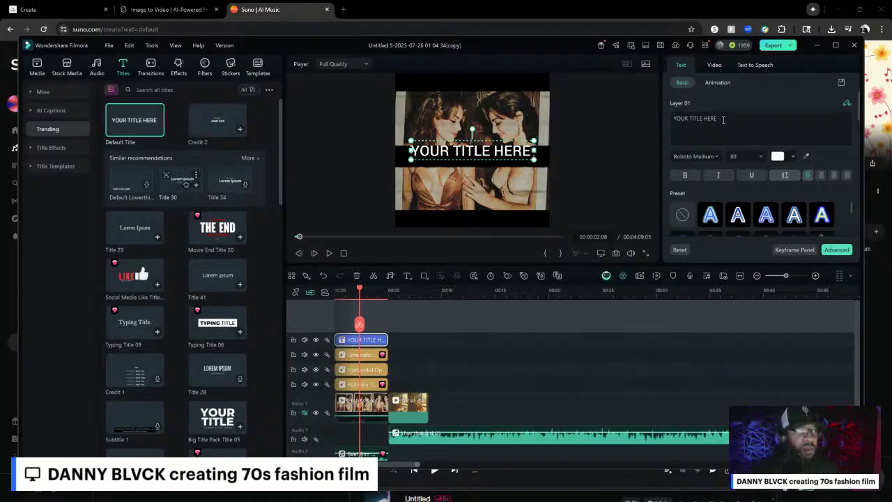
pyautogui.moveTo(724, 119); pyautogui.dragTo(661, 118)
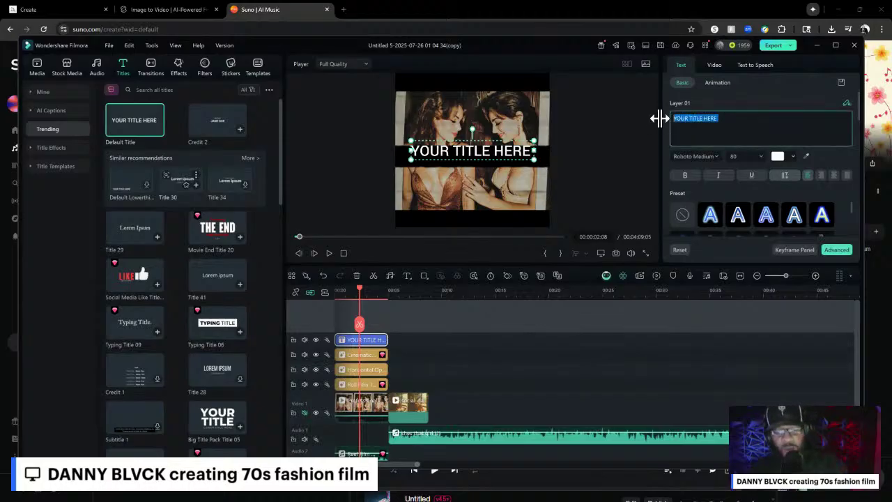
pyautogui.write('b')
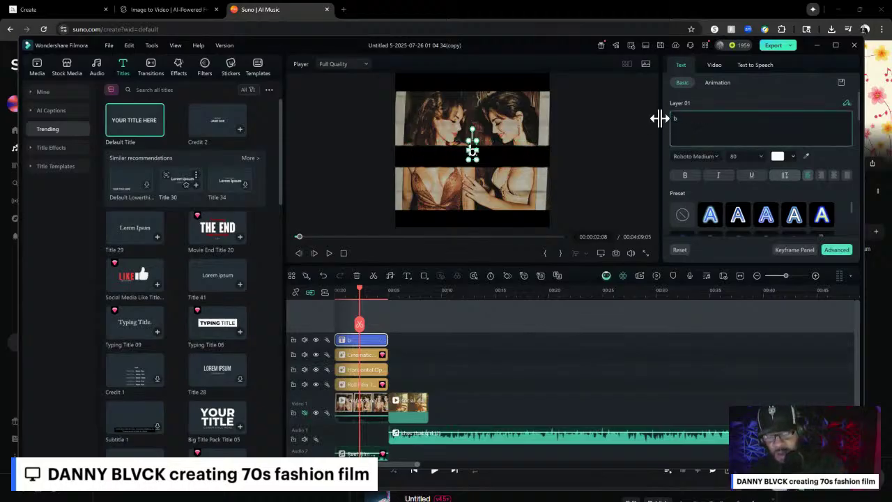
pyautogui.write('lvck')
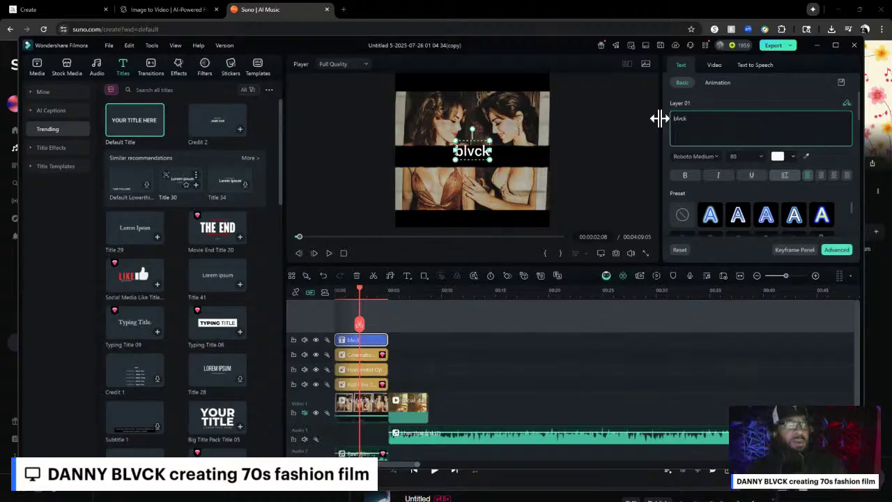
pyautogui.press('BackSpace')
pyautogui.press('BackSpace')
pyautogui.press('BackSpace')
pyautogui.press('BackSpace')
pyautogui.press('BackSpace')
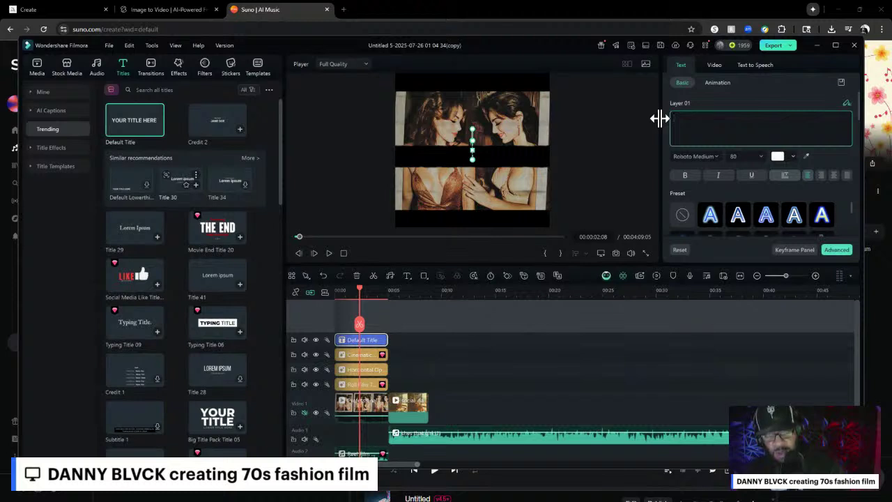
pyautogui.write('blvck')
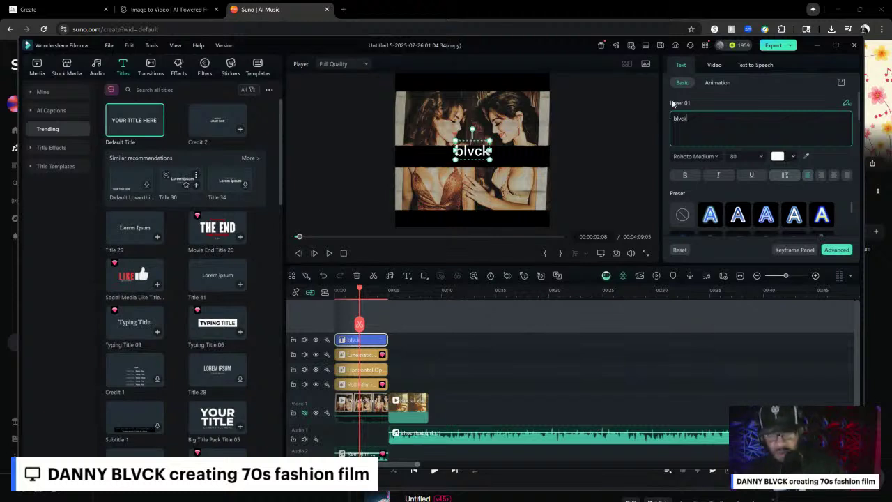
# Step: Replace the lowercase title text with "BLVCK" in capitals
pyautogui.press('BackSpace')
pyautogui.press('BackSpace')
pyautogui.press('BackSpace')
pyautogui.press('BackSpace')
pyautogui.press('BackSpace')
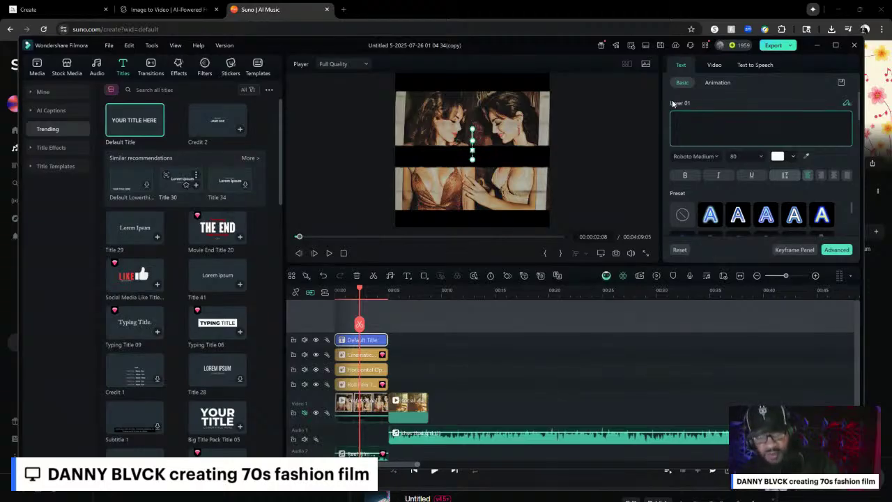
pyautogui.write('BLVCK')
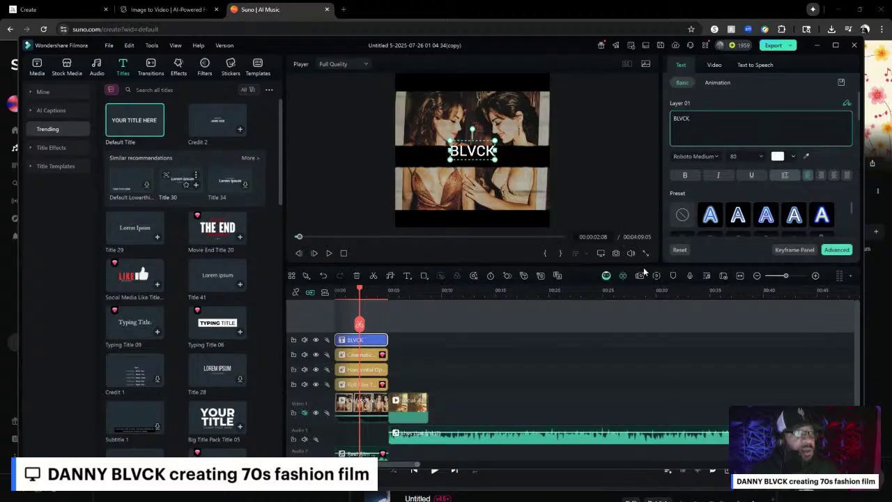
# Step: Enlarge the preview area and set the BLVCK title's font to Roboto Light
pyautogui.moveTo(644, 263); pyautogui.dragTo(648, 382)
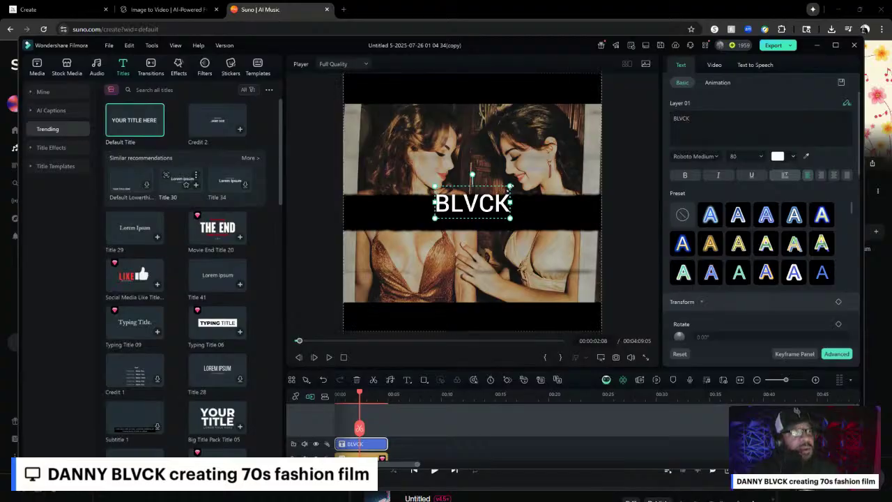
pyautogui.moveTo(510, 187)
pyautogui.mouseDown()
pyautogui.moveTo(558, 155)
pyautogui.moveTo(571, 160)
pyautogui.moveTo(523, 180)
pyautogui.moveTo(508, 199)
pyautogui.moveTo(511, 188)
pyautogui.mouseUp()
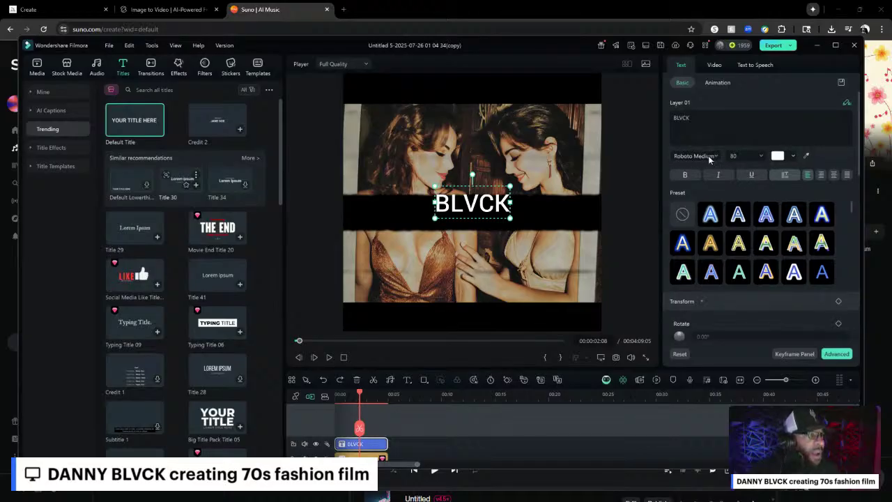
pyautogui.click(712, 155)
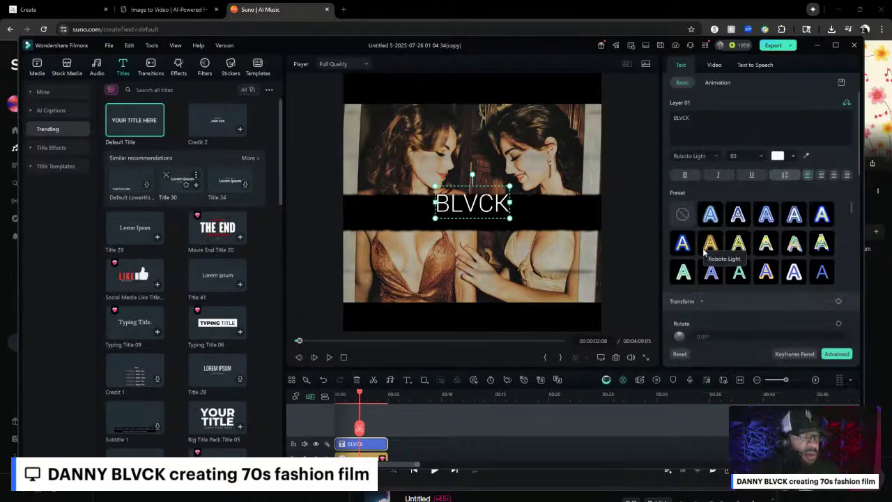
pyautogui.click(703, 251)
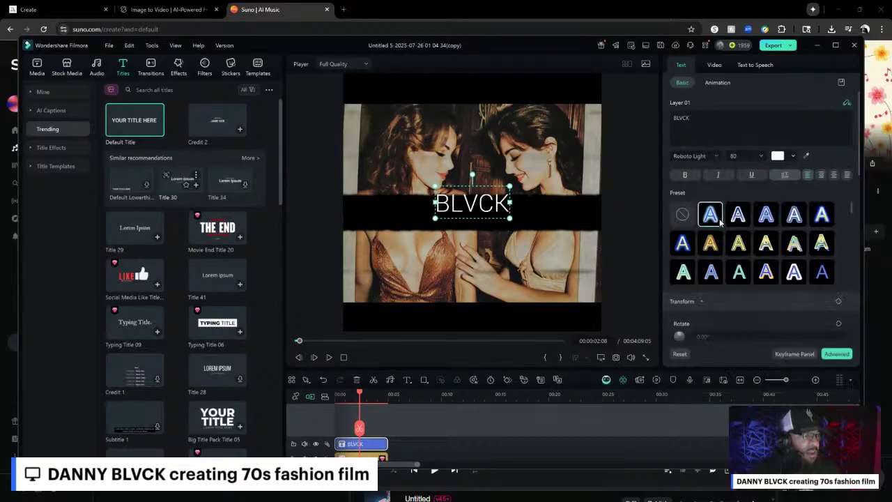
# Step: Scale the BLVCK title up to about 60 in its transform settings
pyautogui.scroll(-3, 739, 244)
pyautogui.scroll(-5, 759, 327)
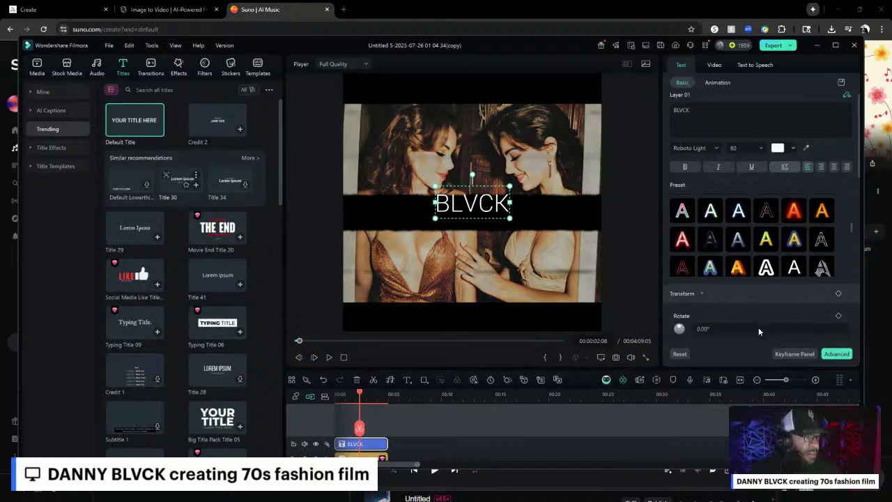
pyautogui.scroll(1, 759, 327)
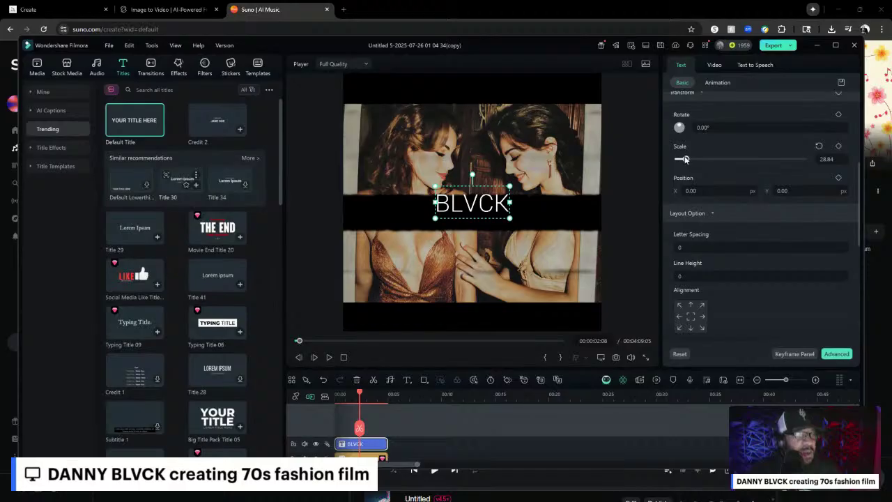
pyautogui.moveTo(685, 159); pyautogui.dragTo(694, 159)
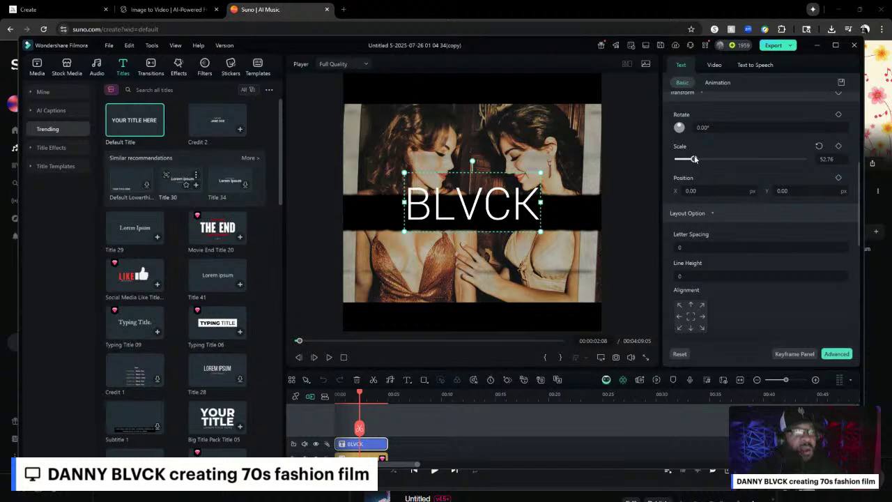
pyautogui.moveTo(694, 159); pyautogui.dragTo(698, 159)
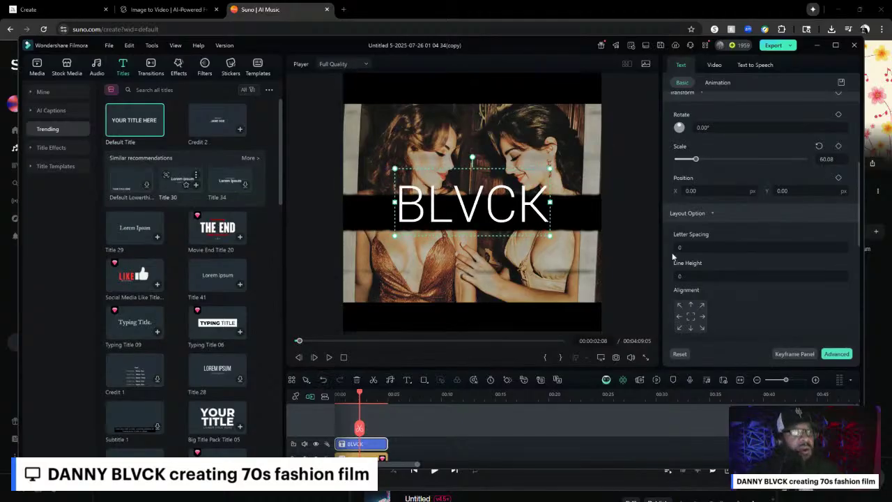
# Step: Set the BLVCK title's letter spacing to 20 in the layout options
pyautogui.click(712, 212)
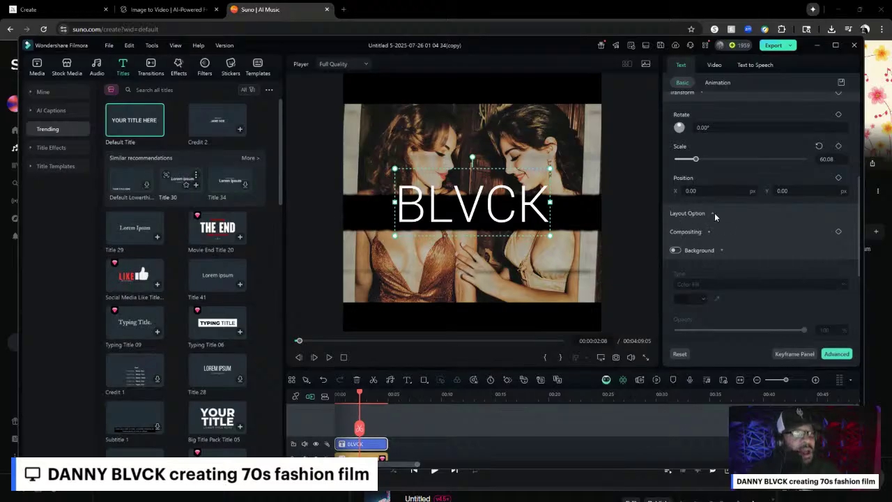
pyautogui.click(715, 213)
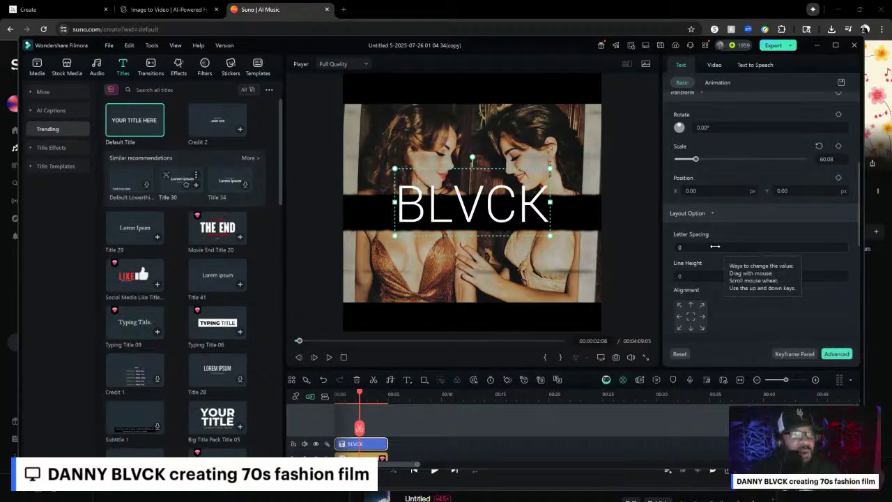
pyautogui.moveTo(714, 246); pyautogui.dragTo(756, 247)
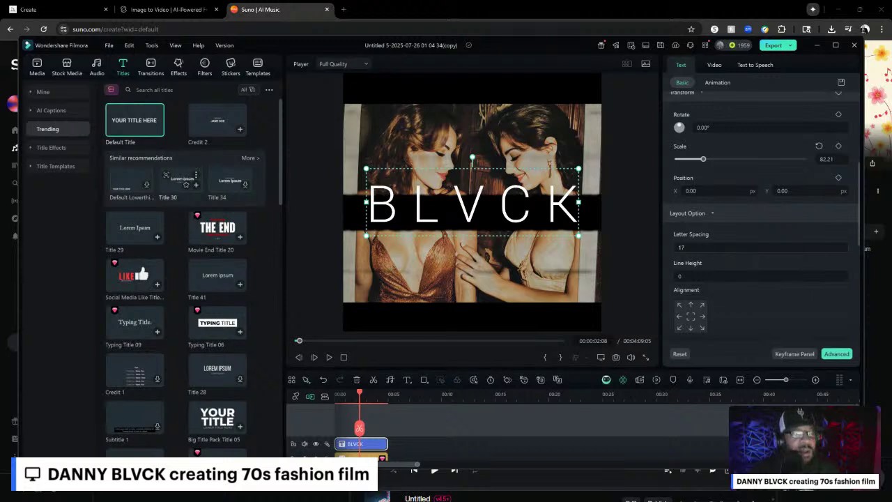
pyautogui.press('Up')
pyautogui.press('Up')
pyautogui.press('Up')
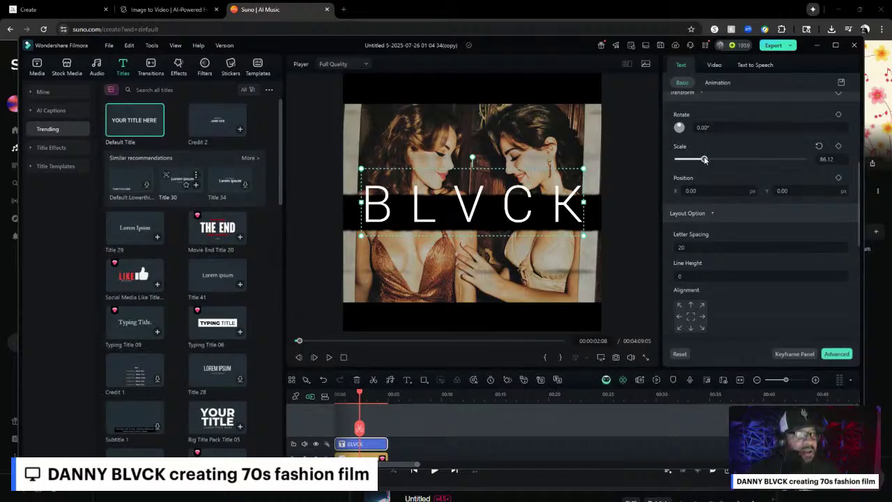
# Step: Set the widely spaced title's scale to about 60 and raise it to about Y 62 px, keeping it horizontally centred
pyautogui.moveTo(705, 159); pyautogui.dragTo(697, 160)
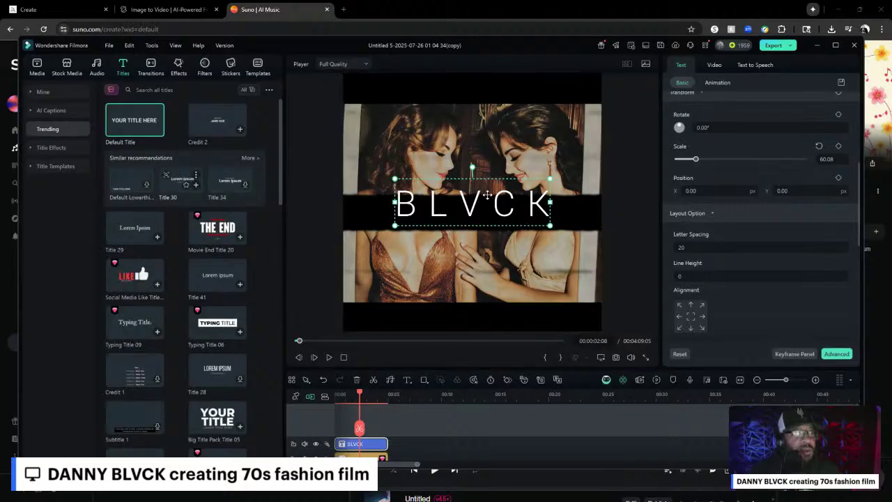
pyautogui.moveTo(487, 196); pyautogui.dragTo(489, 197)
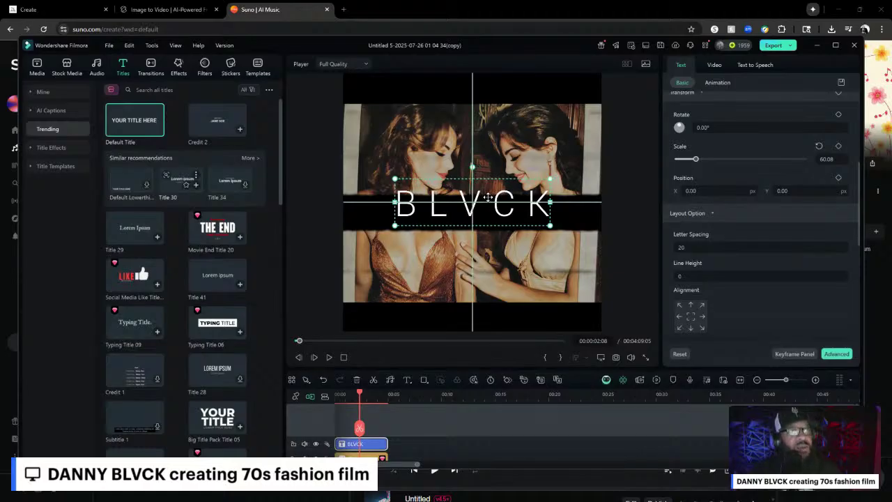
pyautogui.moveTo(489, 197); pyautogui.dragTo(488, 184)
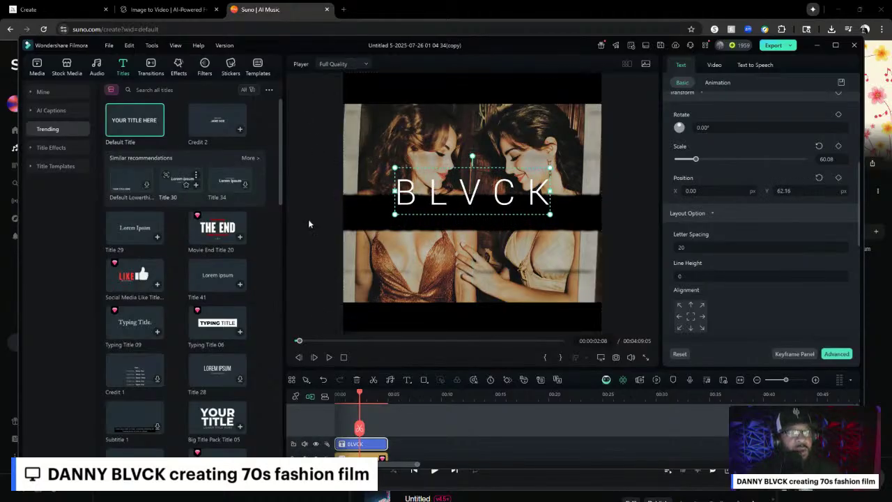
# Step: Return the playhead to the start, enlarge the timeline area and shift the BLVCK title clip slightly past the timeline start
pyautogui.moveTo(354, 396); pyautogui.dragTo(312, 396)
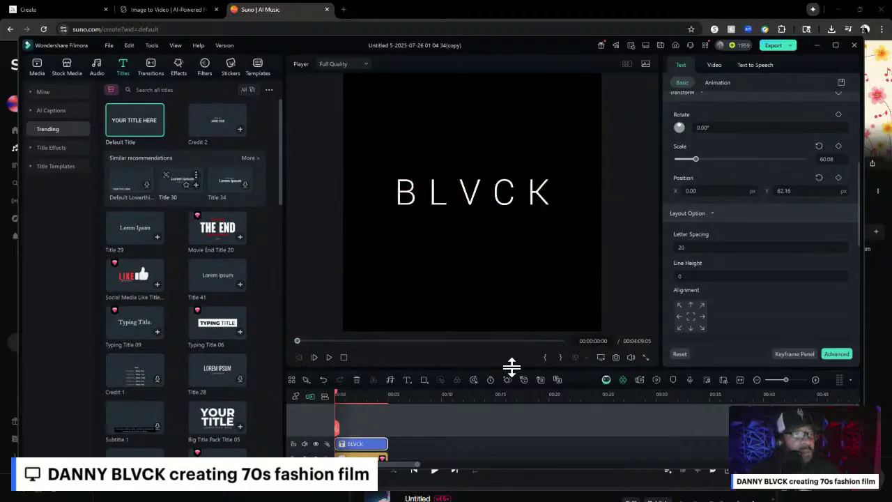
pyautogui.moveTo(512, 368); pyautogui.dragTo(511, 235)
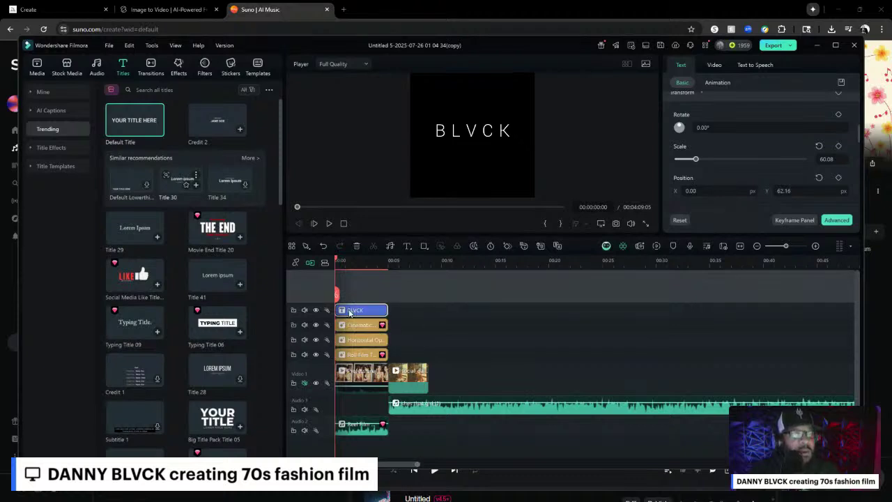
pyautogui.moveTo(350, 313); pyautogui.dragTo(367, 315)
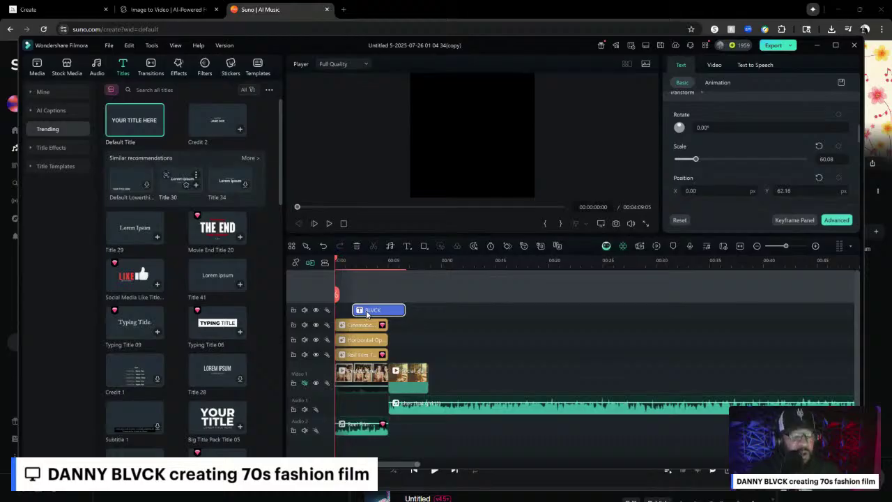
# Step: Play the opening to find the title cue and move the BLVCK title clip to start at 00:00:01:10
pyautogui.press('space')
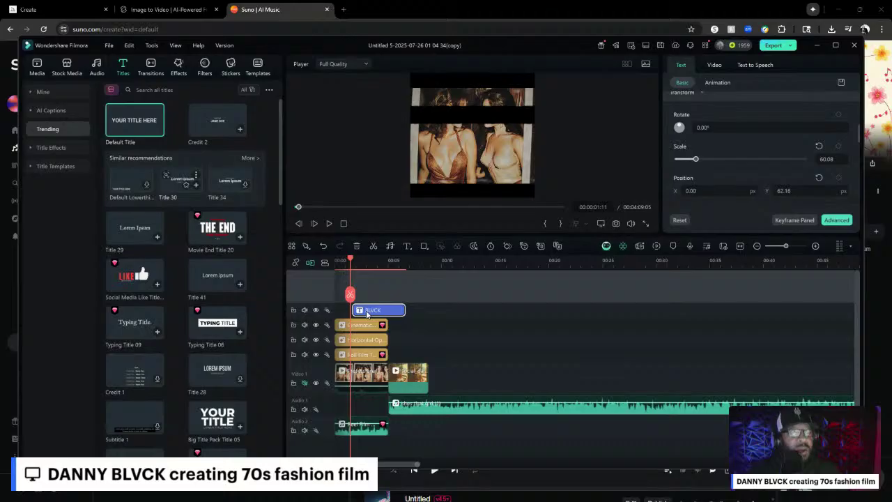
pyautogui.press('Home')
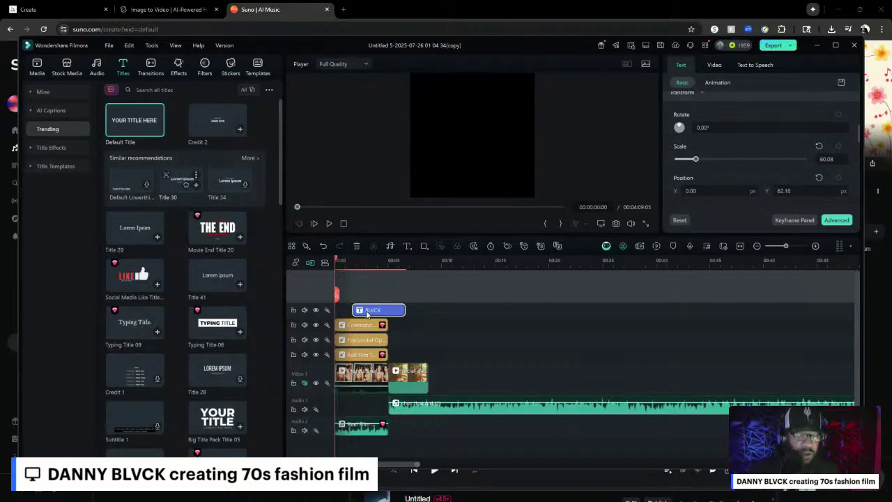
pyautogui.press('space')
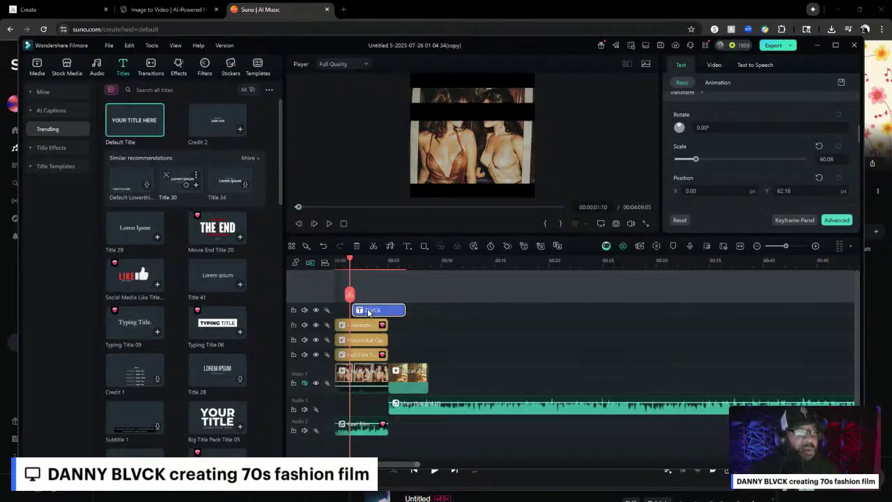
pyautogui.moveTo(376, 310)
pyautogui.mouseDown()
pyautogui.moveTo(429, 311)
pyautogui.moveTo(369, 286)
pyautogui.moveTo(387, 282)
pyautogui.moveTo(377, 308)
pyautogui.mouseUp()
pyautogui.moveTo(374, 307); pyautogui.dragTo(366, 311)
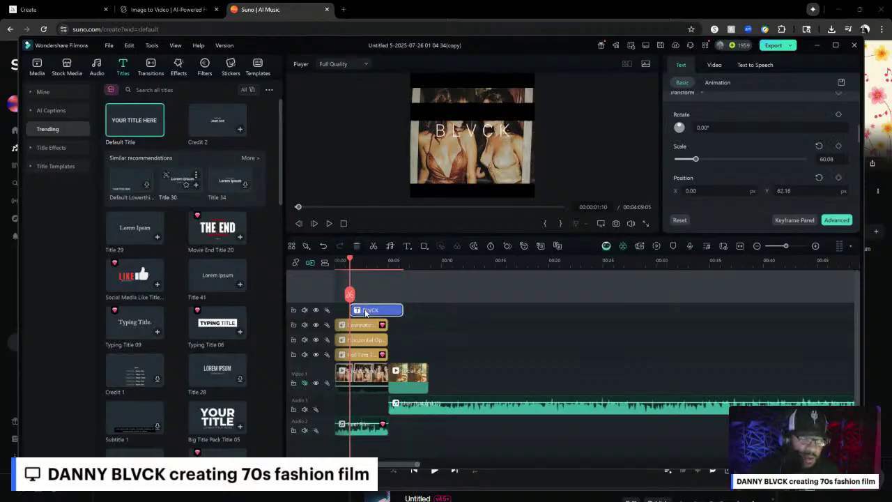
# Step: Replay the opening and move the BLVCK title clip slightly earlier so it starts at 00:00:01:03
pyautogui.press('Home')
pyautogui.press('space')
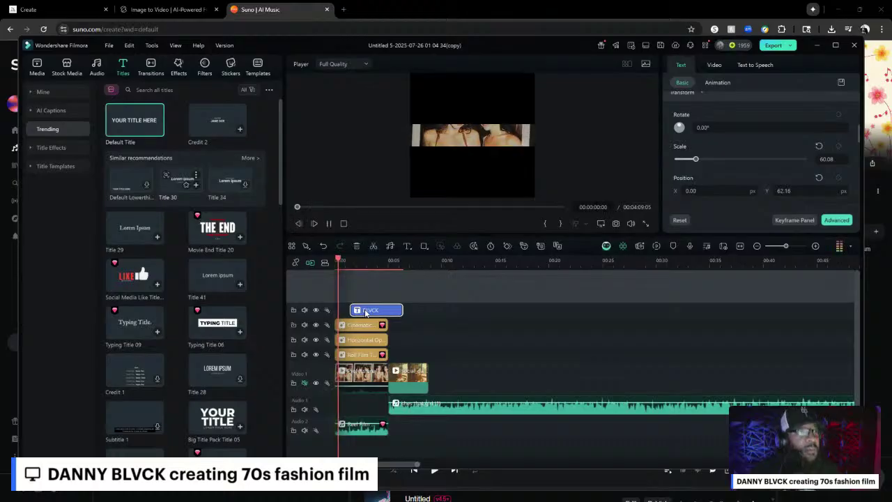
pyautogui.press('space')
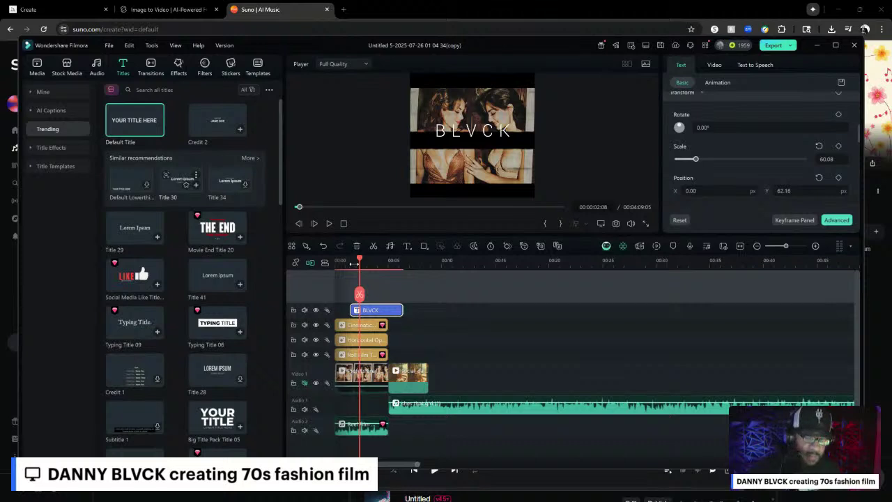
pyautogui.press('Home')
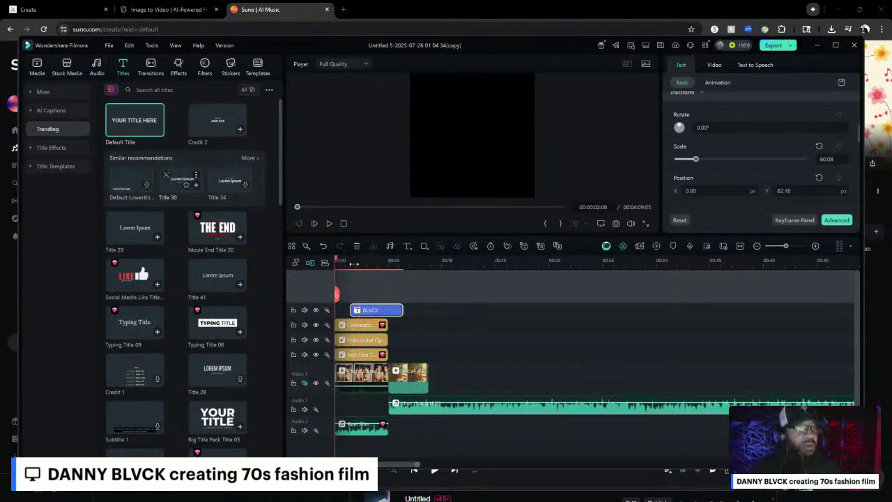
pyautogui.press('space')
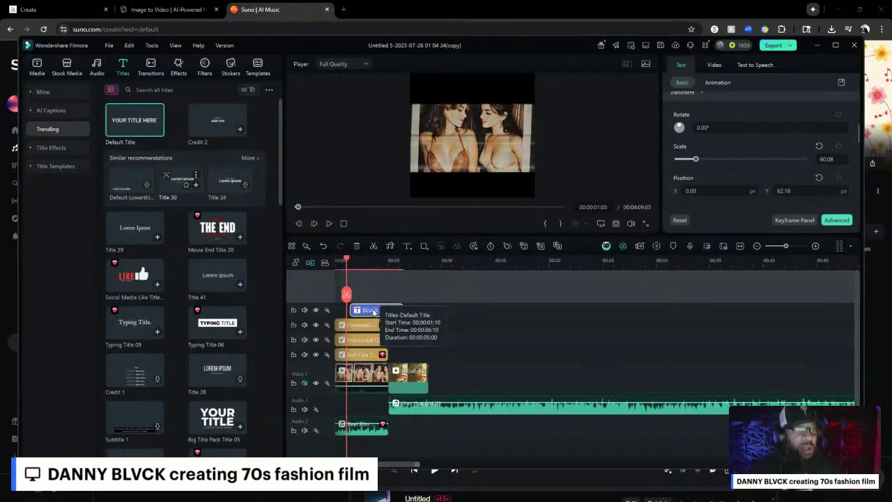
pyautogui.moveTo(369, 313); pyautogui.dragTo(368, 313)
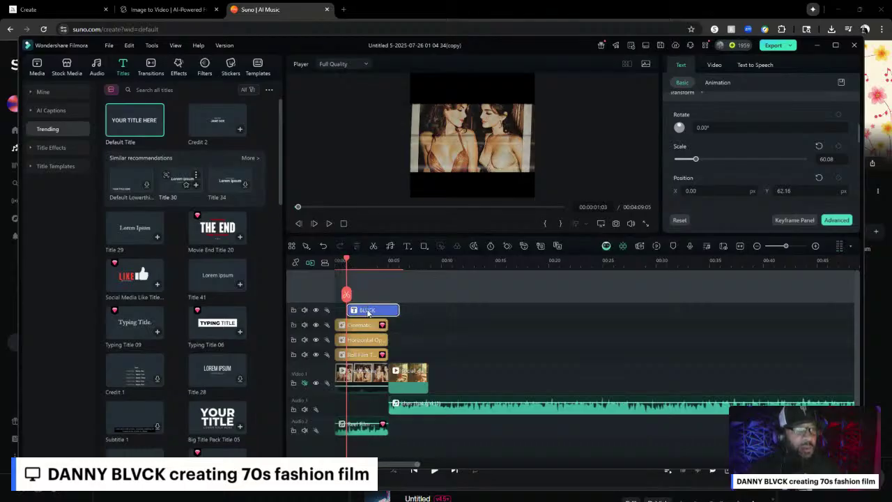
# Step: Preview the title's timing from the start and shorten the BLVCK clip to end with the effect clips
pyautogui.press('Home')
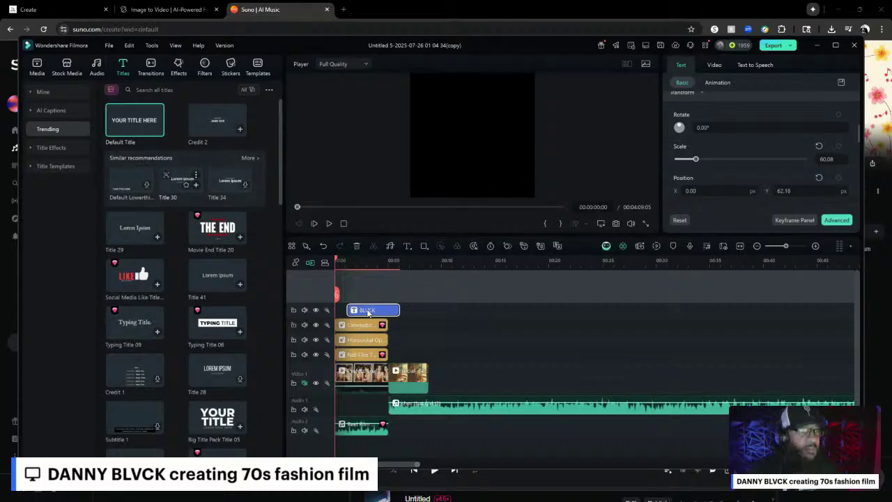
pyautogui.press('space')
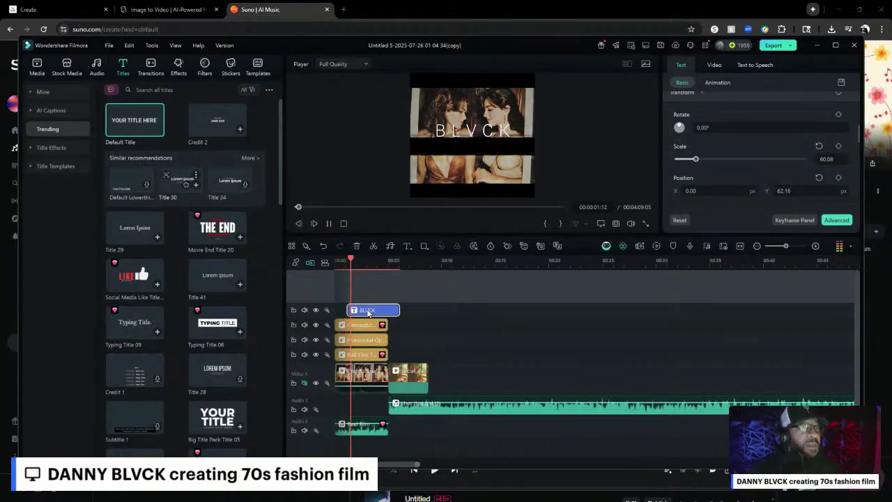
pyautogui.press('space')
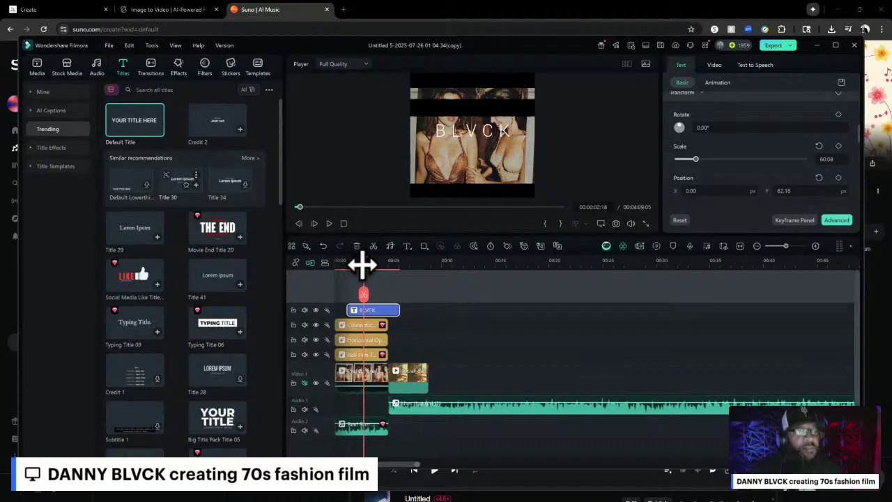
pyautogui.moveTo(370, 267); pyautogui.dragTo(395, 272)
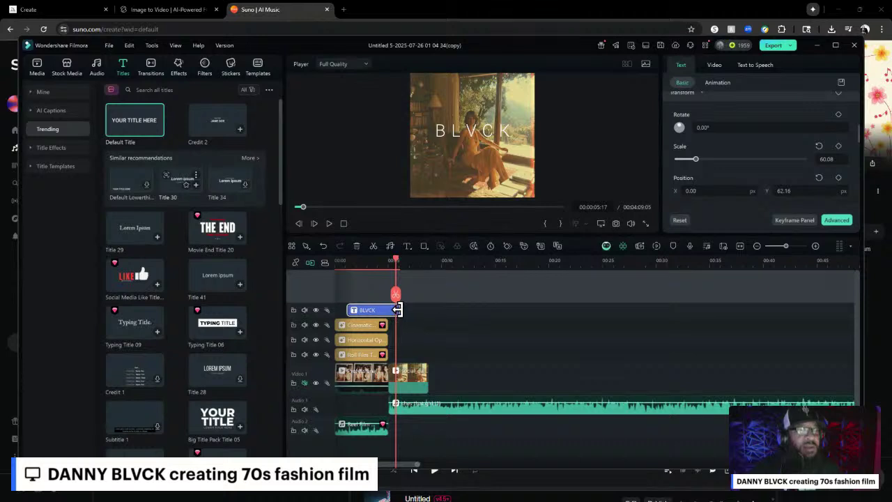
pyautogui.moveTo(399, 309); pyautogui.dragTo(386, 311)
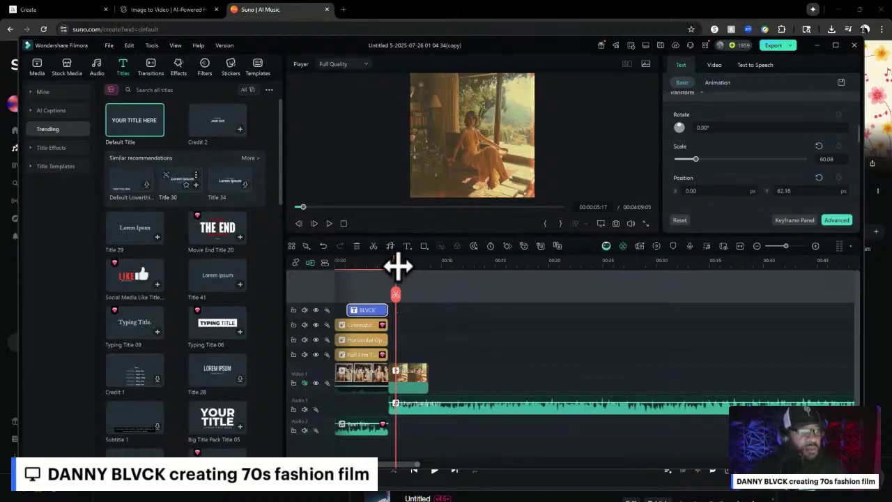
# Step: Extend the ends of the BLVCK title and the three effect clips flush with the end of the first video clip
pyautogui.moveTo(393, 265); pyautogui.dragTo(533, 295)
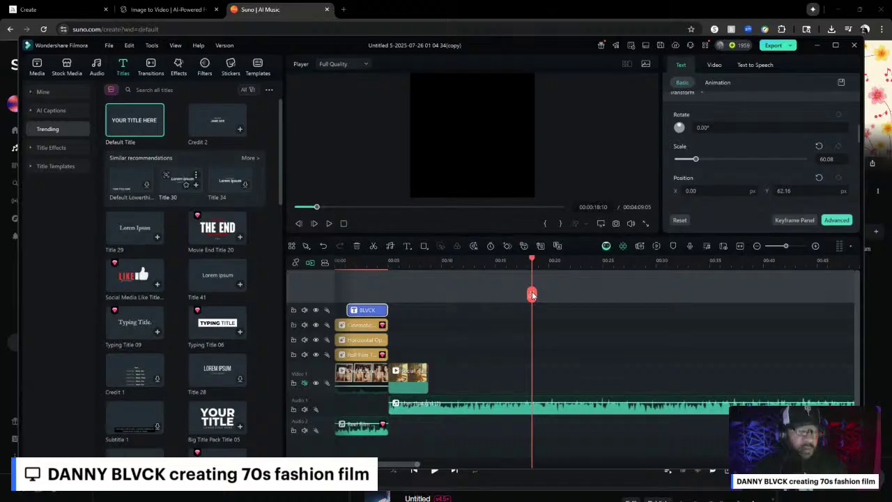
pyautogui.scroll(3, 533, 295)
pyautogui.scroll(1, 533, 291)
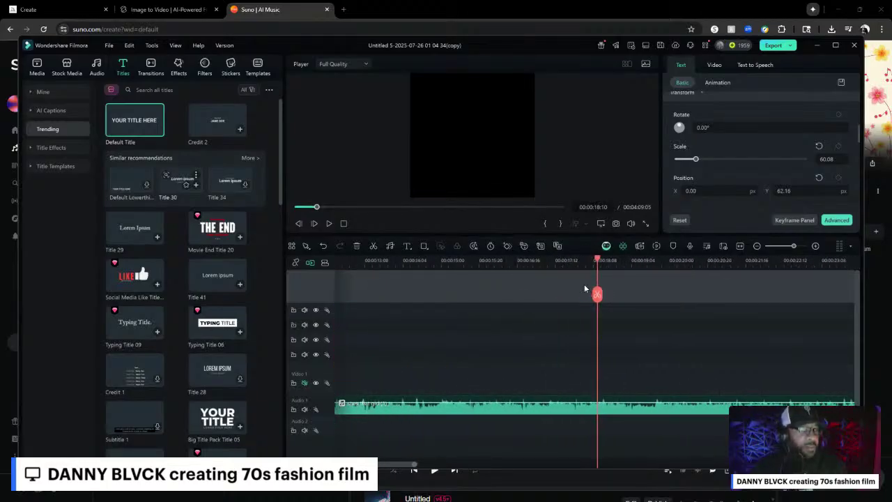
pyautogui.hscroll(-10, 529, 320)
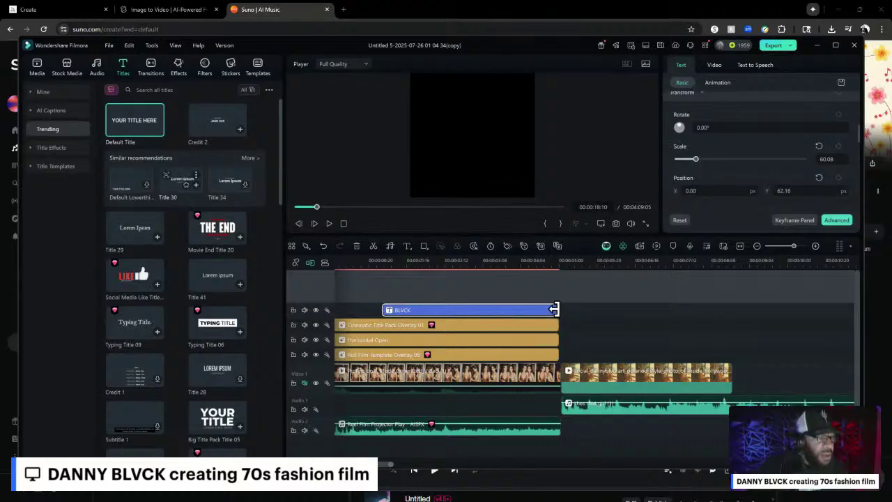
pyautogui.moveTo(555, 310); pyautogui.dragTo(556, 341)
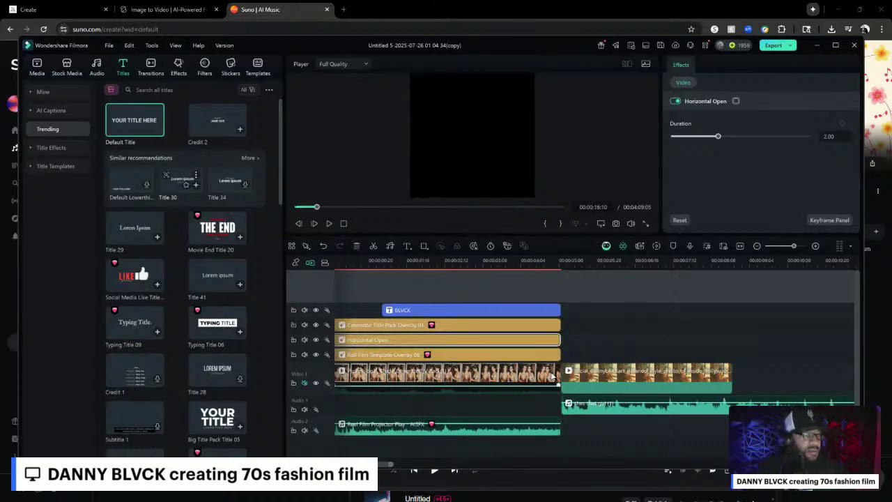
# Step: Play the opening from the start into the second video clip to check the title and effect timing
pyautogui.hscroll(5, 541, 376)
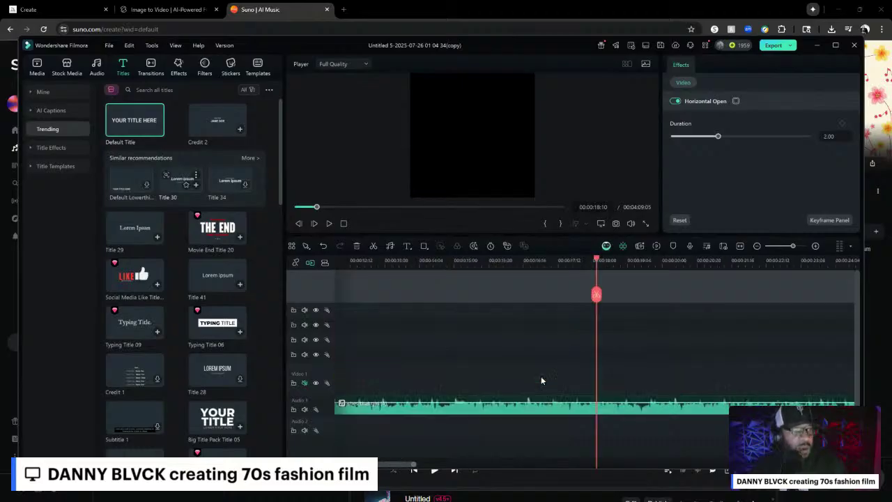
pyautogui.scroll(-1, 541, 380)
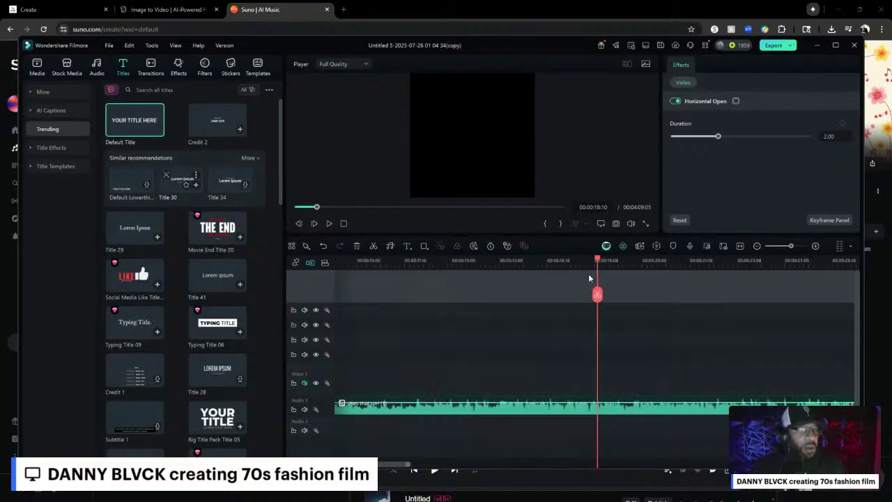
pyautogui.press('Home')
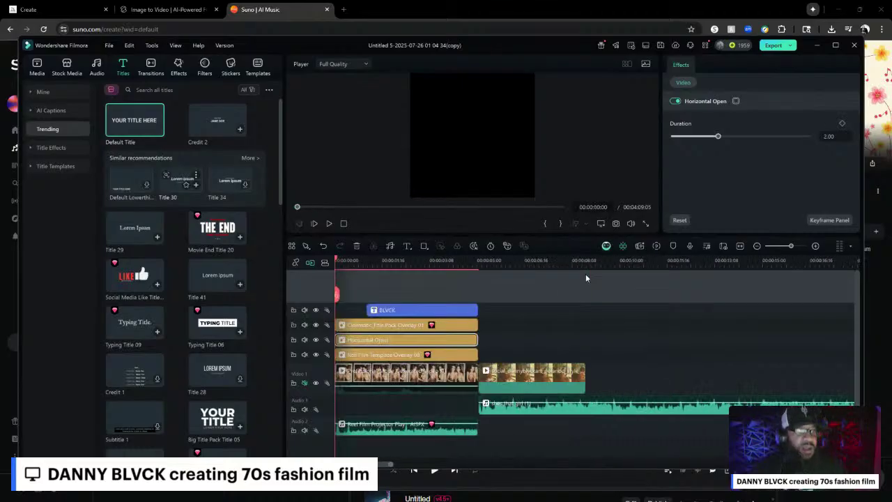
pyautogui.press('space')
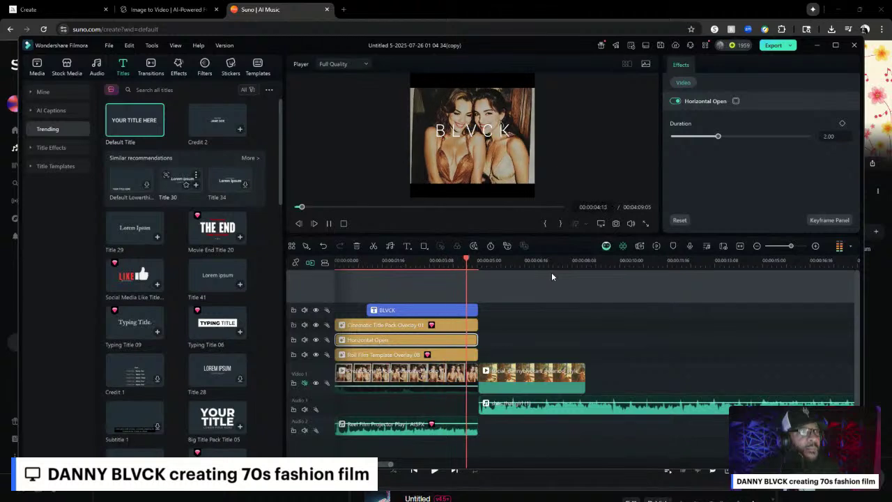
pyautogui.press('space')
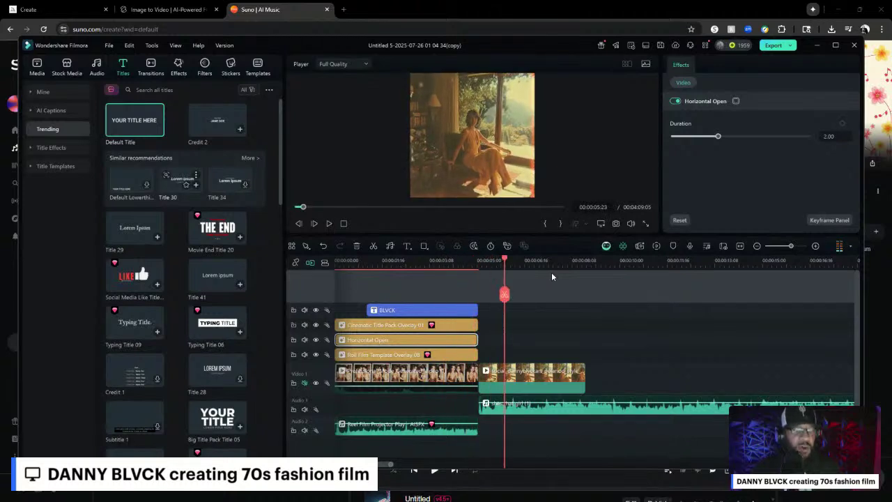
# Step: Add a second Default Title on a track above the BLVCK clip and match its start and end to that clip
pyautogui.press('Home')
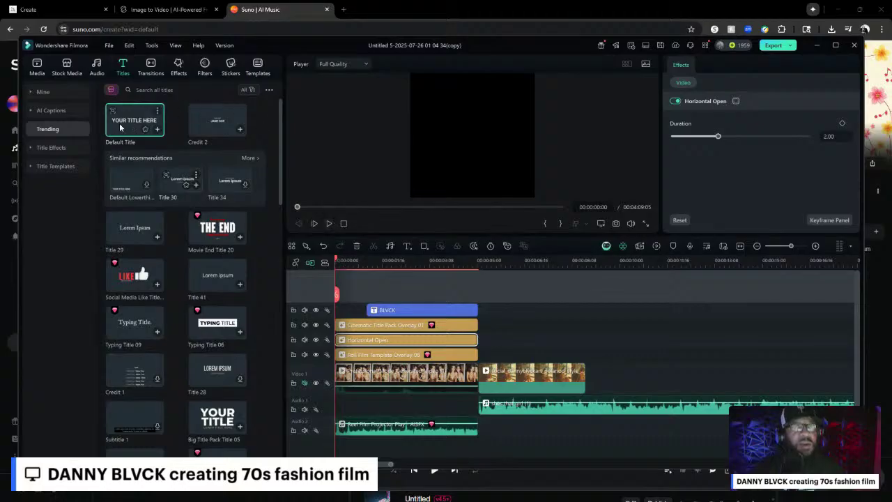
pyautogui.click(157, 130)
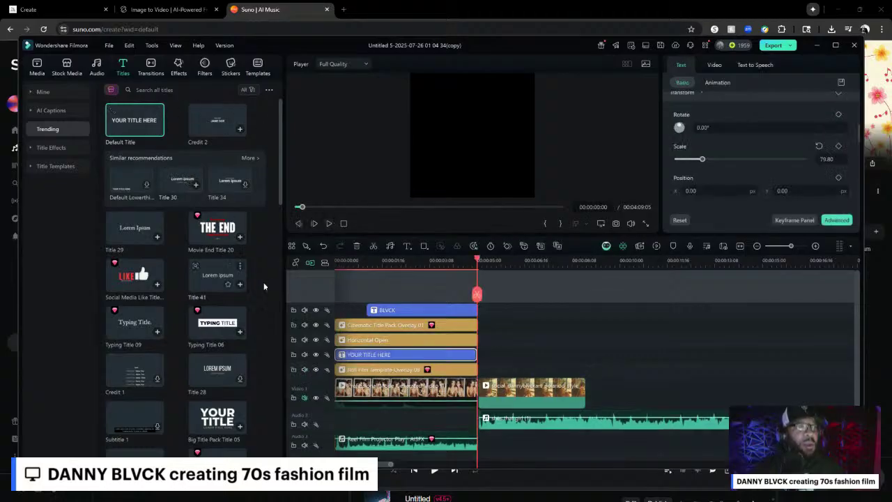
pyautogui.moveTo(409, 356); pyautogui.dragTo(408, 291)
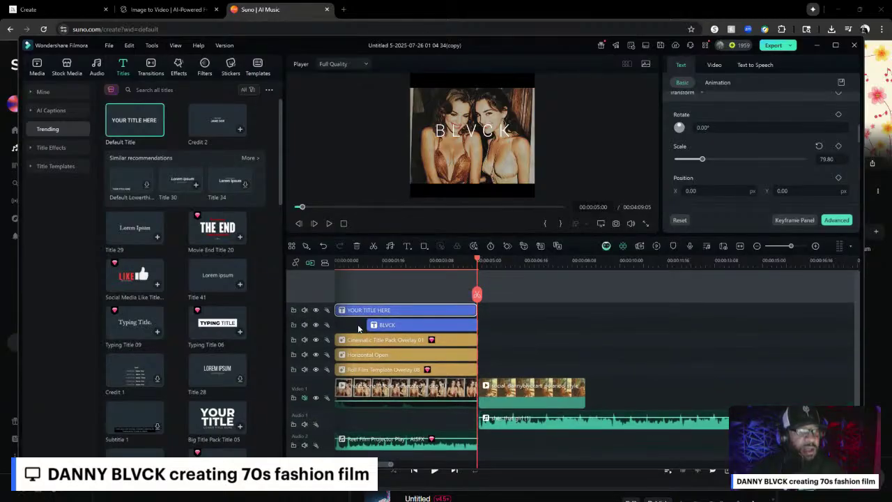
pyautogui.moveTo(364, 310); pyautogui.dragTo(396, 312)
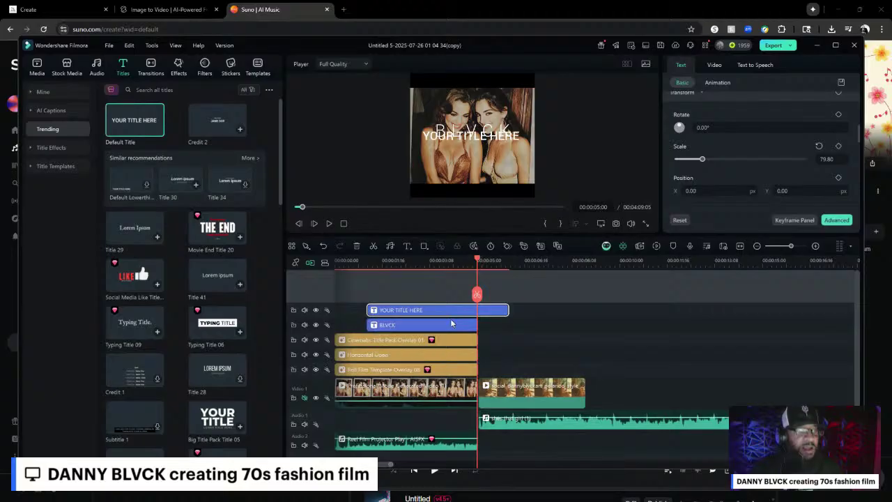
pyautogui.moveTo(506, 310); pyautogui.dragTo(478, 310)
pyautogui.press('Left')
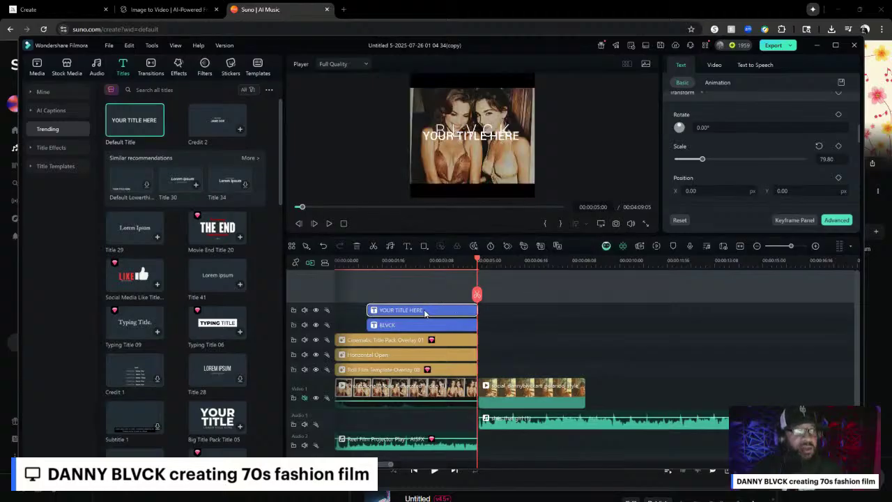
# Step: Replace the new title's text with SHES THAT GIRL and select that title in the preview
pyautogui.scroll(3, 760, 139)
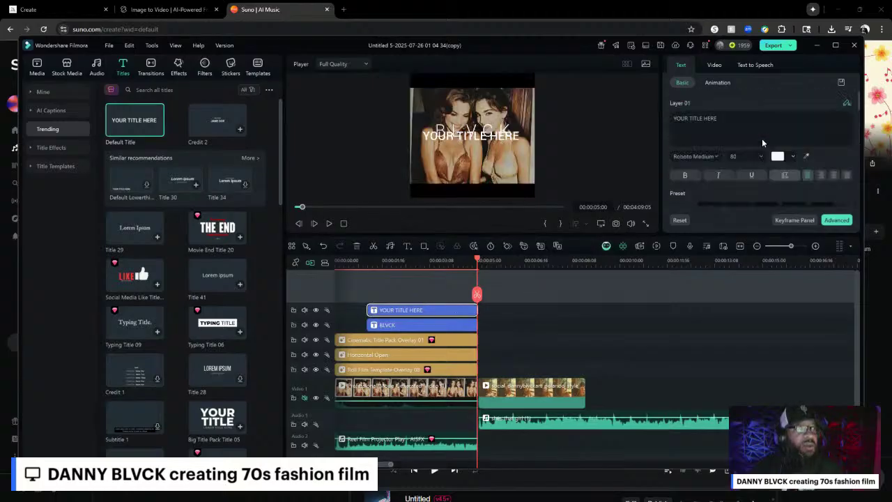
pyautogui.click(688, 119)
pyautogui.moveTo(688, 120); pyautogui.dragTo(657, 120)
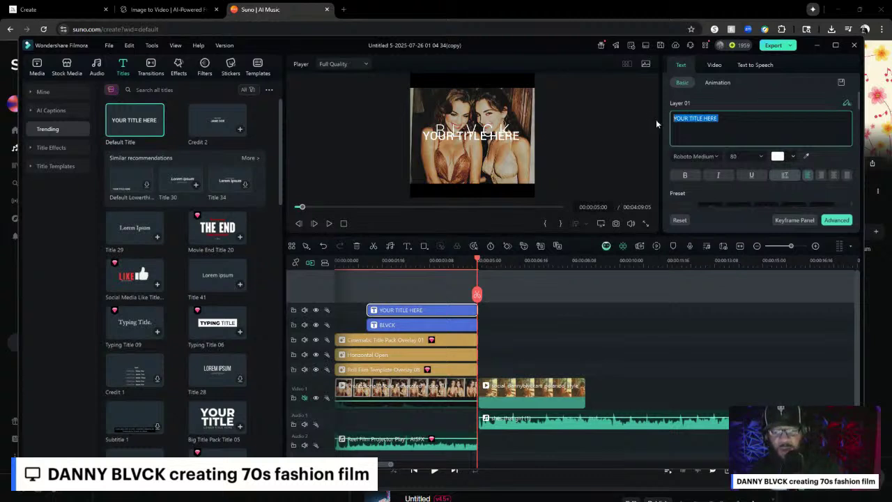
pyautogui.write('SHES')
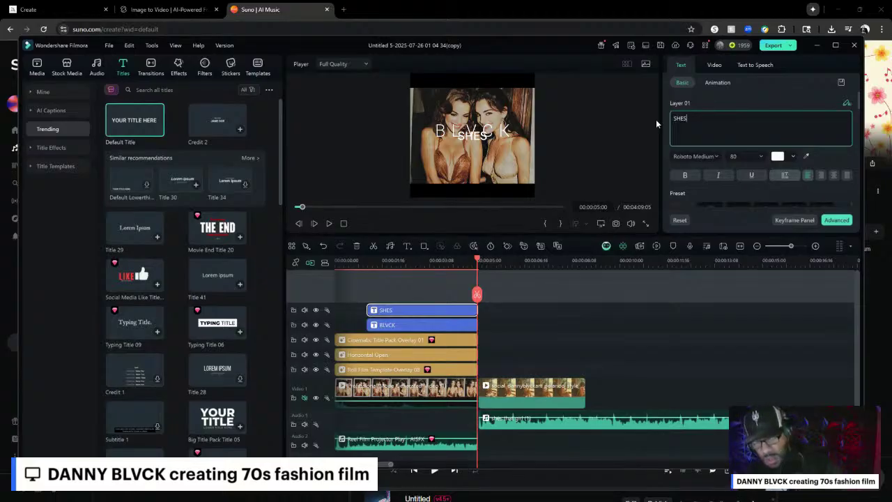
pyautogui.write(' THAT')
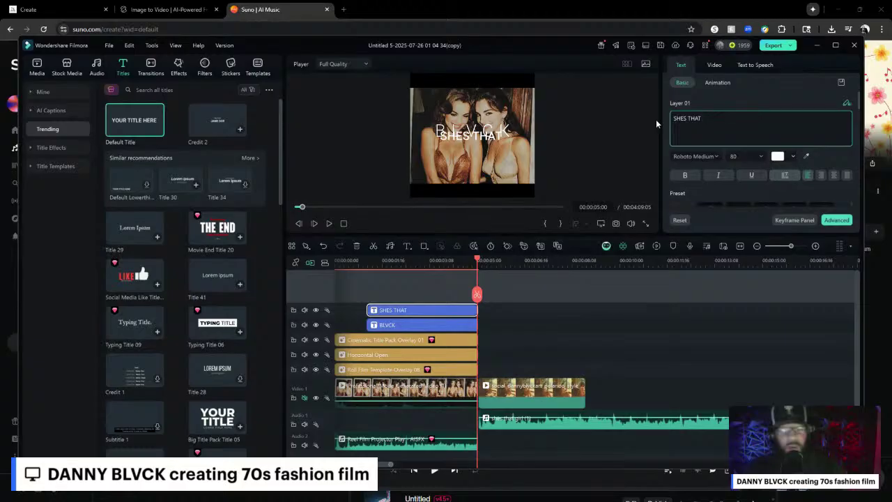
pyautogui.write('GIR')
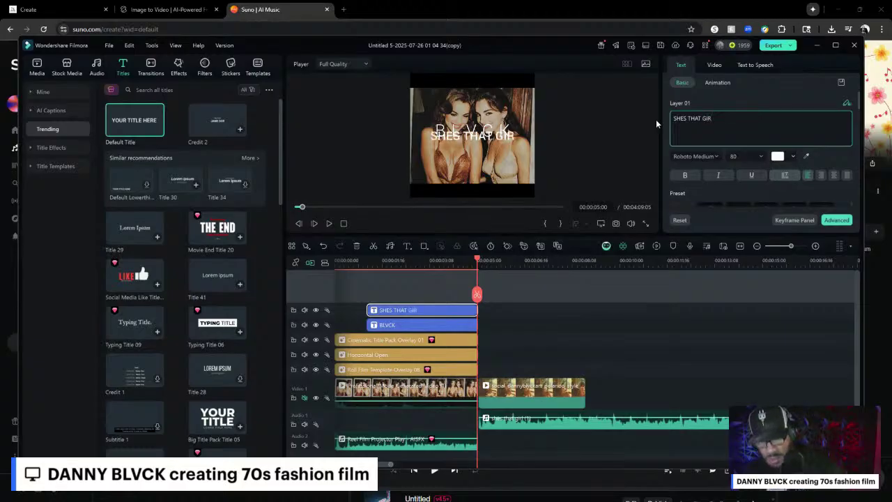
pyautogui.write('L')
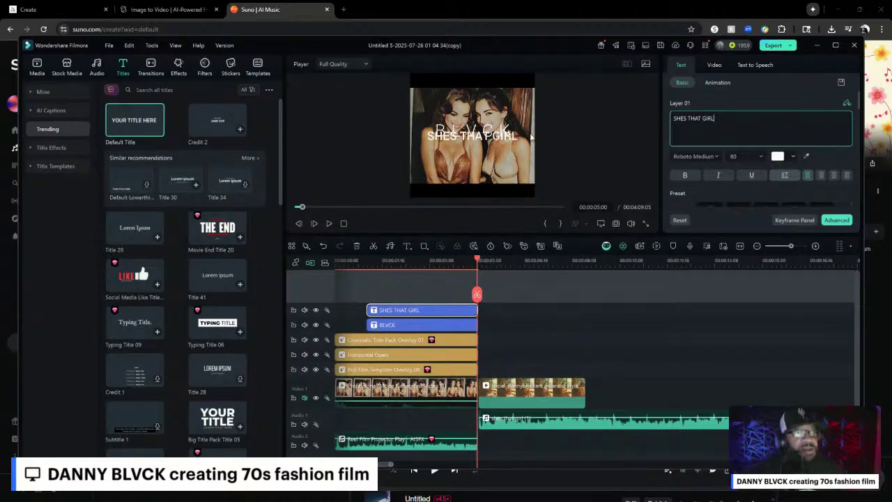
pyautogui.click(497, 138)
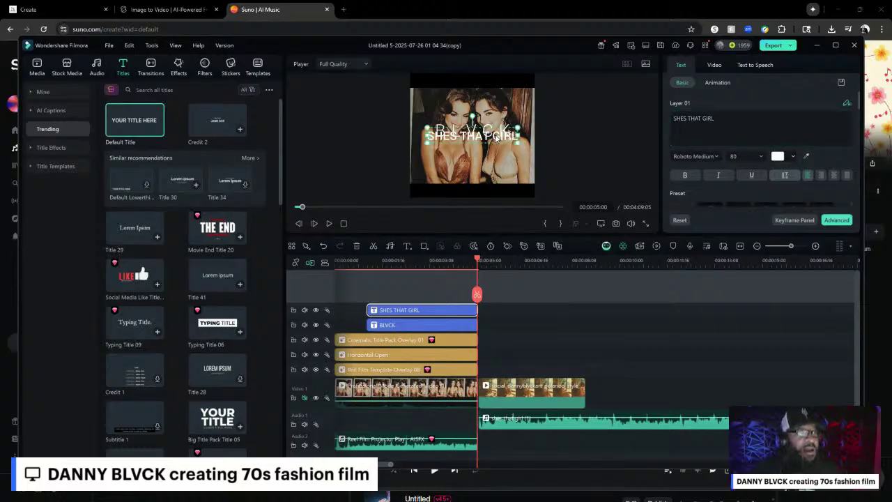
# Step: Place the SHES THAT GIRL title just below BLVCK at Y -90, with wider letter spacing and a scale of 56.12
pyautogui.moveTo(497, 137); pyautogui.dragTo(496, 143)
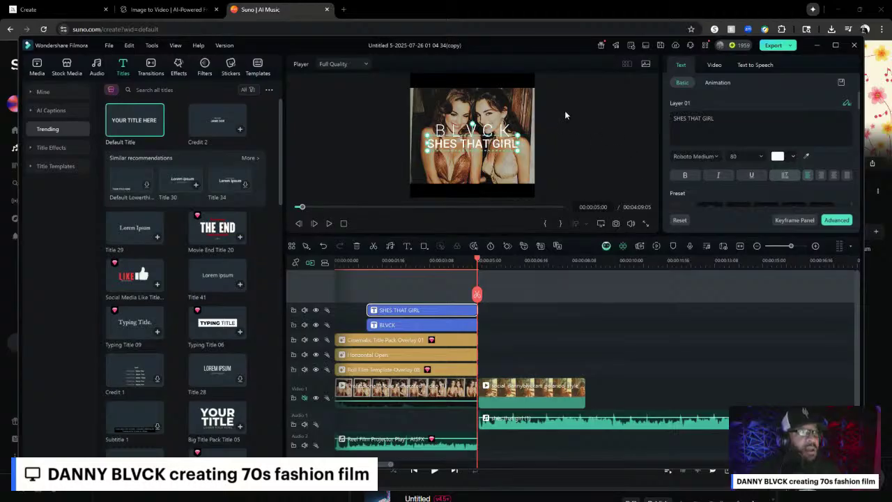
pyautogui.scroll(-5, 715, 143)
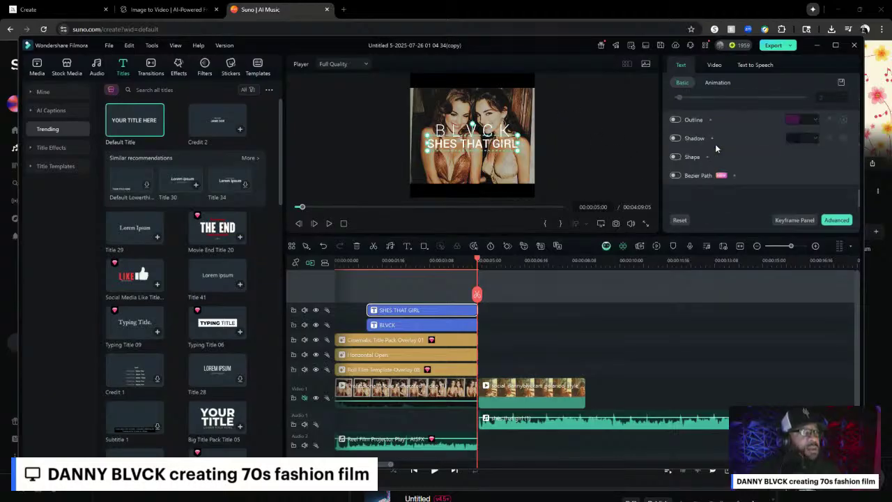
pyautogui.scroll(-3, 756, 130)
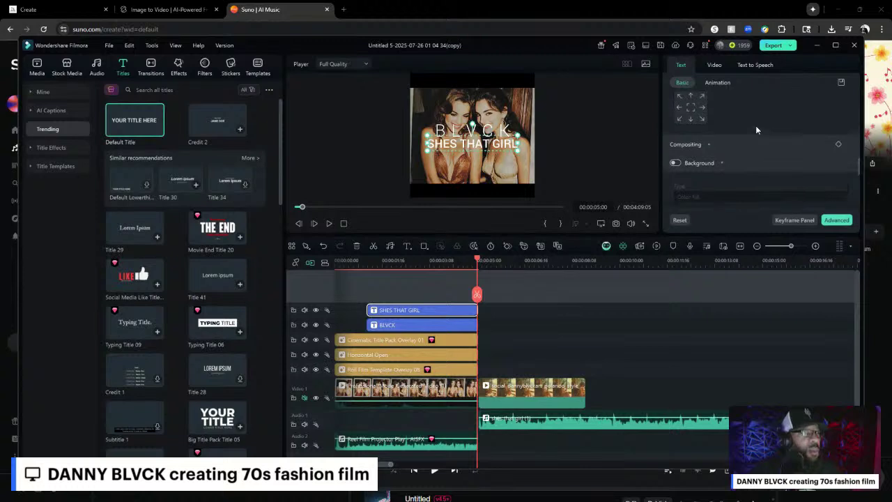
pyautogui.scroll(2, 756, 130)
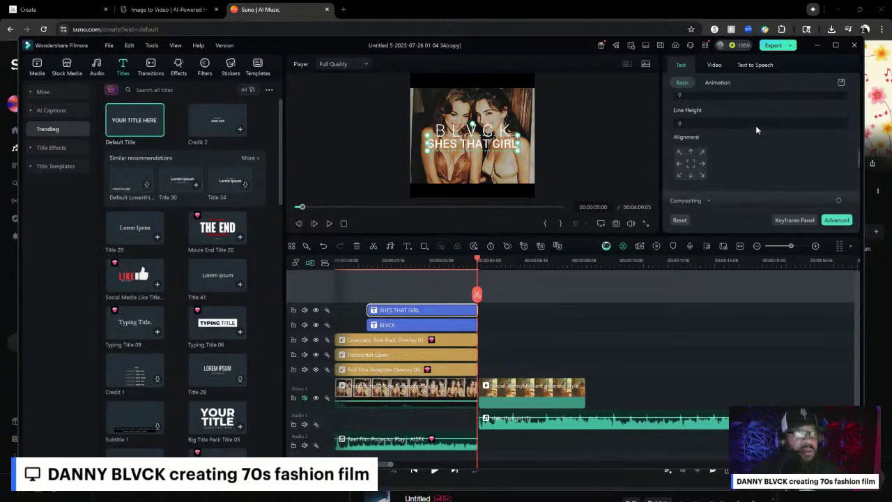
pyautogui.scroll(3, 757, 130)
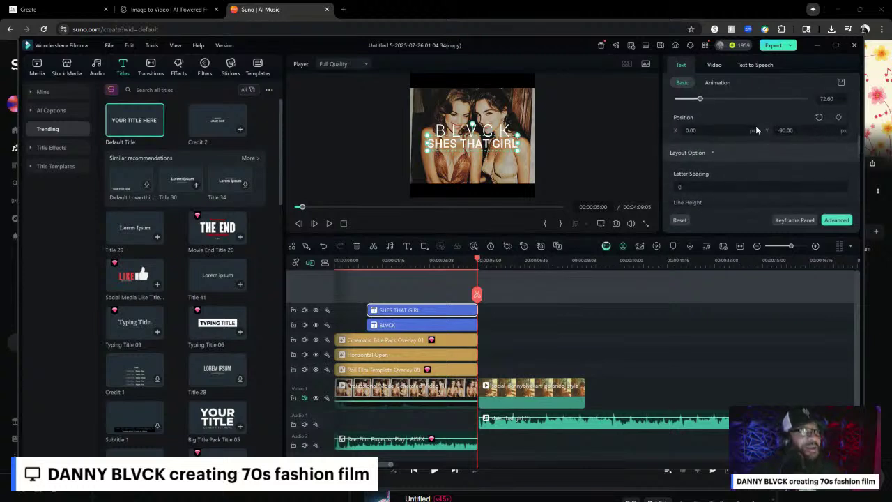
pyautogui.scroll(2, 756, 126)
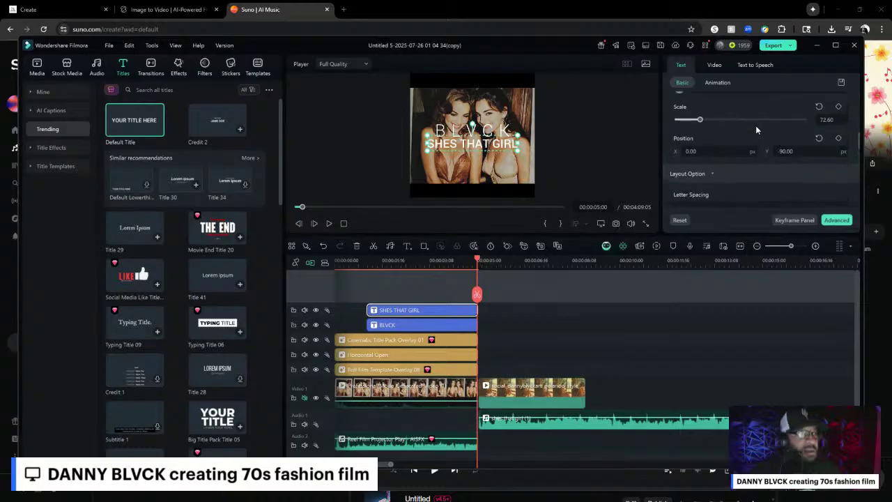
pyautogui.moveTo(700, 119); pyautogui.dragTo(689, 121)
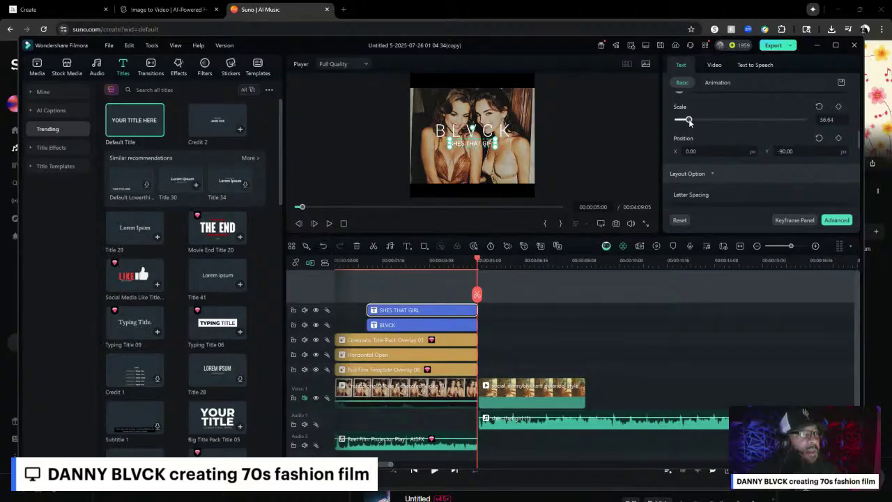
pyautogui.scroll(-1, 753, 183)
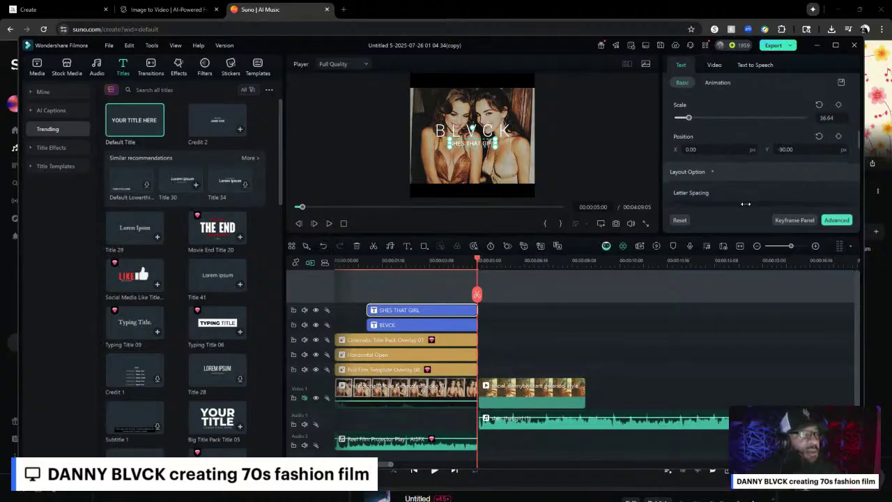
pyautogui.moveTo(747, 204)
pyautogui.mouseDown()
pyautogui.moveTo(772, 204)
pyautogui.moveTo(746, 204)
pyautogui.mouseUp()
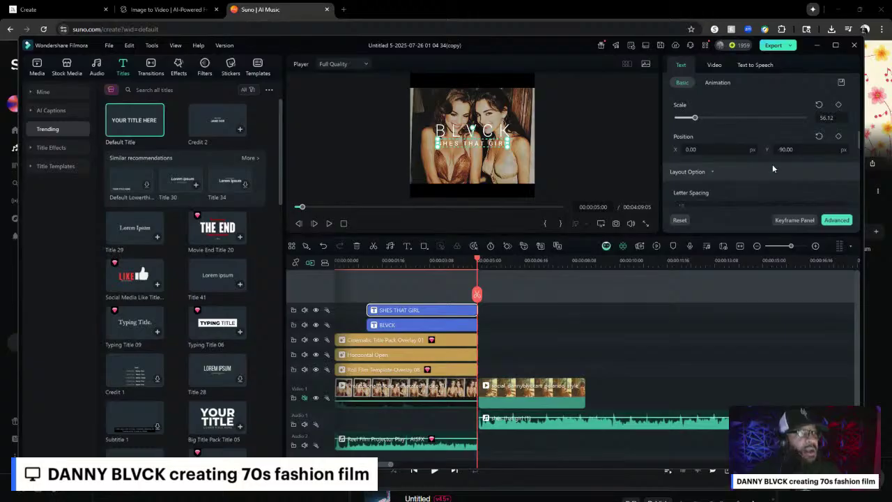
# Step: Turn on a color-fill background behind the SHES THAT GIRL title
pyautogui.scroll(-3, 771, 180)
pyautogui.scroll(-1, 771, 181)
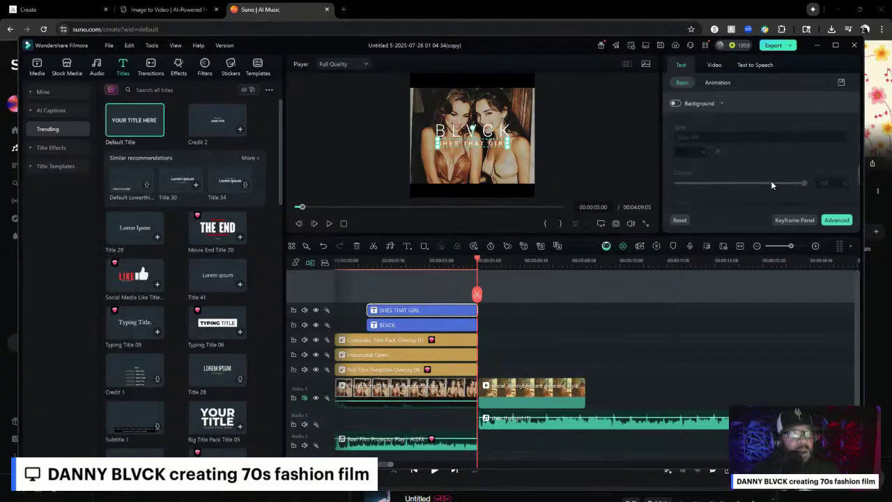
pyautogui.scroll(1, 771, 181)
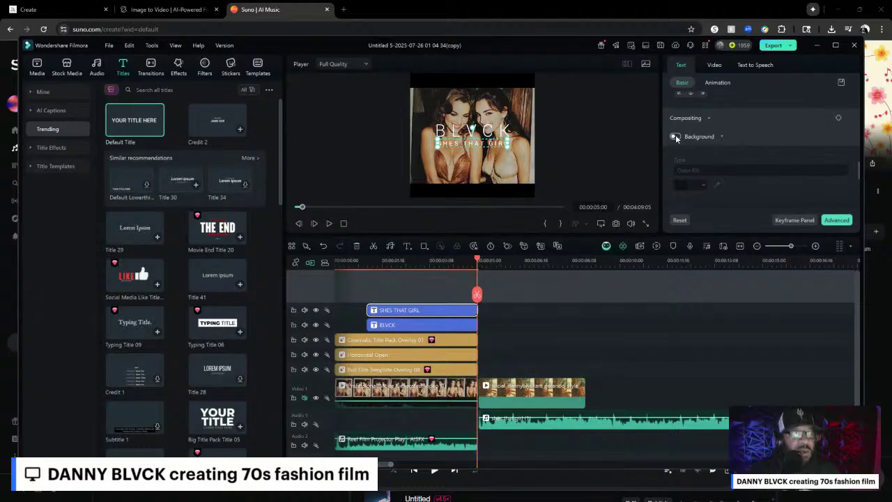
pyautogui.click(676, 136)
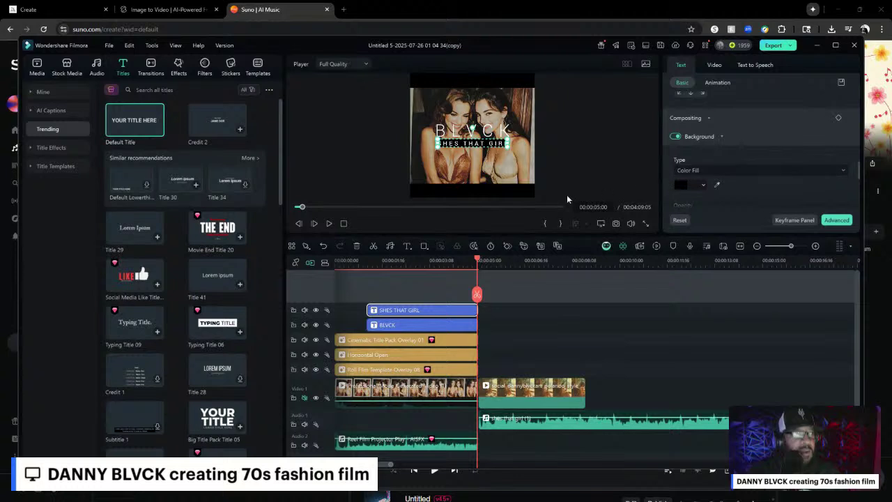
# Step: Try lavender and dark red for the SHES THAT GIRL background in an enlarged preview, and settle on golden brown
pyautogui.moveTo(521, 234); pyautogui.dragTo(532, 330)
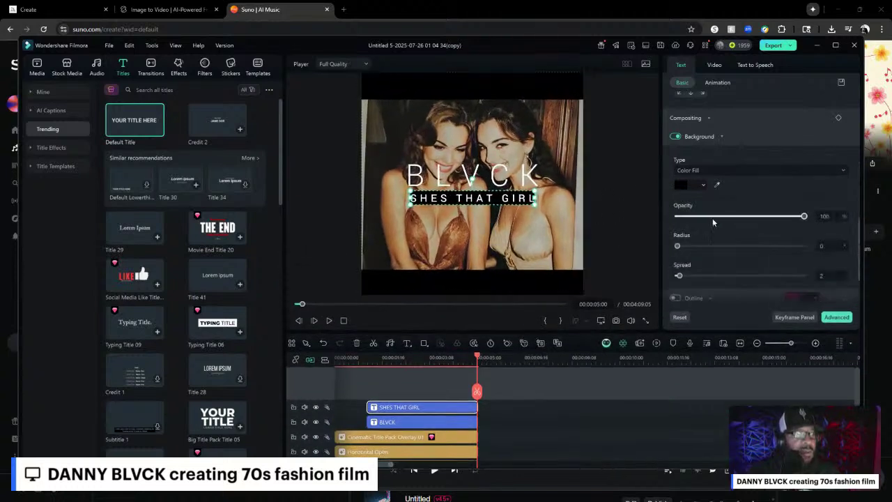
pyautogui.click(685, 184)
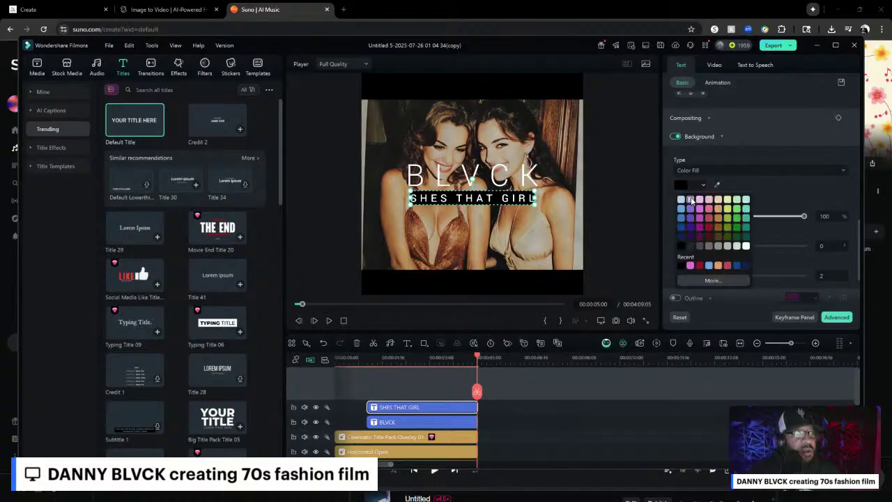
pyautogui.click(691, 202)
pyautogui.click(683, 189)
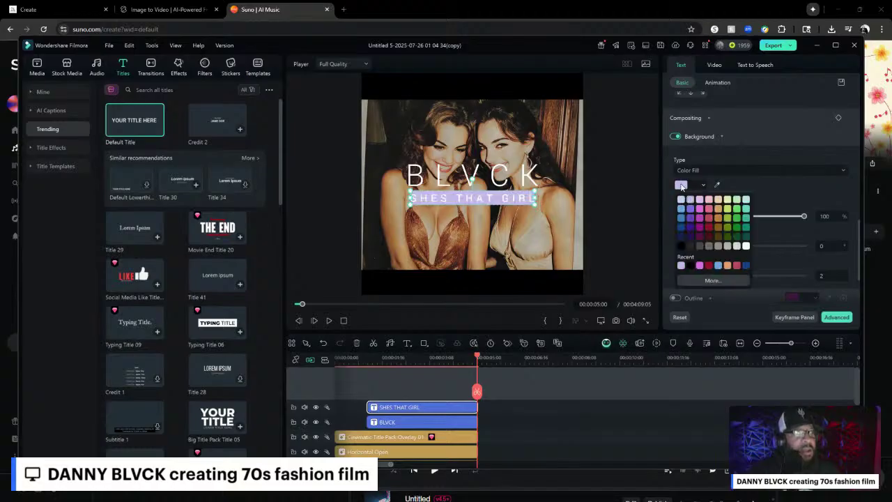
pyautogui.click(709, 238)
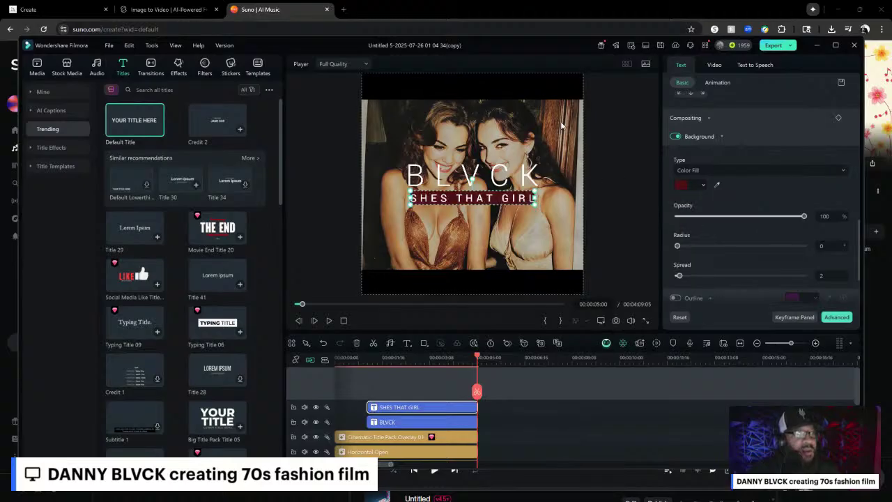
pyautogui.click(680, 185)
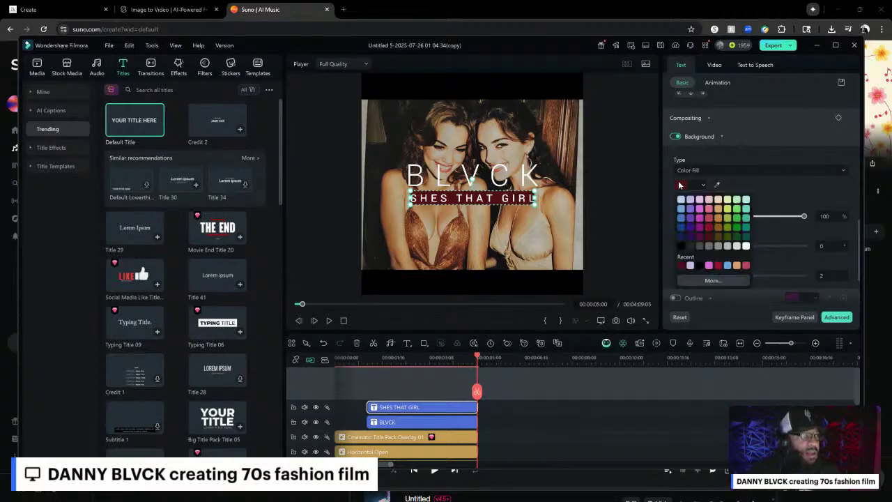
pyautogui.click(719, 219)
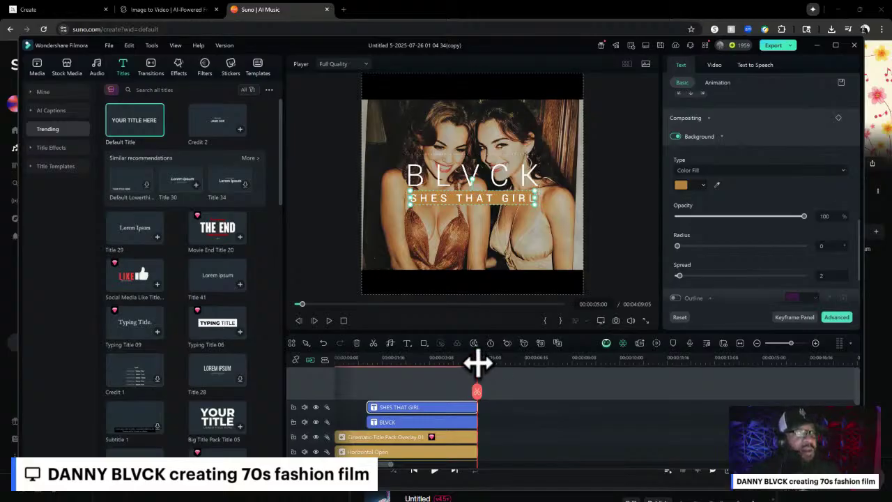
pyautogui.moveTo(505, 331); pyautogui.dragTo(509, 240)
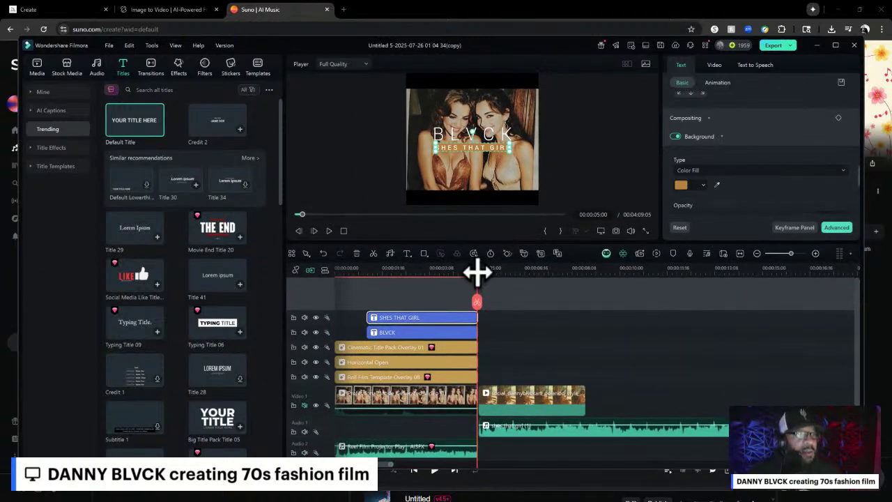
# Step: Play the opening from the start through the end of the second video clip to review both titles
pyautogui.moveTo(478, 272); pyautogui.dragTo(327, 295)
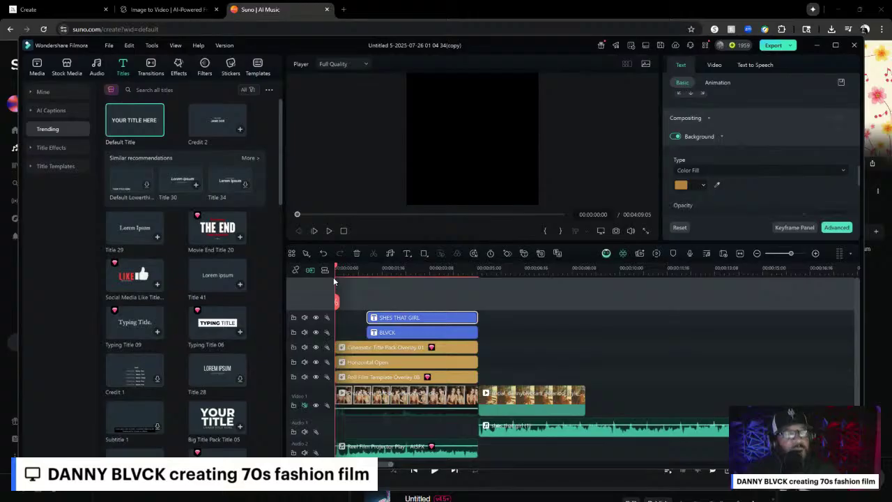
pyautogui.press('space')
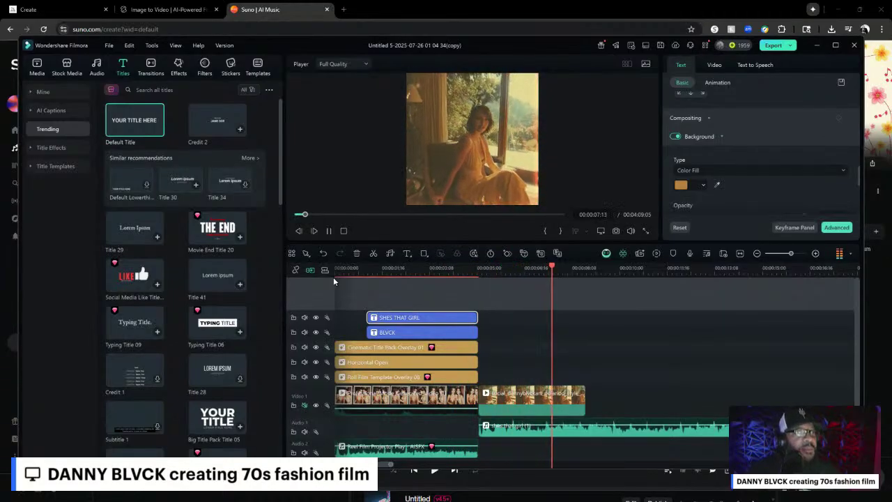
pyautogui.press('space')
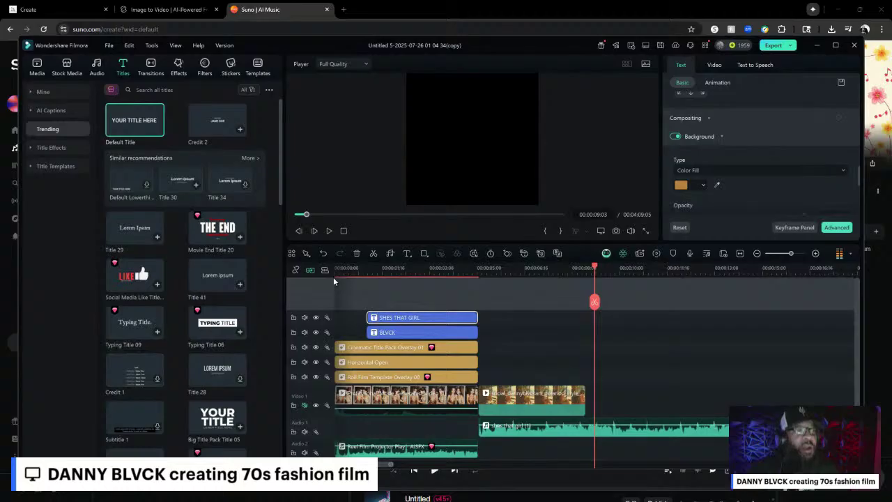
# Step: Replay the opening into the music after the second video clip, looking for a cut point near 00:00:10:04
pyautogui.scroll(-1, 452, 297)
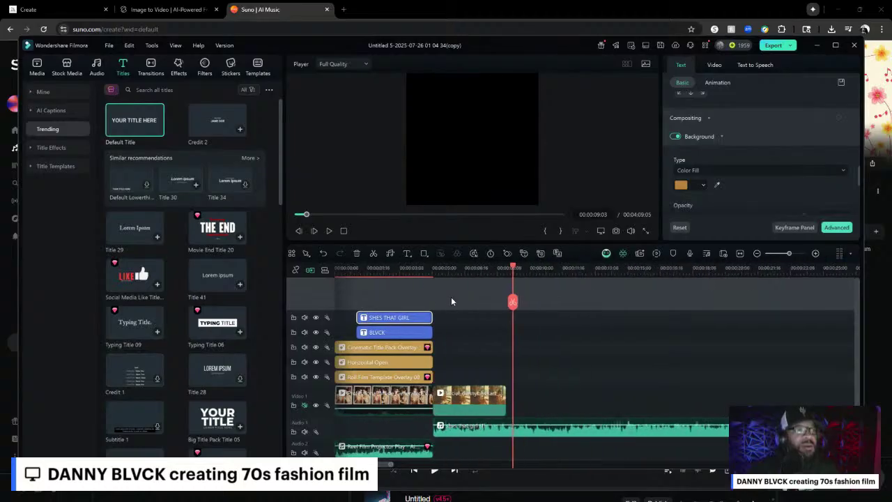
pyautogui.click(369, 268)
pyautogui.press('space')
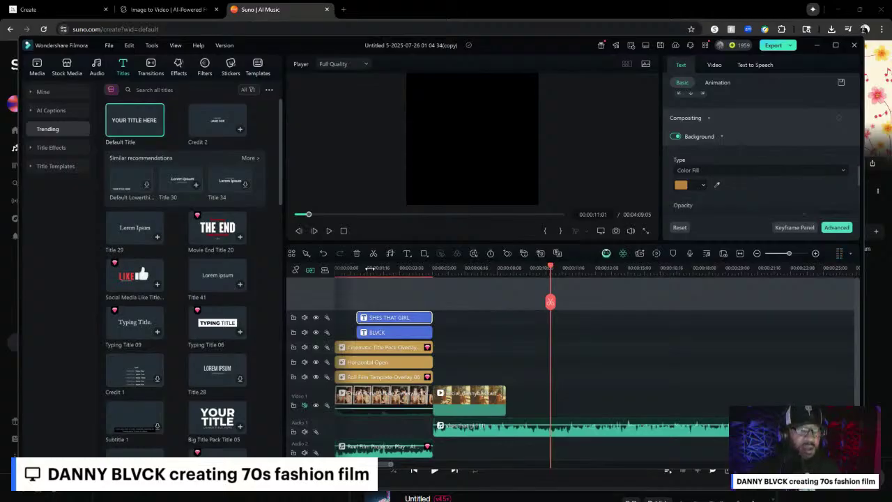
pyautogui.click(404, 270)
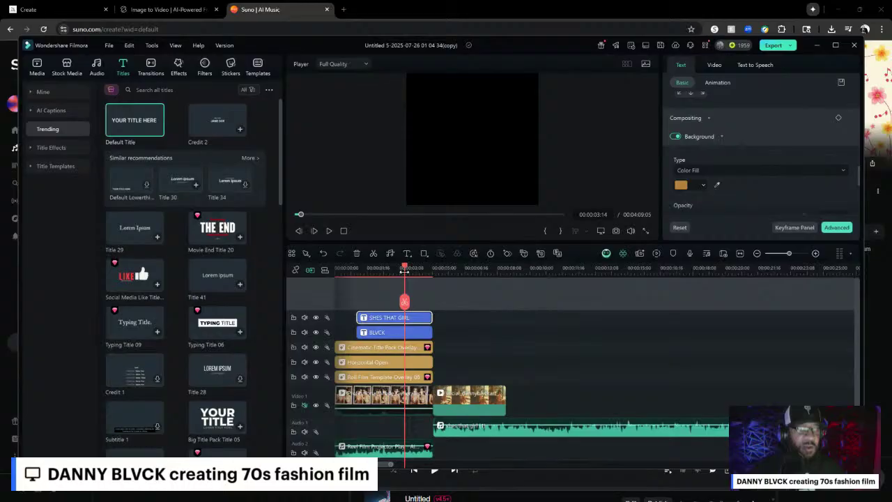
pyautogui.press('space')
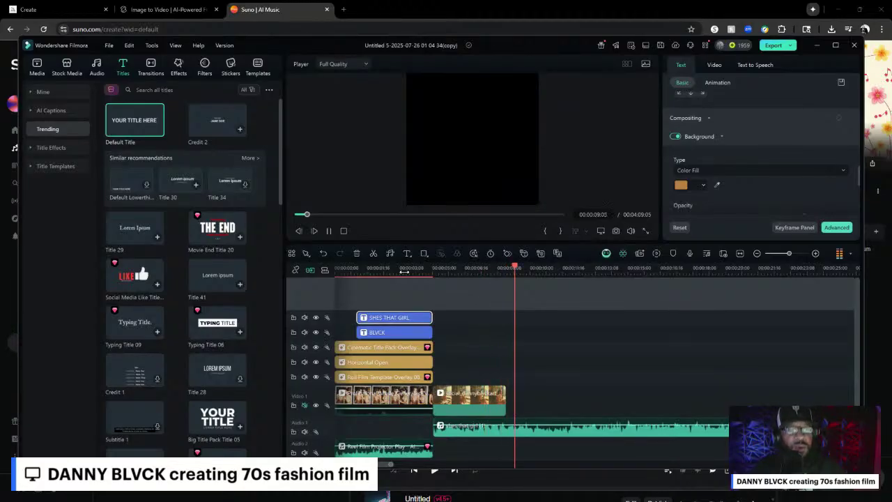
pyautogui.press('space')
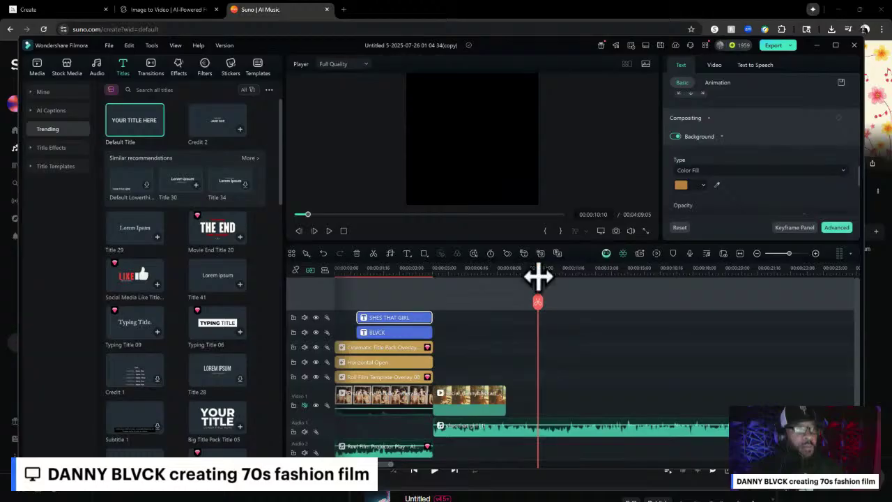
pyautogui.moveTo(538, 274); pyautogui.dragTo(533, 275)
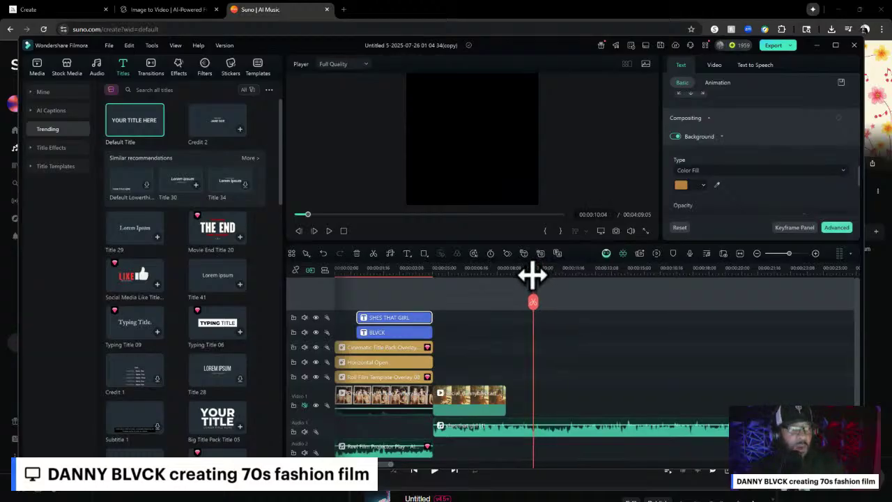
# Step: Replay from 00:00:04:16 on an enlarged timeline and set the playhead at 00:00:10:09, past the second video clip
pyautogui.scroll(3, 532, 275)
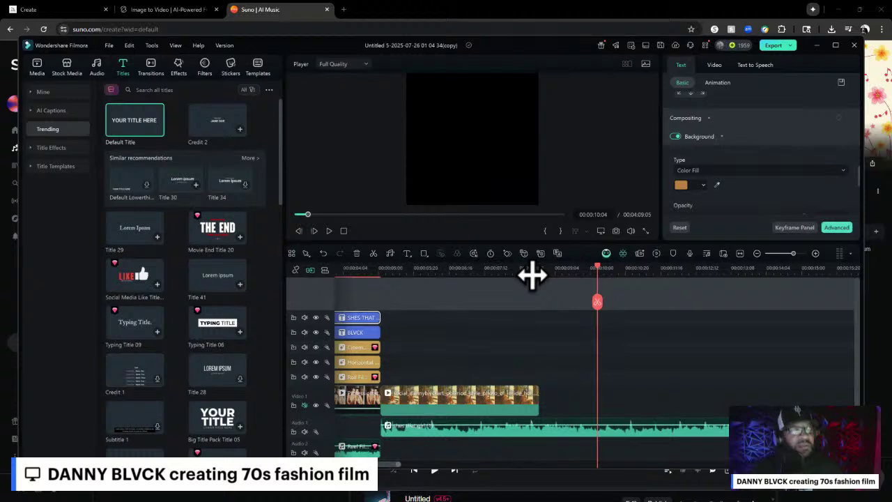
pyautogui.click(364, 275)
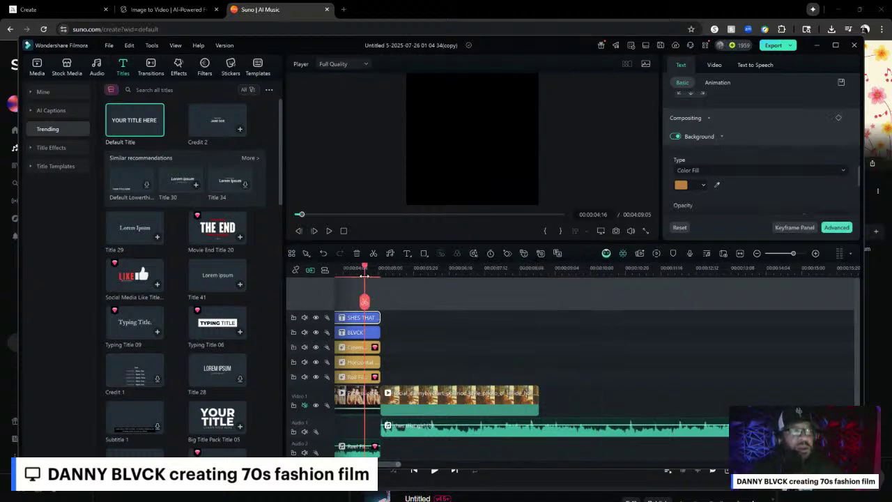
pyautogui.press('space')
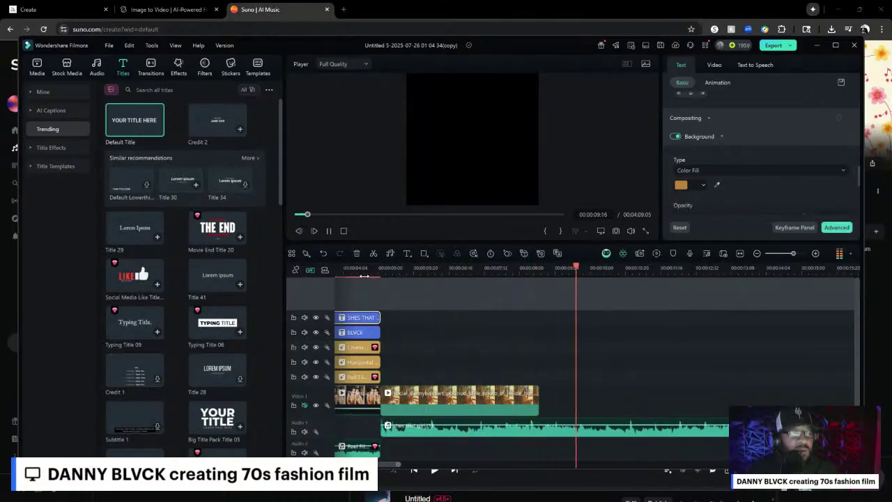
pyautogui.press('space')
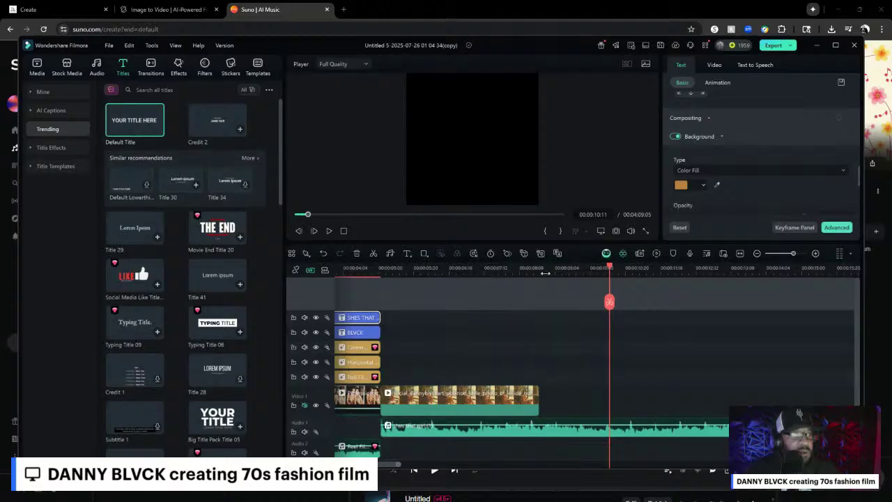
pyautogui.scroll(-3, 615, 377)
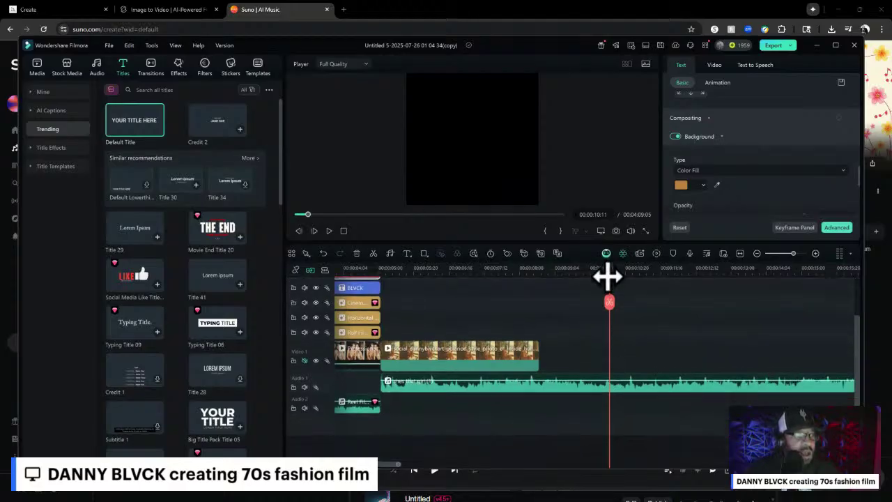
pyautogui.moveTo(607, 279); pyautogui.dragTo(590, 281)
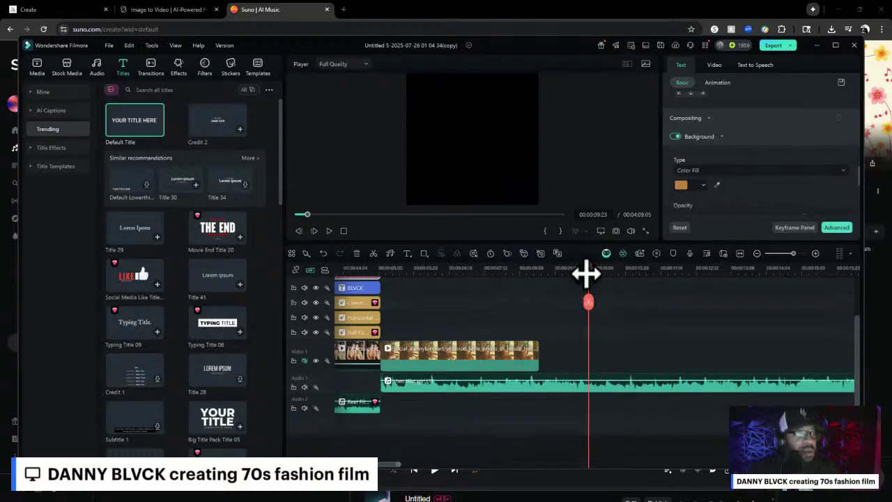
pyautogui.moveTo(586, 273); pyautogui.dragTo(605, 272)
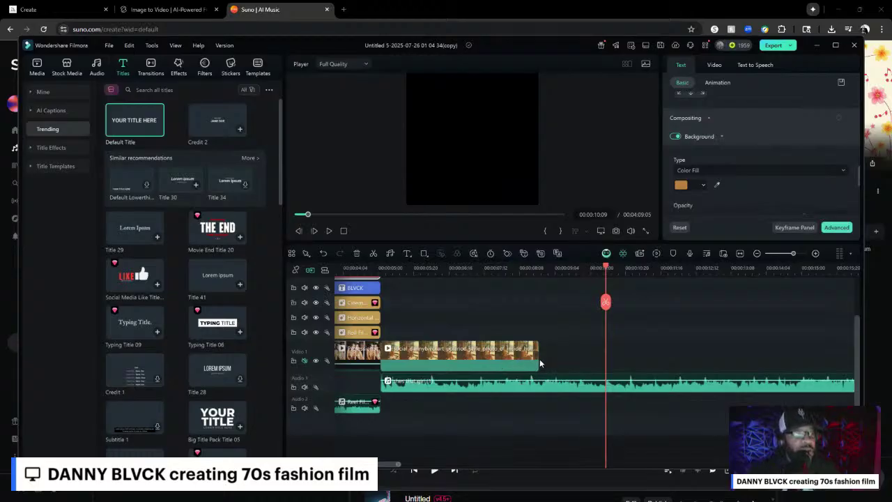
# Step: Slow the second video clip to a uniform speed of 0.65 so it extends past the playhead at 00:00:10:09
pyautogui.moveTo(539, 359); pyautogui.dragTo(563, 359)
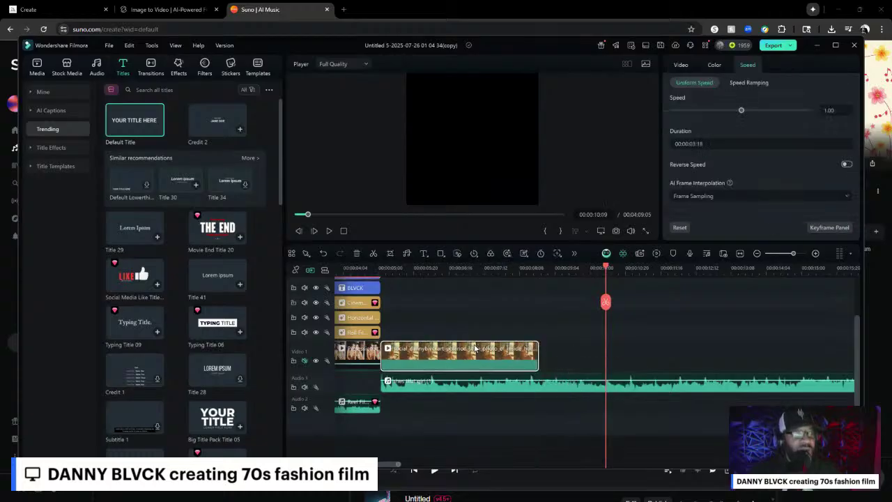
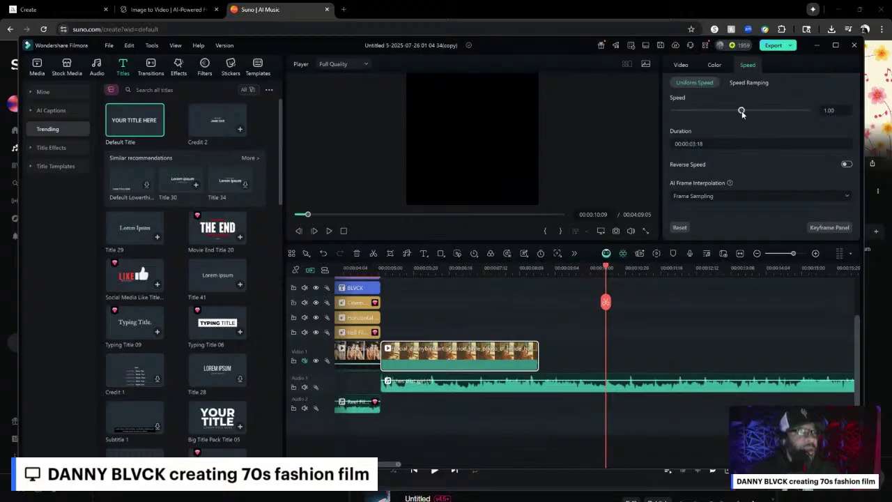
pyautogui.moveTo(743, 113); pyautogui.dragTo(737, 114)
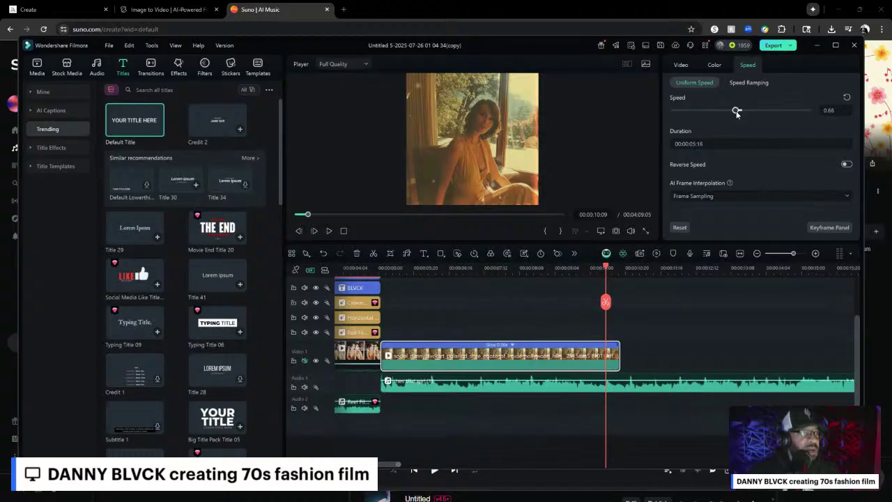
pyautogui.moveTo(737, 114); pyautogui.dragTo(737, 113)
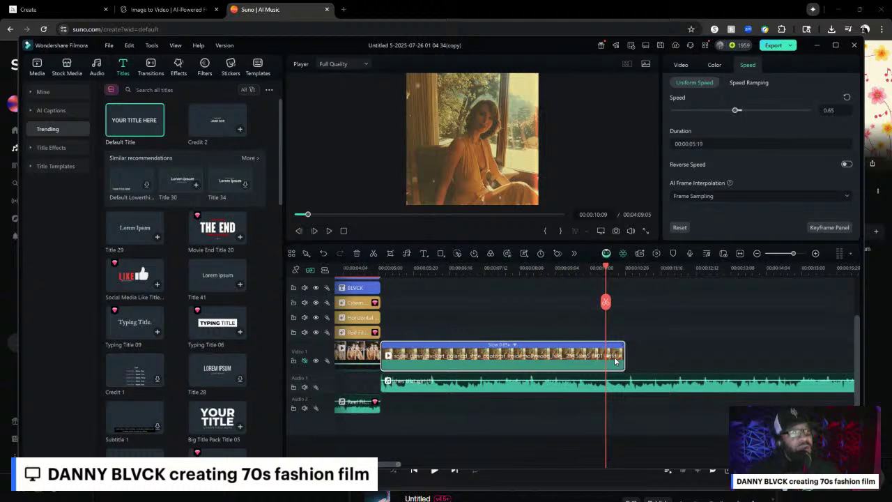
# Step: Split the slowed second video clip at 00:00:10:09 and delete the leftover piece after the cut
pyautogui.moveTo(622, 354); pyautogui.dragTo(604, 355)
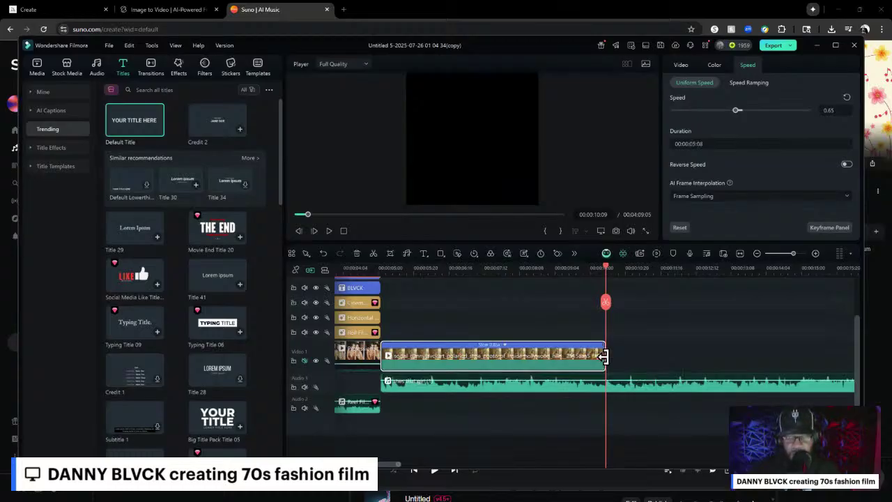
pyautogui.hotkey('ctrl', 'z')
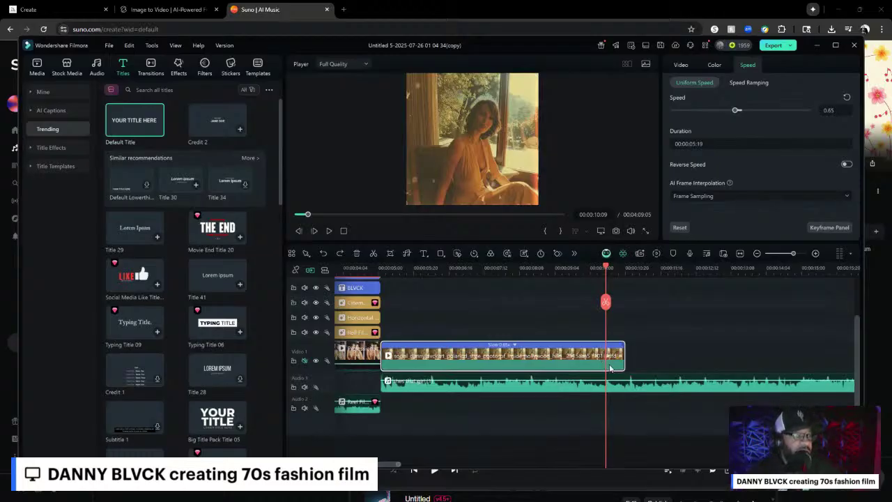
pyautogui.click(605, 306)
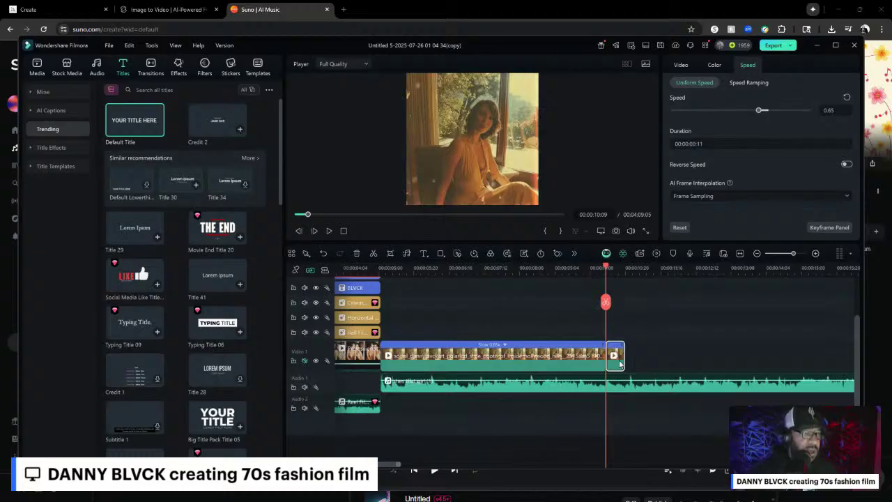
pyautogui.press('Delete')
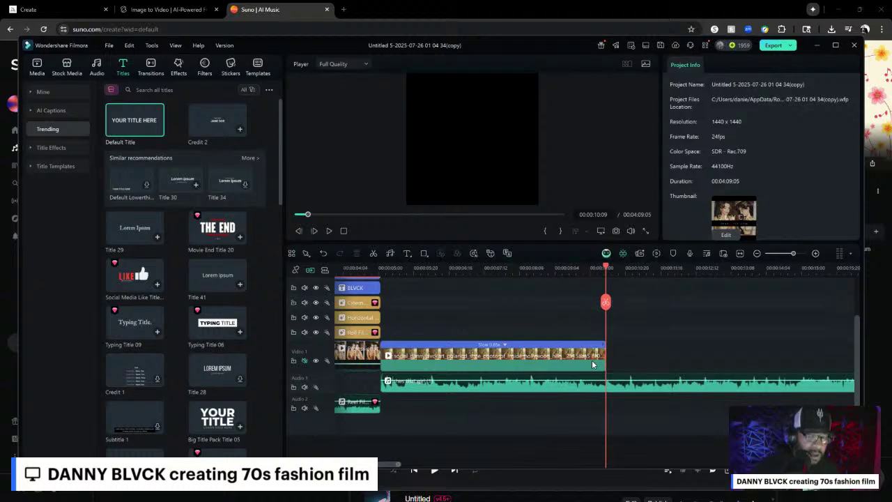
# Step: Play the opening from the start past the end of the slowed second clip, and enlarge the preview
pyautogui.press('Home')
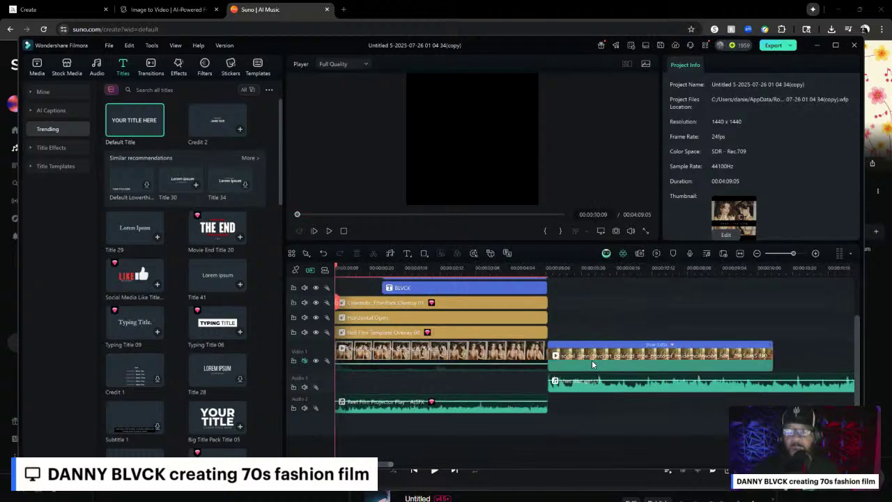
pyautogui.press('space')
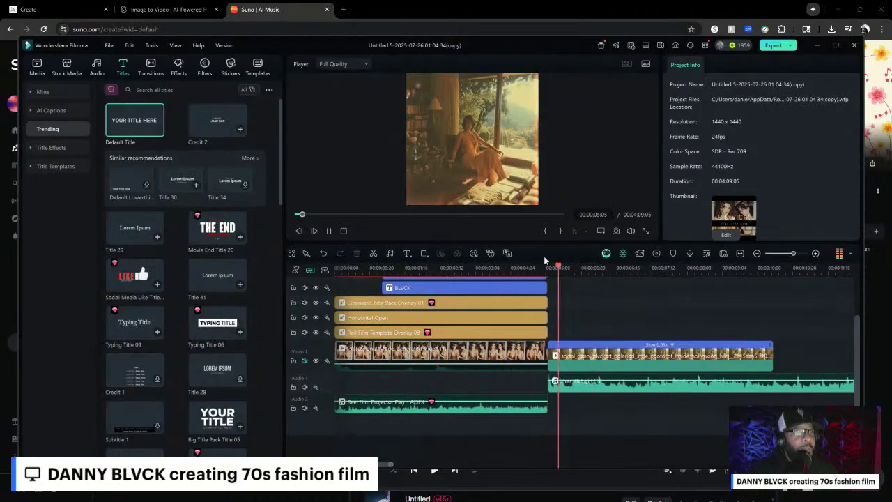
pyautogui.moveTo(527, 242); pyautogui.dragTo(526, 295)
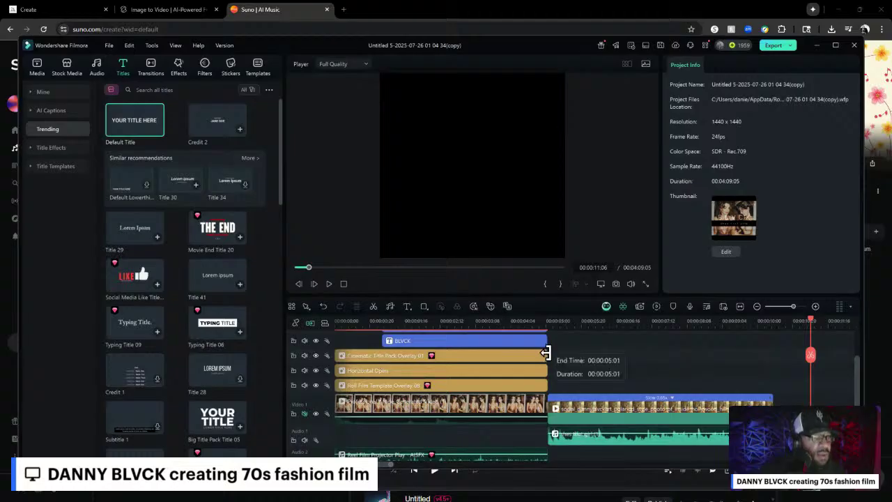
# Step: Extend Cinematic Title Pack Overlay 01 to the end of the second video clip, comparing the picture with and without its black bars
pyautogui.moveTo(548, 351); pyautogui.dragTo(772, 363)
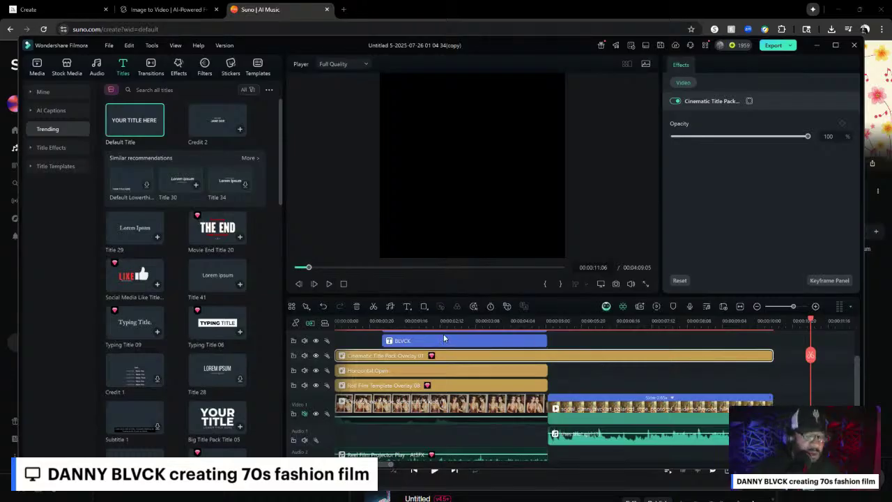
pyautogui.press('Home')
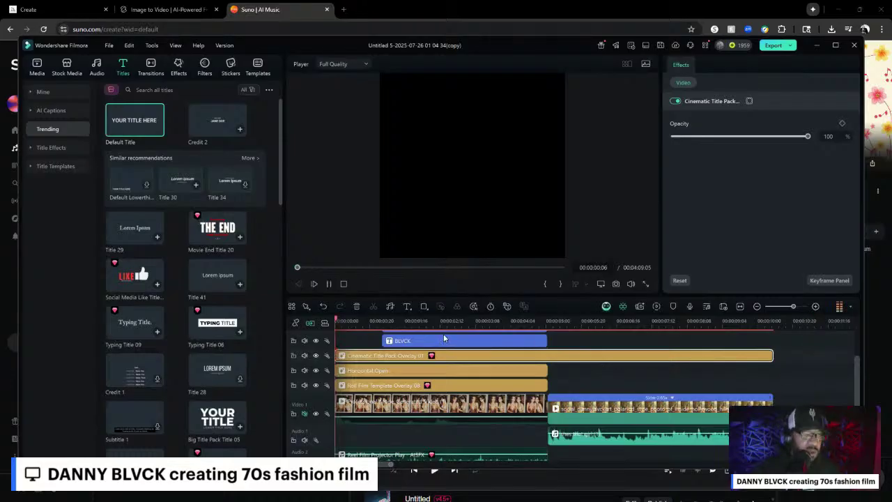
pyautogui.press('space')
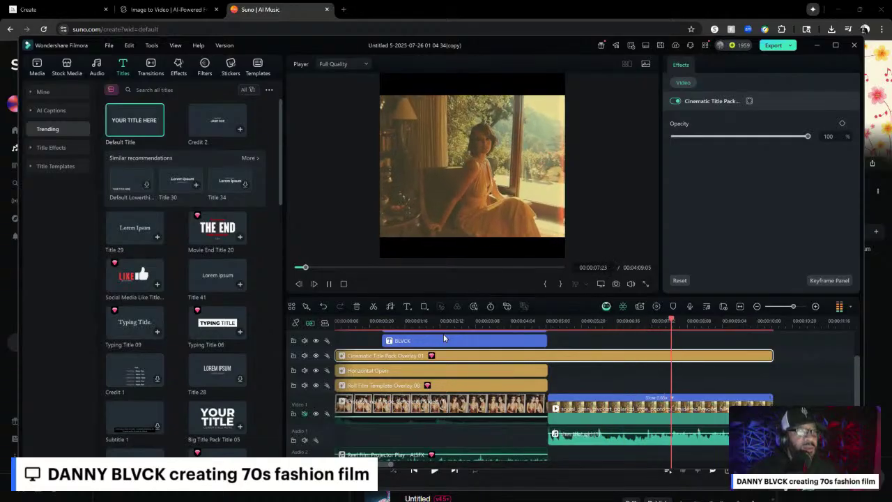
pyautogui.press('space')
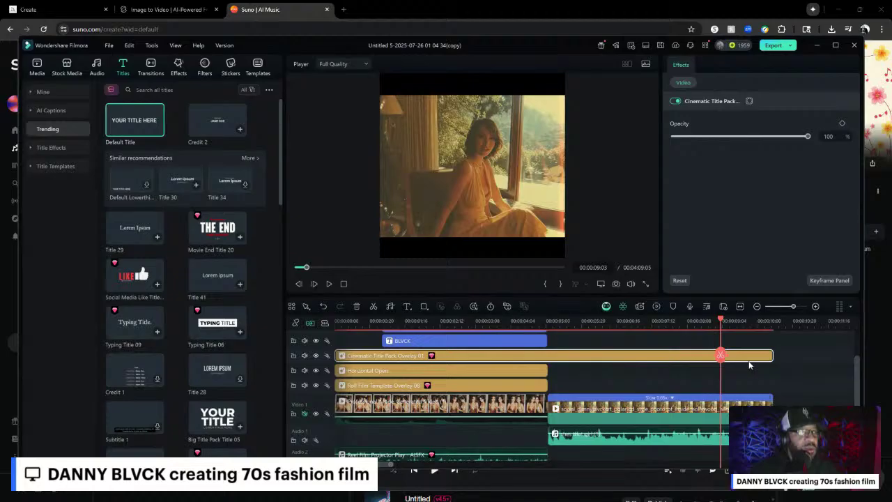
pyautogui.moveTo(772, 355); pyautogui.dragTo(691, 354)
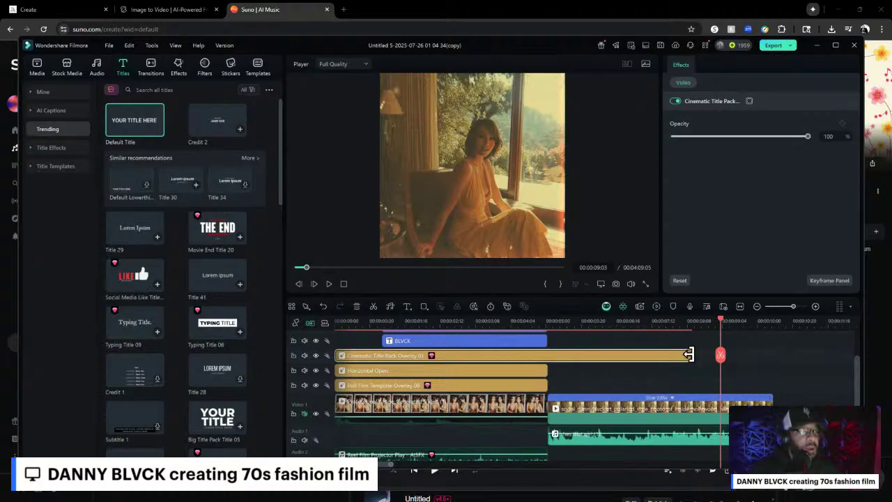
pyautogui.moveTo(689, 354); pyautogui.dragTo(769, 357)
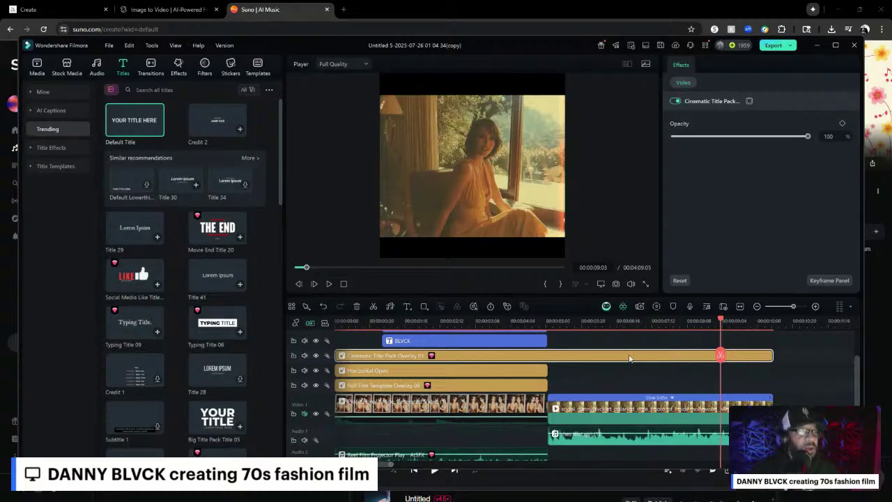
# Step: Import the clip of the woman reclining against a patterned sofa from the Downloads folder into the project media
pyautogui.moveTo(793, 307); pyautogui.dragTo(786, 308)
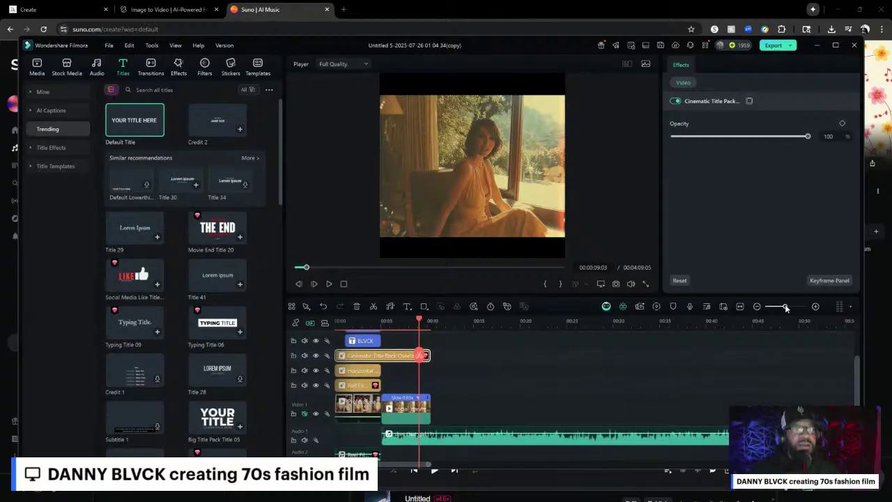
pyautogui.click(38, 68)
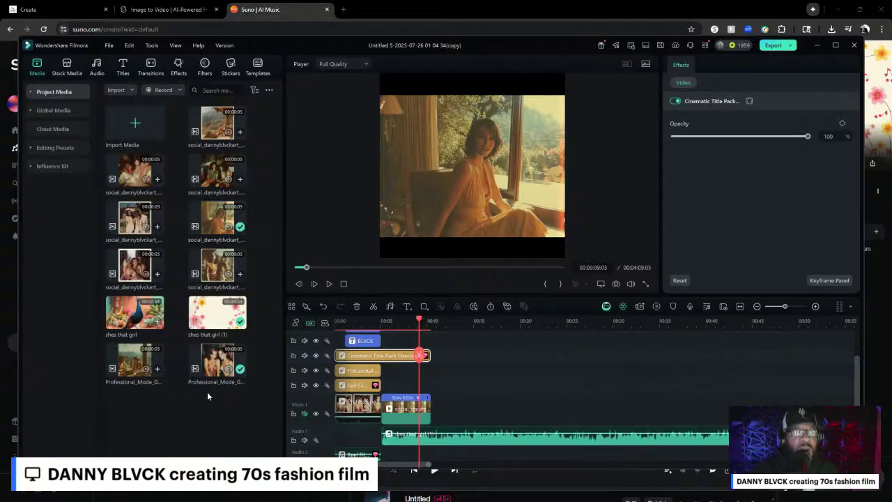
pyautogui.click(138, 124)
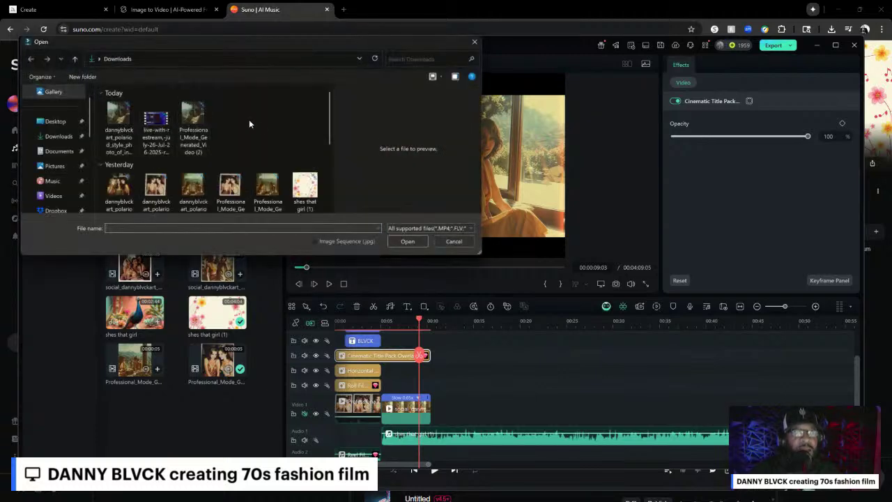
pyautogui.scroll(-1, 262, 127)
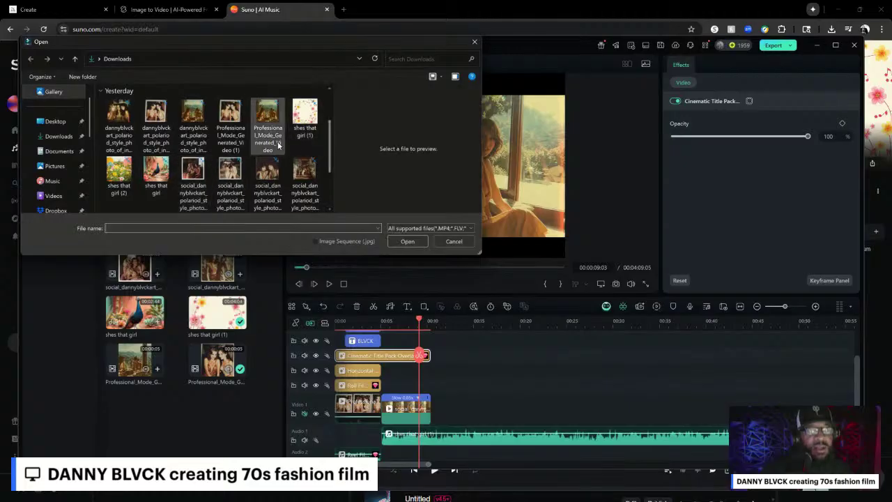
pyautogui.click(193, 176)
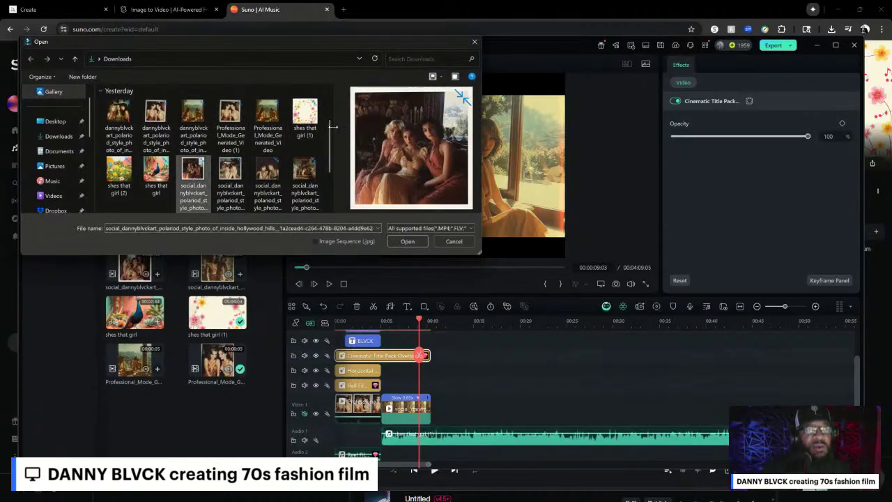
pyautogui.moveTo(327, 135); pyautogui.dragTo(327, 187)
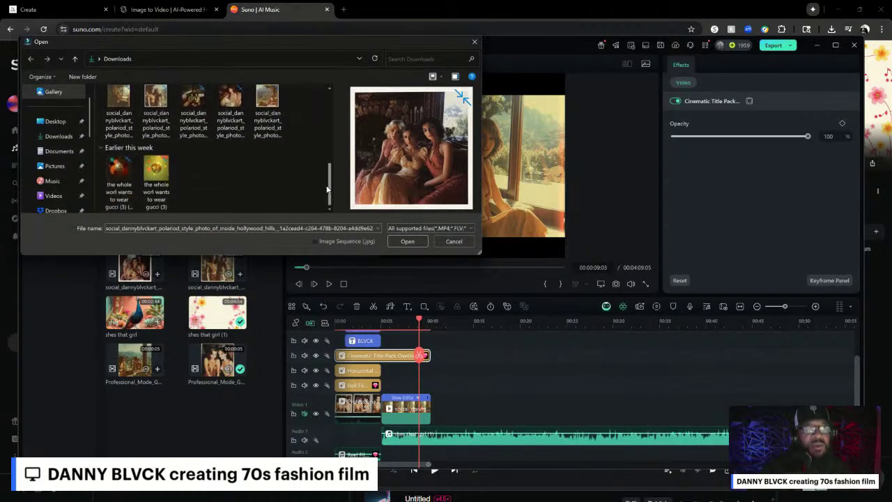
pyautogui.click(232, 99)
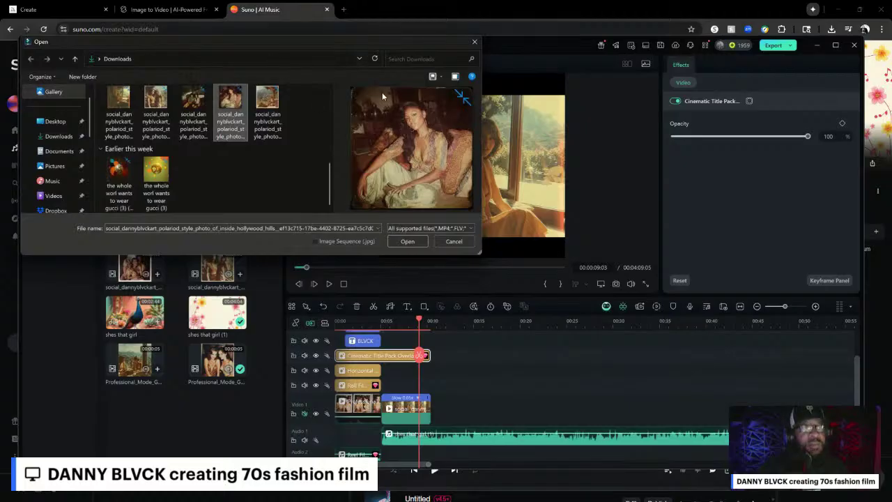
pyautogui.click(408, 241)
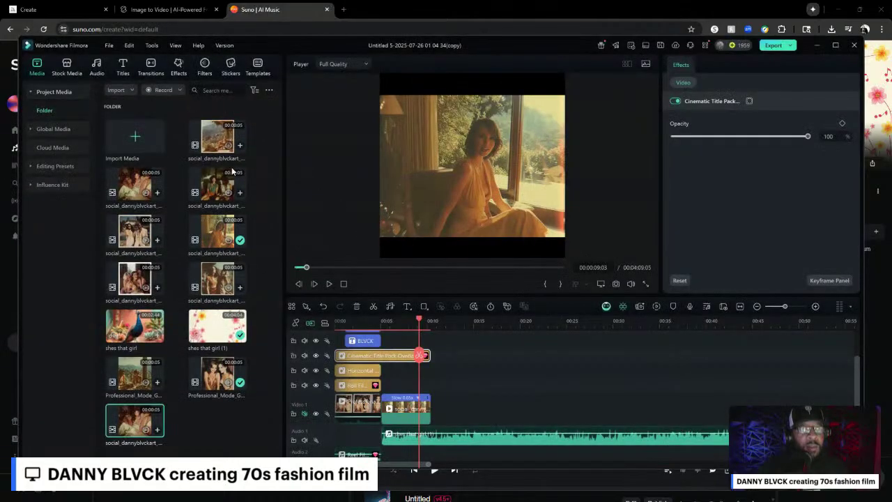
# Step: Preview the patterned-sofa clip and place it directly after the second video clip, keeping the project settings at 1440 x 1440 24fps
pyautogui.doubleClick(121, 183)
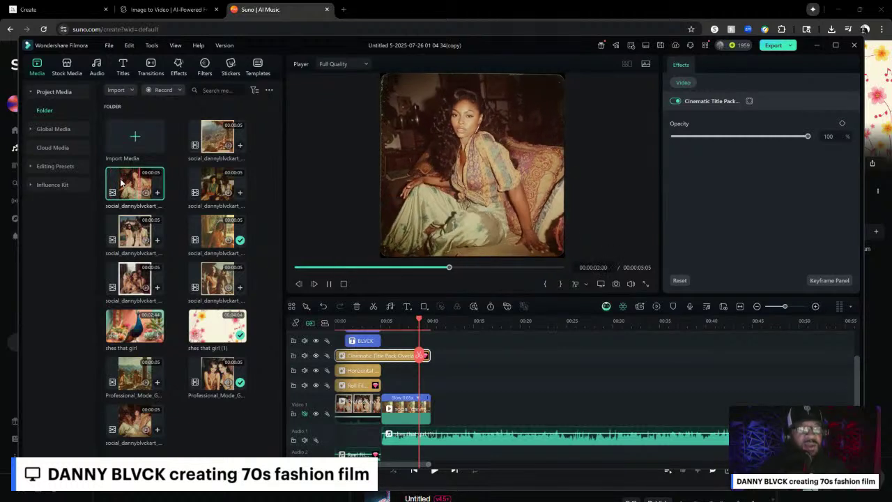
pyautogui.press('space')
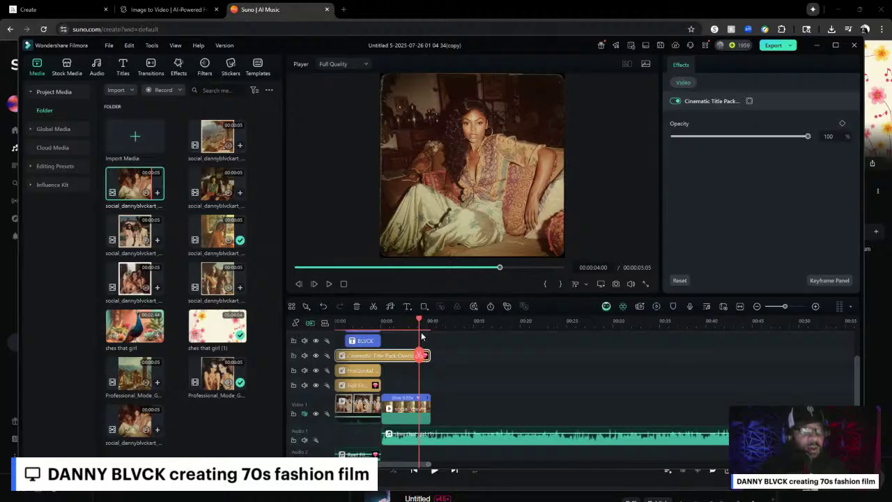
pyautogui.moveTo(414, 324); pyautogui.dragTo(449, 324)
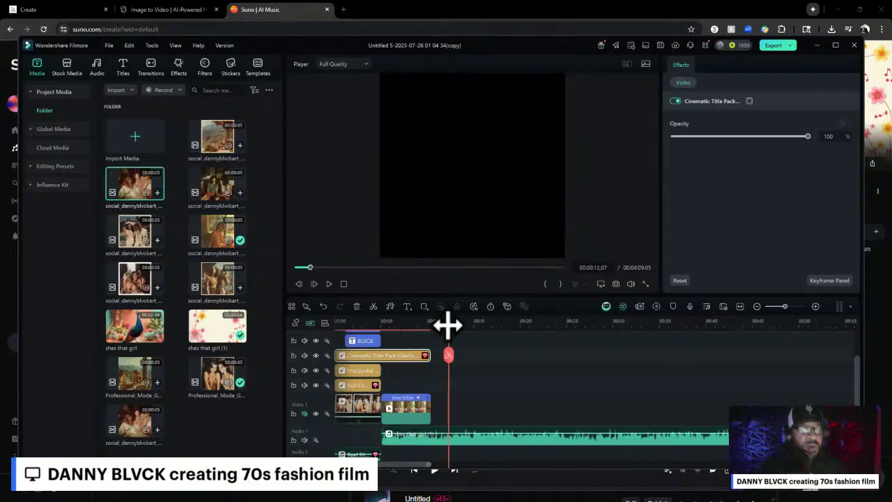
pyautogui.click(157, 193)
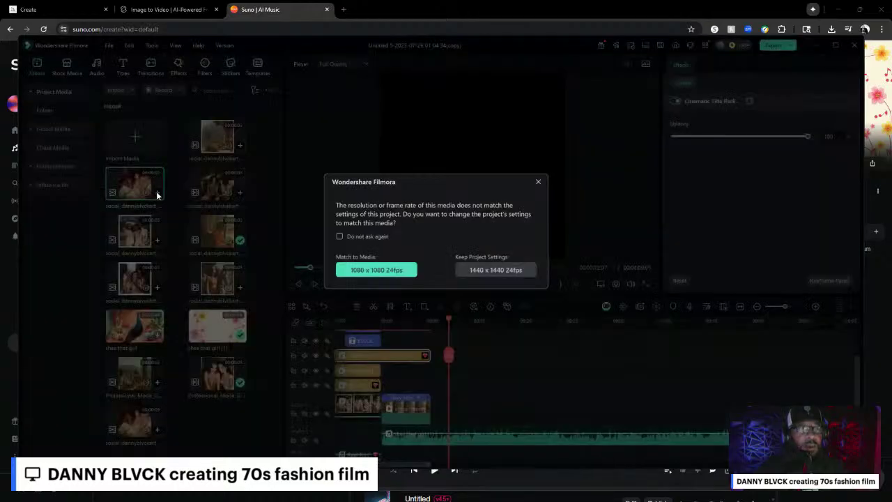
pyautogui.click(477, 270)
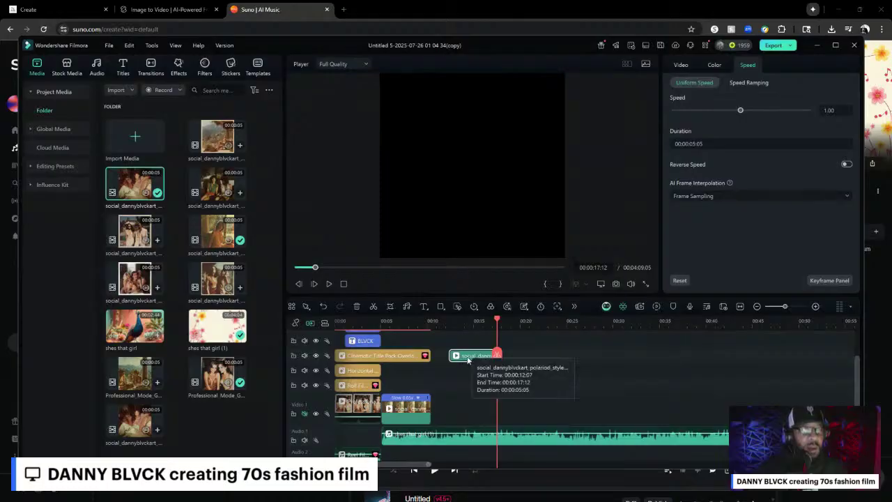
pyautogui.moveTo(468, 357); pyautogui.dragTo(460, 409)
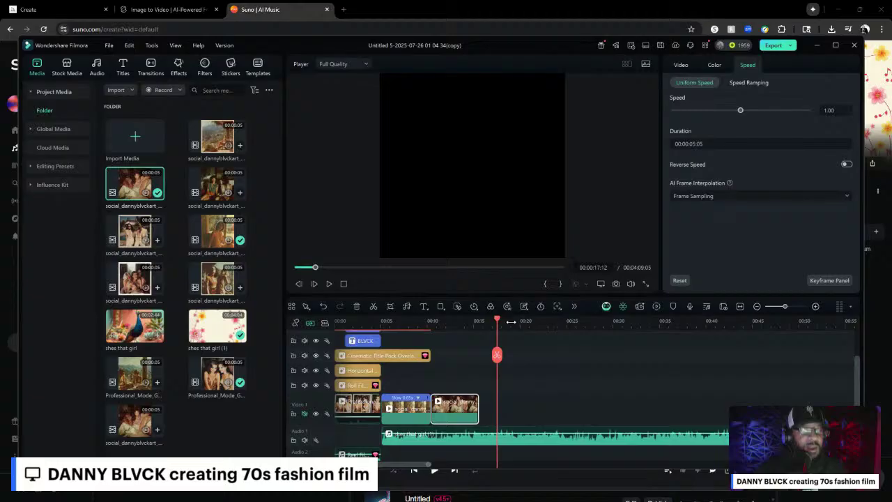
# Step: Play the film from the start into the third video clip to review the new cut, and pause at 00:00:12:20
pyautogui.moveTo(494, 319); pyautogui.dragTo(389, 315)
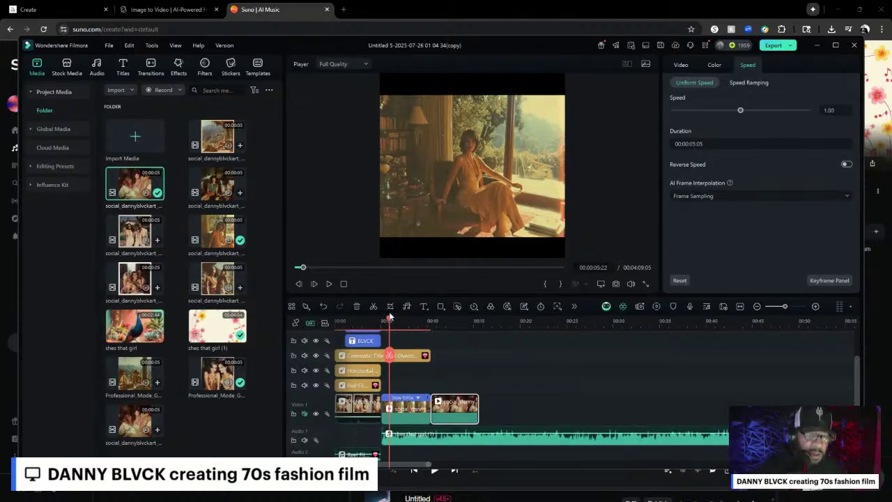
pyautogui.press('Home')
pyautogui.press('space')
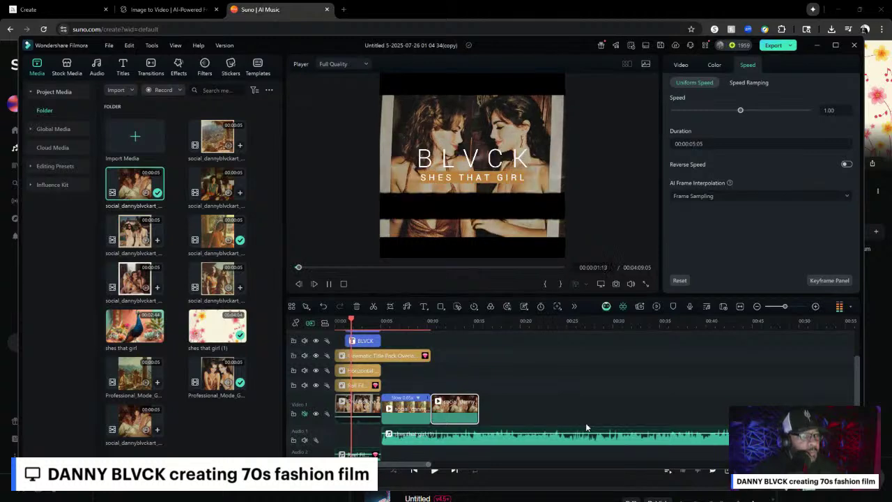
pyautogui.scroll(2, 586, 427)
pyautogui.scroll(-2, 586, 428)
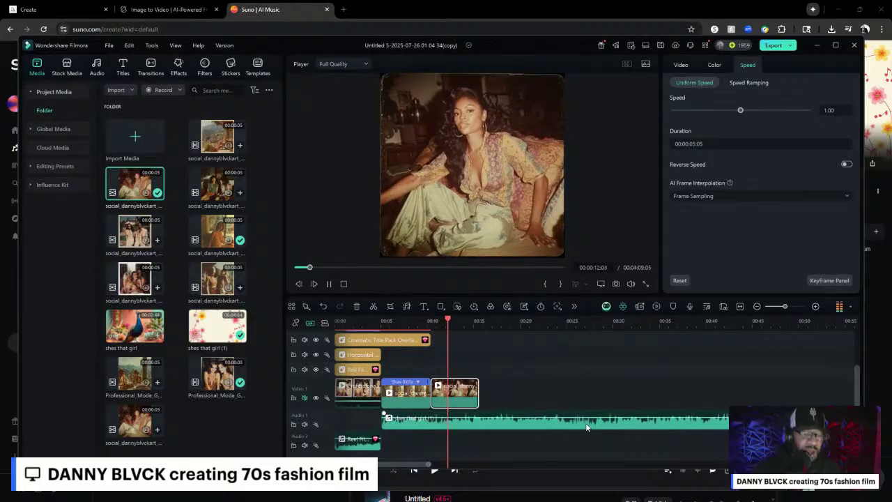
pyautogui.press('space')
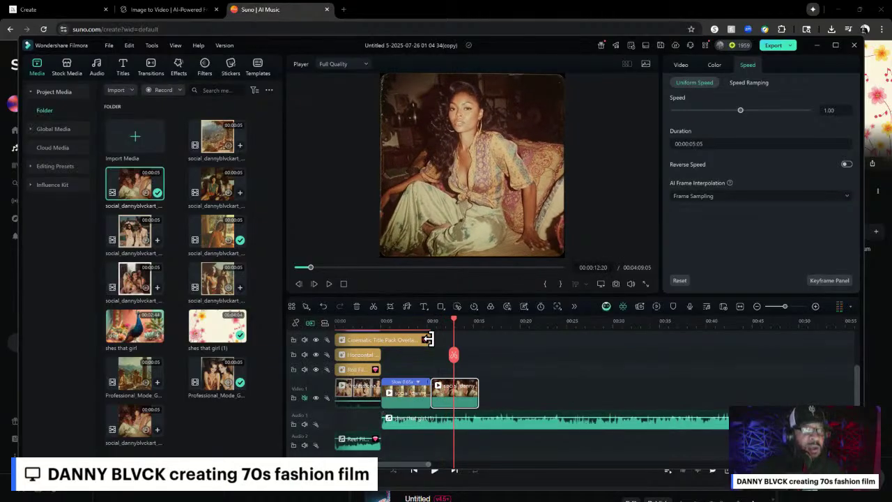
# Step: Extend Cinematic Title Pack Overlay 01 to the end of the third video clip and play the film from 00:00:07:00
pyautogui.moveTo(424, 342); pyautogui.dragTo(475, 340)
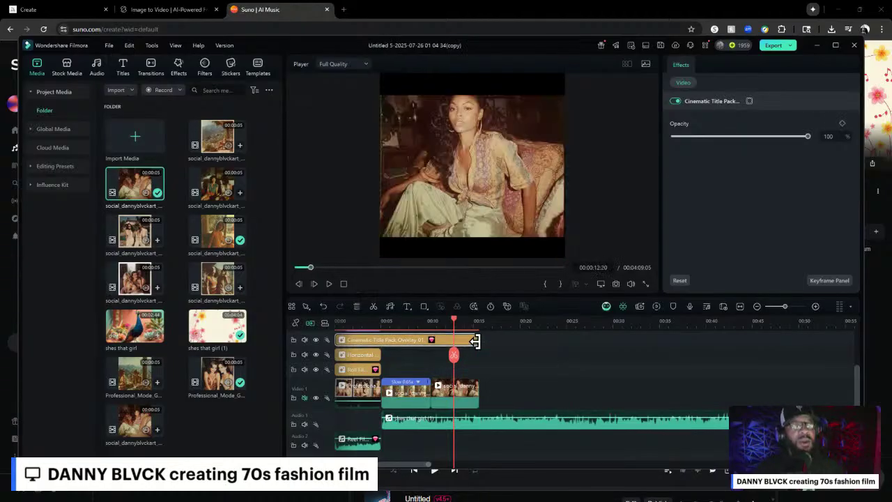
pyautogui.click(400, 323)
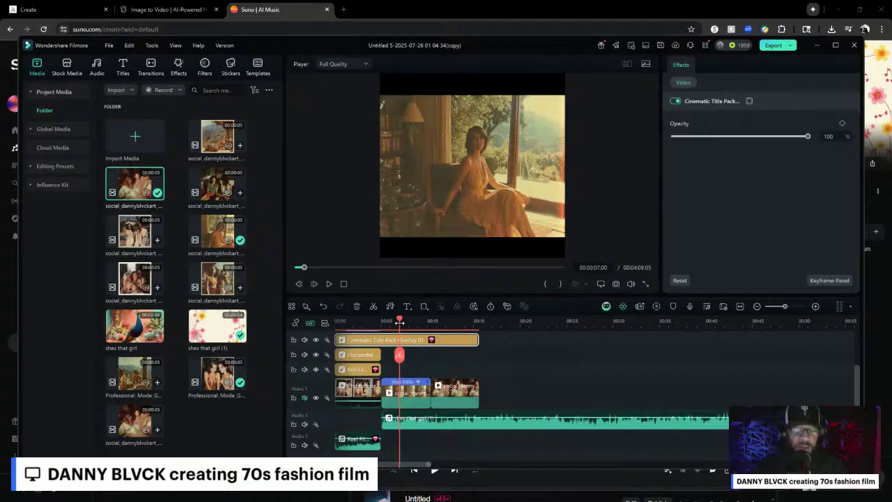
pyautogui.press('space')
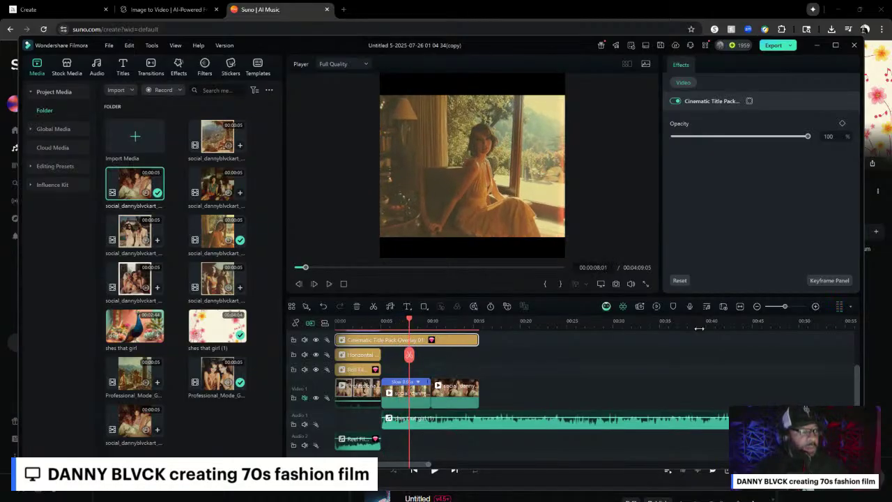
# Step: Try splitting Cinematic Title Pack Overlay 01 at 00:00:12:04 and 00:00:14:05, and undo both splits
pyautogui.moveTo(786, 309); pyautogui.dragTo(791, 309)
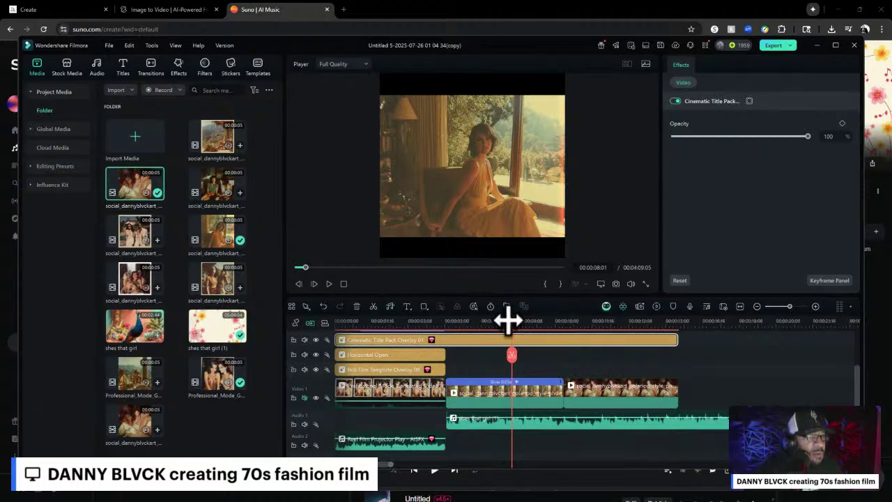
pyautogui.moveTo(508, 320); pyautogui.dragTo(566, 328)
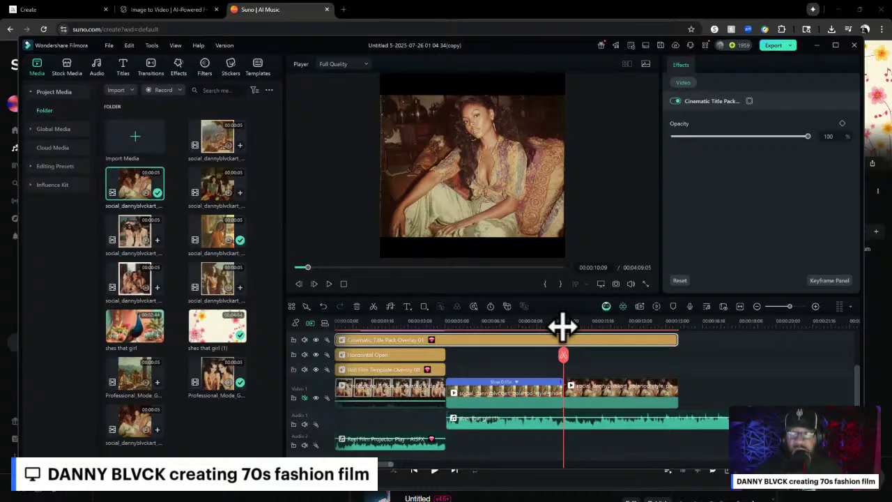
pyautogui.moveTo(563, 327); pyautogui.dragTo(603, 331)
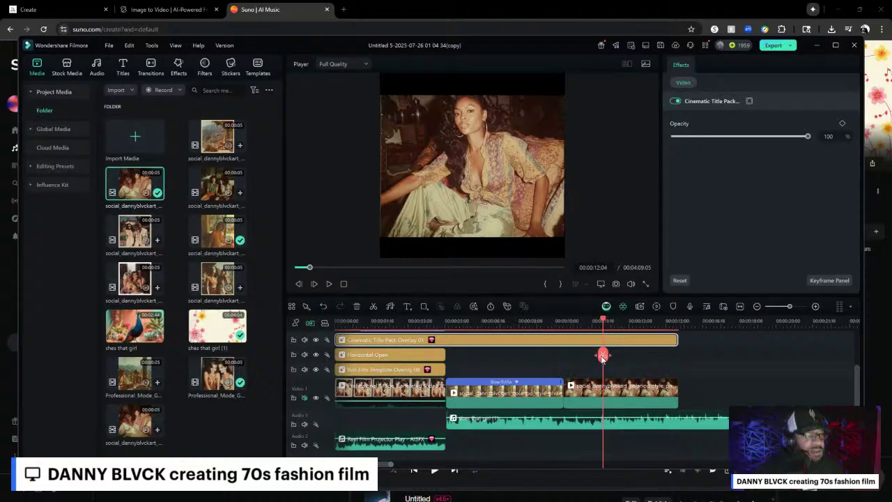
pyautogui.click(603, 356)
pyautogui.moveTo(602, 325); pyautogui.dragTo(648, 326)
pyautogui.click(648, 355)
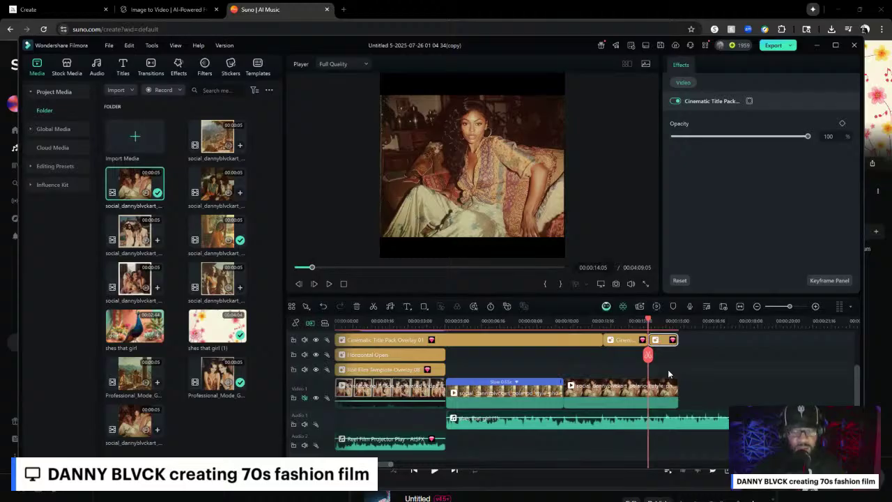
pyautogui.hotkey('ctrl', 'z')
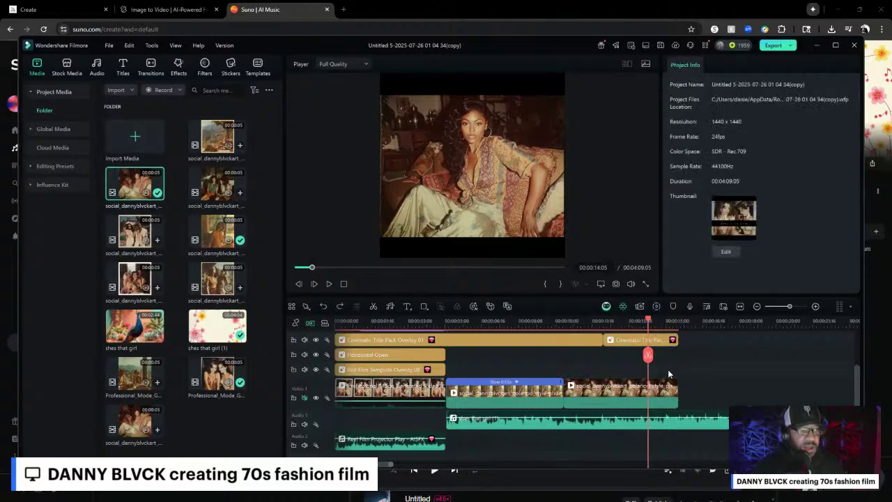
pyautogui.hotkey('ctrl', 'z')
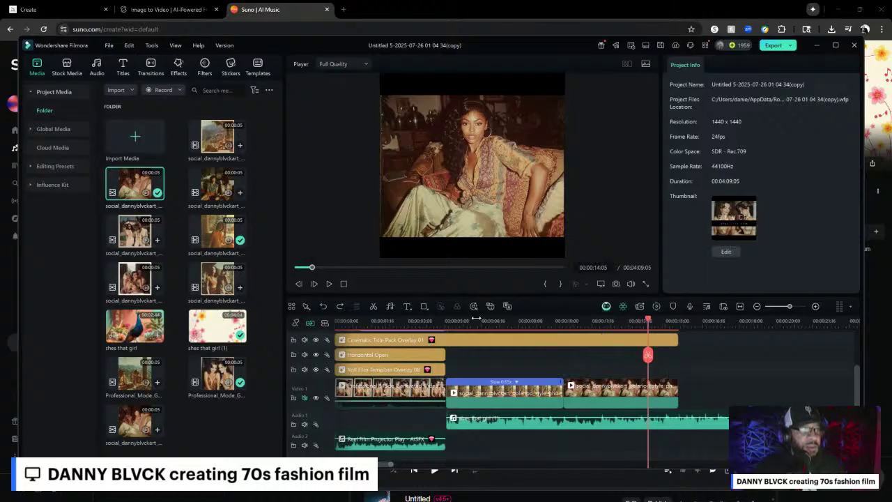
# Step: Split the patterned-sofa clip into three pieces at 00:00:12:04 and 00:00:14:01
pyautogui.click(606, 393)
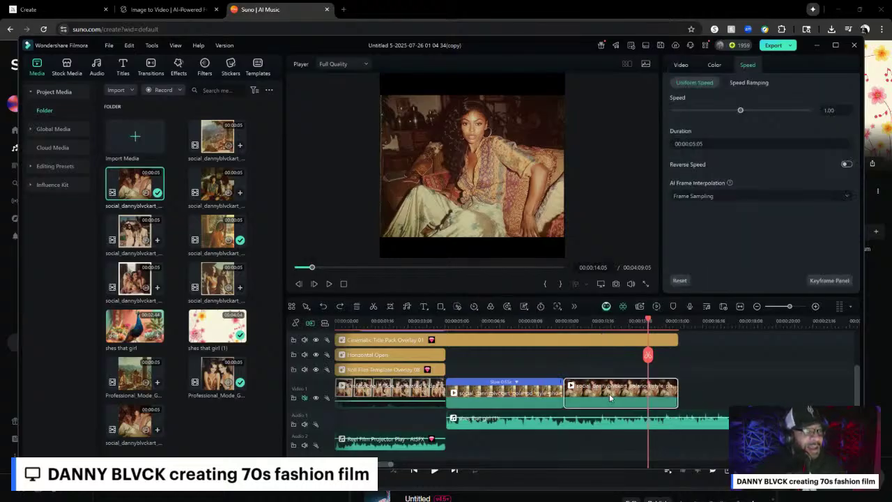
pyautogui.moveTo(649, 321)
pyautogui.mouseDown()
pyautogui.moveTo(593, 331)
pyautogui.moveTo(644, 324)
pyautogui.mouseUp()
pyautogui.hotkey('ctrl', 'b')
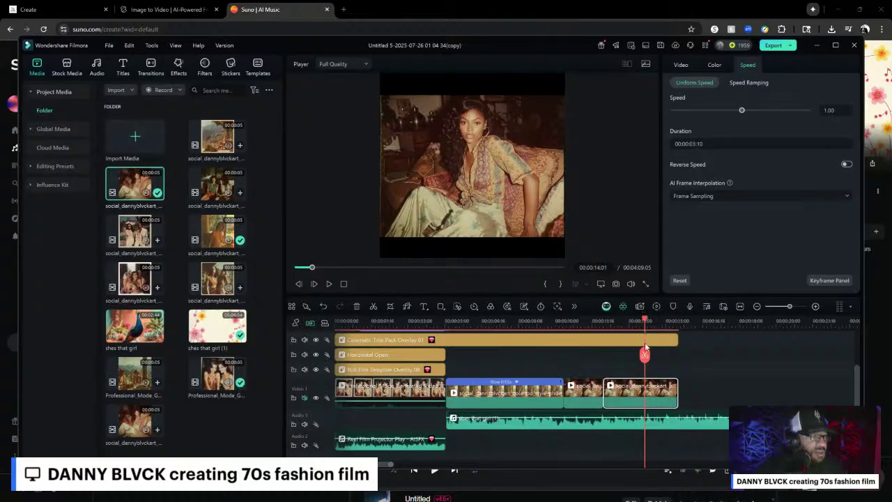
pyautogui.hotkey('ctrl', 'b')
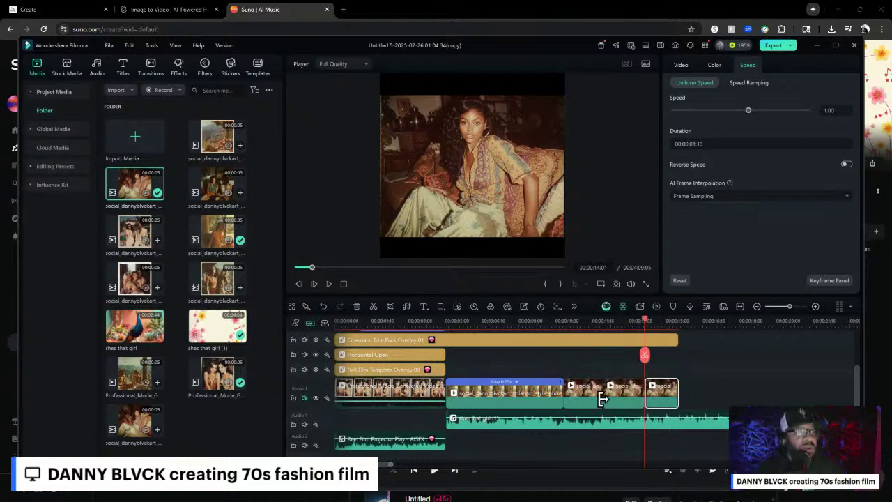
# Step: Trim the starts of the middle and last patterned-sofa pieces so they last 00:00:01:08 and 00:00:01:00
pyautogui.click(631, 401)
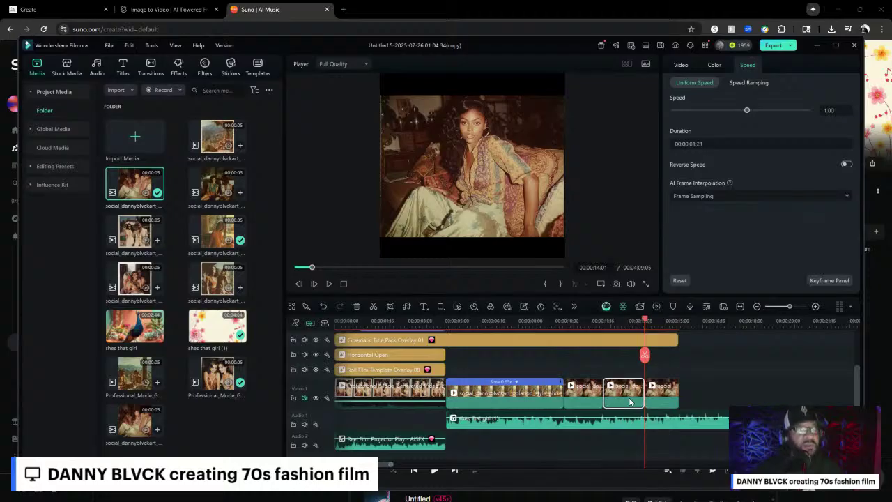
pyautogui.click(582, 402)
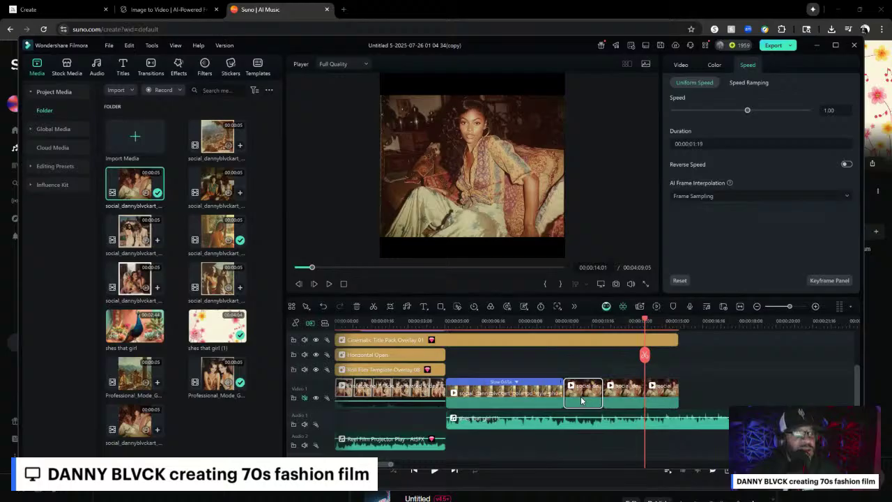
pyautogui.click(618, 399)
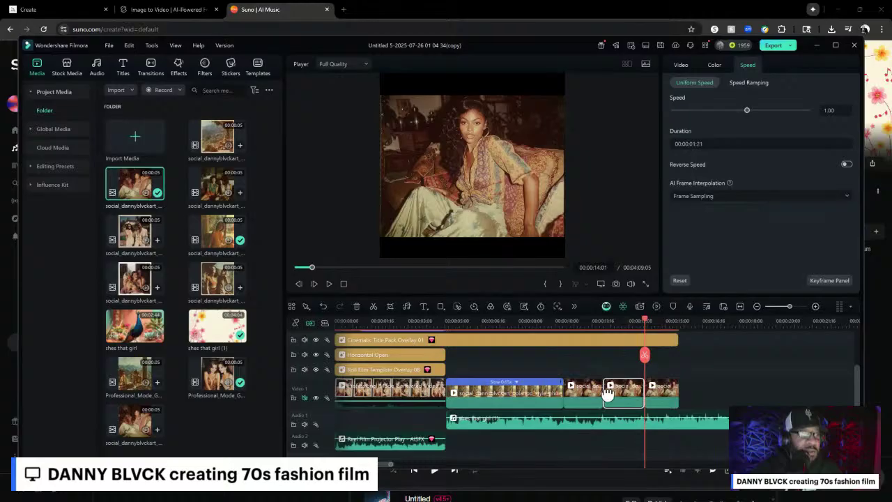
pyautogui.moveTo(604, 394); pyautogui.dragTo(618, 397)
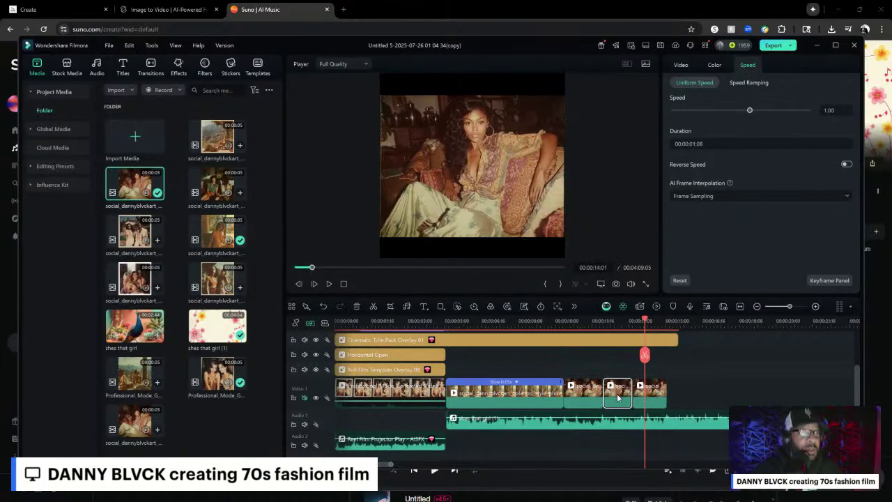
pyautogui.click(646, 398)
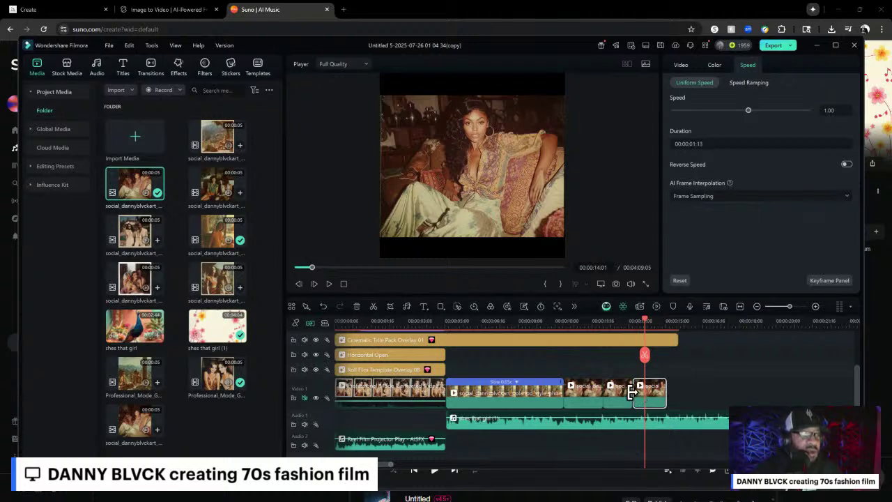
pyautogui.moveTo(633, 393); pyautogui.dragTo(647, 396)
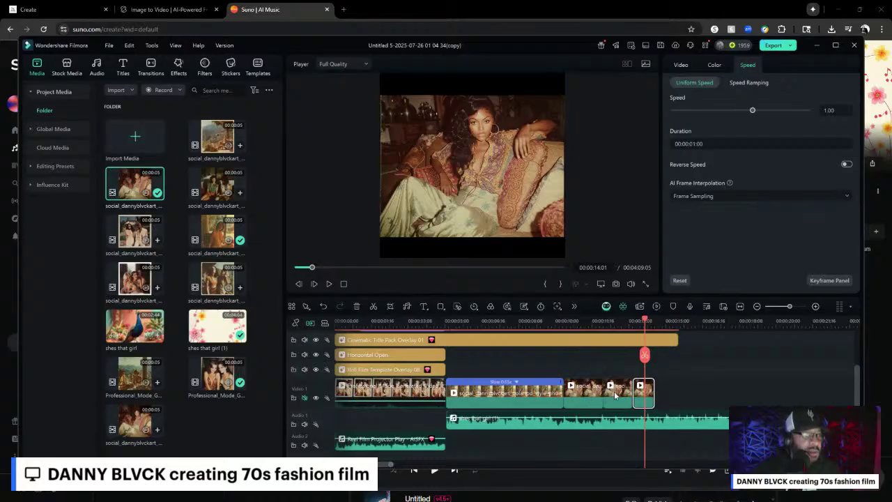
# Step: Play the film twice from just before the end of the second clip to review the jump cuts against the music
pyautogui.click(551, 326)
pyautogui.press('space')
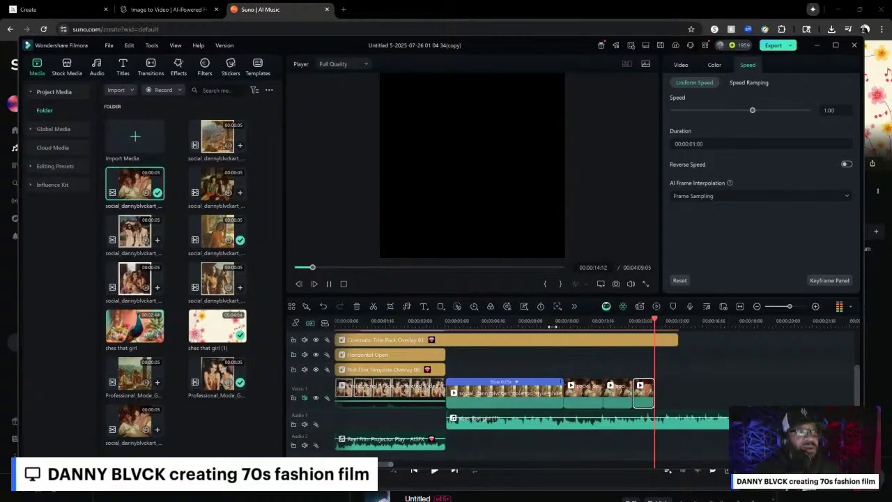
pyautogui.press('space')
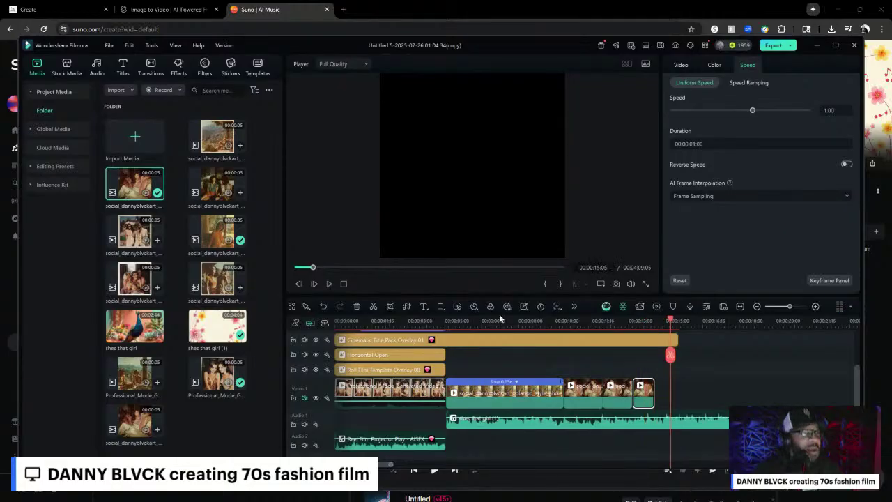
pyautogui.click(553, 325)
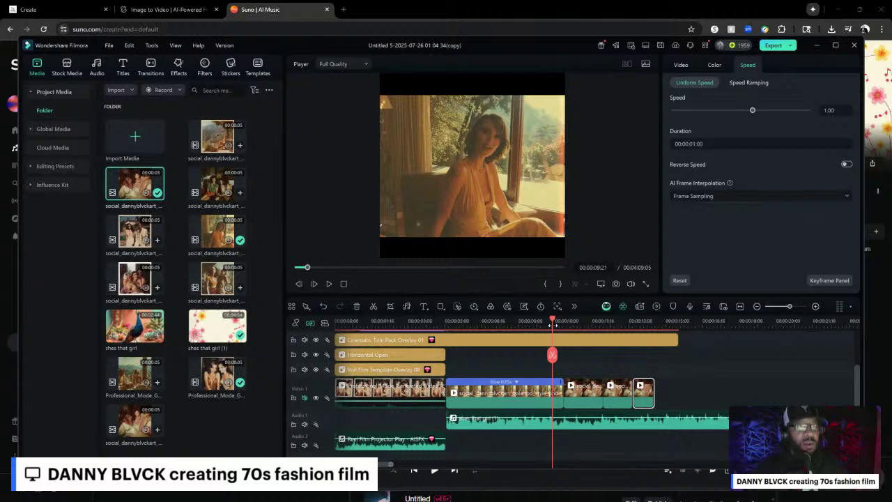
pyautogui.press('space')
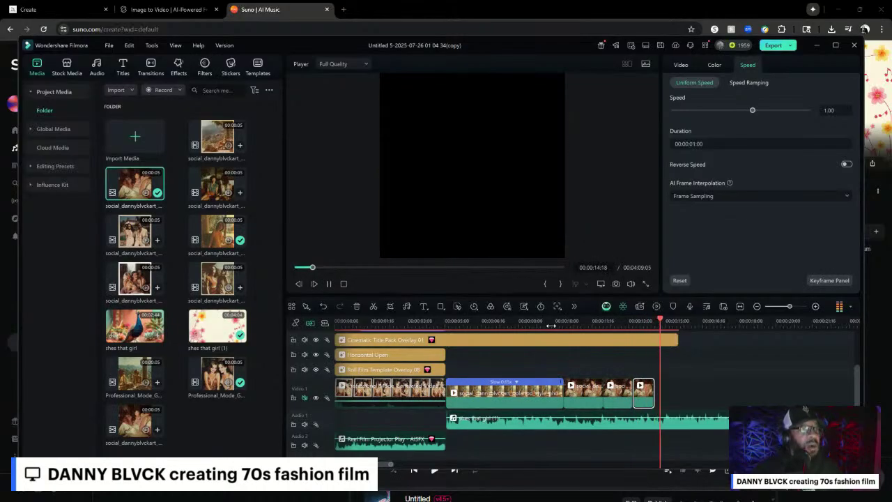
pyautogui.press('space')
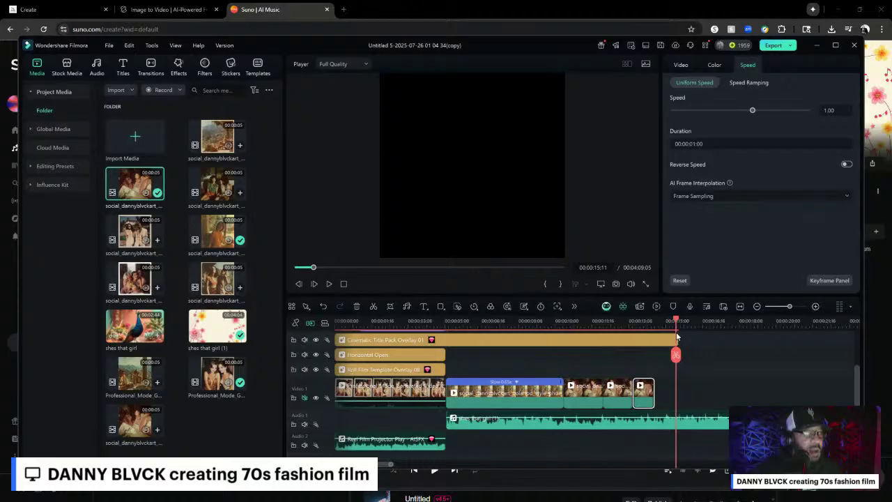
# Step: Mark 00:00:15:00 with the playhead and slow the last patterned-sofa piece to 0.48 speed so it runs past that point
pyautogui.moveTo(674, 328); pyautogui.dragTo(665, 327)
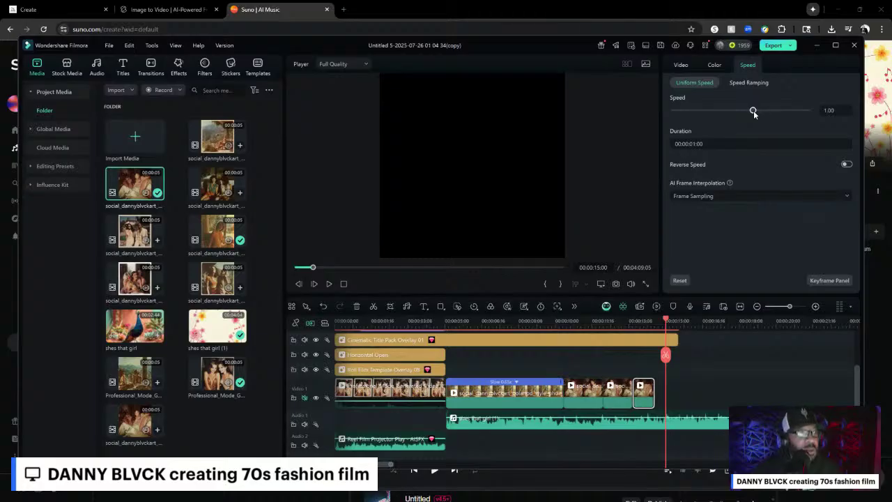
pyautogui.moveTo(754, 114); pyautogui.dragTo(751, 114)
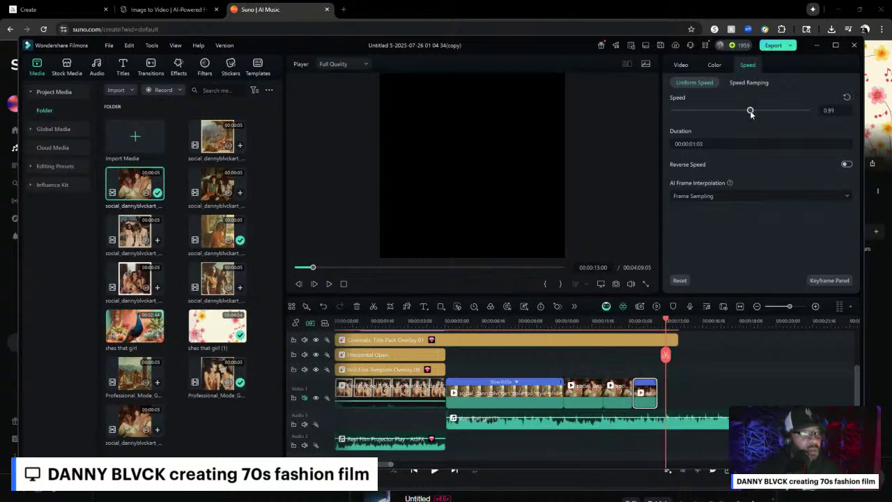
pyautogui.moveTo(751, 114); pyautogui.dragTo(749, 114)
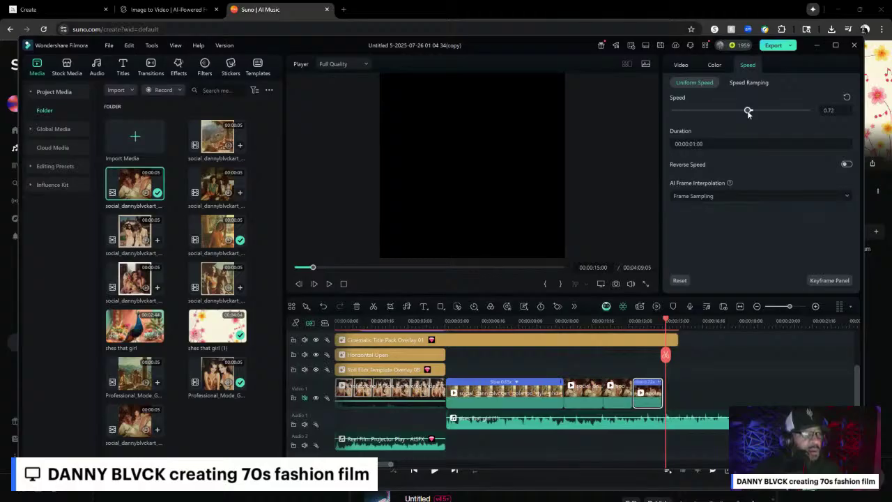
pyautogui.moveTo(749, 114); pyautogui.dragTo(746, 113)
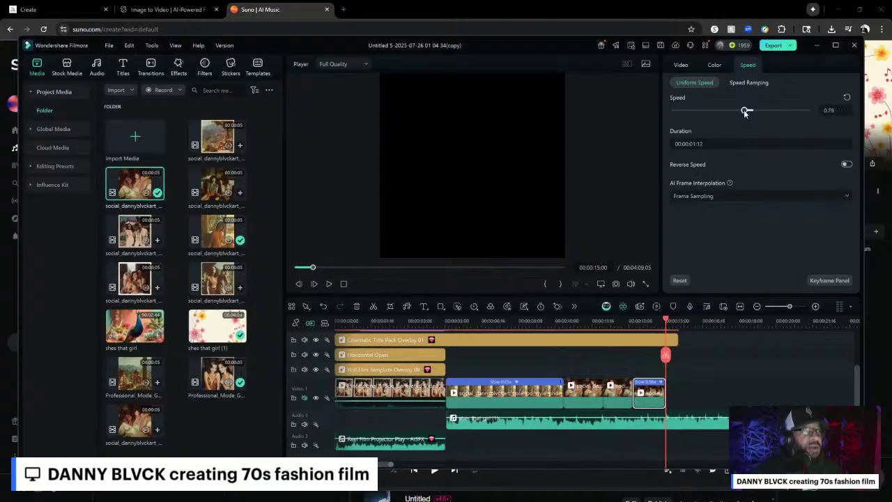
pyautogui.moveTo(747, 114); pyautogui.dragTo(742, 113)
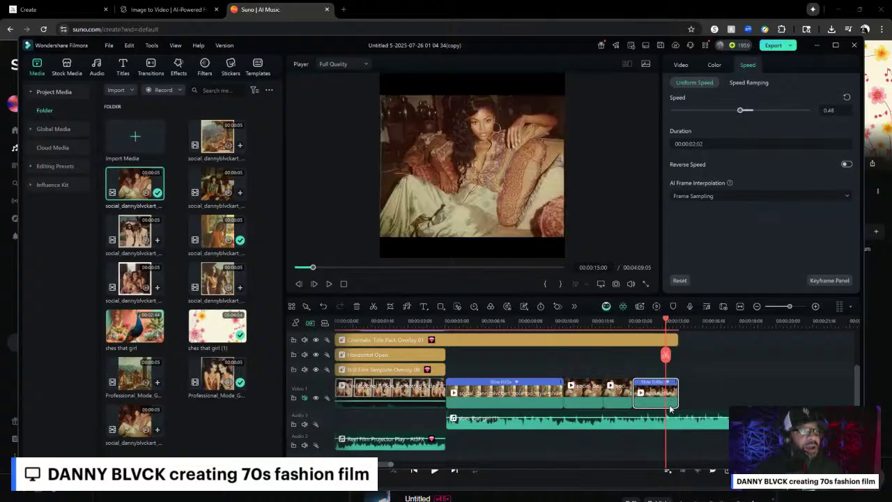
# Step: Split the slowed last piece at 00:00:15:00, delete the remainder, and play the ending from late in the second clip
pyautogui.click(665, 356)
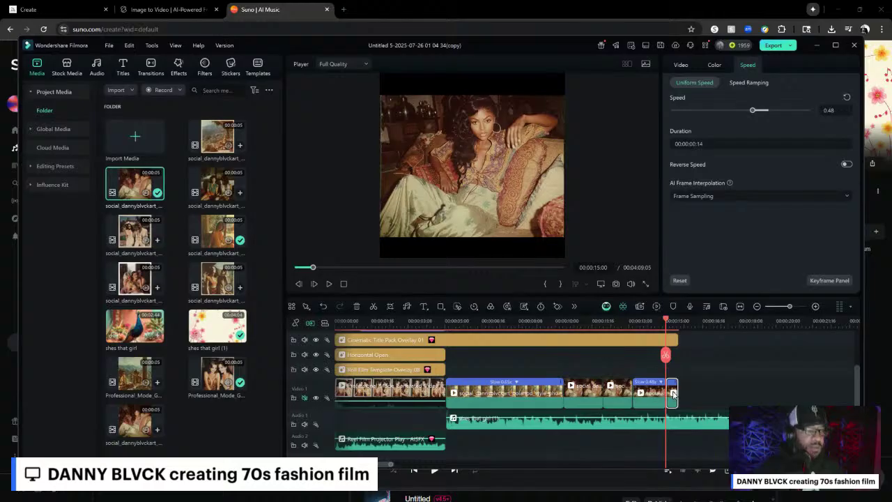
pyautogui.press('Delete')
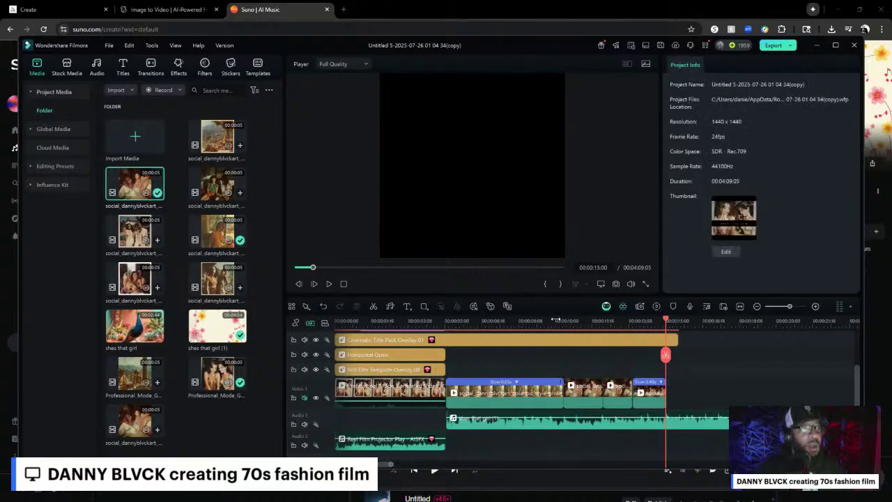
pyautogui.click(544, 323)
pyautogui.press('space')
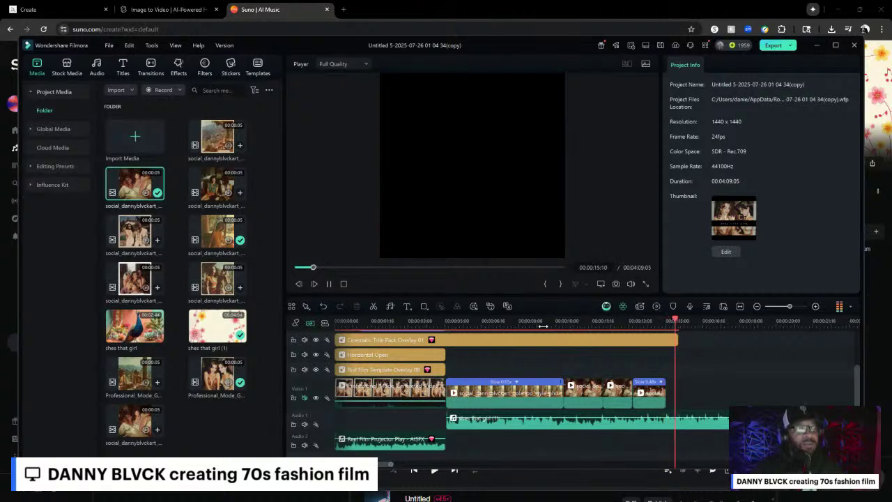
pyautogui.press('space')
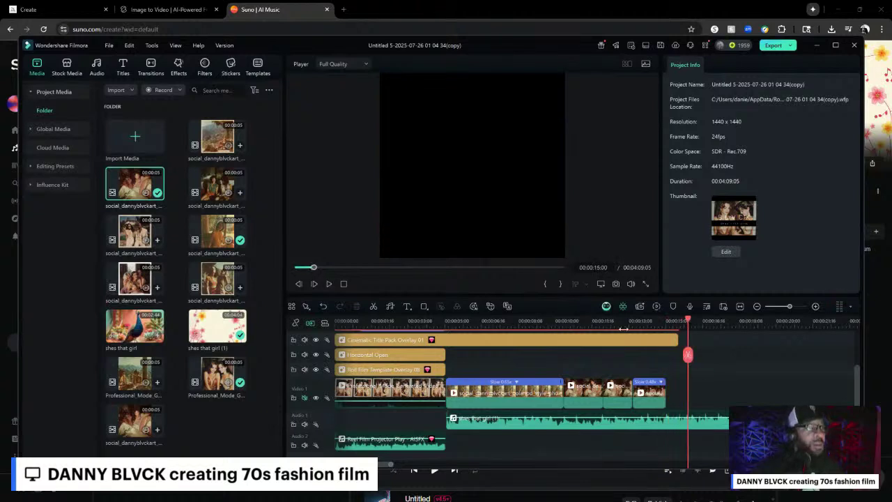
# Step: Shorten Cinematic Title Pack Overlay 01 to end with the last video piece at 00:00:15:00
pyautogui.moveTo(682, 324); pyautogui.dragTo(672, 397)
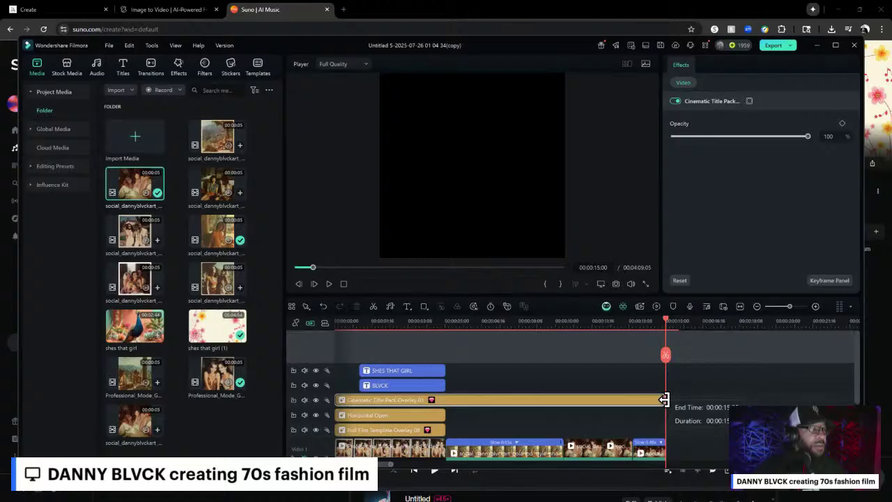
pyautogui.moveTo(664, 399); pyautogui.dragTo(663, 399)
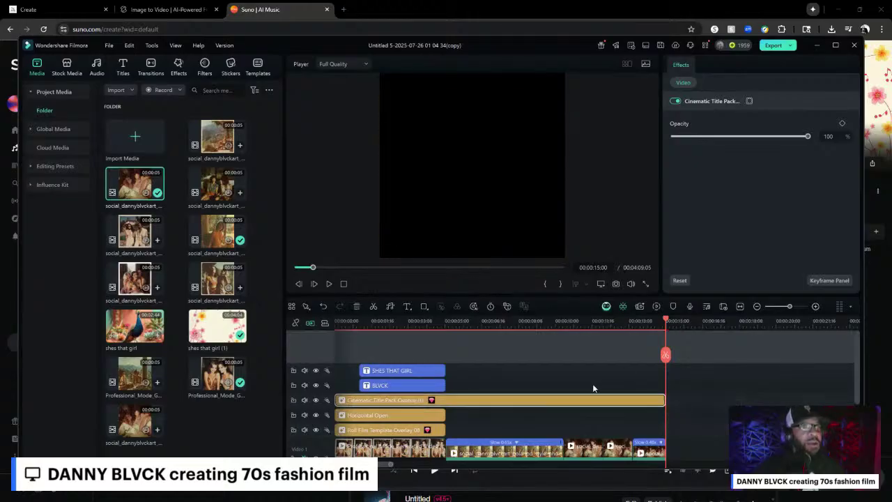
# Step: Add the Credit 2 title at 00:00:15:00, move it up to the BLVCK title's track, and preview it at 00:00:16:13
pyautogui.click(124, 71)
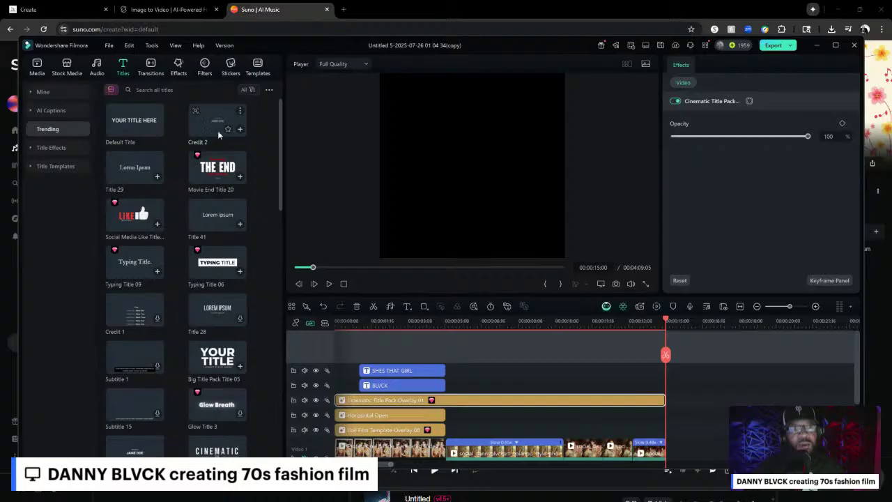
pyautogui.click(240, 130)
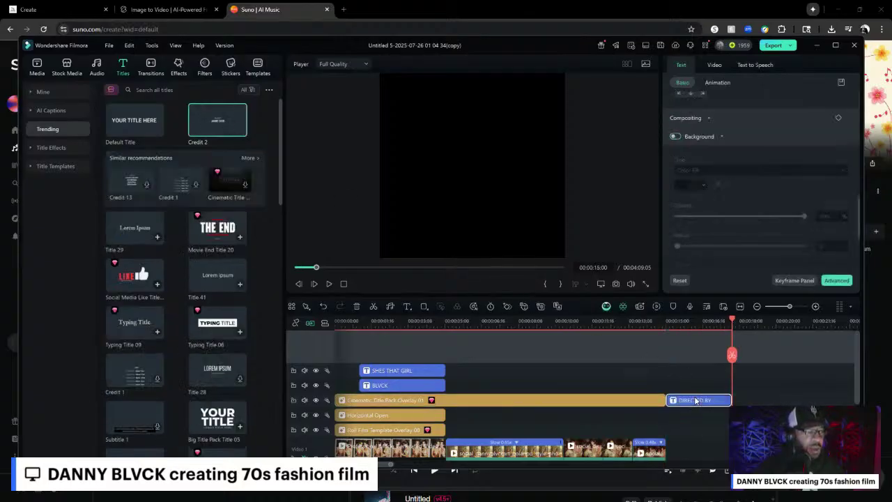
pyautogui.moveTo(697, 398); pyautogui.dragTo(692, 385)
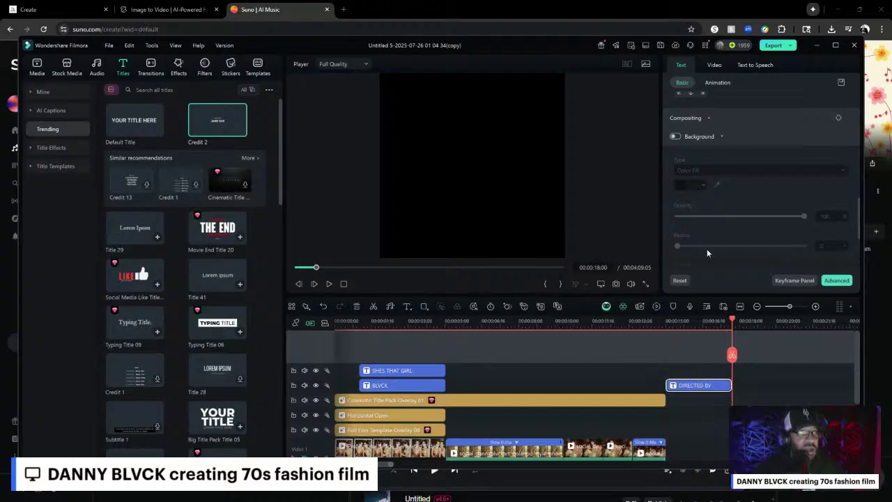
pyautogui.click(732, 335)
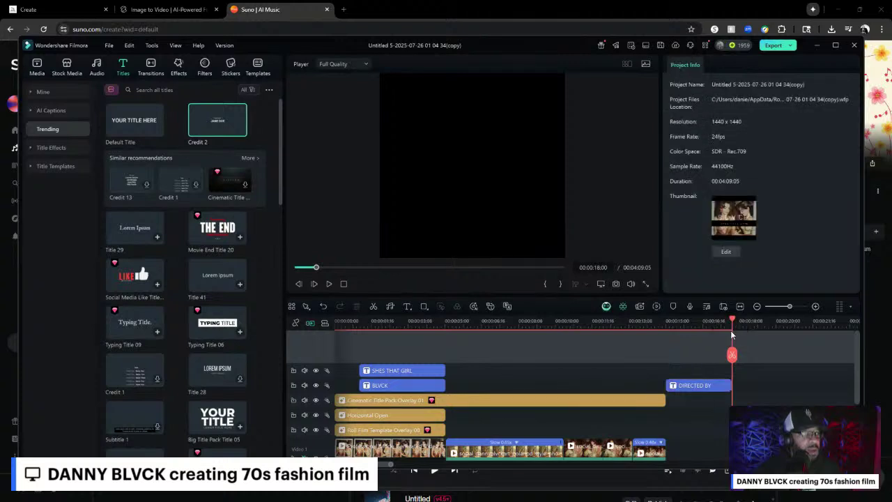
pyautogui.moveTo(730, 327); pyautogui.dragTo(699, 326)
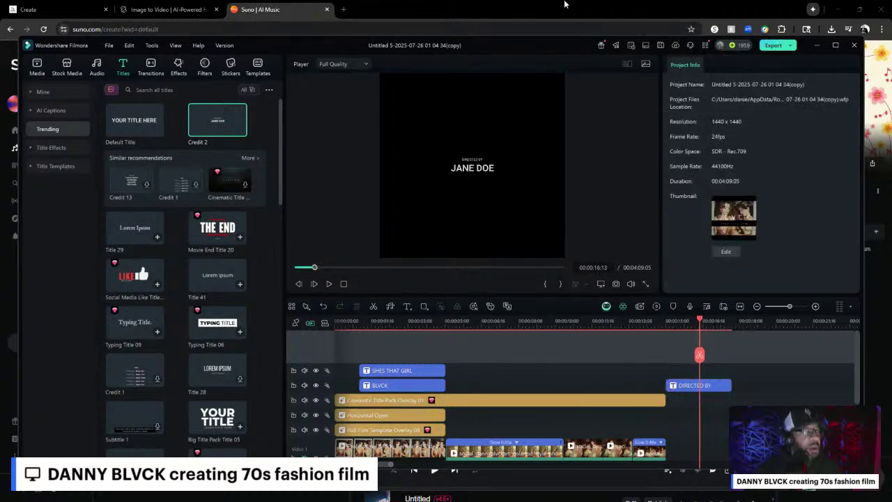
# Step: Replace the placeholder name under DIRECTED BY in the closing credit with the director's name
pyautogui.click(701, 389)
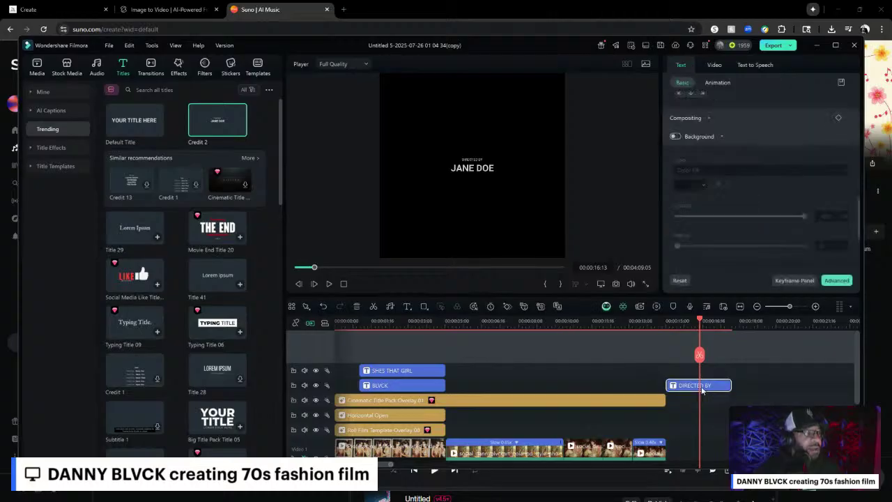
pyautogui.scroll(5, 728, 109)
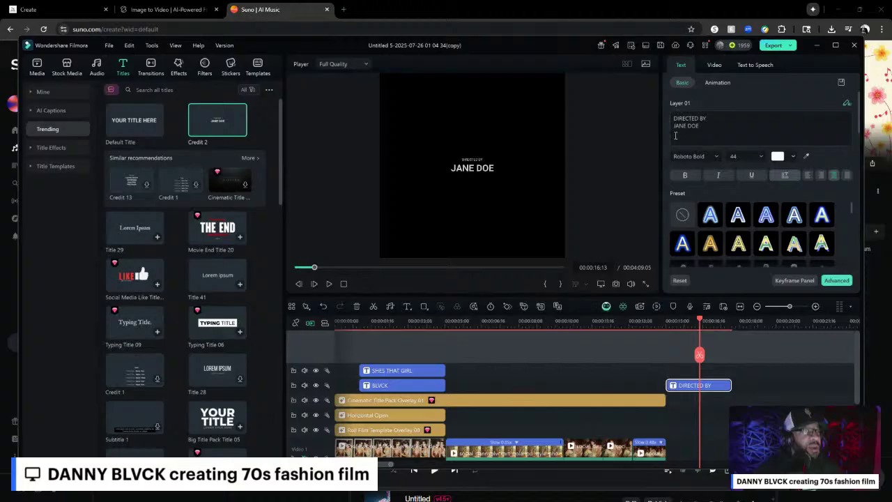
pyautogui.moveTo(701, 126); pyautogui.dragTo(654, 129)
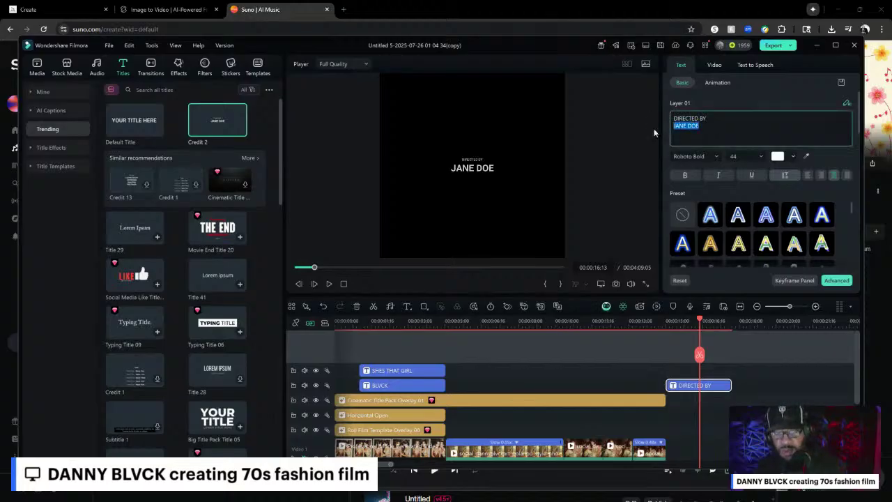
pyautogui.write('DA')
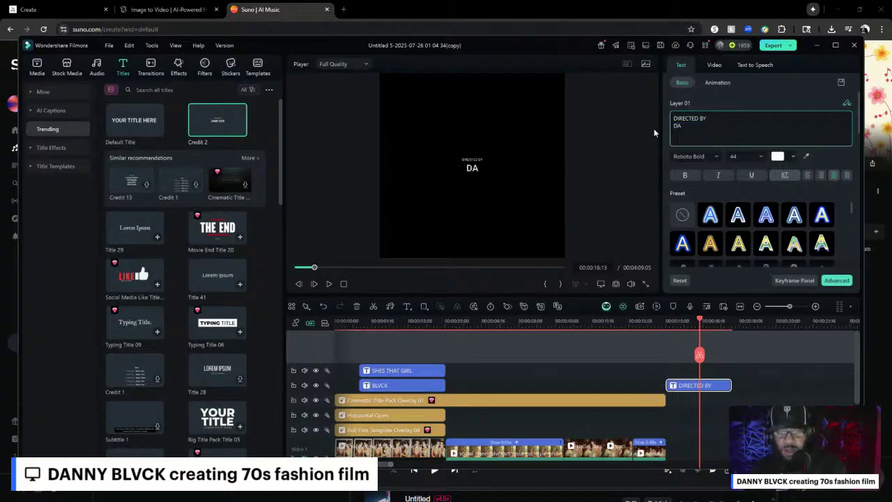
pyautogui.write('NNY B')
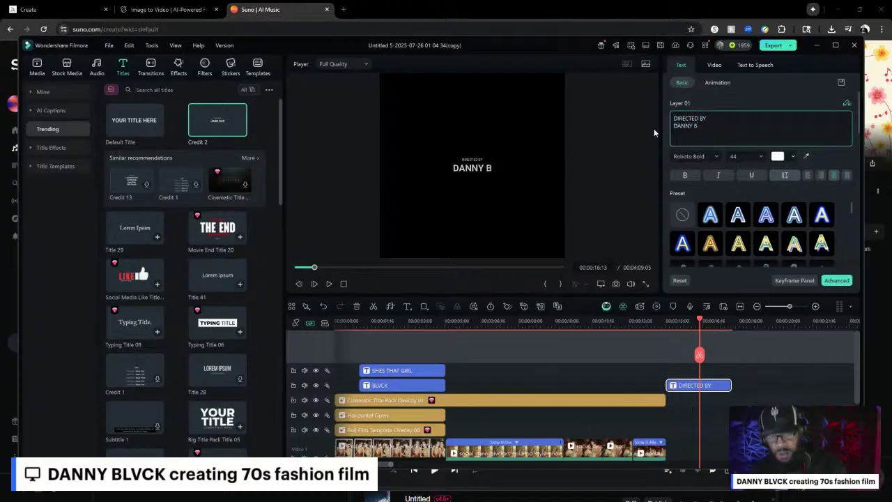
pyautogui.write('LVCK')
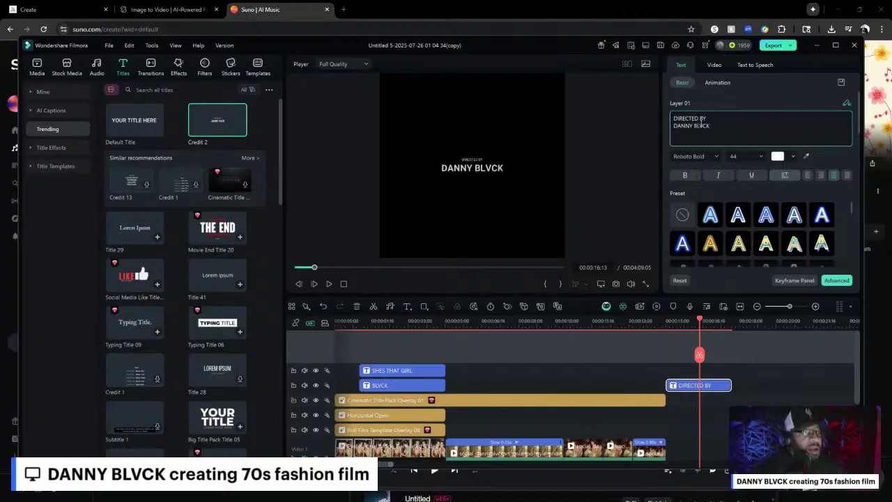
# Step: Play the ending twice from the last patterned-sofa piece through the director credit, stopping the second playback at 00:00:19:20
pyautogui.moveTo(698, 325); pyautogui.dragTo(632, 340)
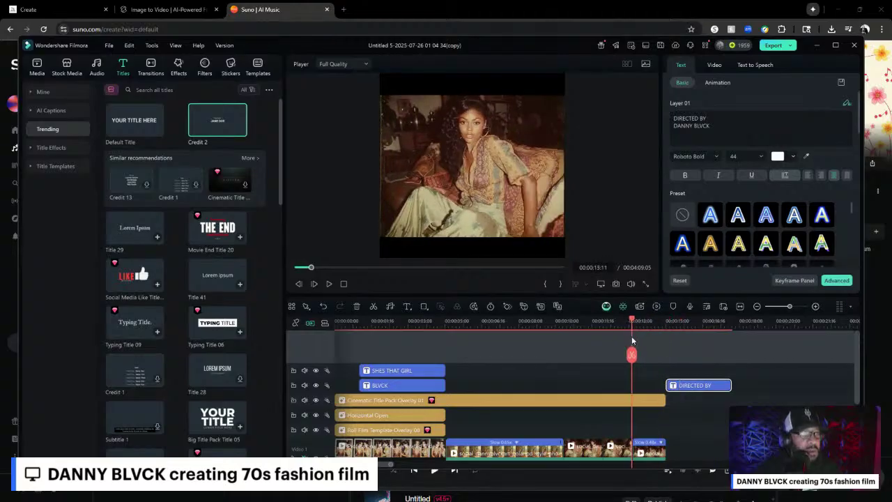
pyautogui.press('space')
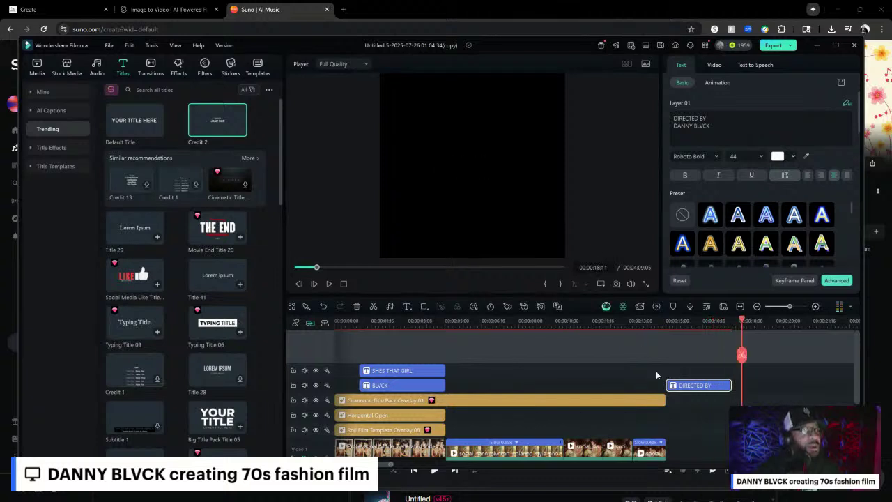
pyautogui.scroll(-2, 656, 371)
pyautogui.scroll(-3, 658, 371)
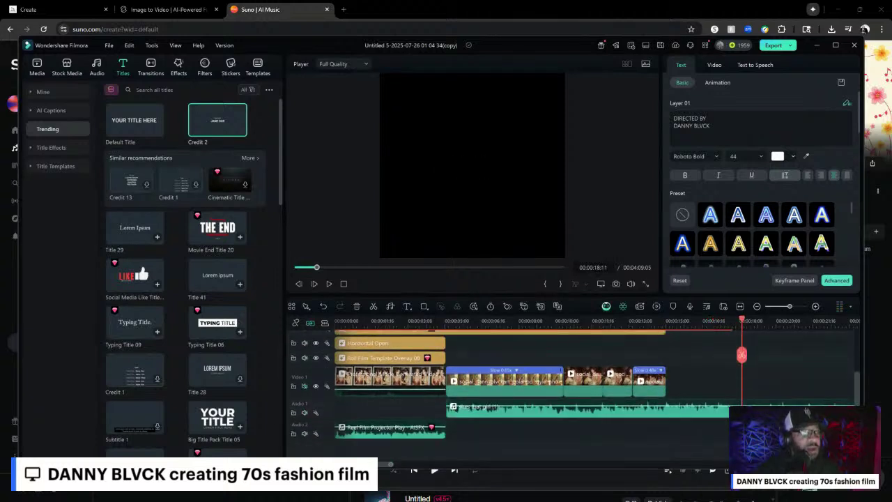
pyautogui.click(707, 320)
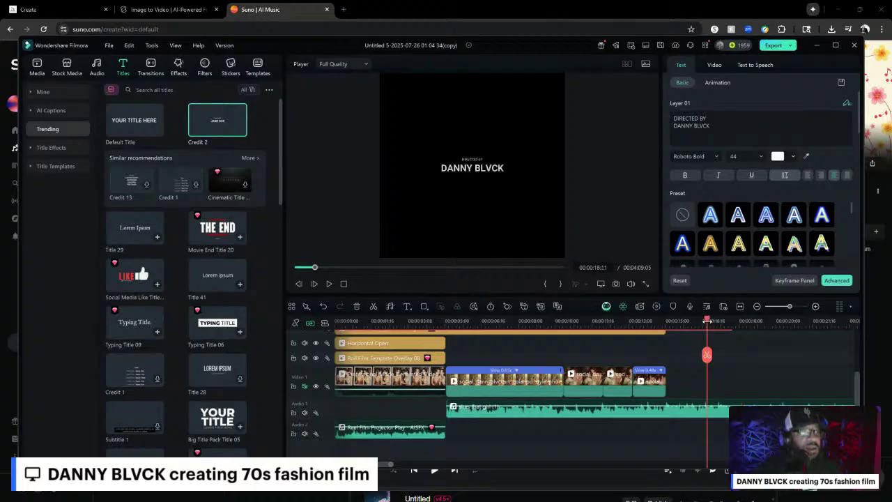
pyautogui.click(649, 322)
pyautogui.press('space')
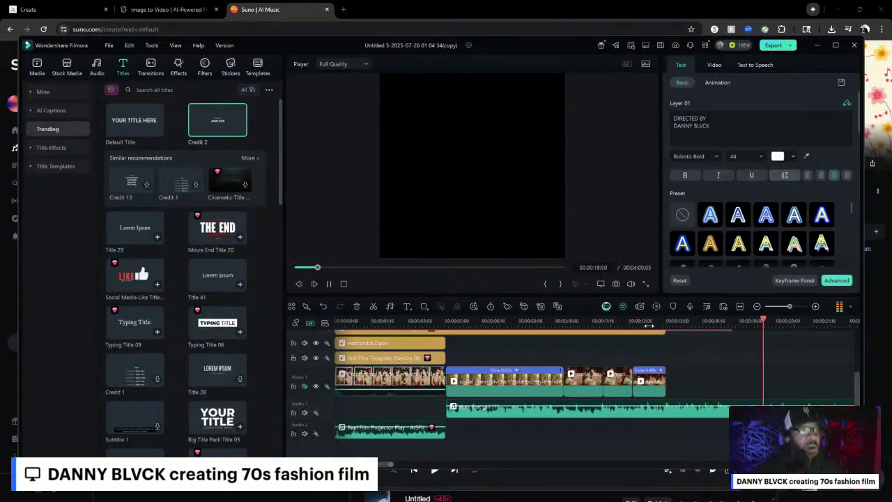
pyautogui.press('space')
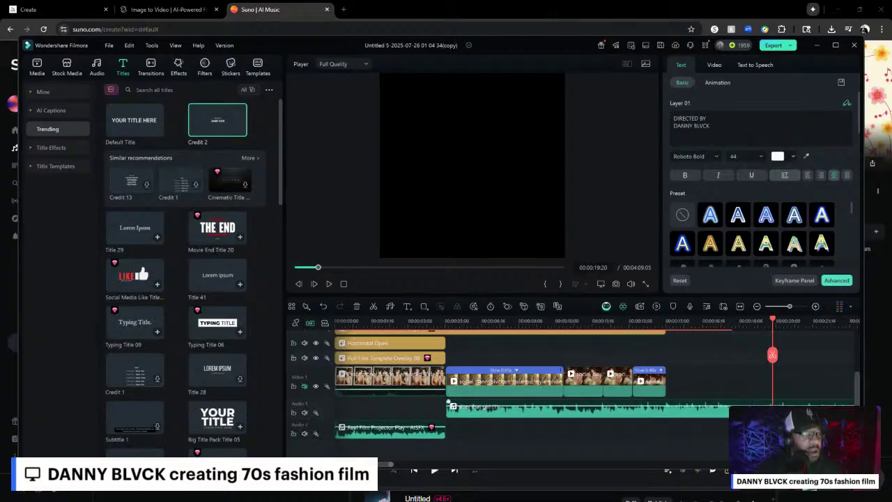
# Step: Split the music clip shes that girl (1) at 00:00:19:20 and delete the remainder
pyautogui.click(669, 410)
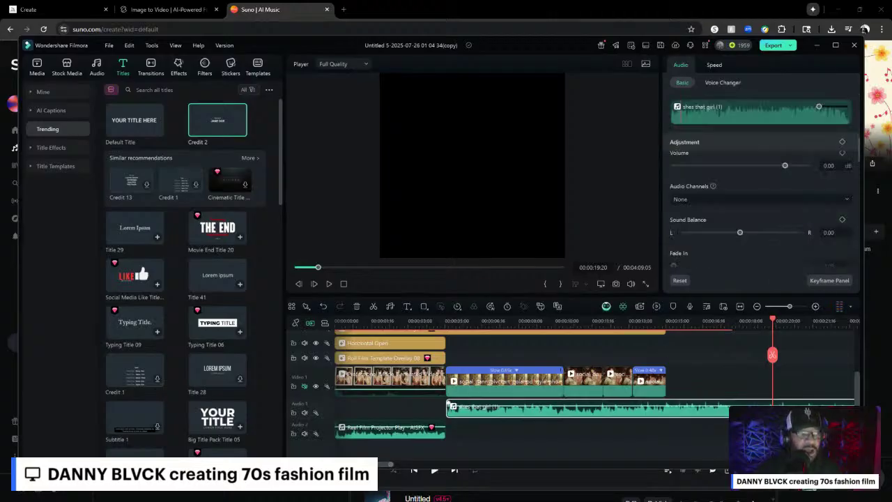
pyautogui.click(773, 357)
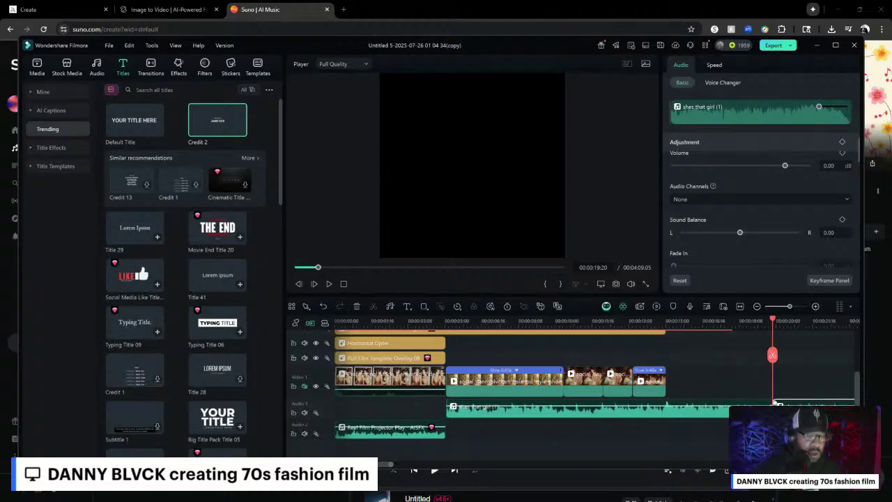
pyautogui.press('Delete')
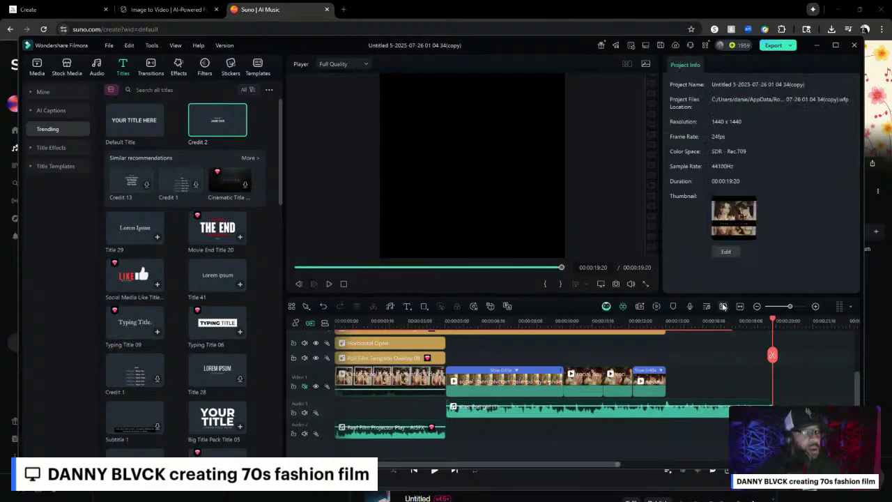
# Step: Give the trimmed music clip a 4.09-second fade-out and play the ending from 00:00:12:04
pyautogui.click(450, 406)
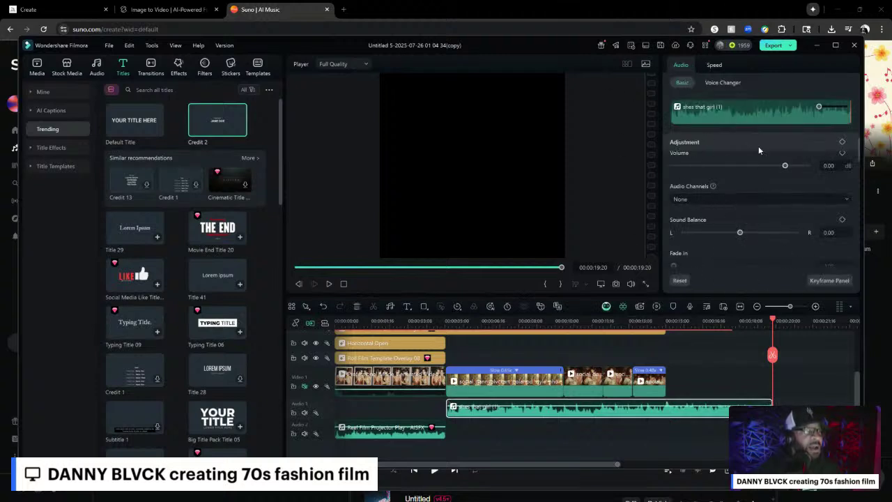
pyautogui.scroll(-3, 746, 161)
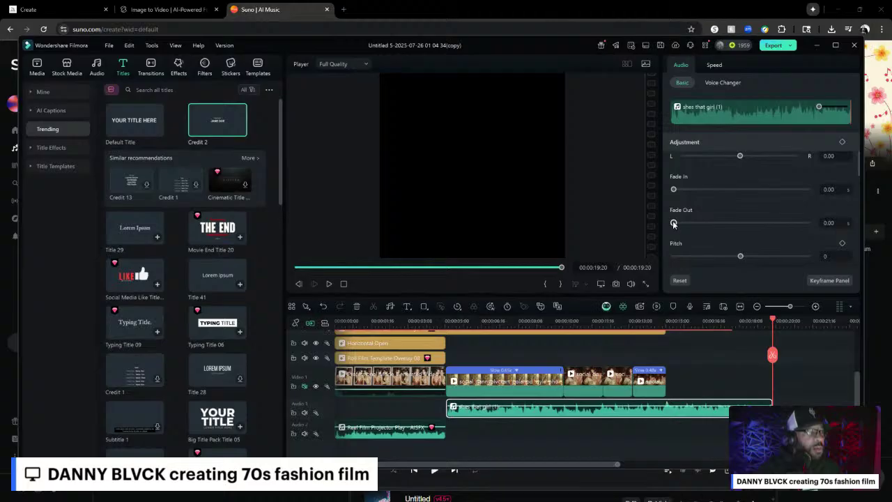
pyautogui.moveTo(674, 223)
pyautogui.mouseDown()
pyautogui.moveTo(711, 224)
pyautogui.moveTo(664, 220)
pyautogui.mouseUp()
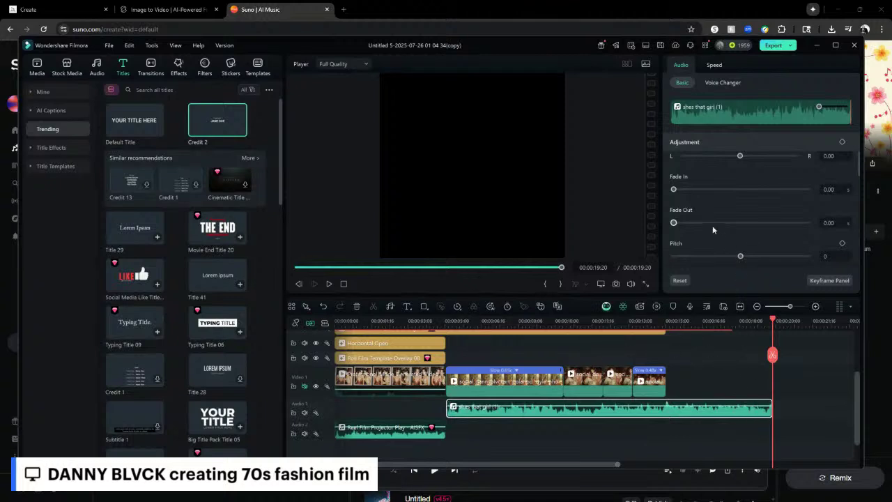
pyautogui.moveTo(673, 223); pyautogui.dragTo(710, 234)
pyautogui.click(604, 321)
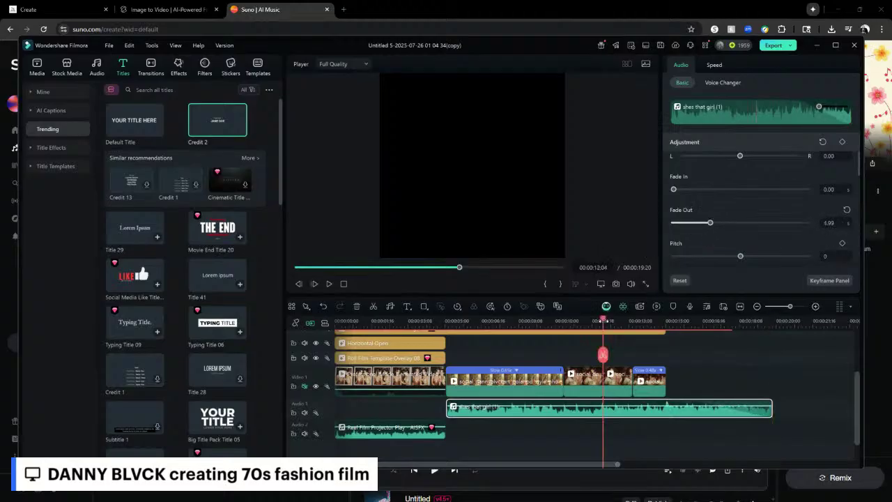
pyautogui.press('space')
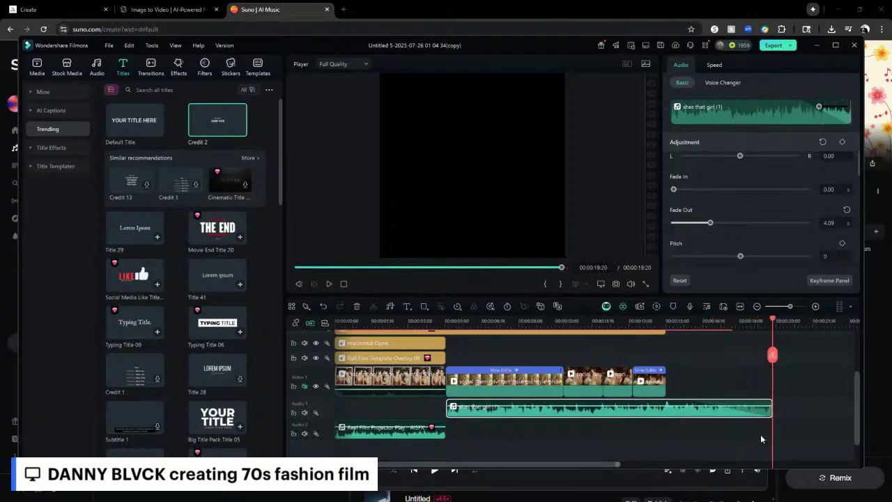
# Step: Search the title library for FILM STATIC
pyautogui.scroll(3, 726, 386)
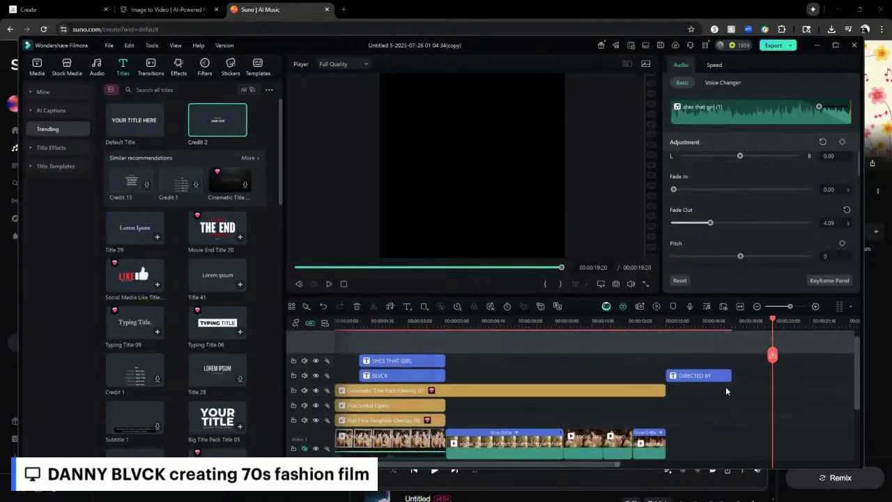
pyautogui.scroll(-3, 725, 387)
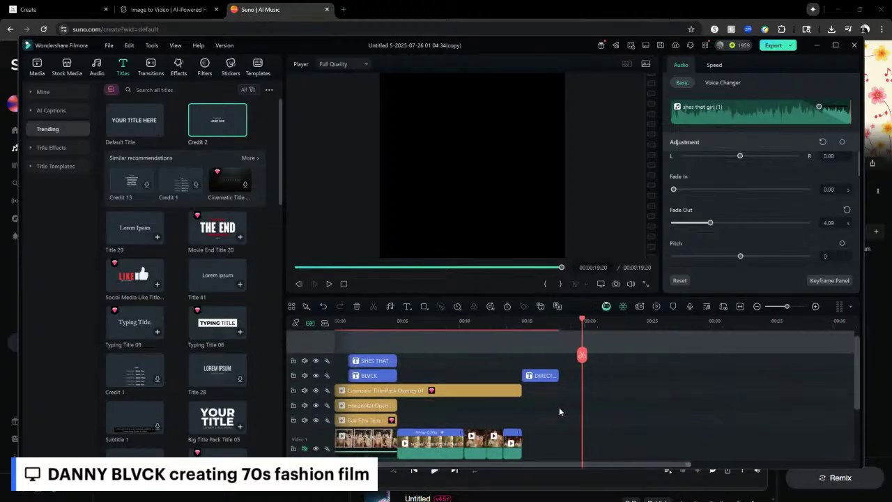
pyautogui.scroll(-2, 559, 407)
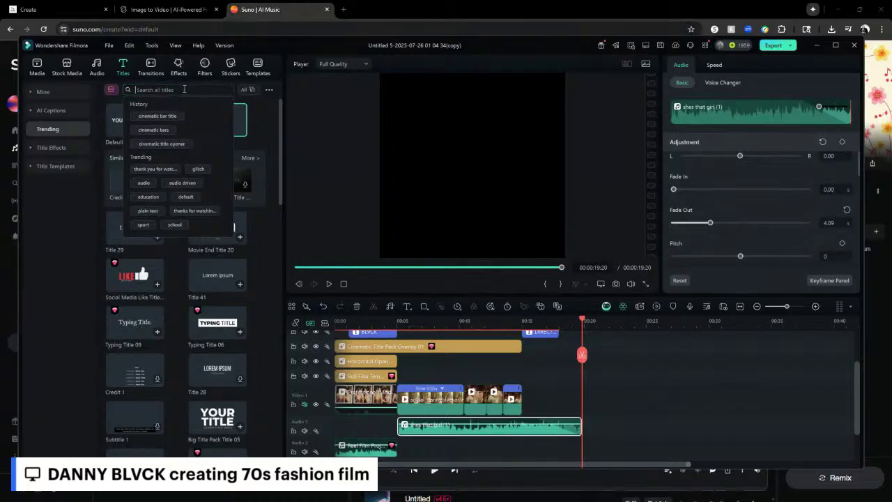
pyautogui.write('fIL')
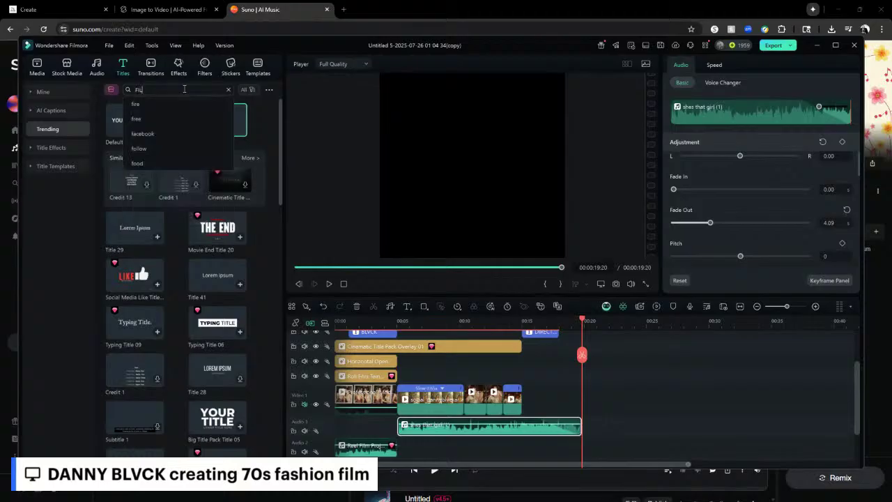
pyautogui.write('M STAT')
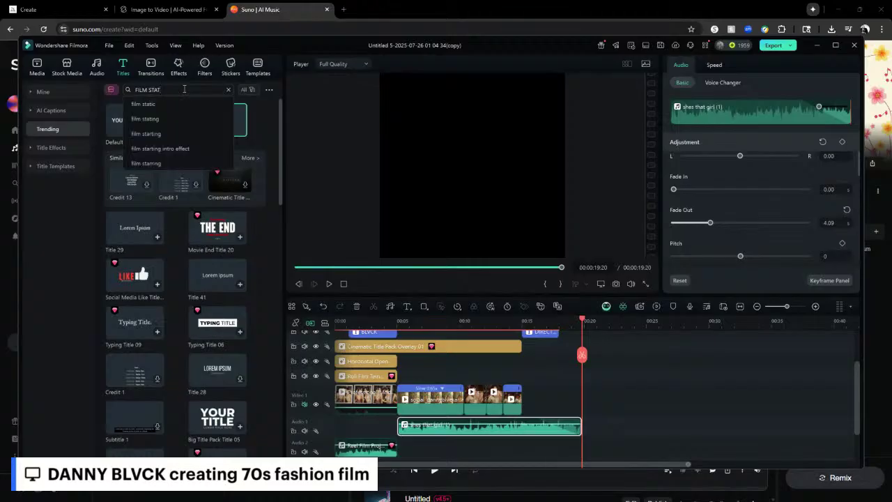
pyautogui.write('IC')
pyautogui.press('Return')
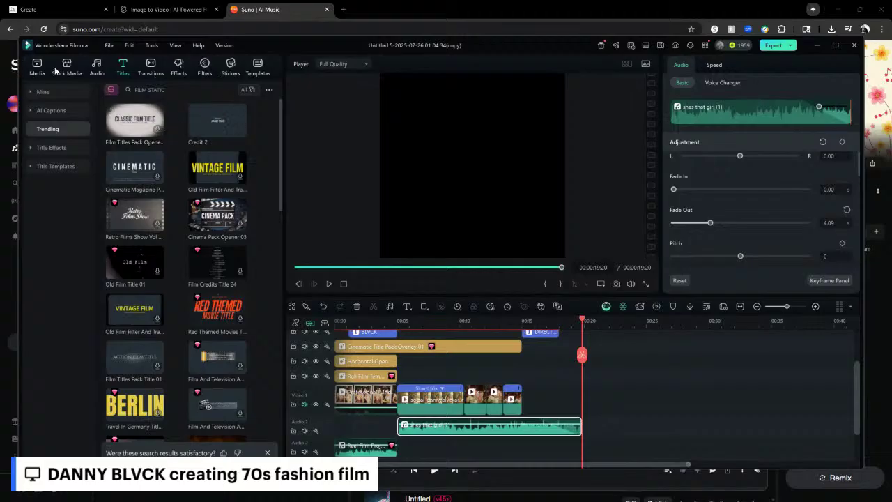
# Step: Search the effects library for FLICKER and preview the Old video effect
pyautogui.click(179, 67)
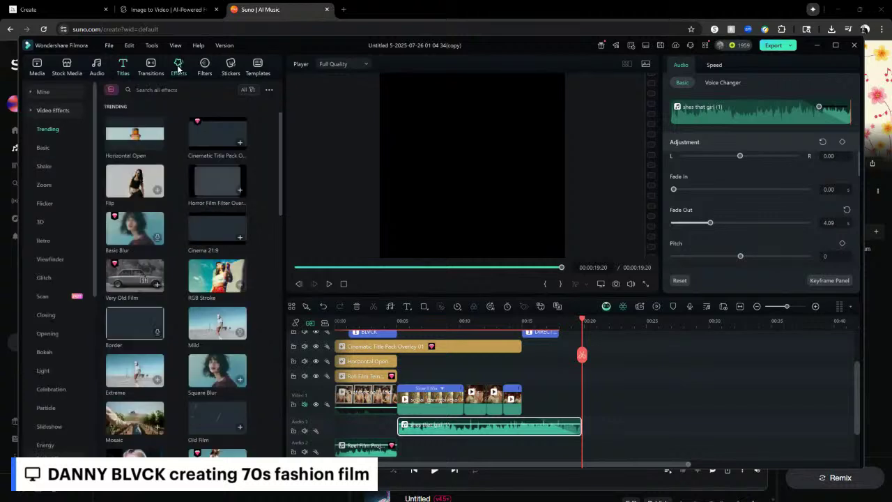
pyautogui.click(224, 89)
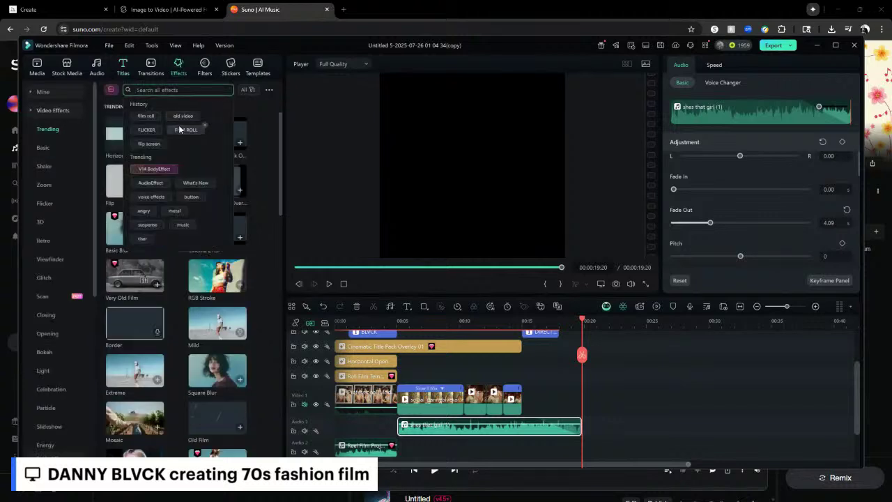
pyautogui.click(145, 130)
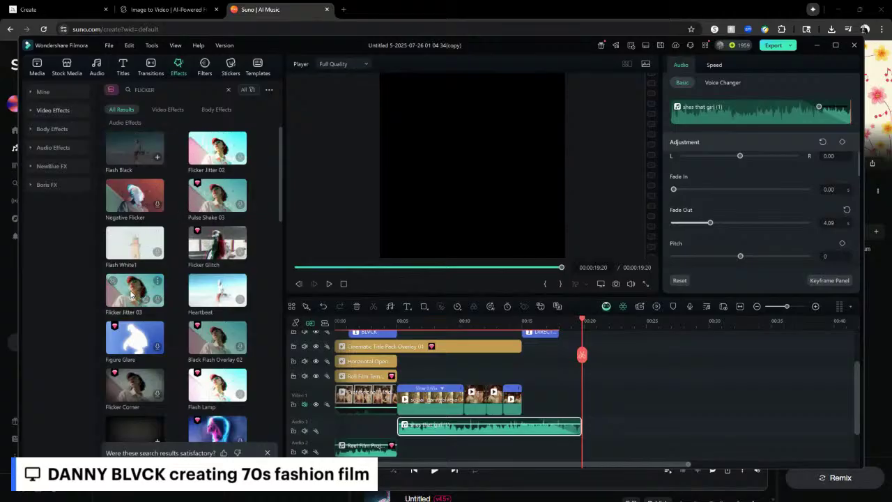
pyautogui.scroll(-3, 130, 293)
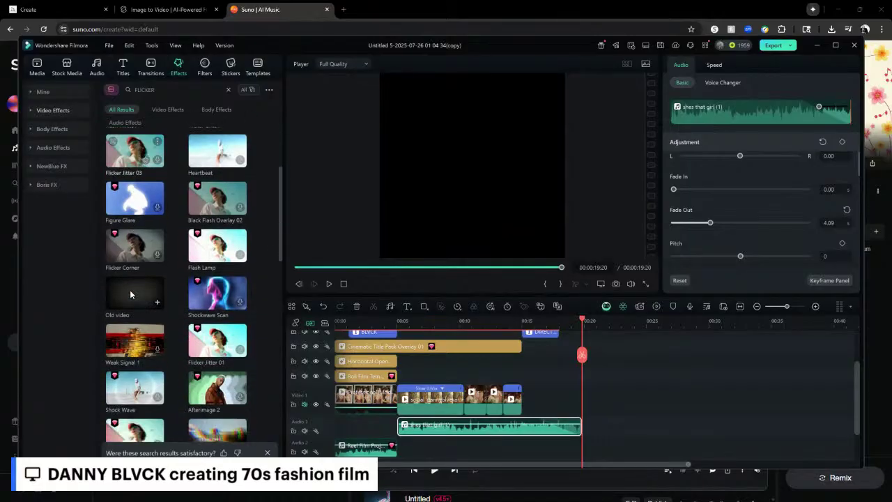
pyautogui.click(132, 291)
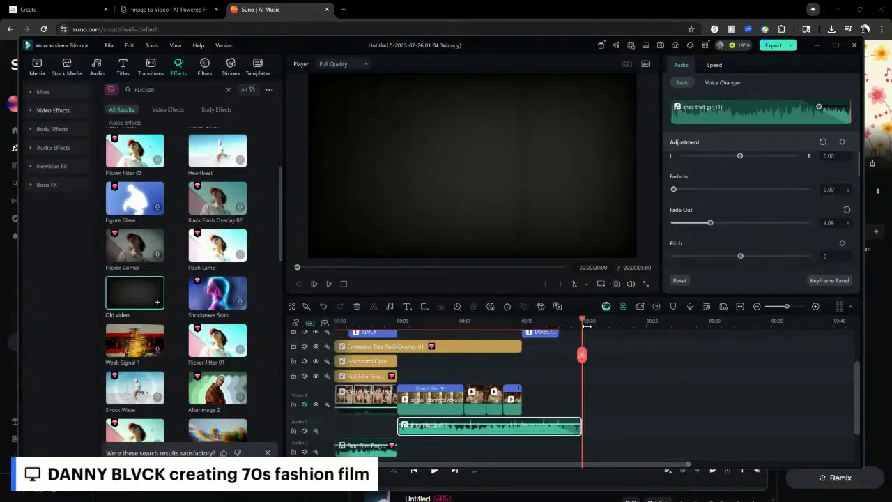
# Step: Move the playhead to the armchair scene at 00:00:06:19 and preview Old video over that footage
pyautogui.moveTo(519, 322); pyautogui.dragTo(363, 319)
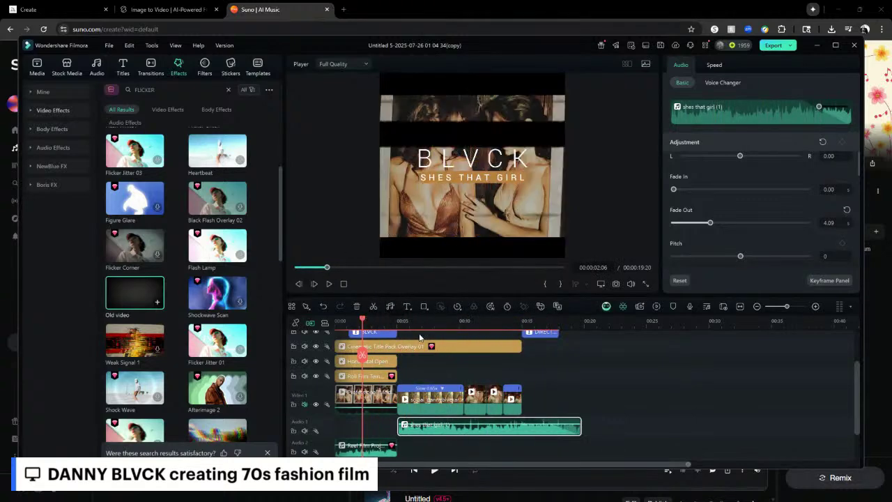
pyautogui.moveTo(360, 321); pyautogui.dragTo(418, 321)
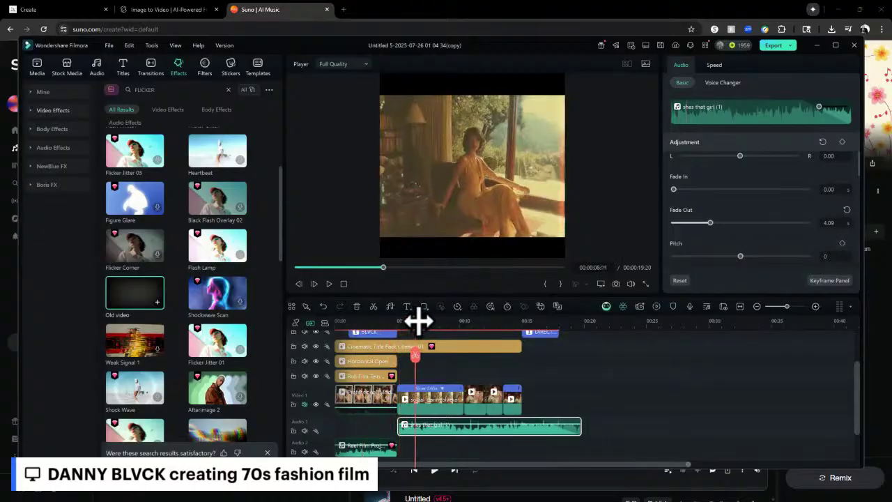
pyautogui.click(126, 292)
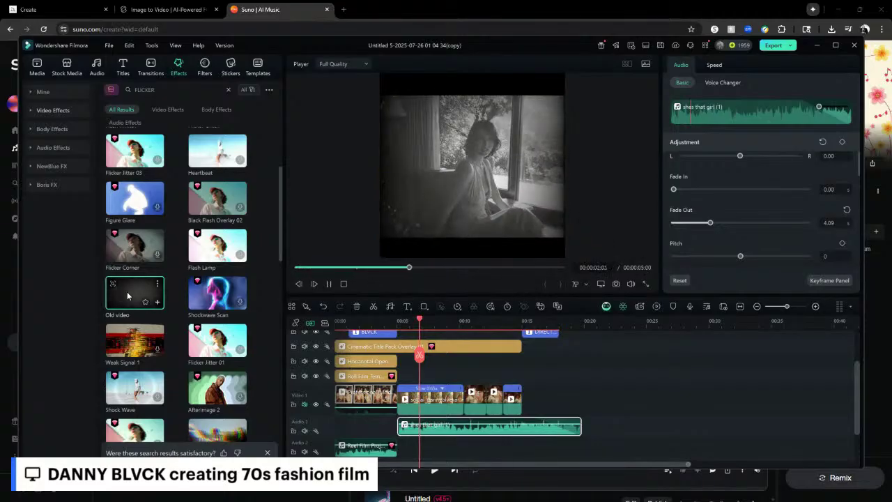
# Step: Clear the FLICKER search, return the playhead to the start and search the effects library for COLOR OLD FILM
pyautogui.click(228, 91)
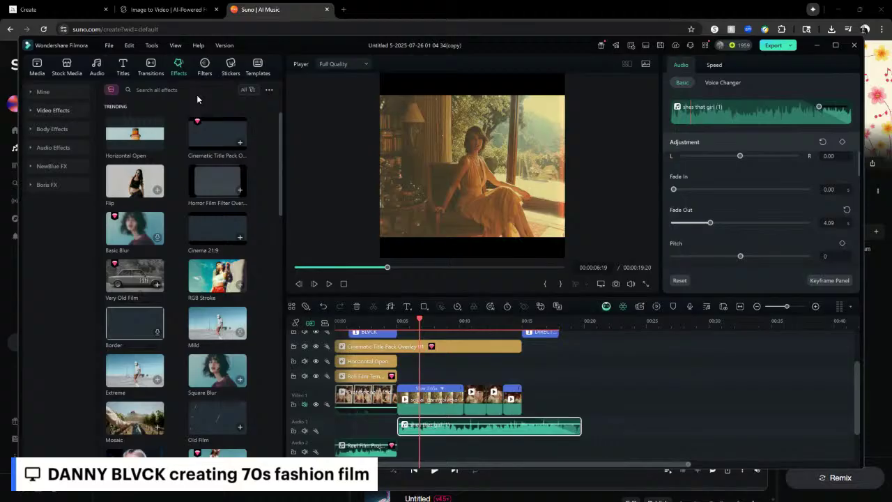
pyautogui.press('o')
pyautogui.press('Home')
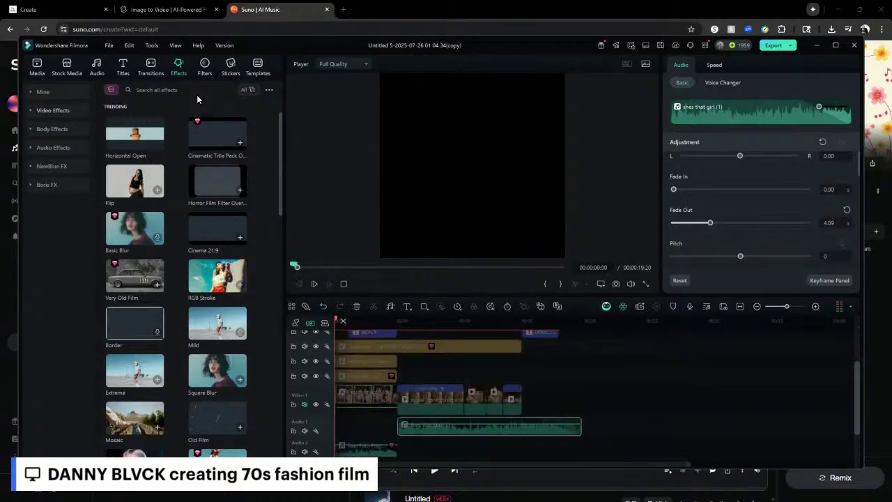
pyautogui.click(190, 88)
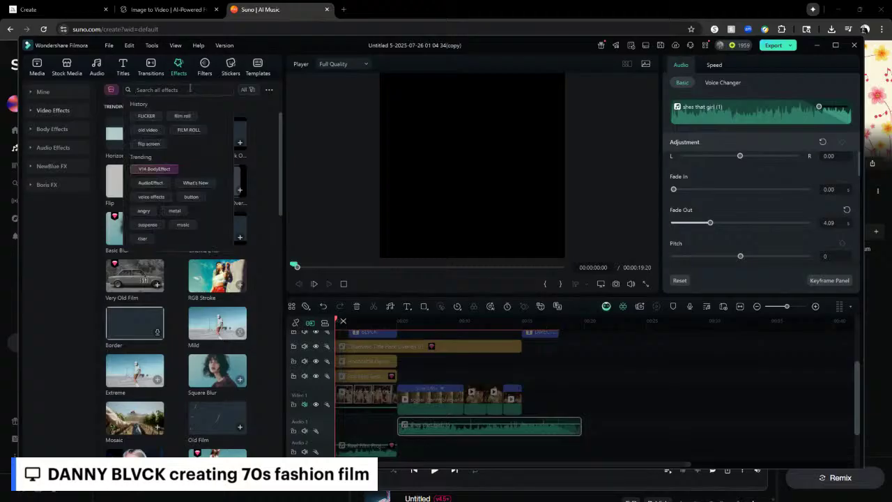
pyautogui.write('co')
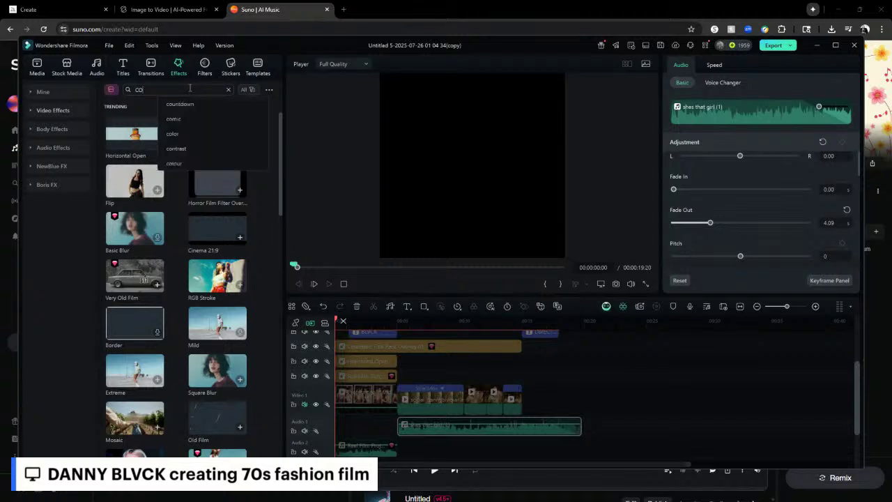
pyautogui.write('LOR')
pyautogui.write(' OLF')
pyautogui.write('D')
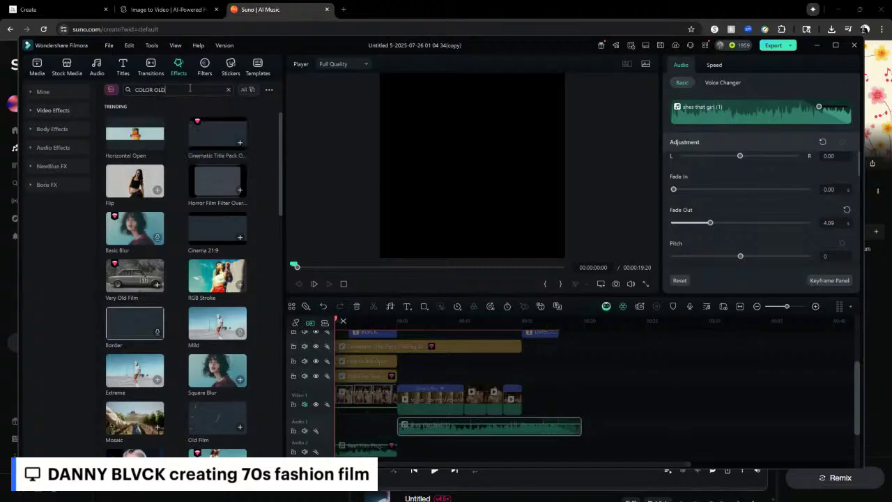
pyautogui.write(' FI')
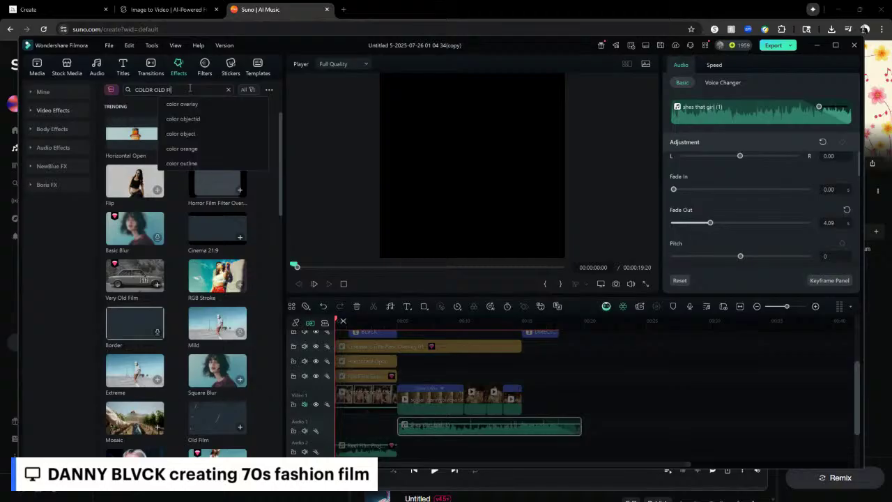
pyautogui.write('LM')
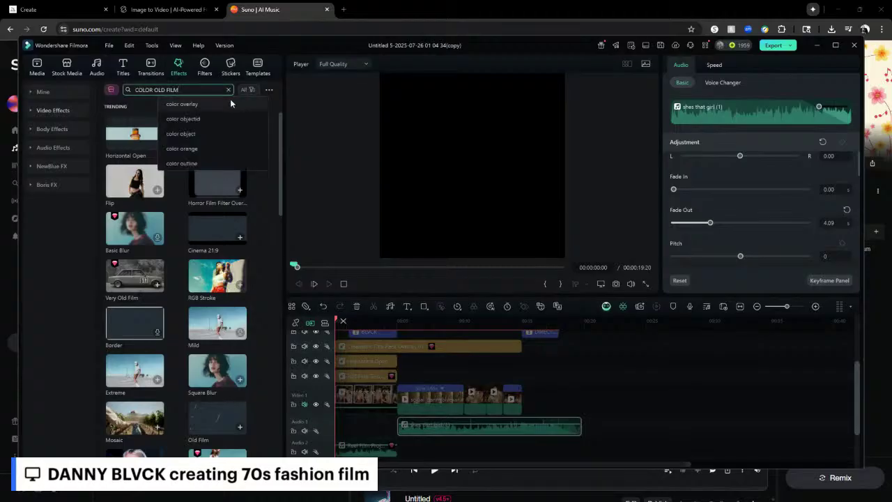
pyautogui.press('Return')
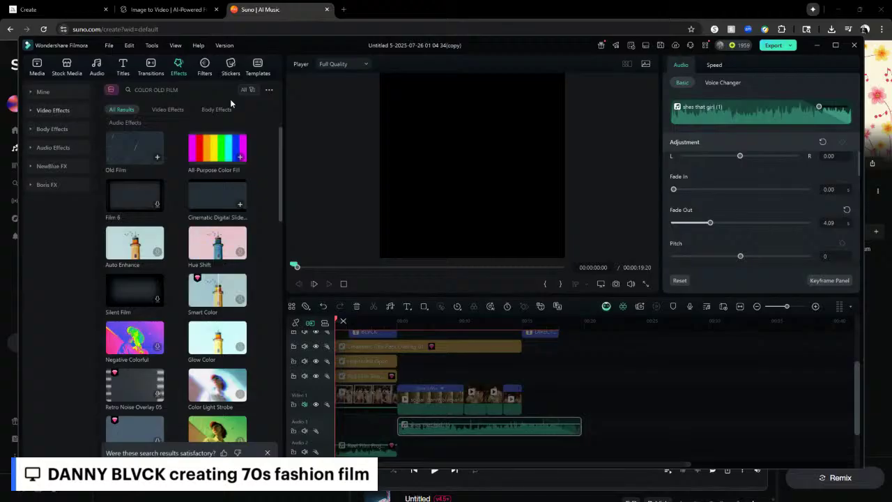
# Step: Preview Old Film, try inserting it at the start of the main video track, and remove the inserted clip
pyautogui.click(132, 150)
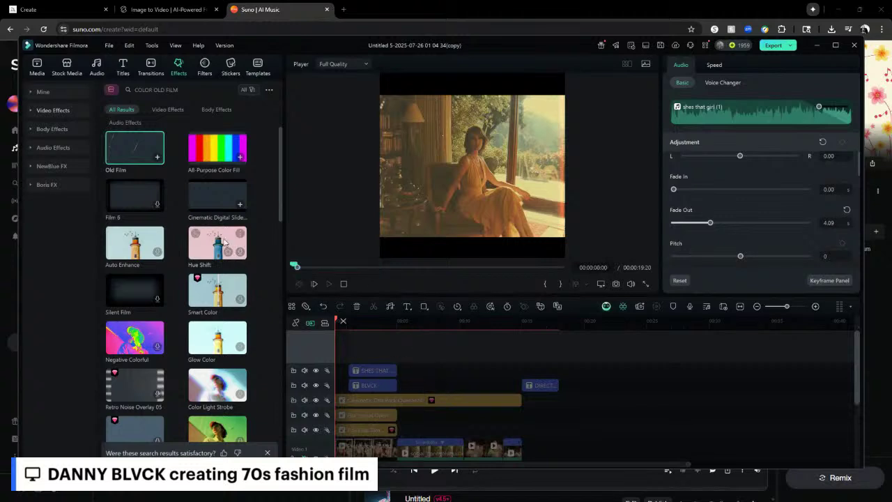
pyautogui.click(158, 157)
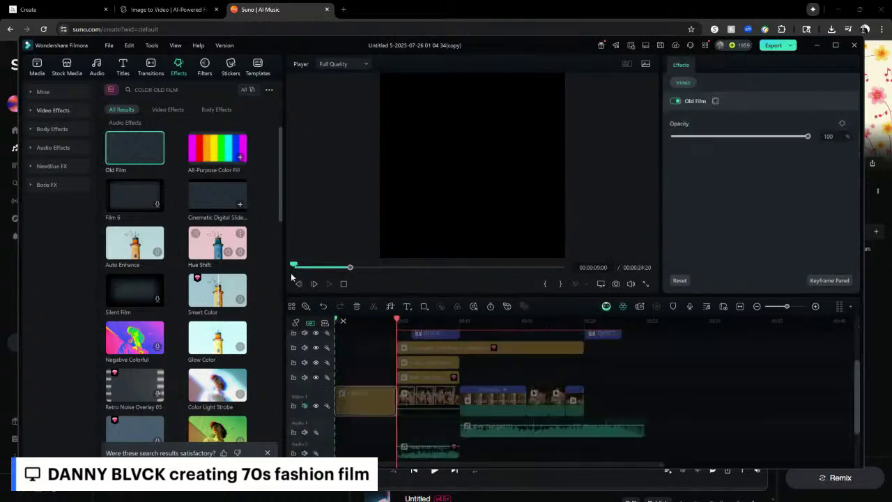
pyautogui.click(367, 401)
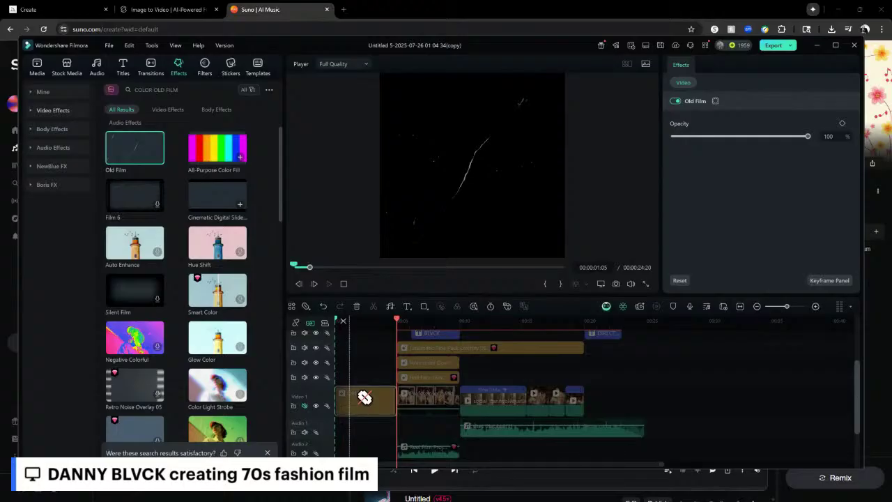
pyautogui.press('Delete')
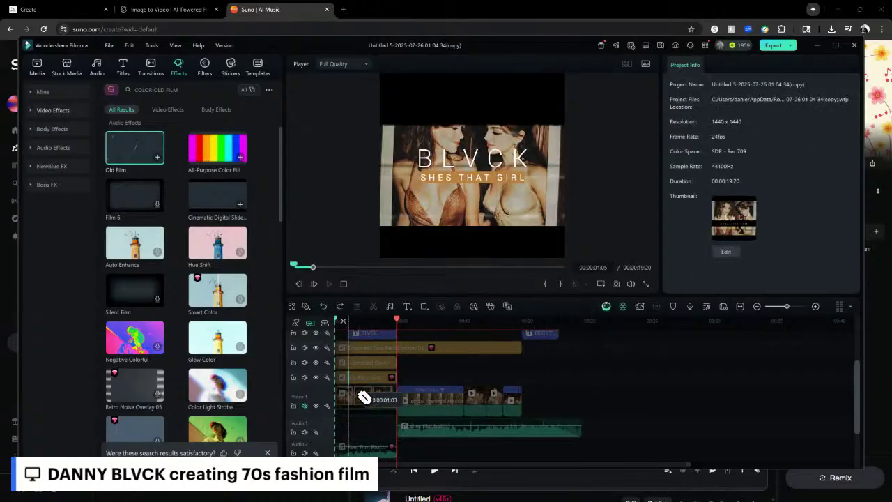
# Step: Switch back to the Select tool and add the Old Film effect at 00:00:00:00 on a separate overlay track
pyautogui.click(309, 311)
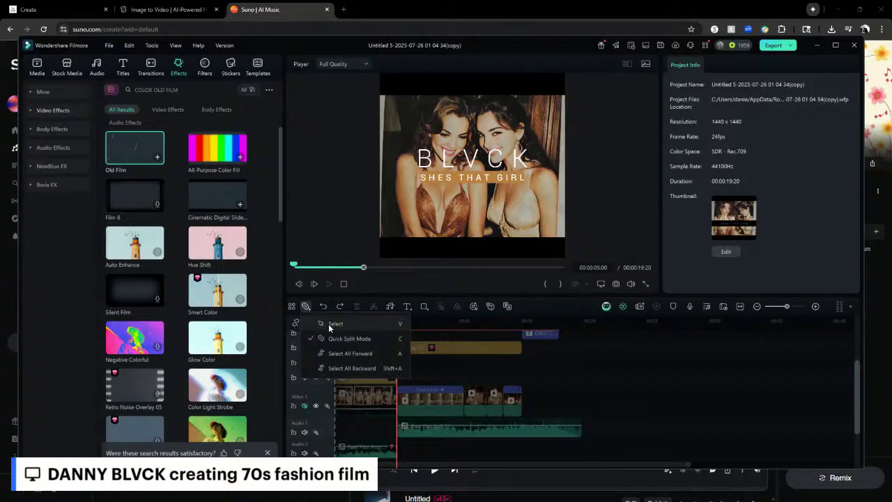
pyautogui.click(329, 325)
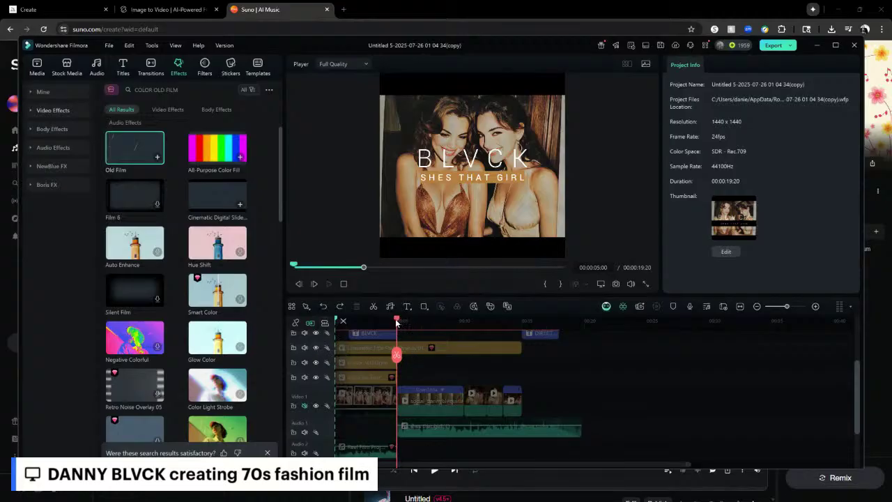
pyautogui.moveTo(398, 322); pyautogui.dragTo(342, 322)
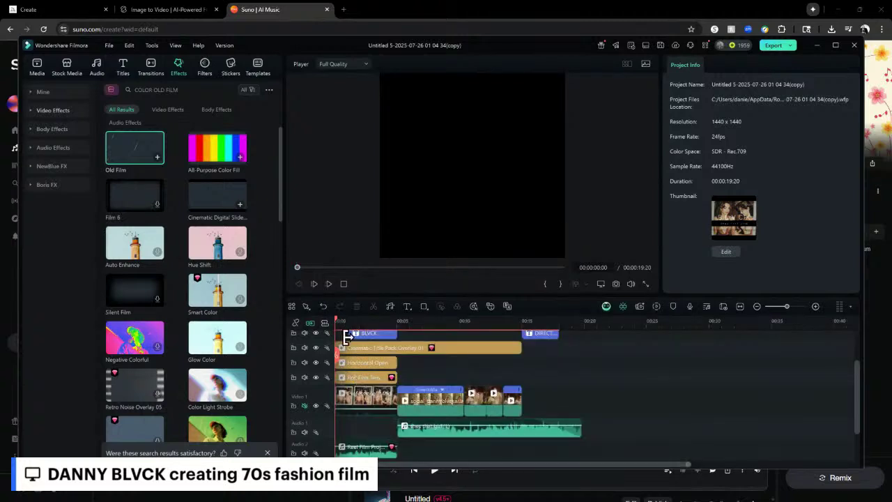
pyautogui.scroll(2, 349, 338)
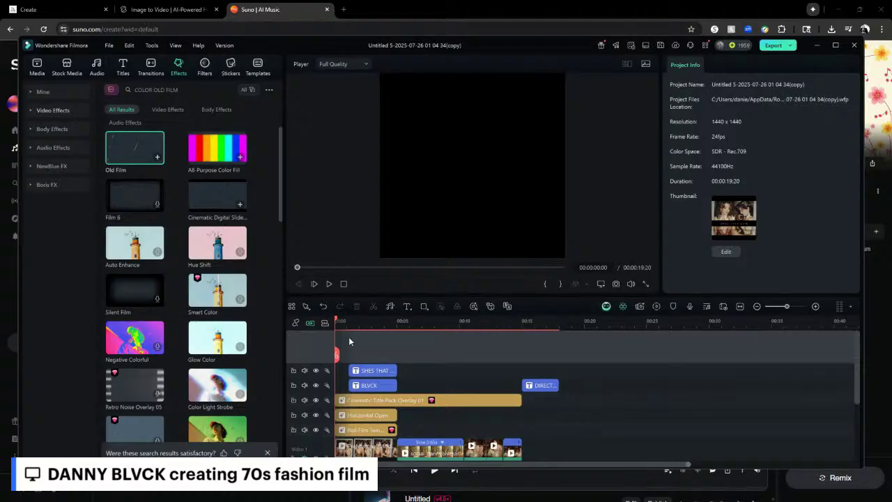
pyautogui.click(157, 157)
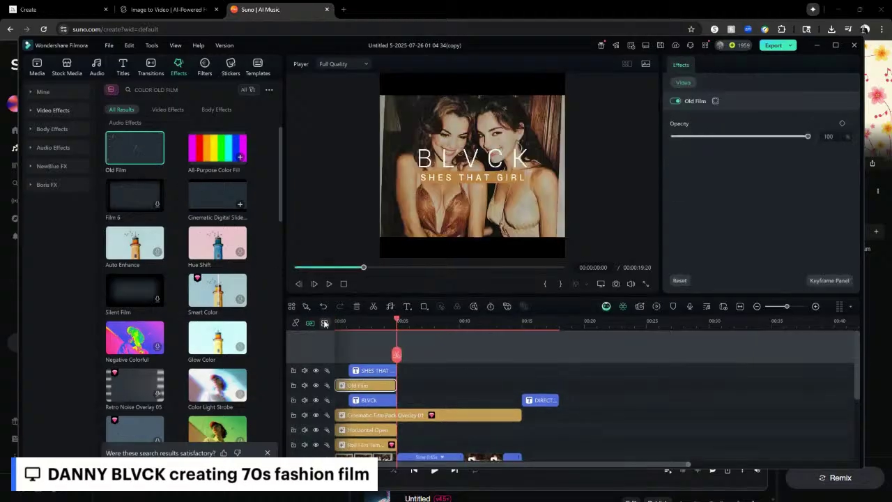
# Step: Move the Old Film effect beneath the BLVCK title track and extend it to the end of the director credit
pyautogui.scroll(-3, 352, 391)
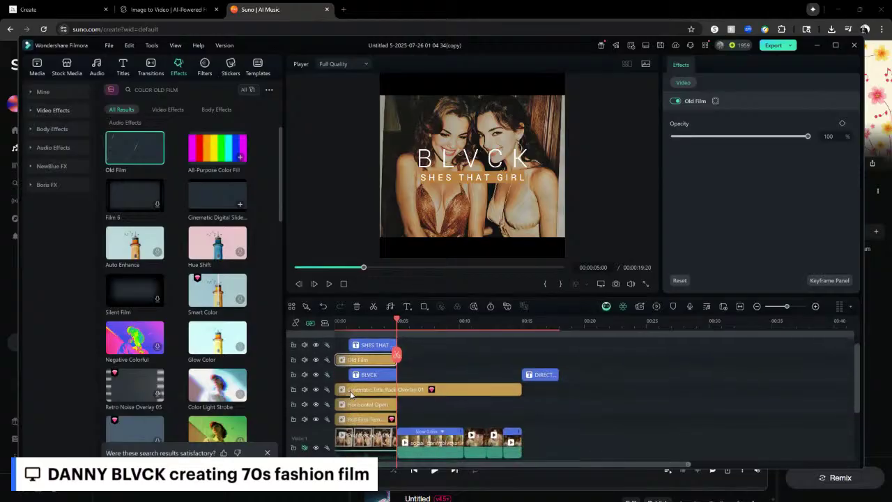
pyautogui.scroll(3, 351, 395)
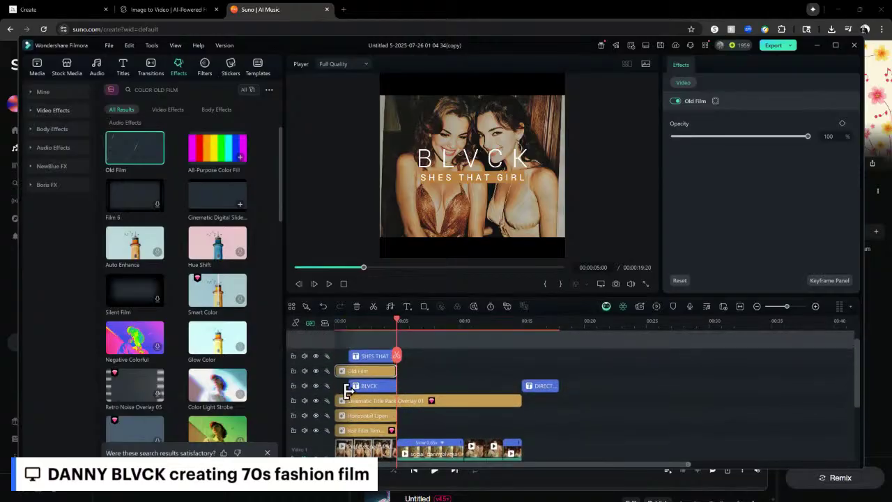
pyautogui.scroll(1, 359, 380)
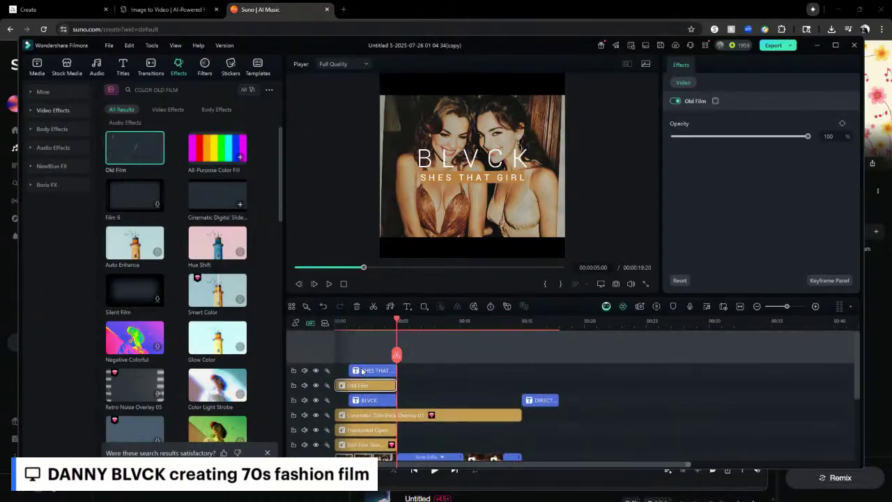
pyautogui.moveTo(359, 388)
pyautogui.mouseDown()
pyautogui.moveTo(358, 353)
pyautogui.moveTo(355, 403)
pyautogui.mouseUp()
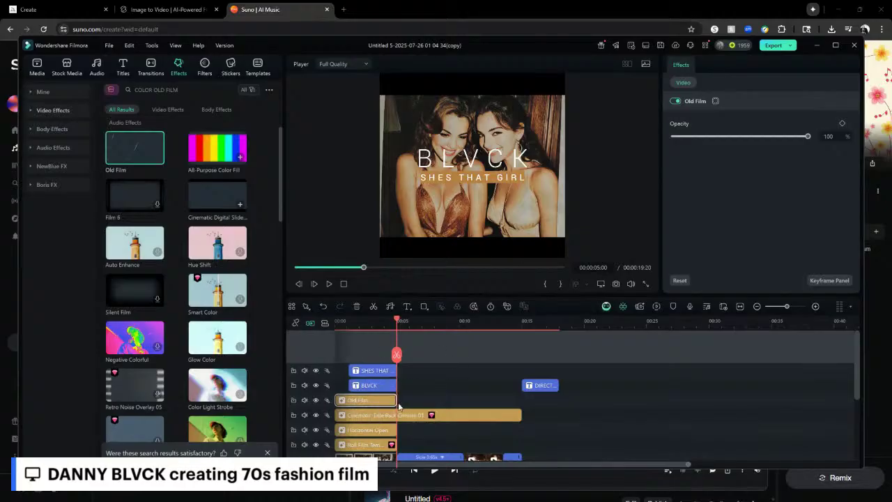
pyautogui.moveTo(396, 400); pyautogui.dragTo(557, 401)
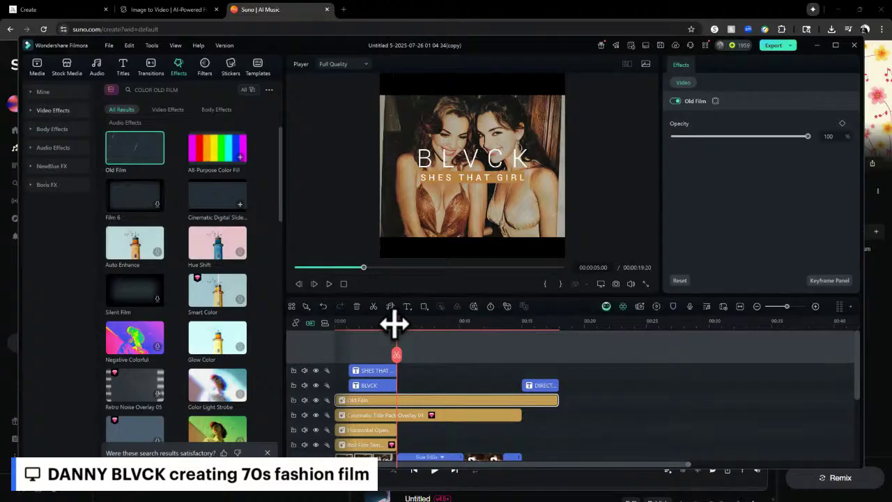
# Step: Play the film with the Old Film effect from the beginning and stop at 00:00:18:08
pyautogui.moveTo(395, 324); pyautogui.dragTo(330, 331)
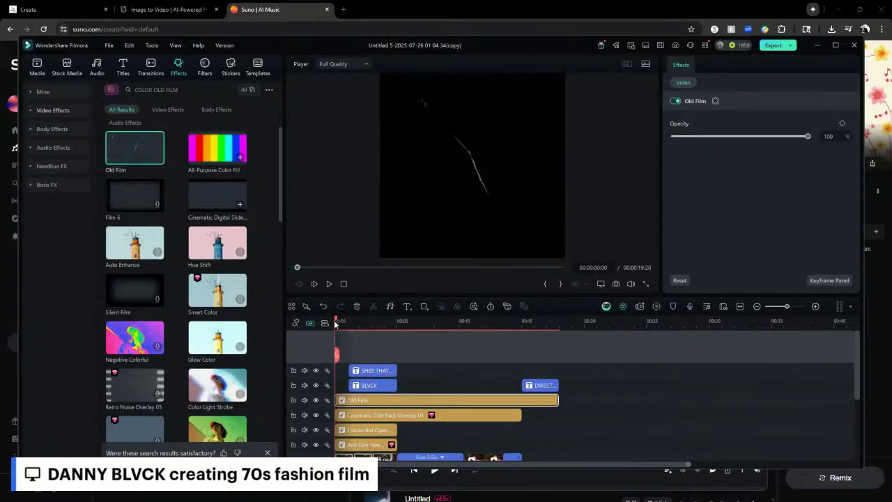
pyautogui.press('space')
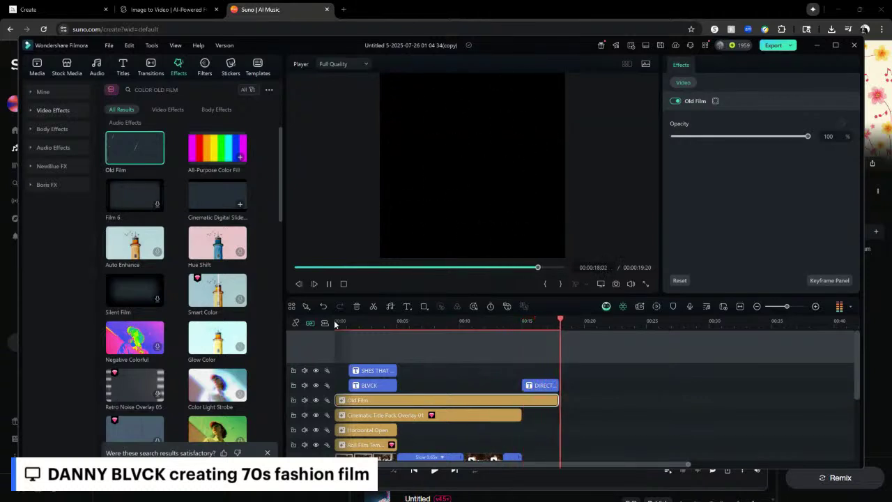
pyautogui.press('space')
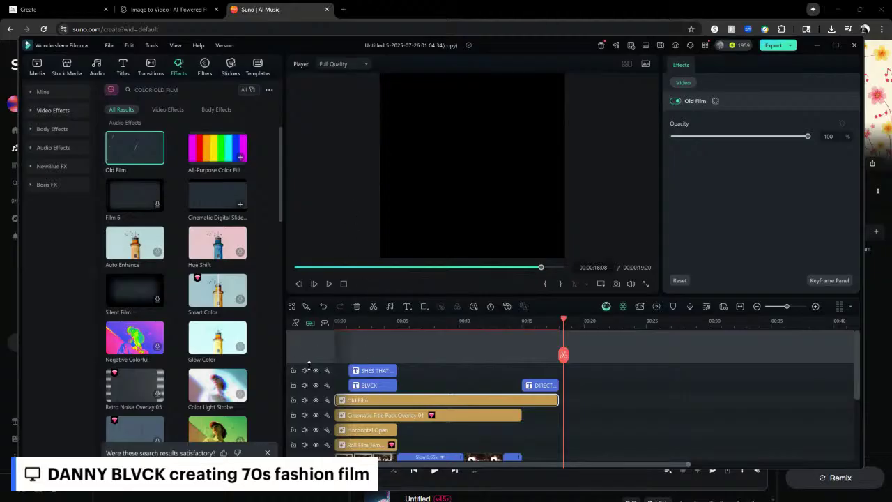
pyautogui.moveTo(311, 360)
pyautogui.mouseDown()
pyautogui.moveTo(309, 342)
pyautogui.moveTo(307, 361)
pyautogui.mouseUp()
pyautogui.click(472, 389)
pyautogui.scroll(-3, 472, 389)
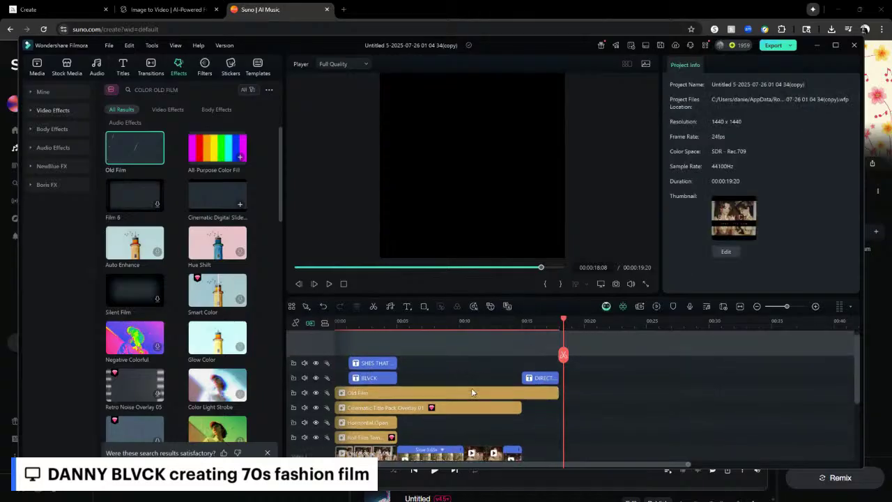
pyautogui.scroll(1, 472, 388)
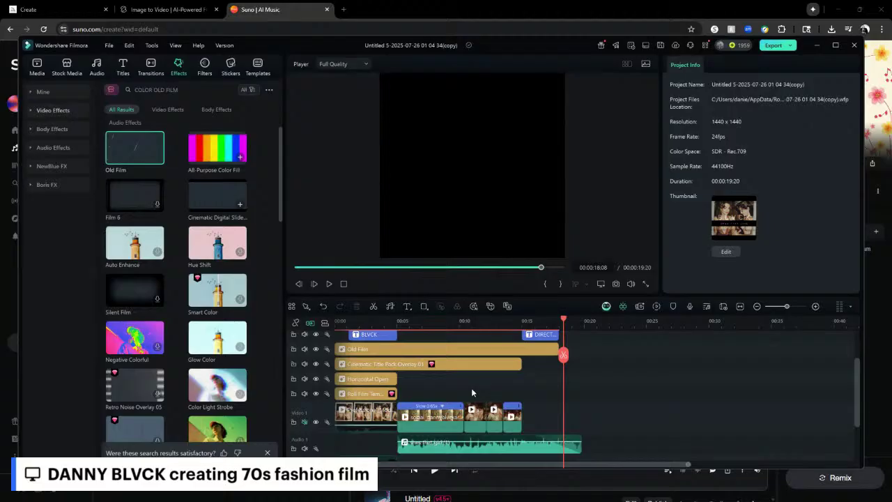
# Step: Review the Midjourney images, play the latest Kling video clip, check the "shes that girl" track in Suno, and return to Filmora
pyautogui.click(87, 12)
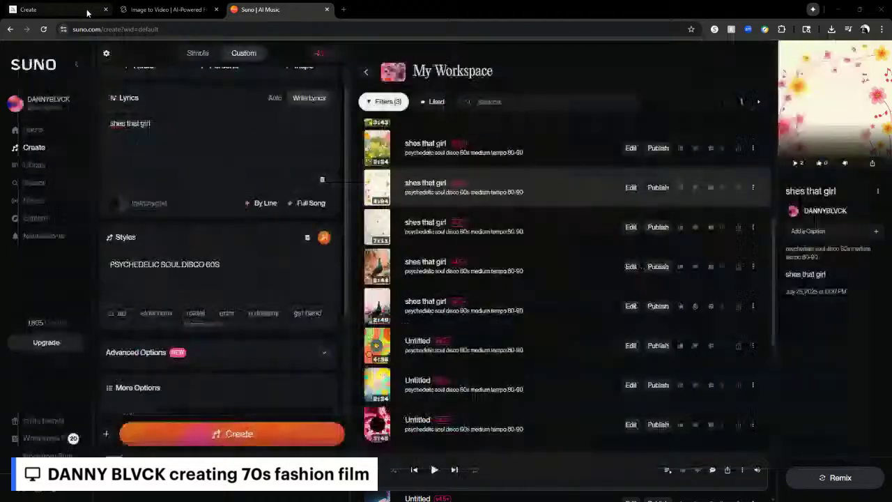
pyautogui.click(87, 12)
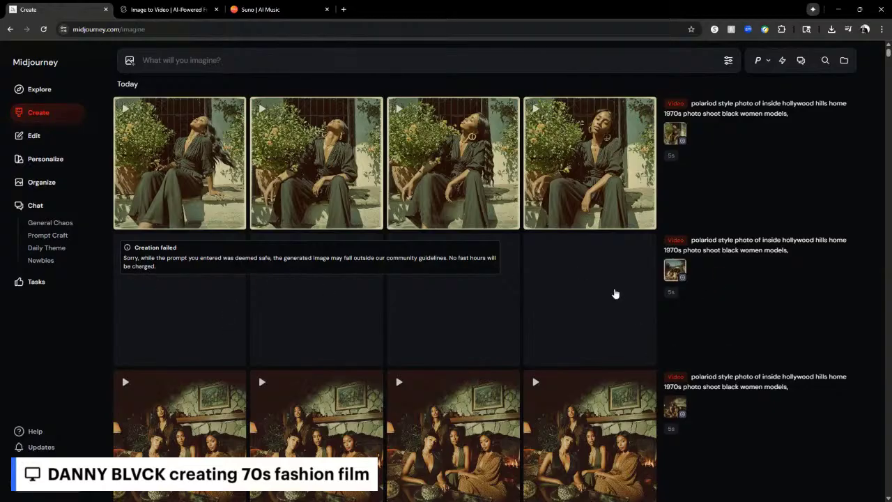
pyautogui.click(167, 9)
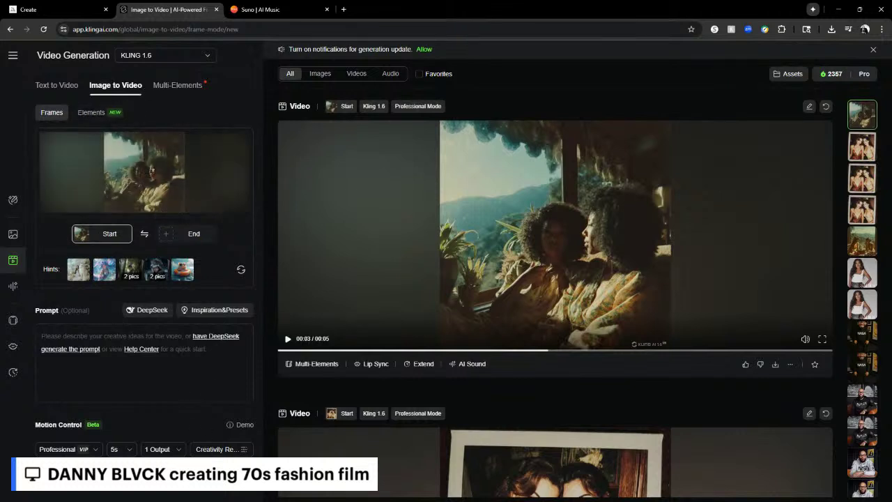
pyautogui.click(505, 250)
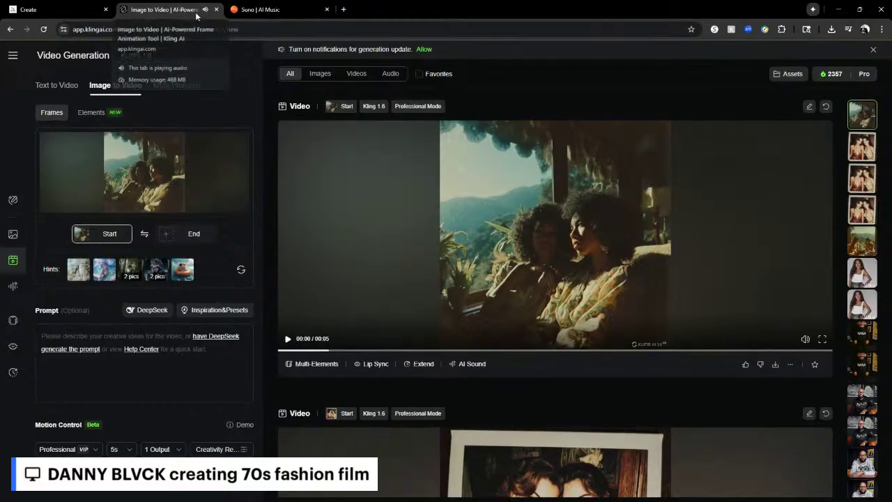
pyautogui.click(254, 11)
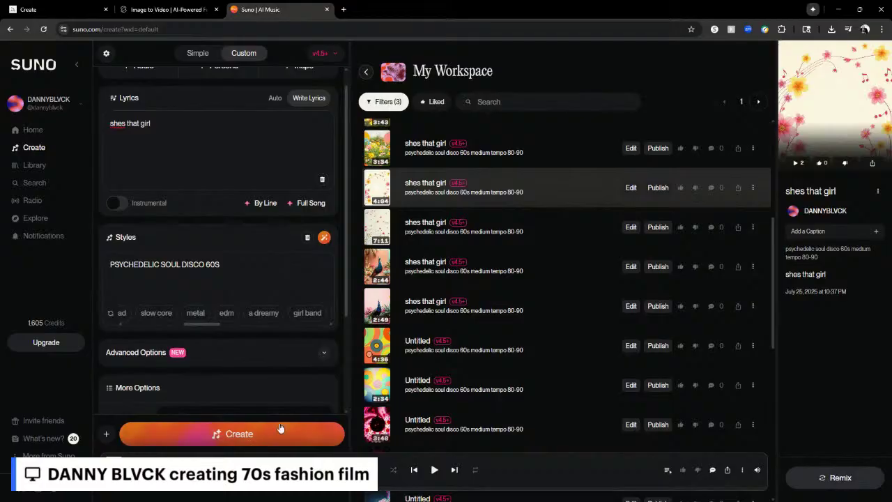
pyautogui.click(376, 190)
pyautogui.click(435, 471)
pyautogui.hotkey('alt', 'Tab')
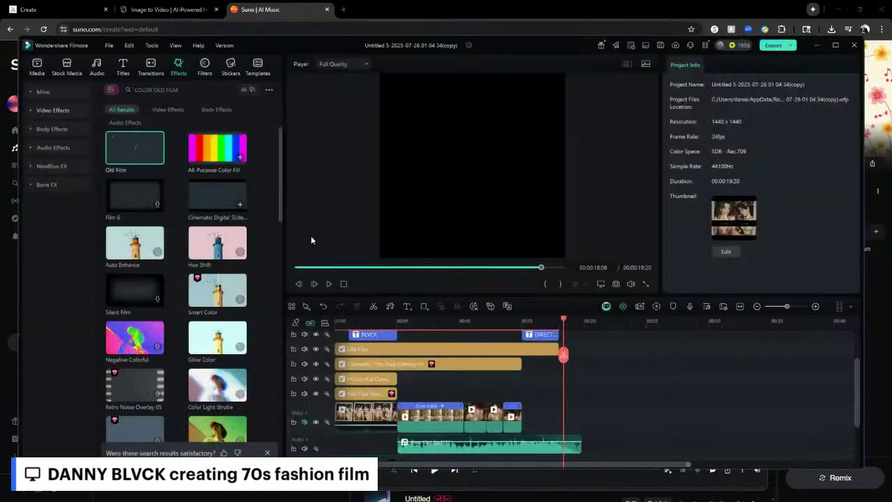
# Step: Look over the project media and the full stack of timeline tracks, and enlarge the preview area
pyautogui.click(37, 66)
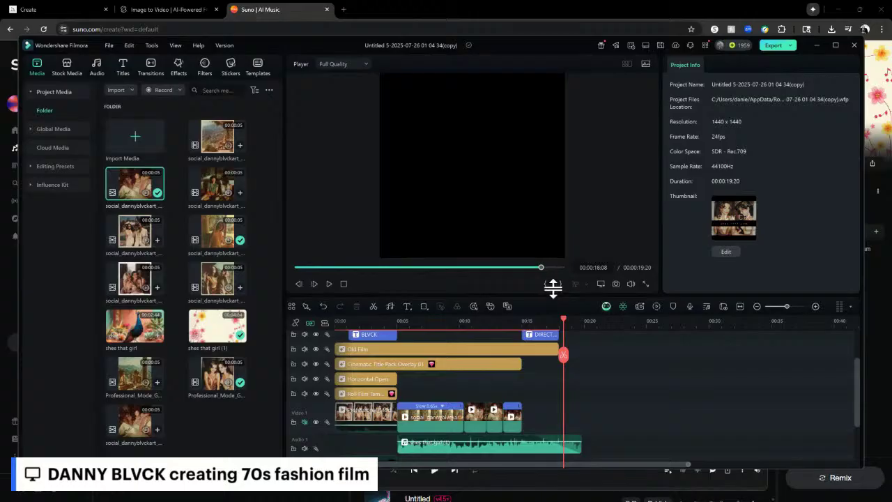
pyautogui.moveTo(553, 292); pyautogui.dragTo(542, 209)
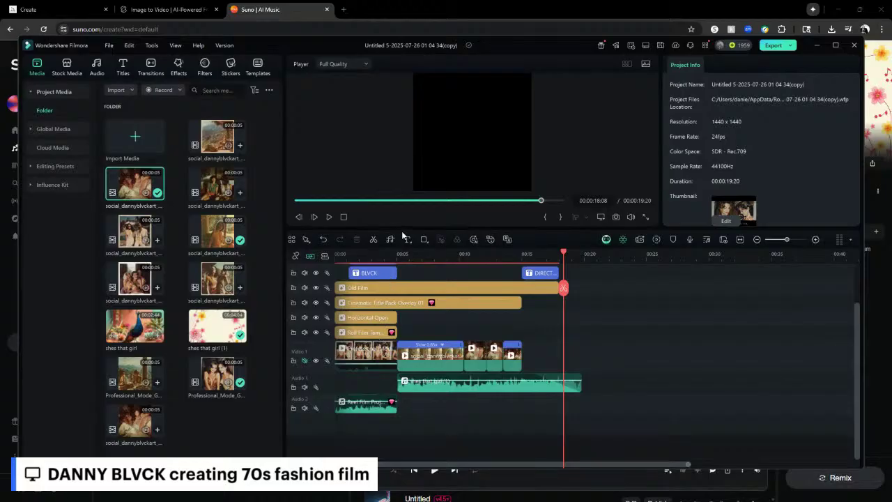
pyautogui.moveTo(428, 229); pyautogui.dragTo(435, 337)
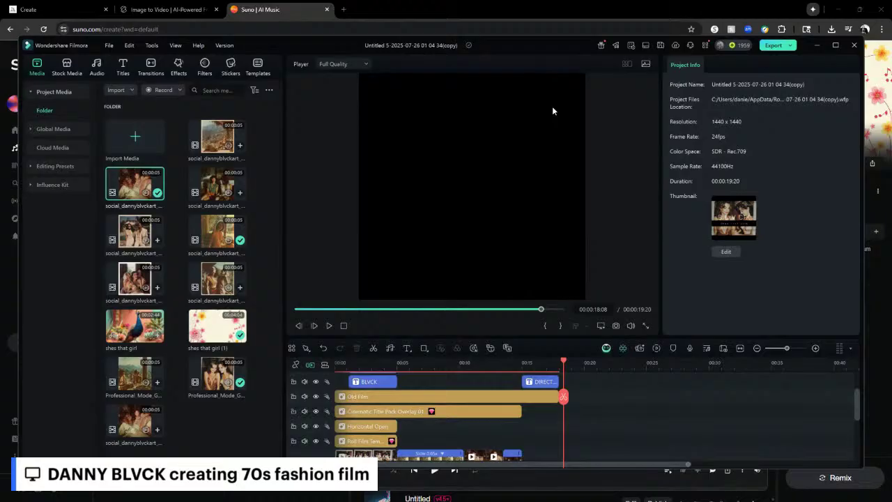
# Step: Start exporting the film and delete its existing thumbnail
pyautogui.click(773, 46)
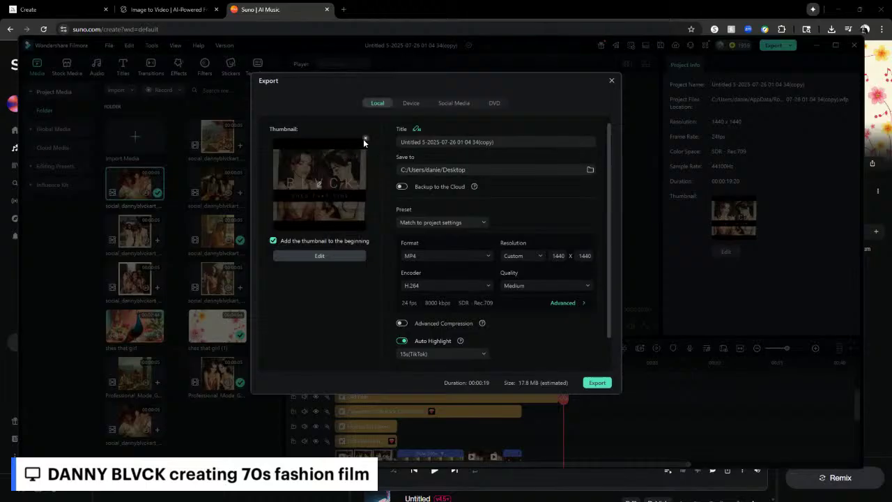
pyautogui.click(365, 139)
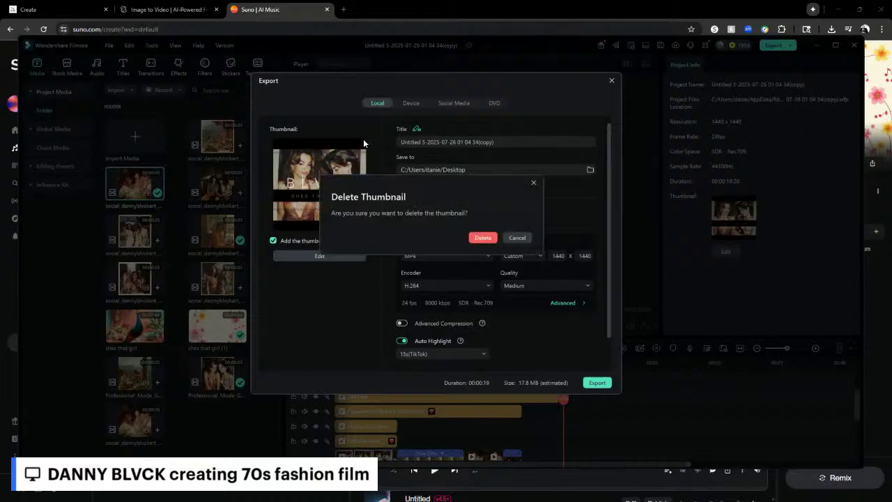
pyautogui.click(483, 237)
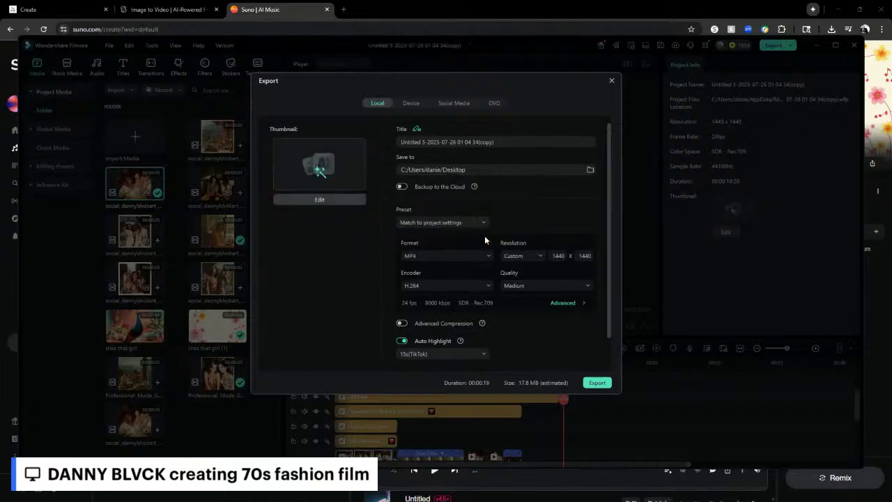
# Step: Save a new thumbnail from the video frame showing the two smiling women with the BLVCK SHES THAT GIRL title
pyautogui.click(315, 198)
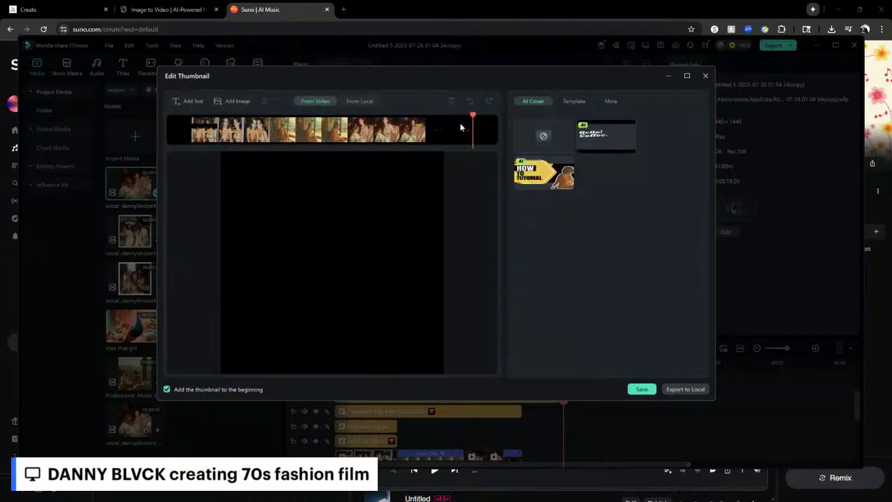
pyautogui.click(572, 102)
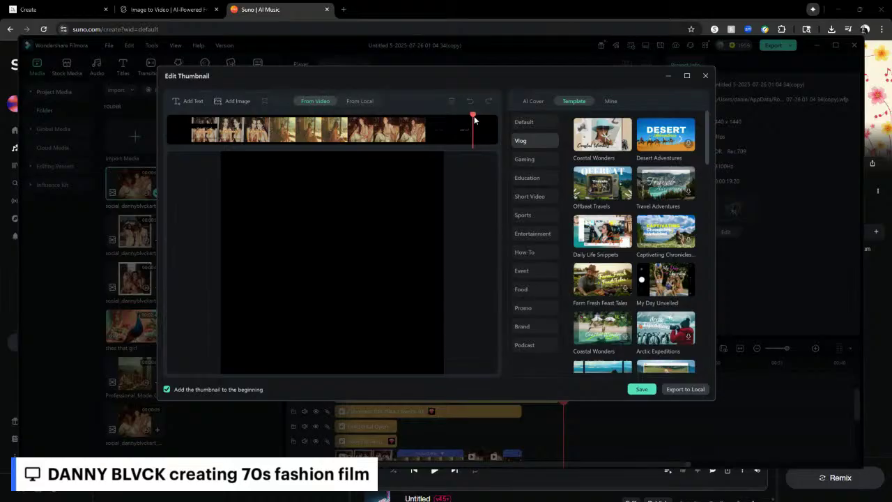
pyautogui.moveTo(474, 116); pyautogui.dragTo(457, 116)
pyautogui.moveTo(350, 122); pyautogui.dragTo(265, 123)
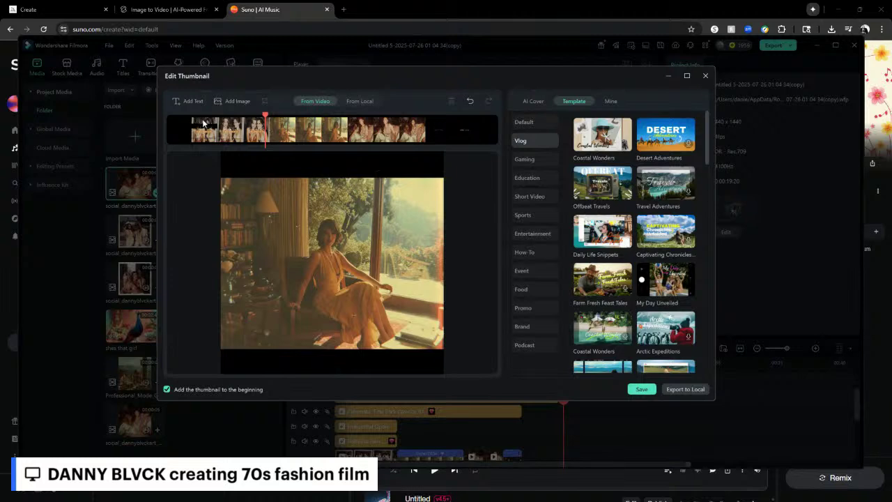
pyautogui.click(202, 123)
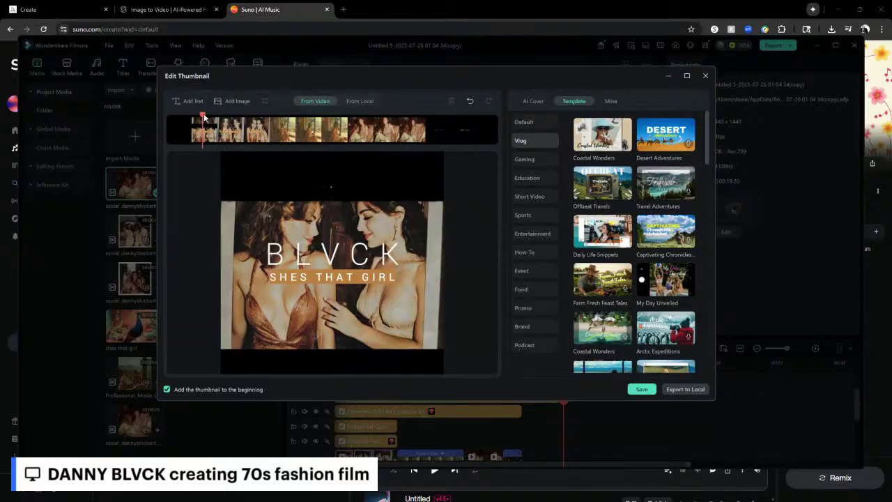
pyautogui.moveTo(202, 117); pyautogui.dragTo(240, 123)
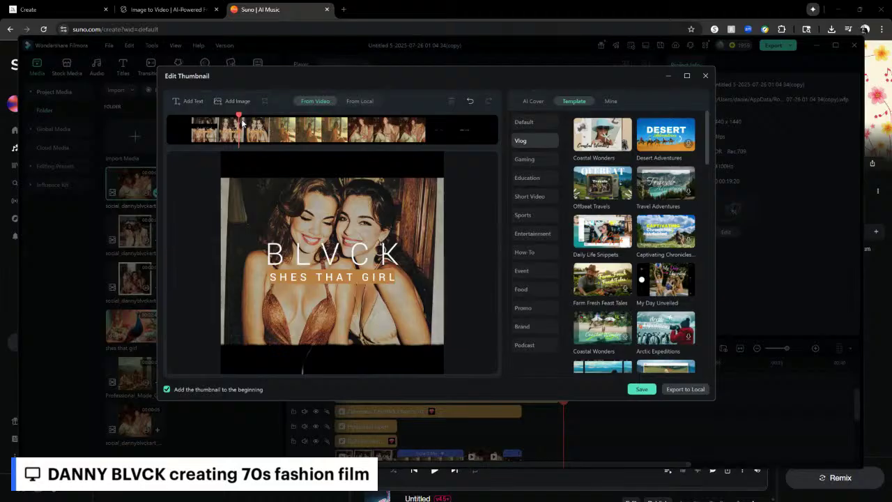
pyautogui.click(642, 389)
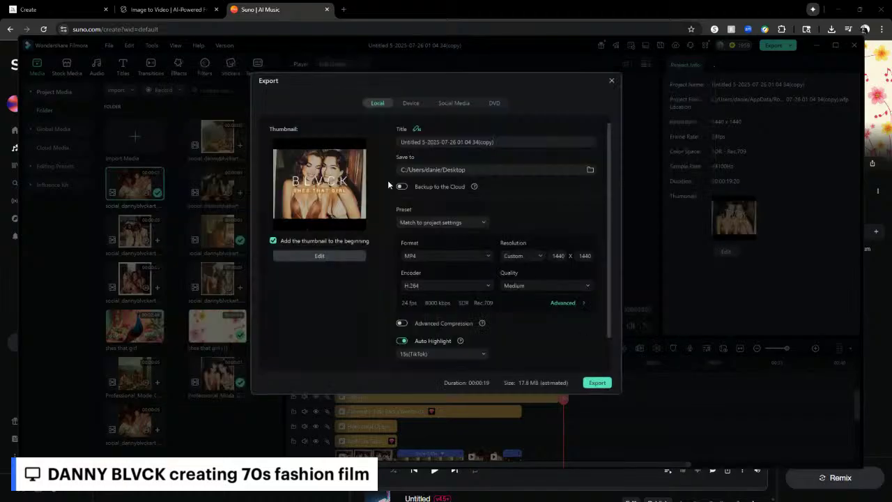
# Step: Set the export title to STG
pyautogui.moveTo(292, 174)
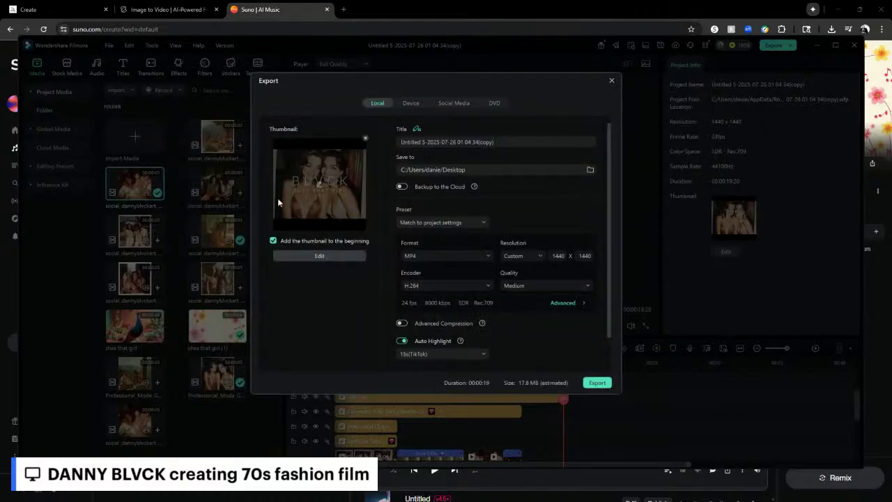
pyautogui.click(495, 141)
pyautogui.moveTo(496, 141); pyautogui.dragTo(400, 141)
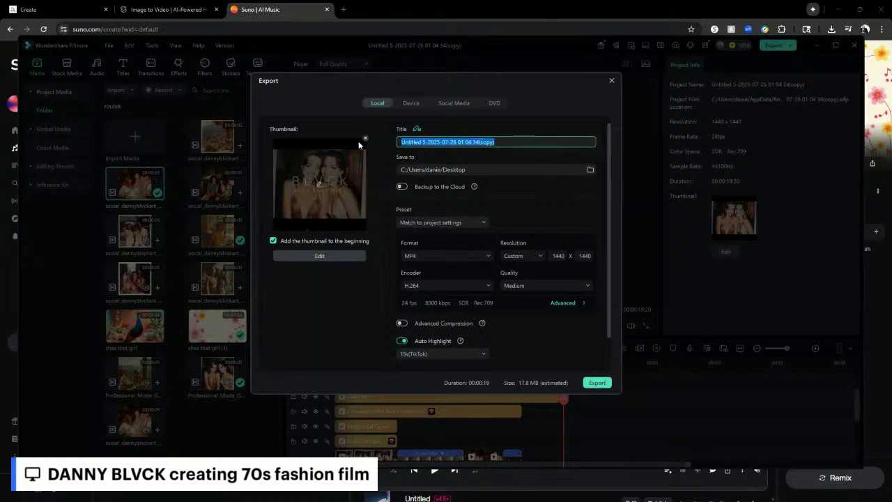
pyautogui.write('STC')
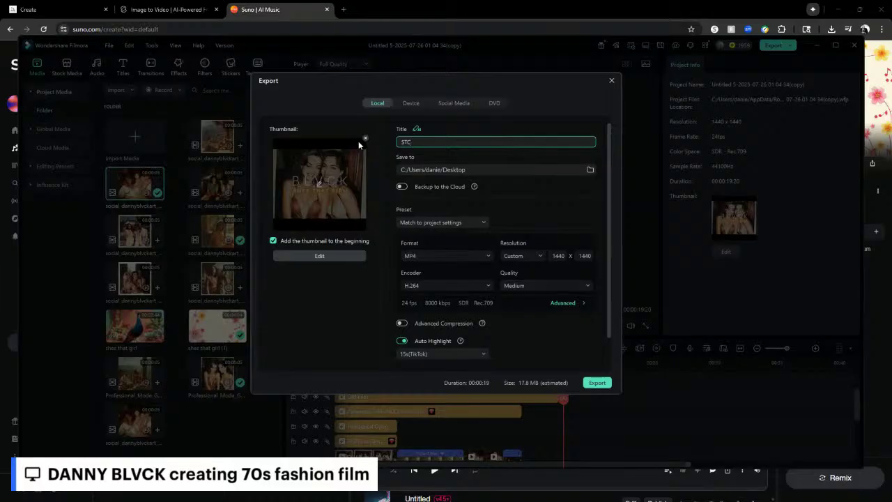
pyautogui.press('BackSpace')
pyautogui.write('G')
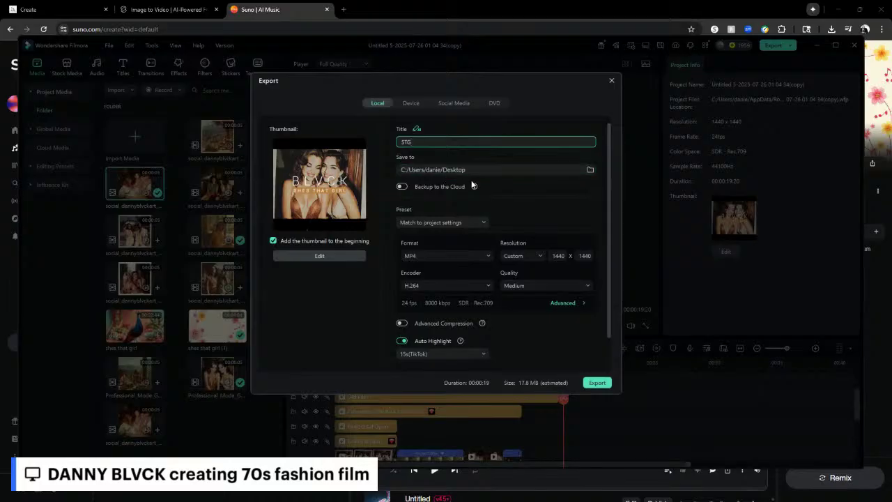
# Step: Choose the Desktop as the save folder and export the film as an MP4
pyautogui.click(587, 170)
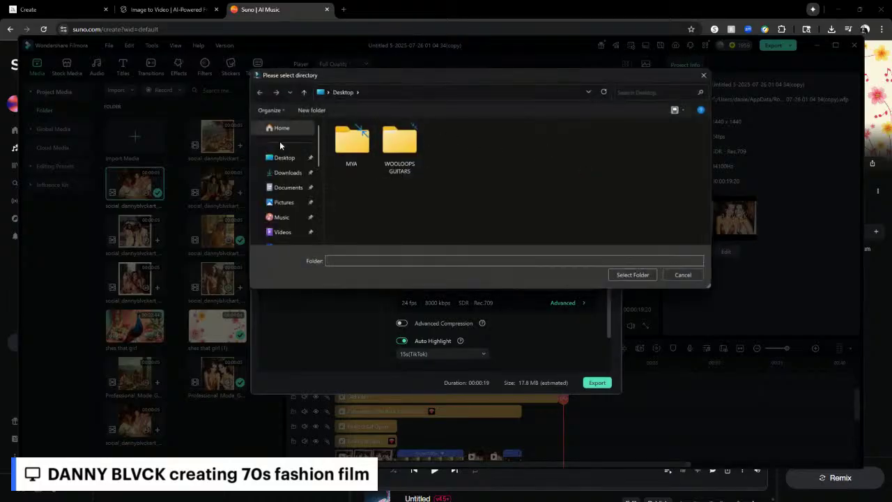
pyautogui.click(274, 158)
pyautogui.click(631, 275)
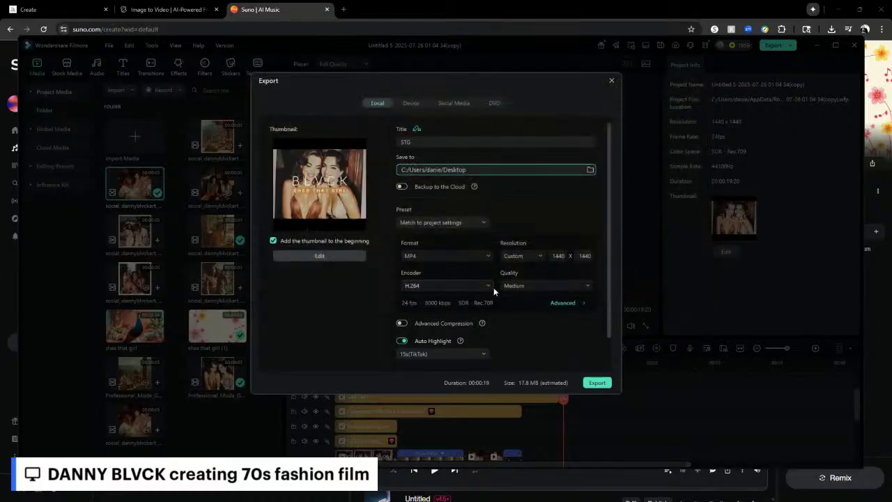
pyautogui.click(598, 383)
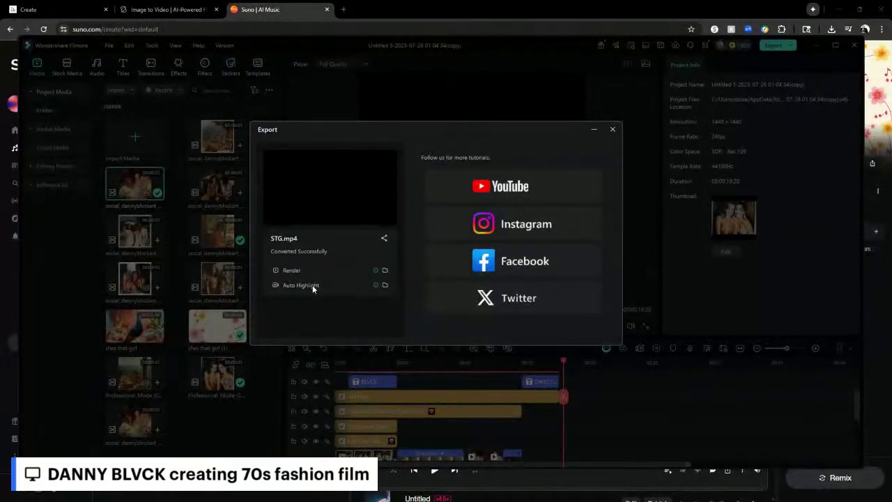
# Step: Close the export window and minimize Filmora and the browser to show the desktop
pyautogui.click(613, 129)
pyautogui.click(836, 45)
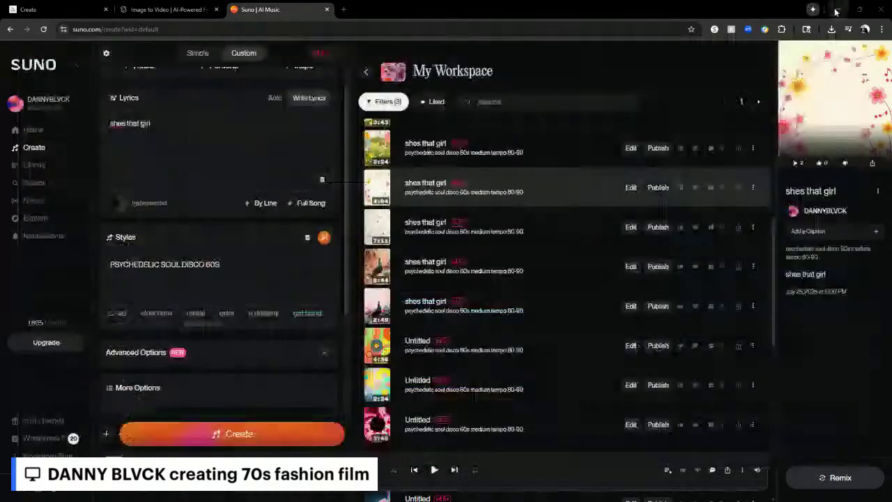
pyautogui.click(836, 11)
pyautogui.click(817, 44)
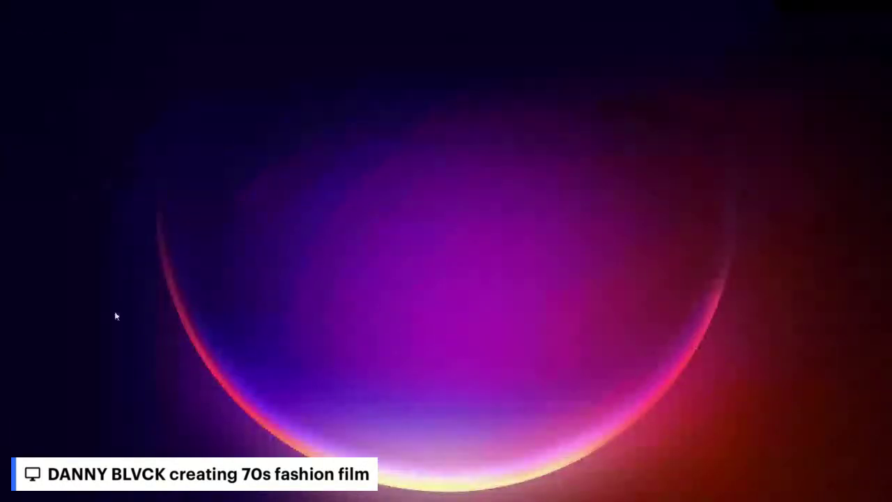